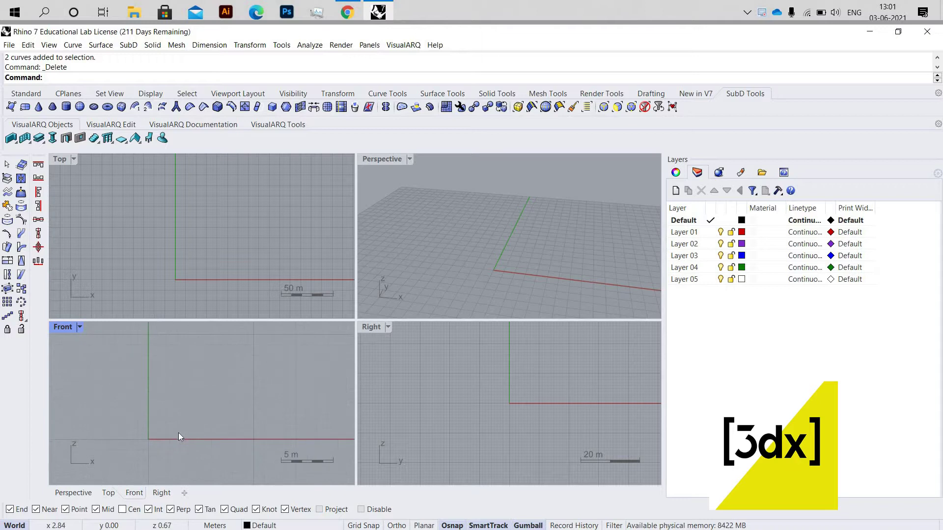
Draw a vertical rectangle in the Front view from 0,0, about 10 m wide and 50 m tall.
scroll(189, 430, "up", 2)
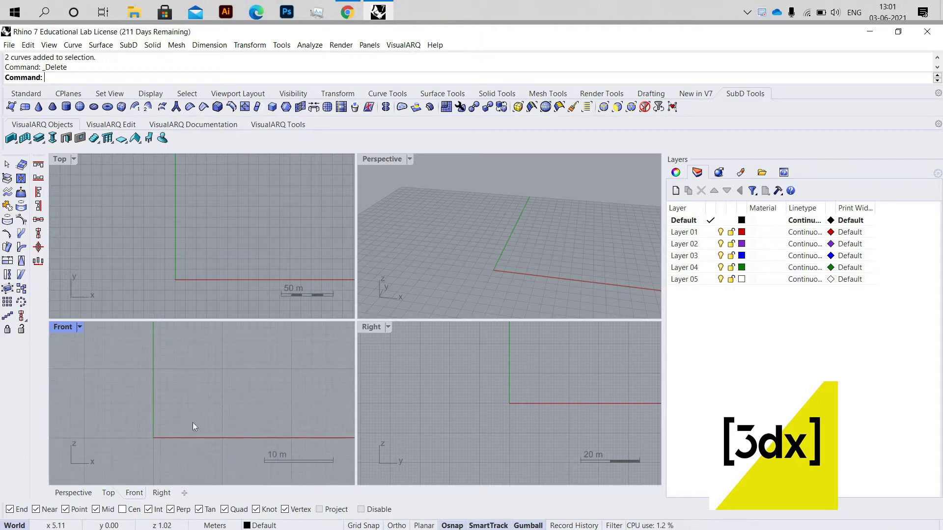
scroll(204, 450, "up", 1)
scroll(263, 425, "down", 4)
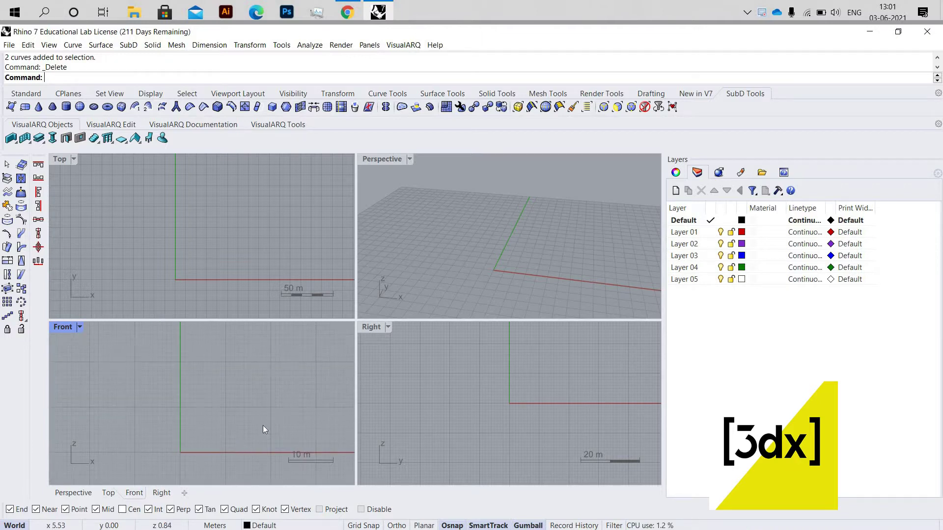
type("R")
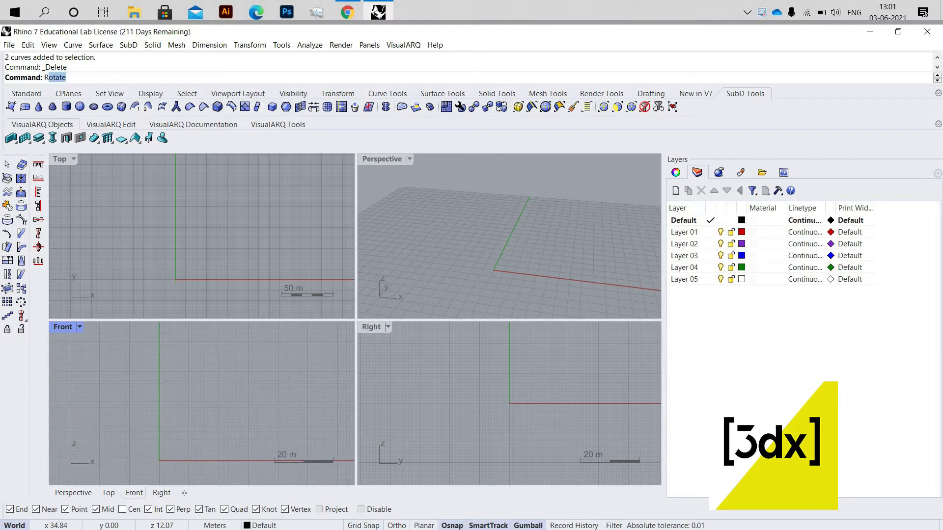
type("ec")
key("Return")
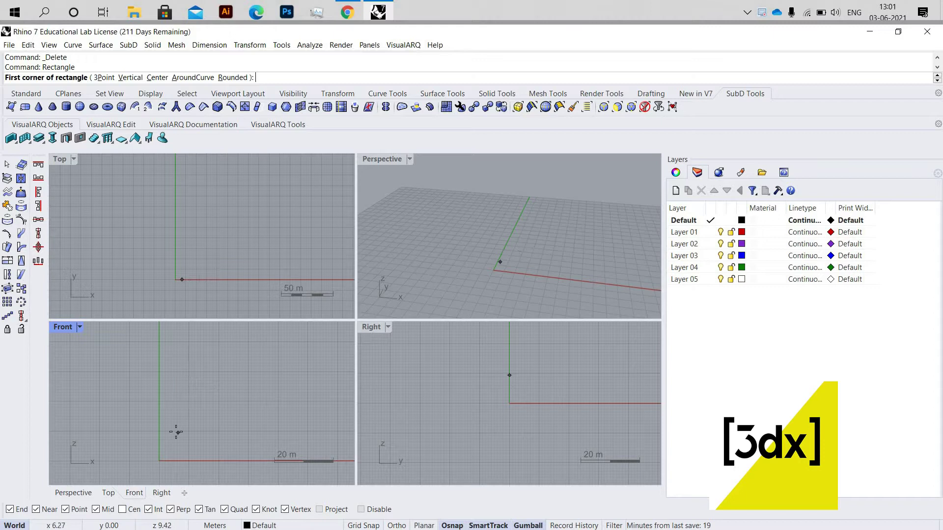
type("0,0")
key("Return")
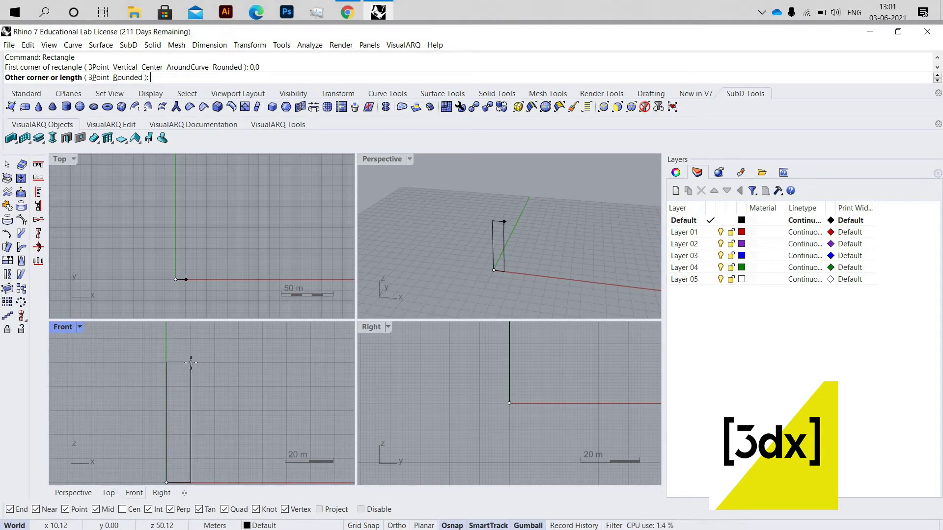
left_click(190, 362)
Draw a horizontal line across the rectangle between its two long sides, about 20 m above the base.
scroll(183, 439, "up", 1)
type("line")
key("Return")
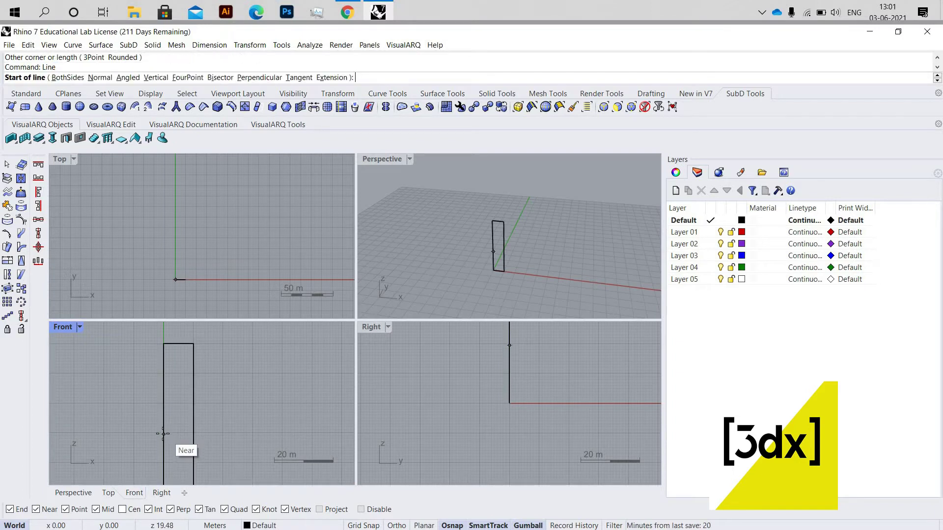
left_click(164, 434)
left_click(205, 430)
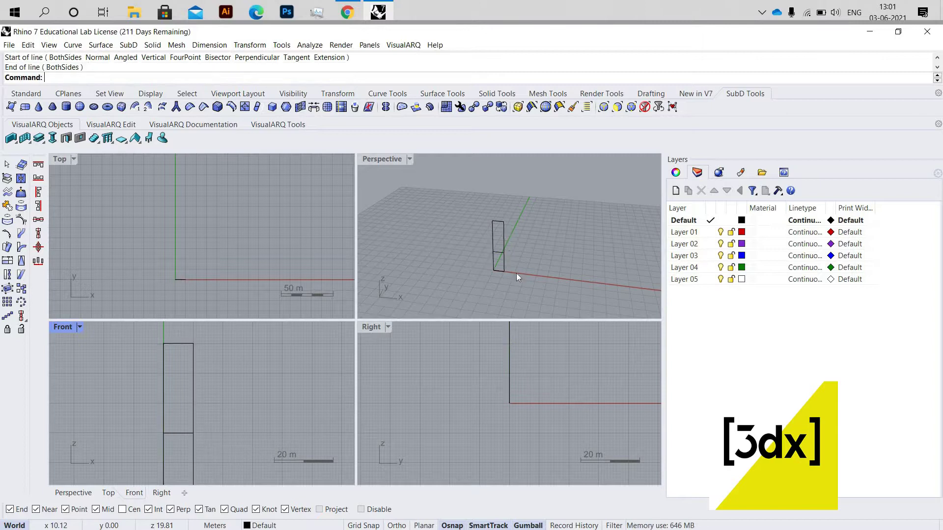
In an enlarged Perspective view, create a single SubD face over the rectangle's upper portion, above the dividing line.
double_click(390, 161)
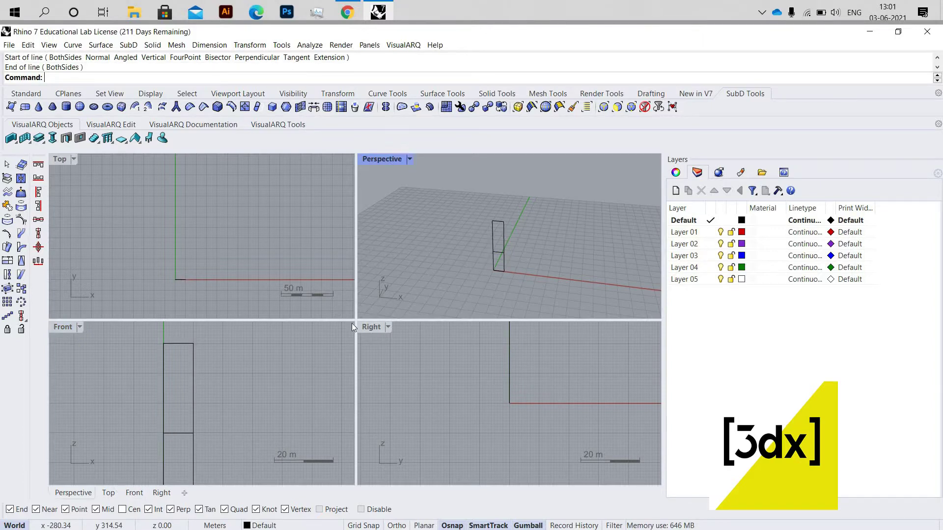
scroll(329, 279, "up", 3)
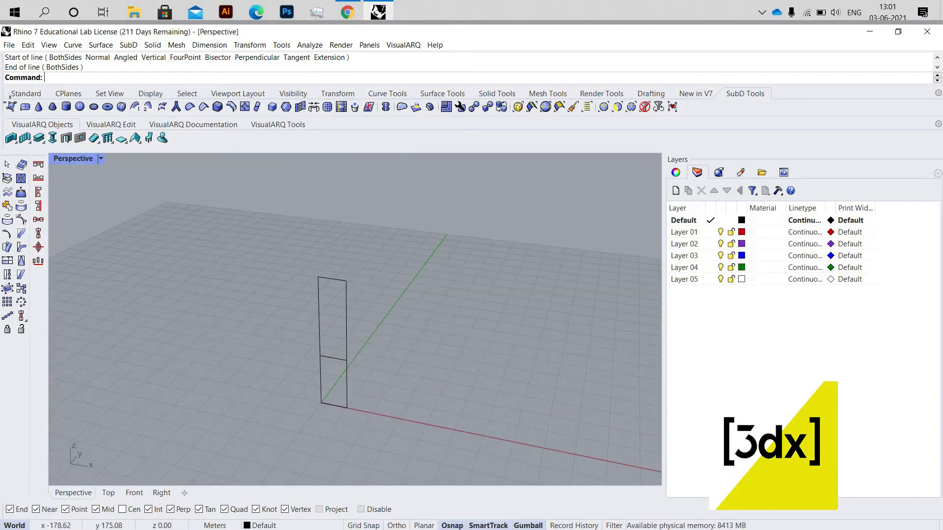
left_click(318, 277)
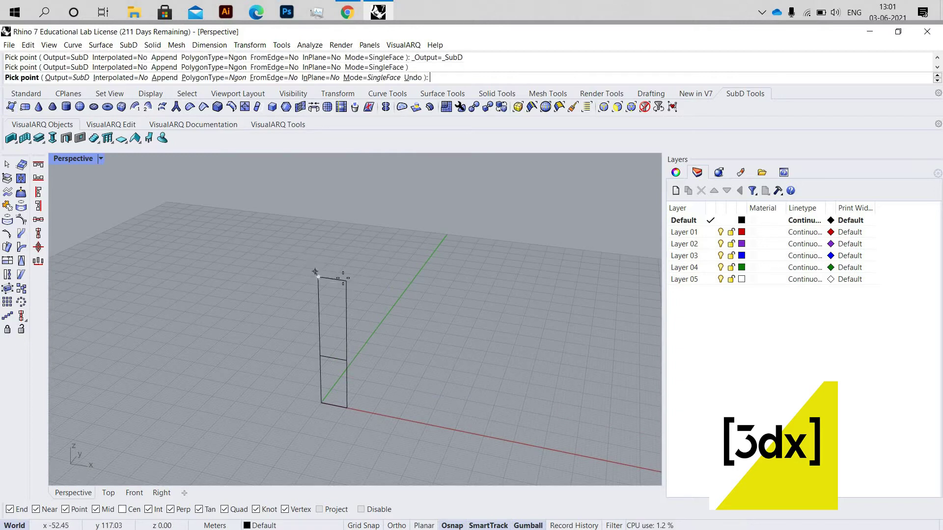
left_click(346, 281)
left_click(346, 347)
left_click(320, 355)
right_click(331, 393)
Create a second single SubD face over the rectangle's lower portion, below the dividing line.
scroll(331, 393, "up", 2)
right_click(322, 351)
left_click(317, 346)
left_click(351, 352)
left_click(351, 411)
left_click(320, 405)
key("Return")
Join the upper and lower SubD faces into one open SubD with smooth joined edges.
scroll(330, 392, "down", 5)
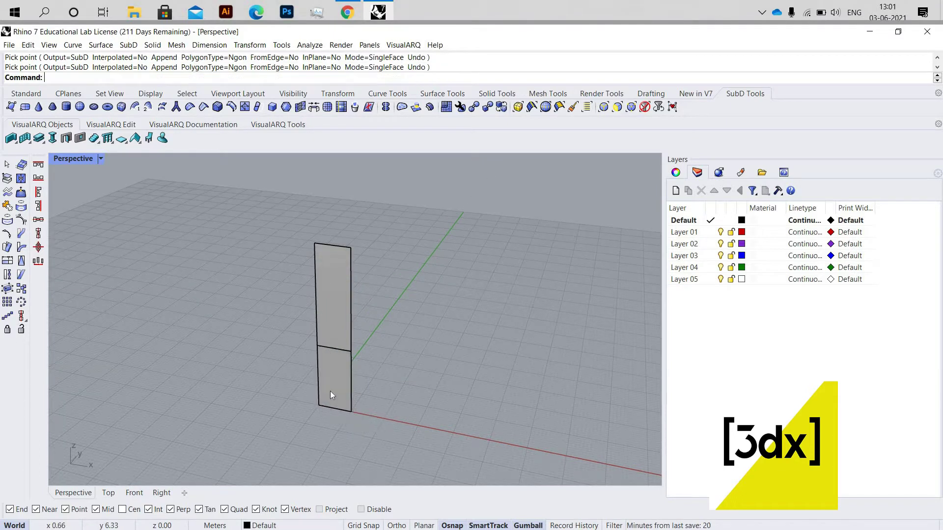
scroll(329, 391, "up", 5)
left_click(332, 382)
left_click(336, 321, "shift")
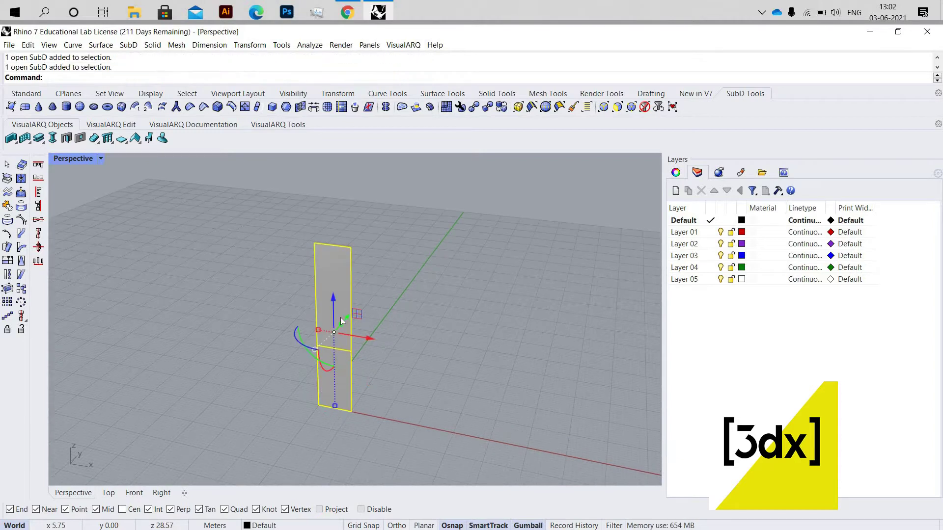
key("ctrl+j")
key("Return")
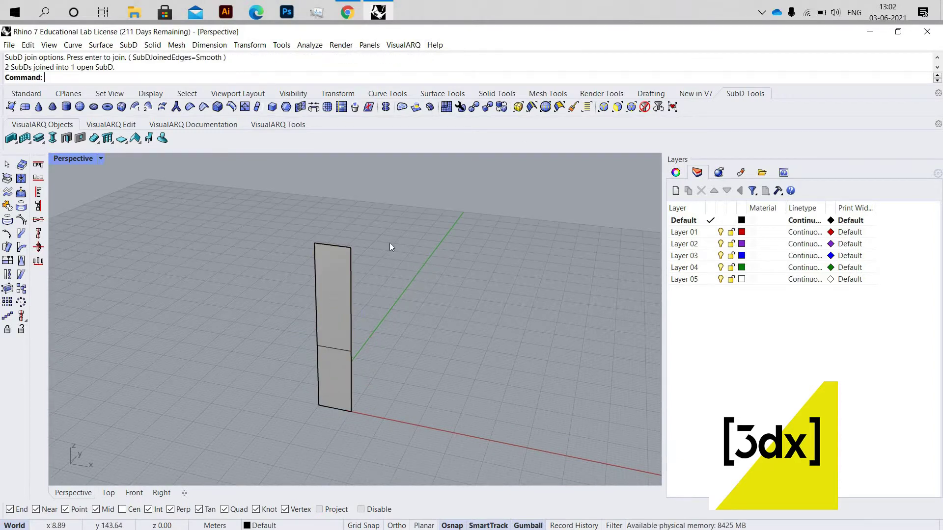
Try moving the top edge of the joined SubD strip, and undo the move.
scroll(383, 255, "down", 5)
scroll(378, 267, "up", 7)
scroll(377, 277, "up", 2)
left_click(376, 274, "ctrl+shift")
left_click(426, 313)
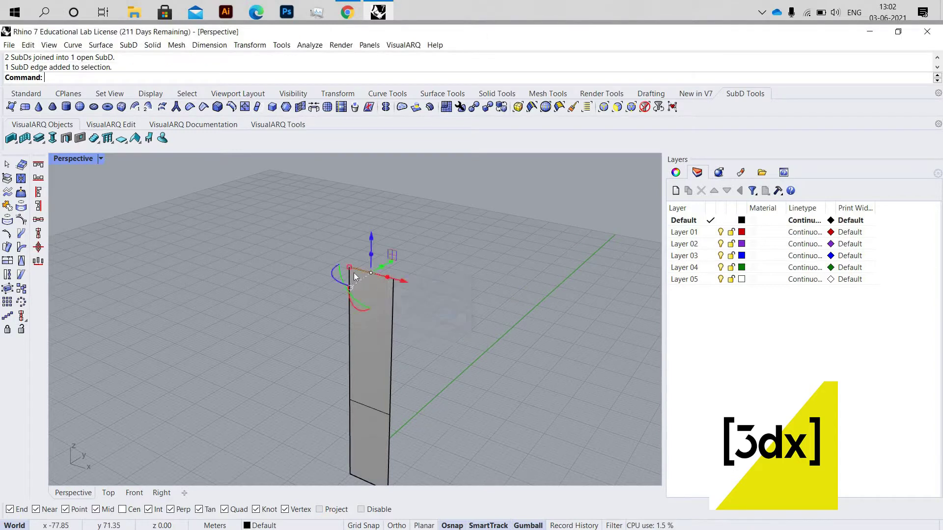
scroll(349, 270, "down", 2)
left_click_drag(336, 288, 494, 252)
key("ctrl+z")
Move only the strip's top SubD edge horizontally along the Y axis so the upper face slants back.
right_click_drag(363, 272, 340, 303)
left_click(349, 305)
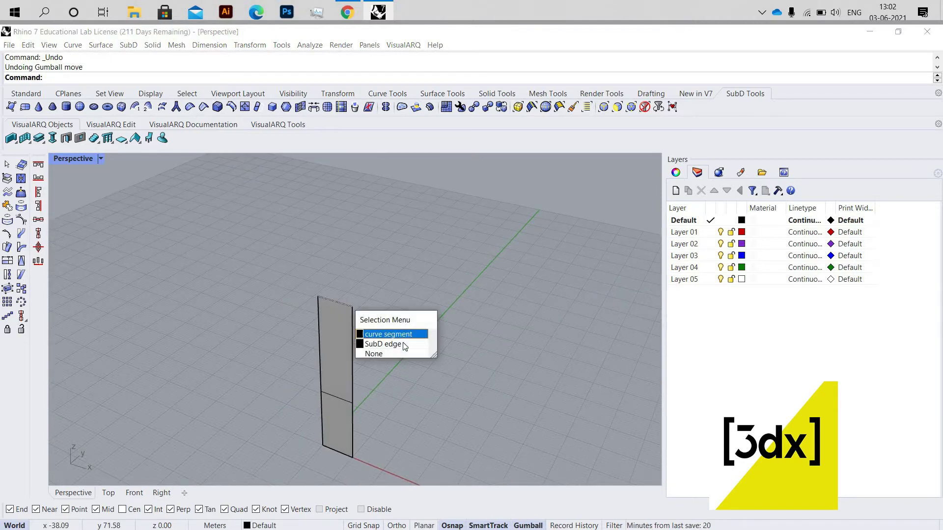
left_click(388, 342)
right_click_drag(397, 290, 345, 265)
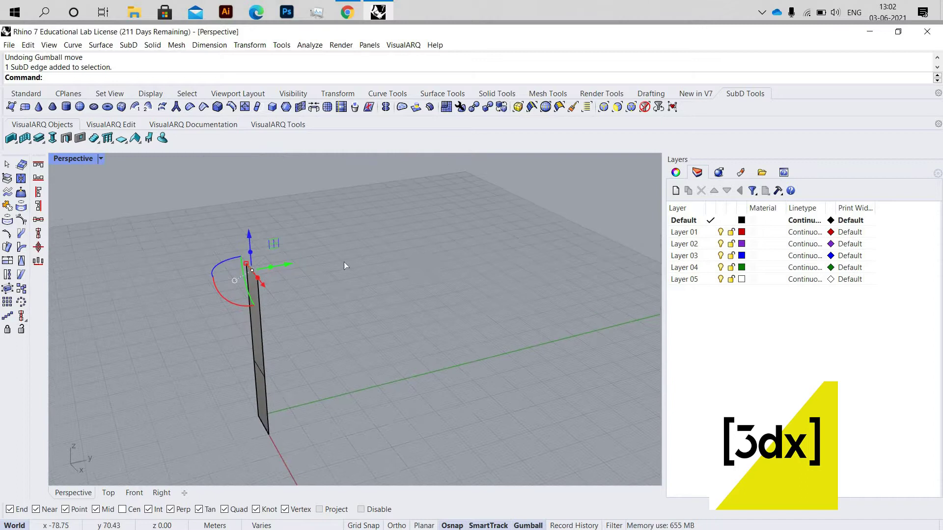
left_click_drag(438, 262, 476, 258)
left_click(313, 254)
right_click_drag(367, 296, 317, 329)
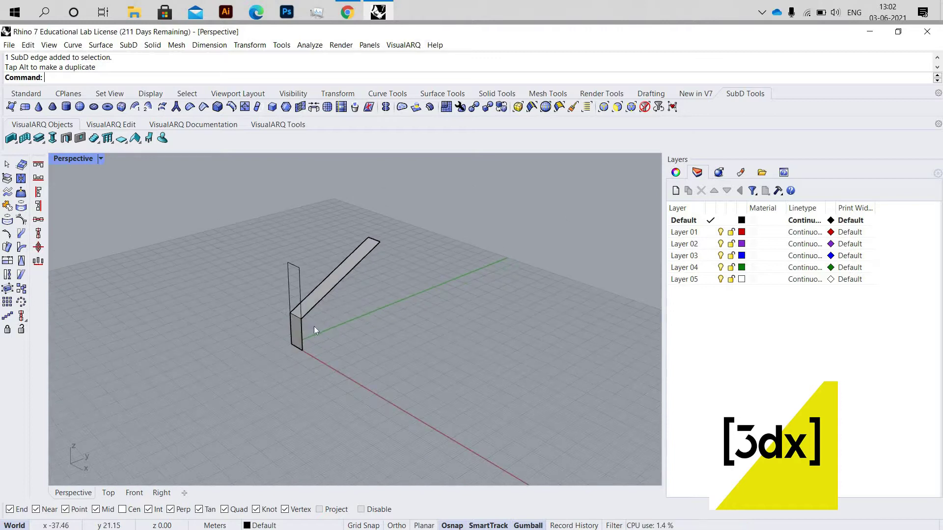
Rotate the SubD strip about 26 degrees clockwise around its base corner at the origin, using the base edge as reference.
scroll(313, 326, "up", 2)
scroll(314, 326, "up", 2)
left_click(313, 322)
left_click(396, 282)
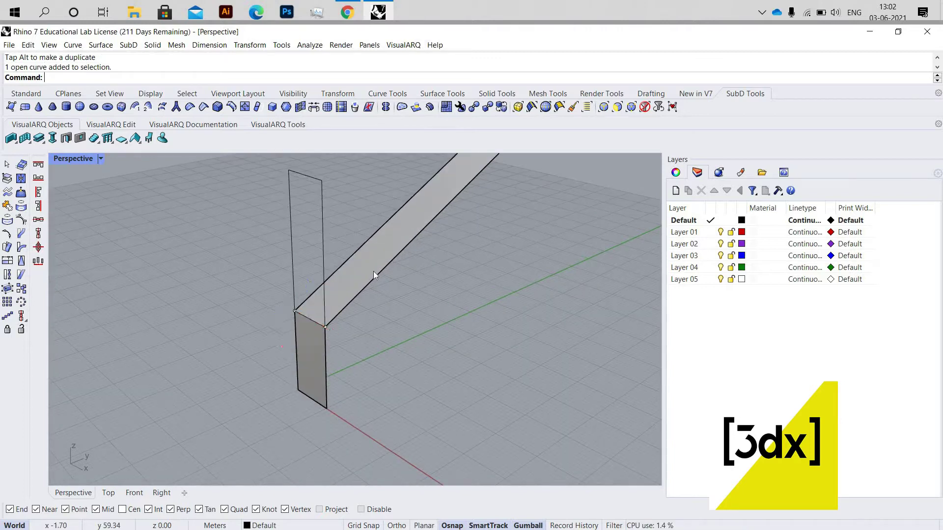
left_click(378, 268)
type("rotate")
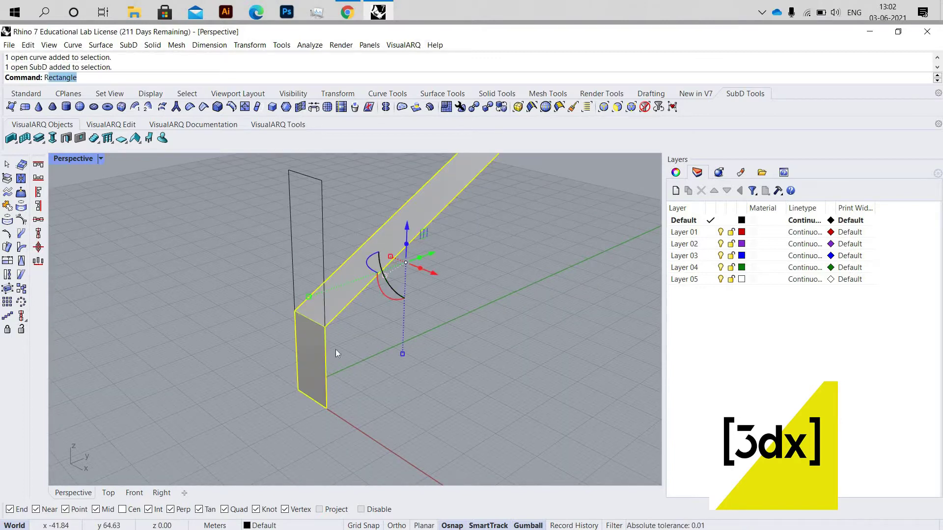
key("Return")
left_click(298, 389)
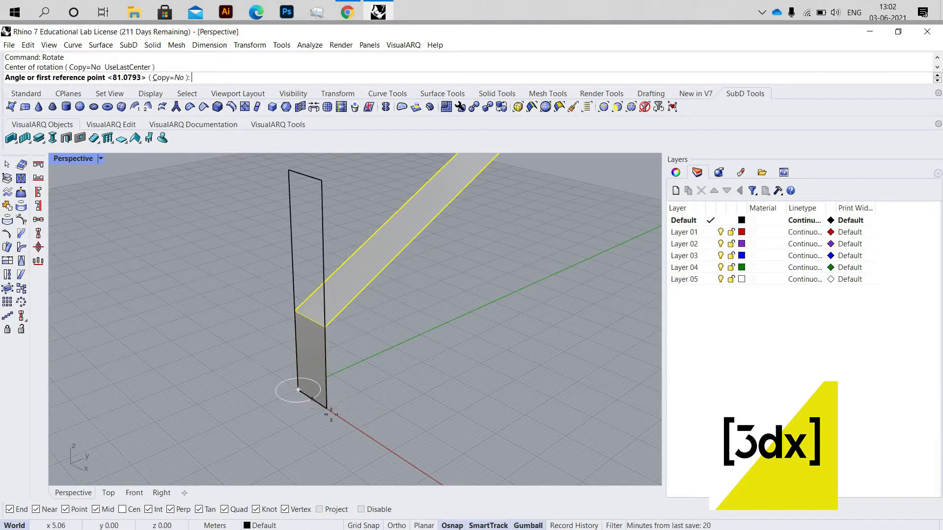
left_click(327, 409)
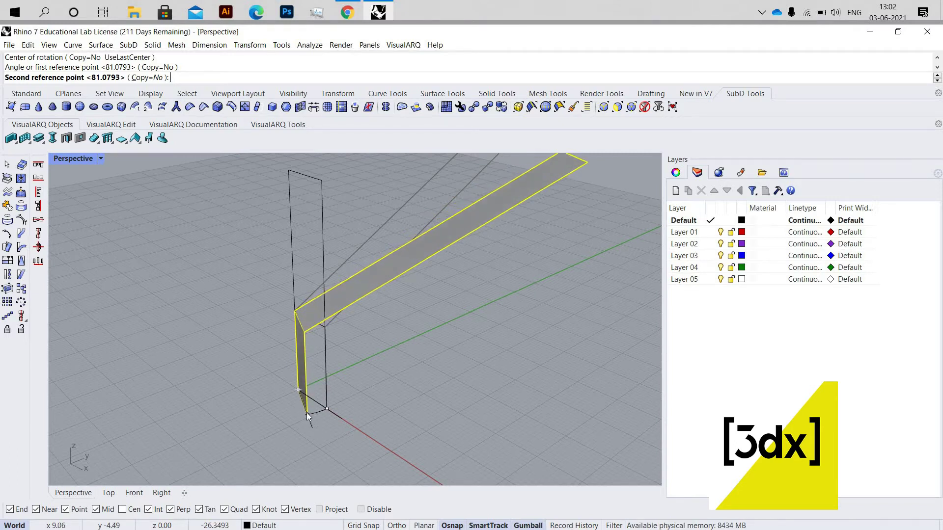
left_click(324, 391)
Turn on the control points of the rotated SubD strip.
right_click_drag(359, 404, 474, 314)
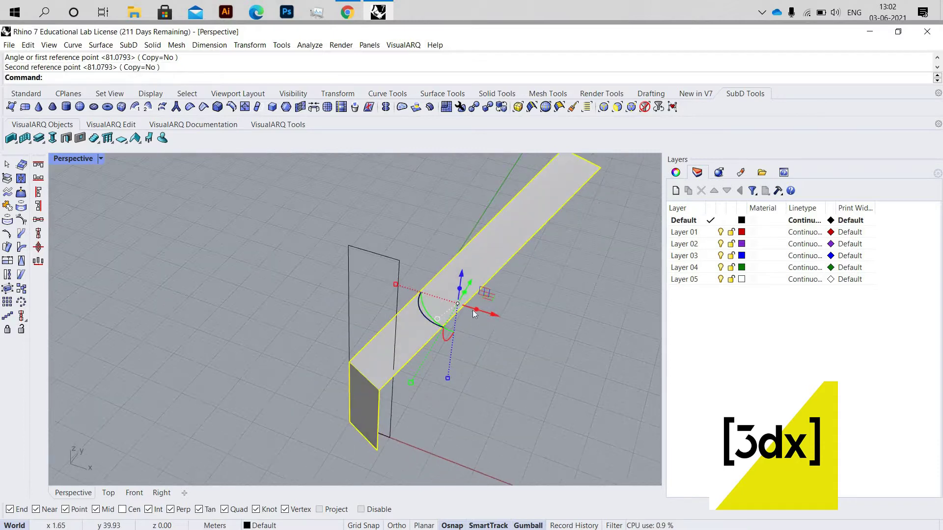
scroll(531, 212, "down", 4)
scroll(482, 256, "up", 7)
key("Escape")
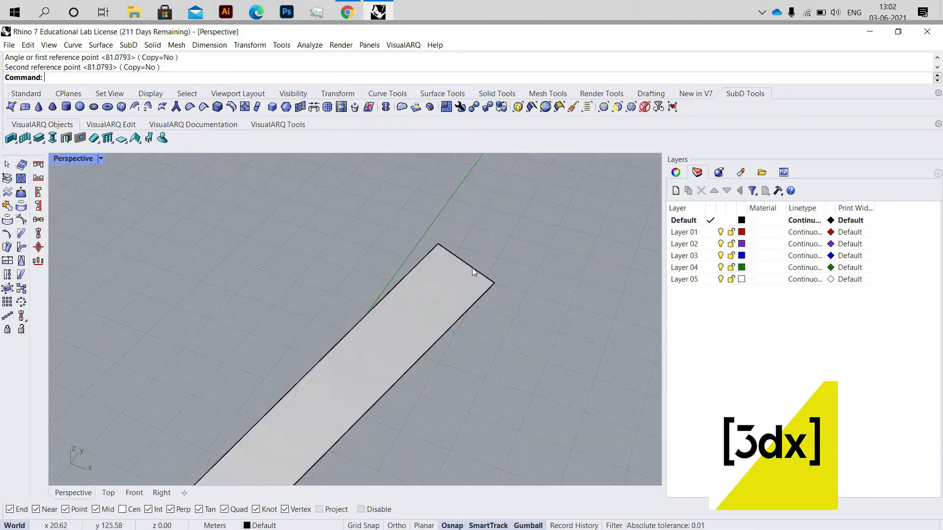
left_click(435, 254)
scroll(437, 270, "down", 3)
scroll(440, 269, "up", 2)
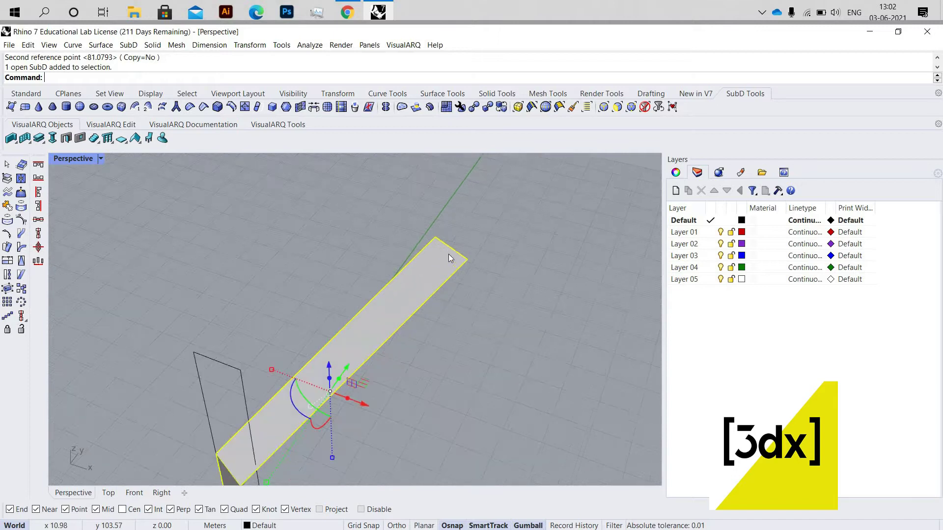
left_click(455, 249)
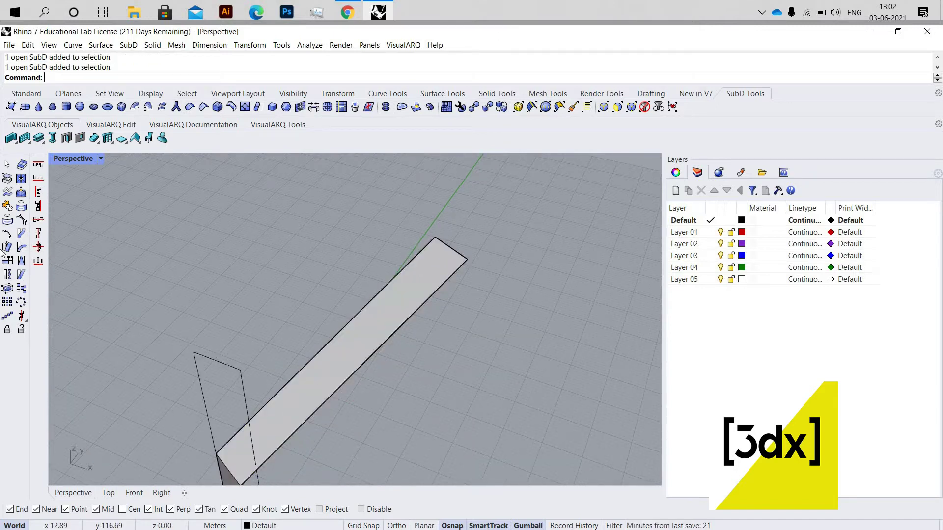
left_click(7, 220)
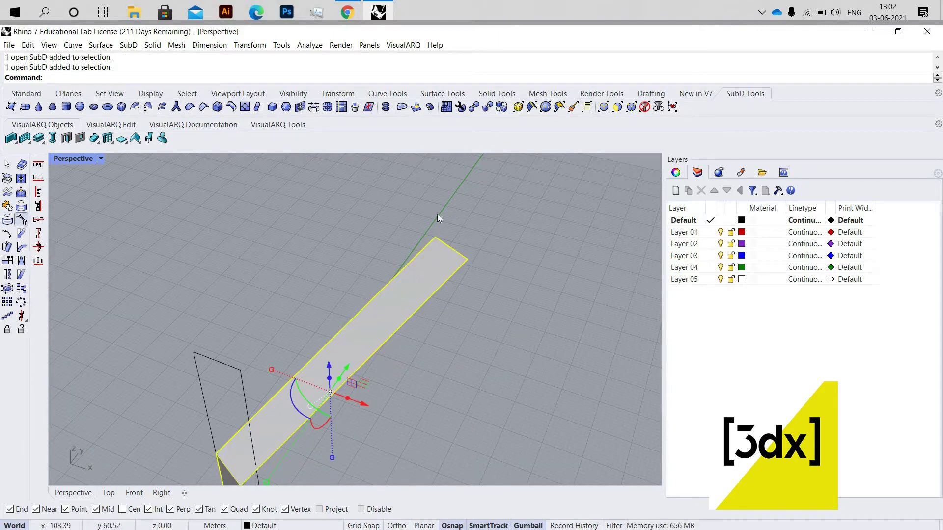
Move one far-end control point of the SubD onto the opposite far corner so the strip tapers to a tip.
left_click(467, 259)
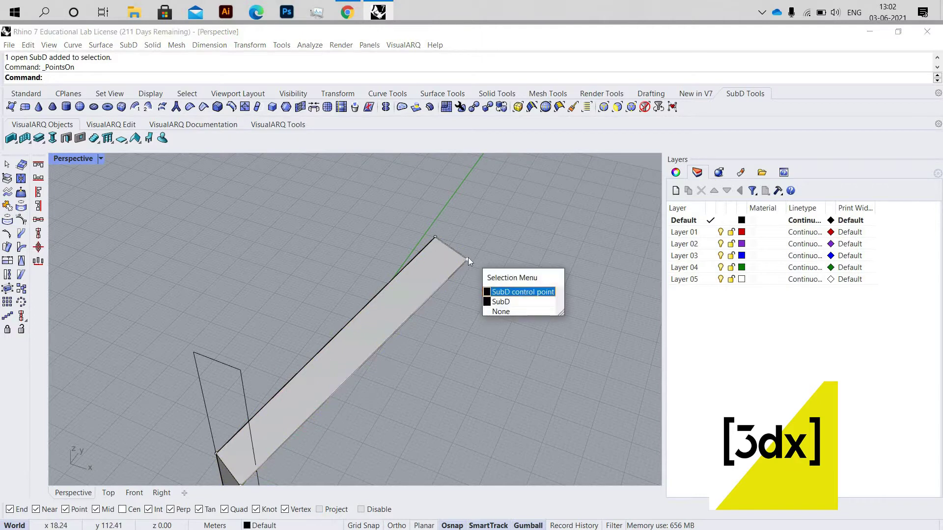
key("Return")
scroll(465, 266, "up", 3)
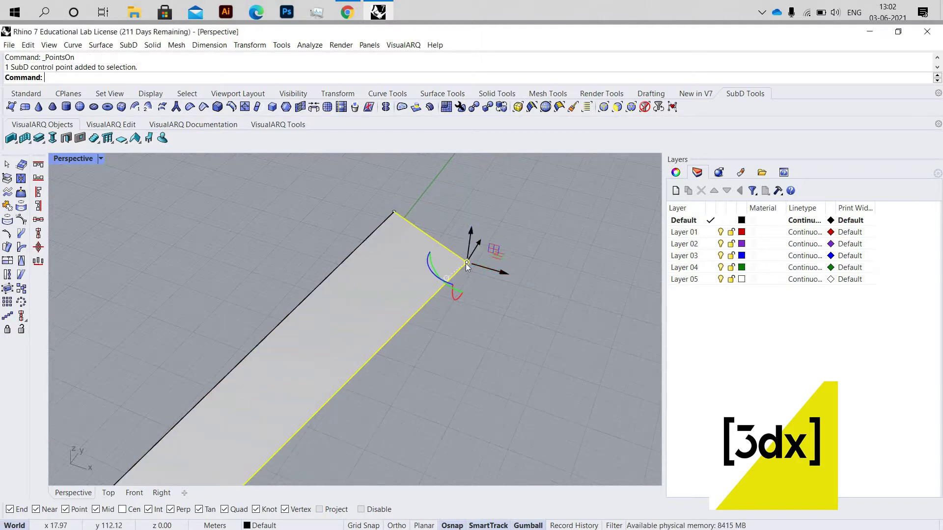
key("Return")
left_click(466, 263)
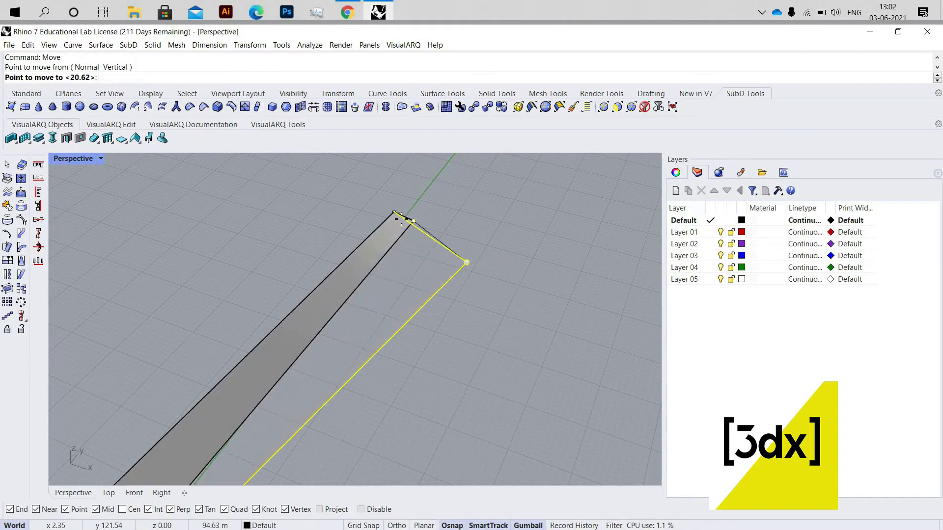
left_click(421, 245)
scroll(401, 217, "down", 3)
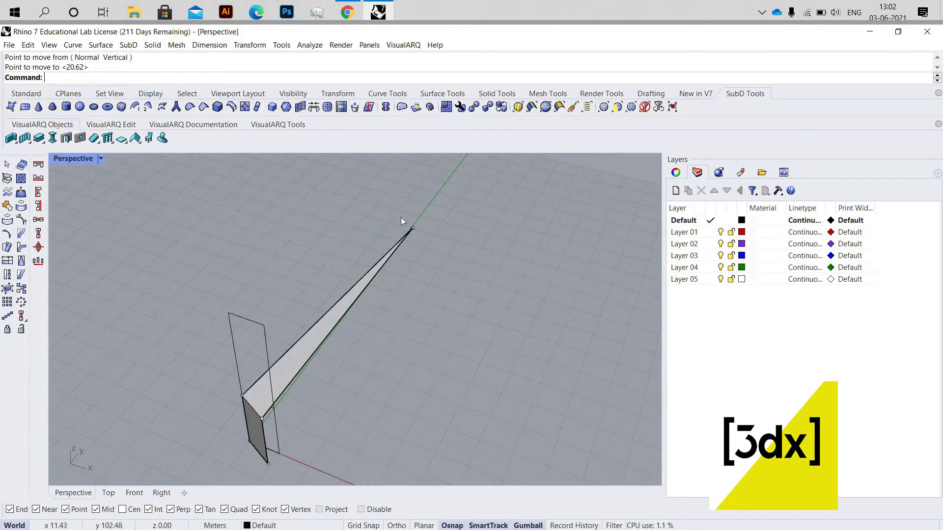
left_click(364, 299)
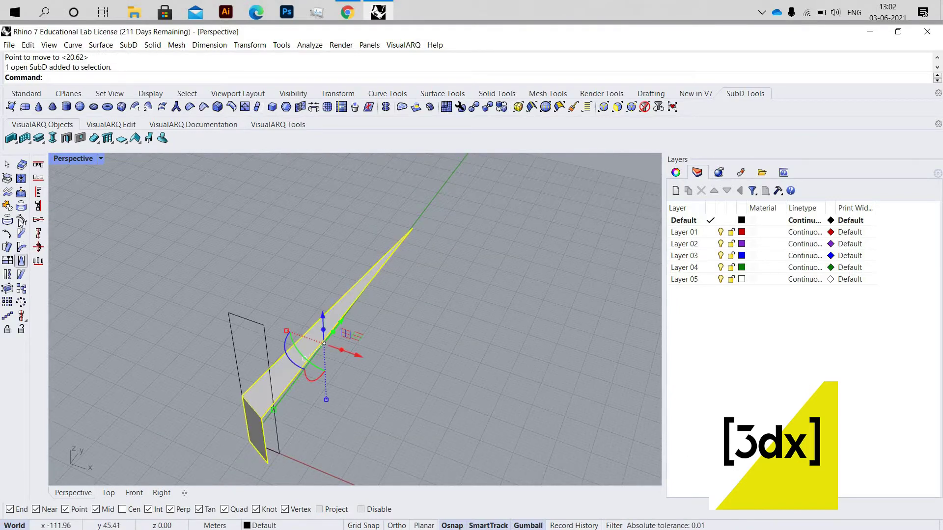
key("F10")
left_click_drag(403, 203, 464, 260)
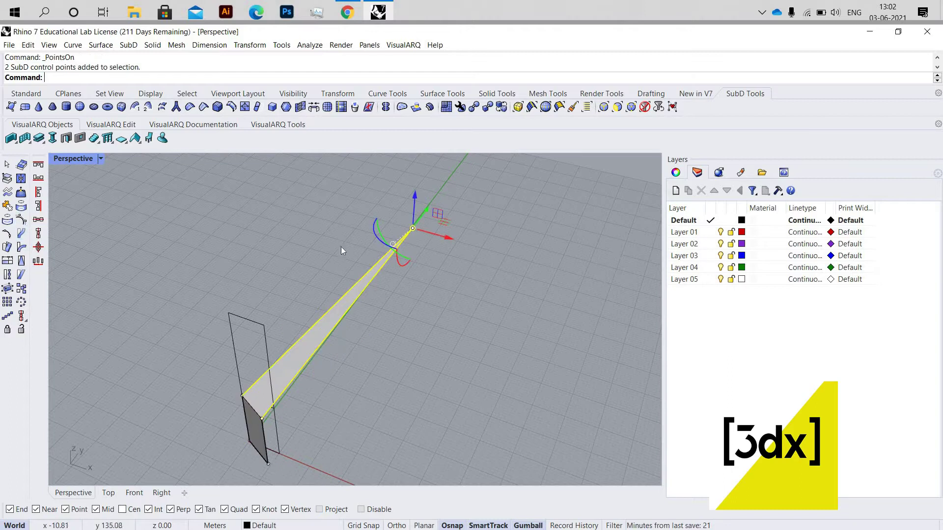
Draw a line about 64 m long in the Top view from the rectangle's upper corner along the Y axis.
key("ctrl+m")
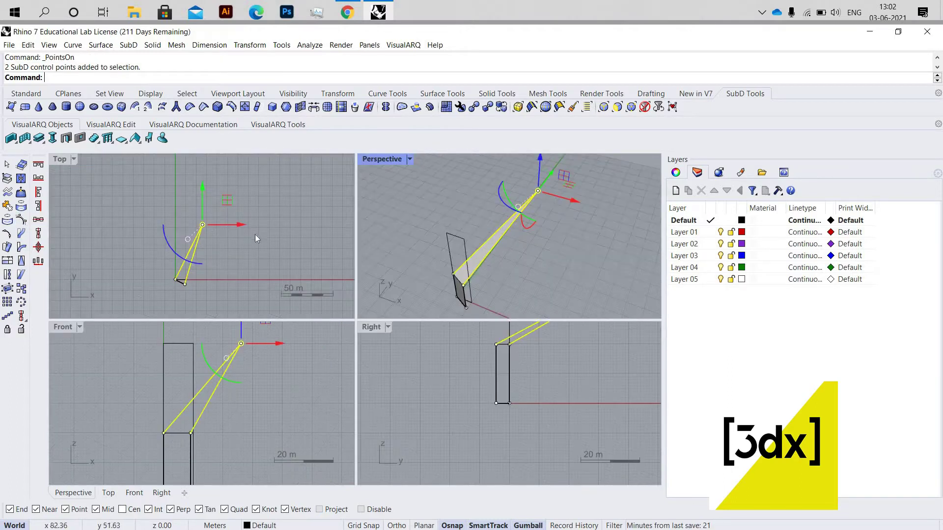
scroll(178, 280, "up", 5)
key("Escape")
key("Escape")
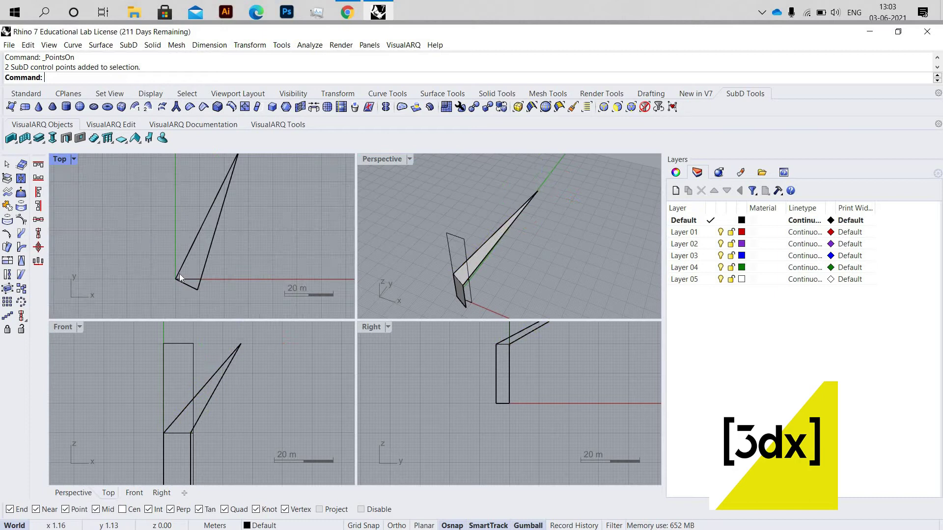
type("Line")
key("Return")
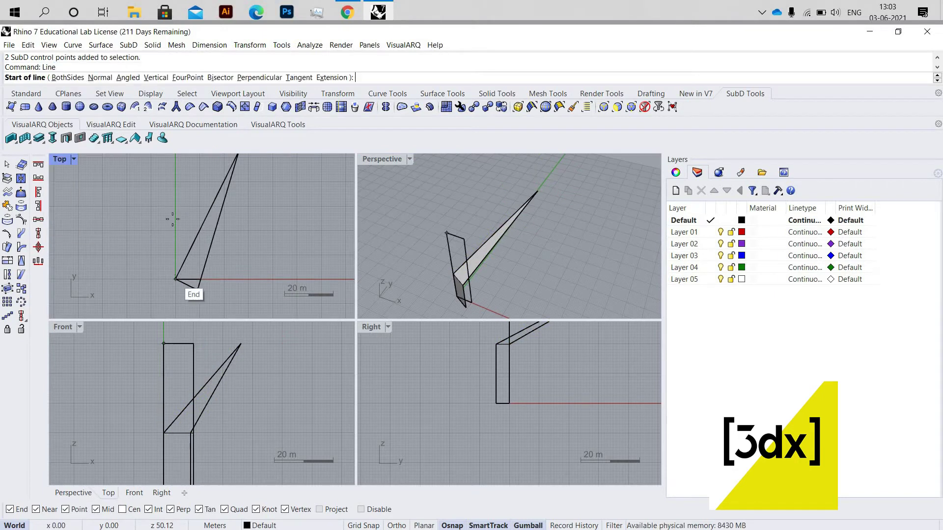
left_click(176, 279)
scroll(177, 206, "down", 4)
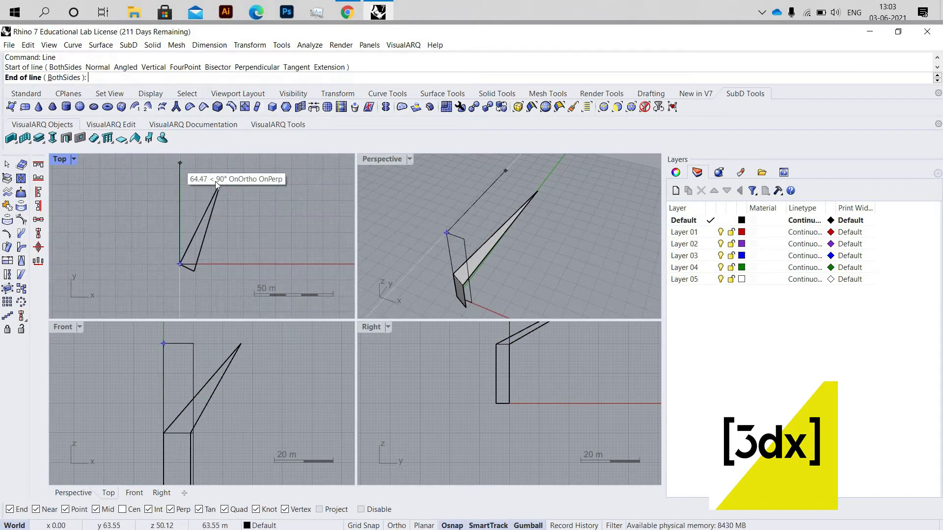
left_click(179, 162)
Move both coincident control points at the SubD strip's tip onto the Y-direction guide line in the Top view.
scroll(225, 194, "up", 5)
left_click(212, 215)
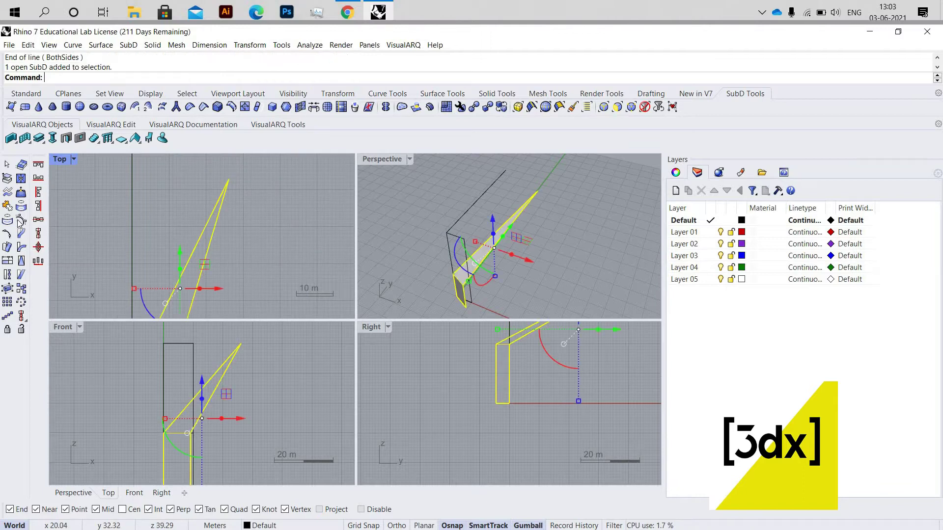
key("F10")
scroll(212, 179, "up", 2)
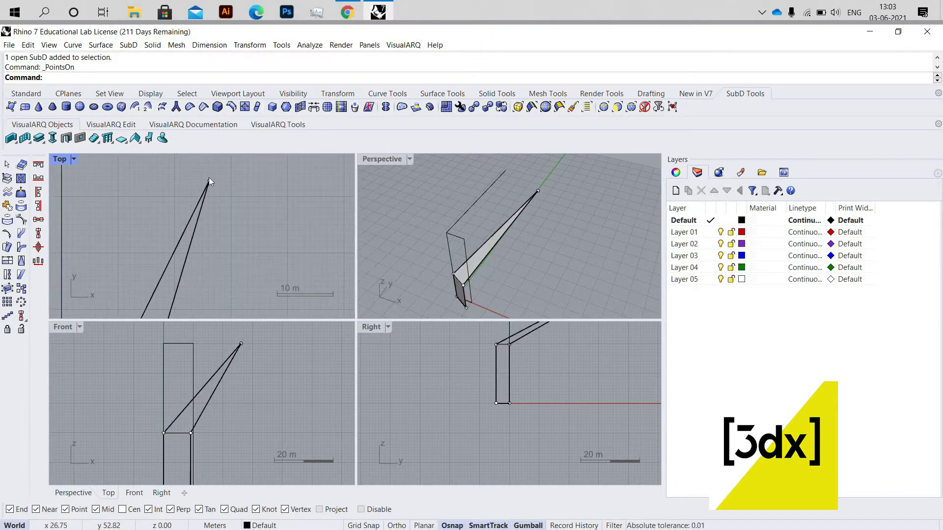
left_click(209, 181)
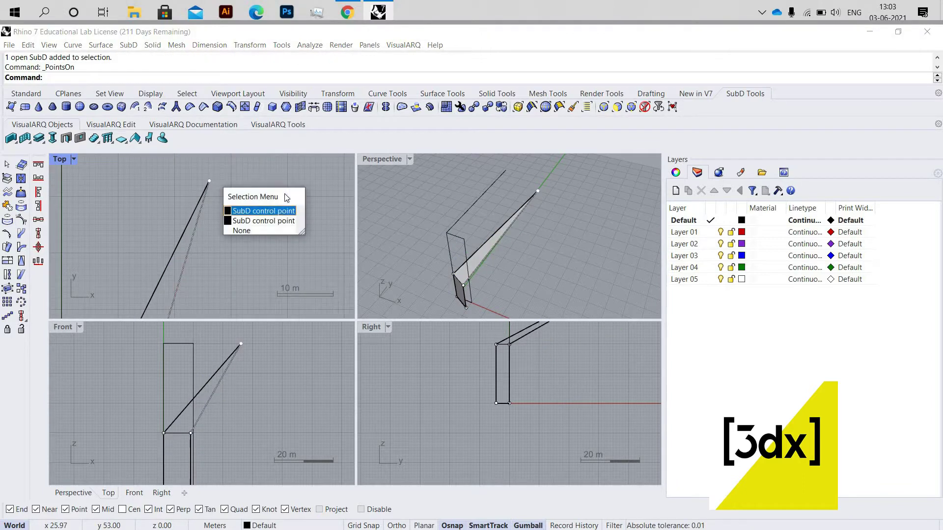
left_click(313, 233)
scroll(210, 176, "up", 6)
left_click_drag(195, 173, 124, 180)
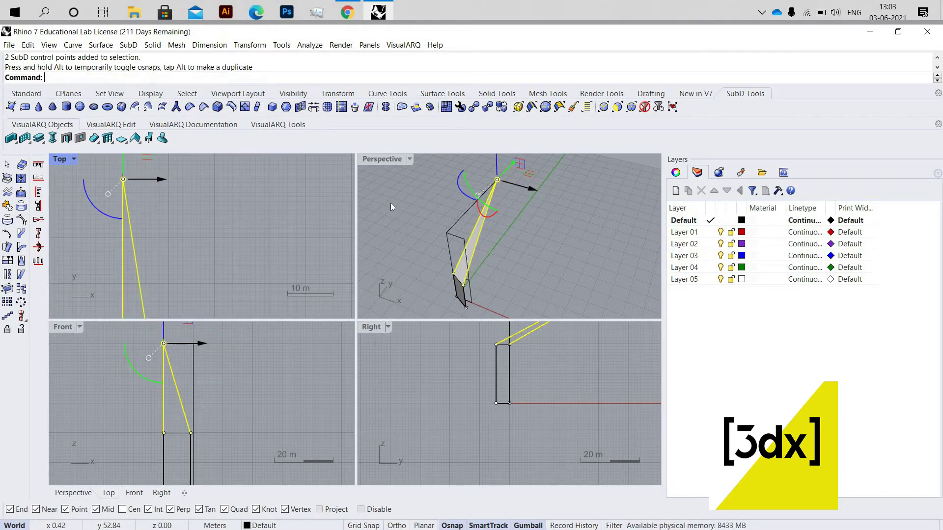
key("Escape")
Inspect the reshaped strip and its tip against the guide line in the perspective view.
double_click(386, 161)
right_click_drag(335, 332, 281, 295)
scroll(260, 328, "down", 5)
scroll(284, 292, "up", 10)
left_click(286, 294)
scroll(268, 277, "down", 8)
left_click(268, 277)
right_click_drag(81, 195, 78, 163)
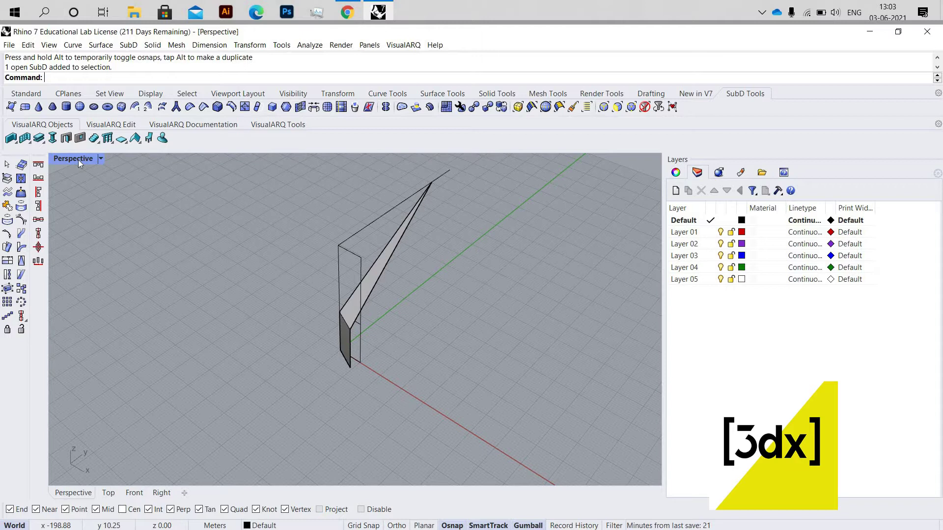
double_click(78, 160)
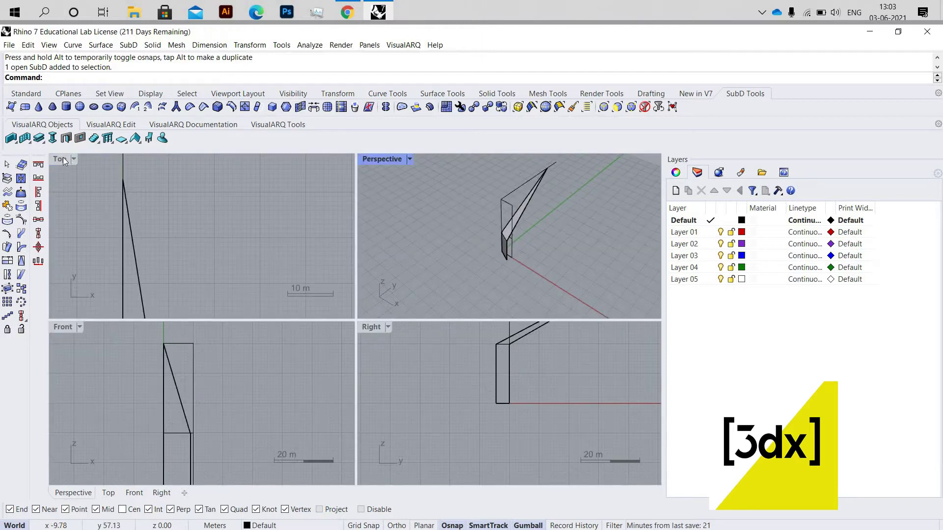
Draw a horizontal line about 69 m long in the Top view from the strip's tip along the X direction.
double_click(63, 160)
key("ctrl+m")
scroll(185, 193, "down", 3)
type("Line")
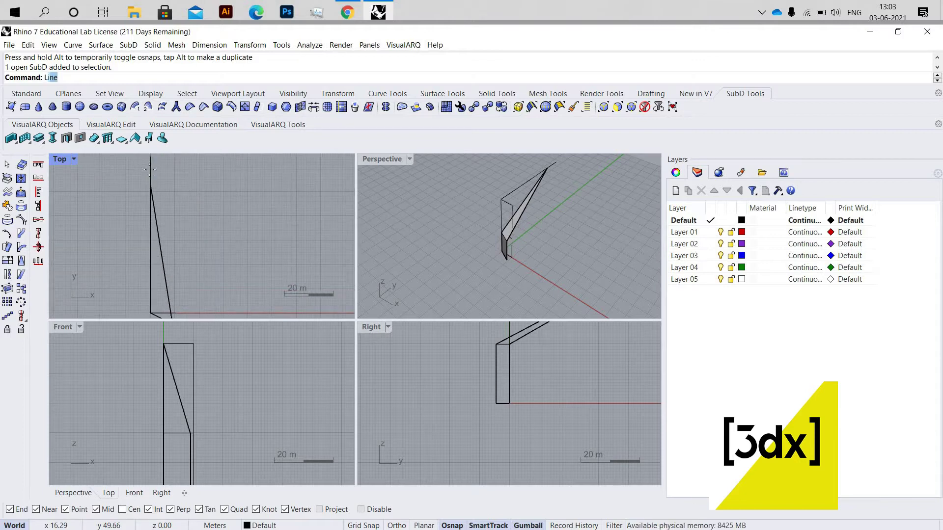
key("Return")
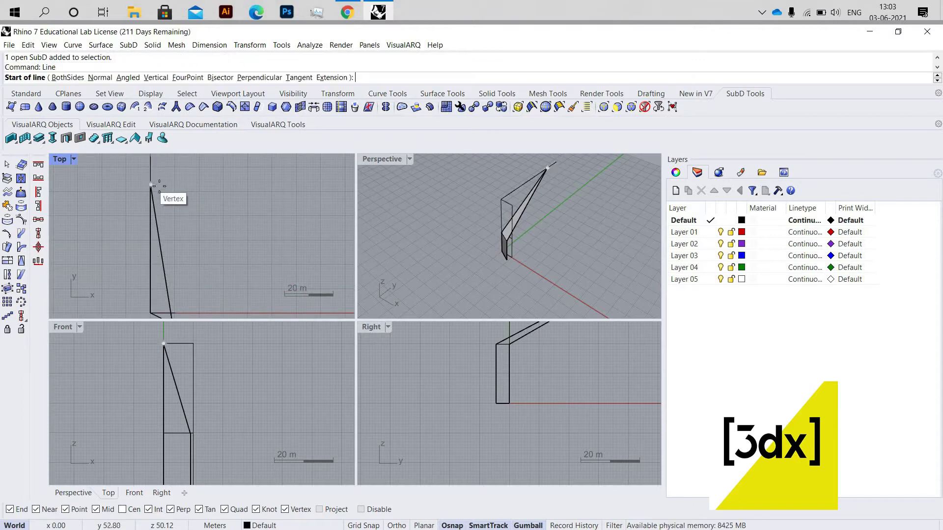
left_click(150, 185)
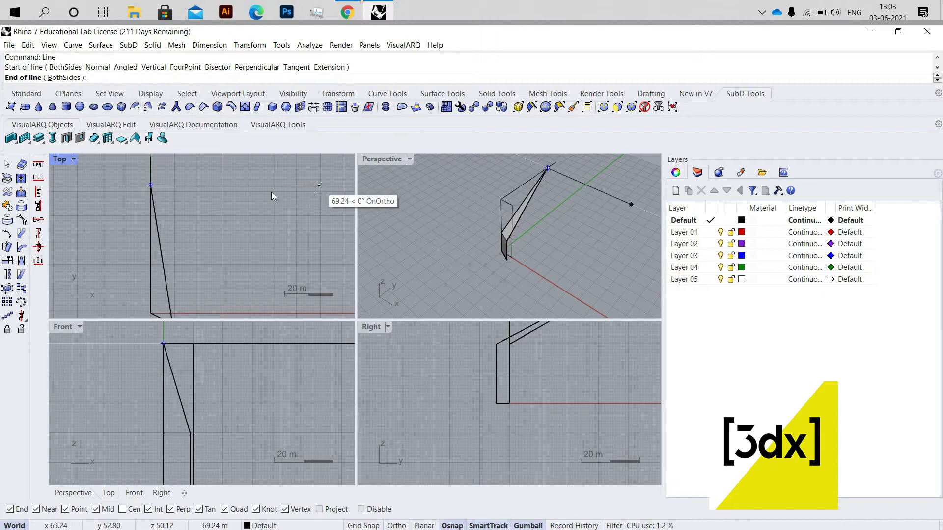
left_click(319, 185)
Polar-array the SubD strip around its tip with 15 items, filling about 81 degrees from the strip's slanted edge to the horizontal guide line.
scroll(314, 219, "down", 3)
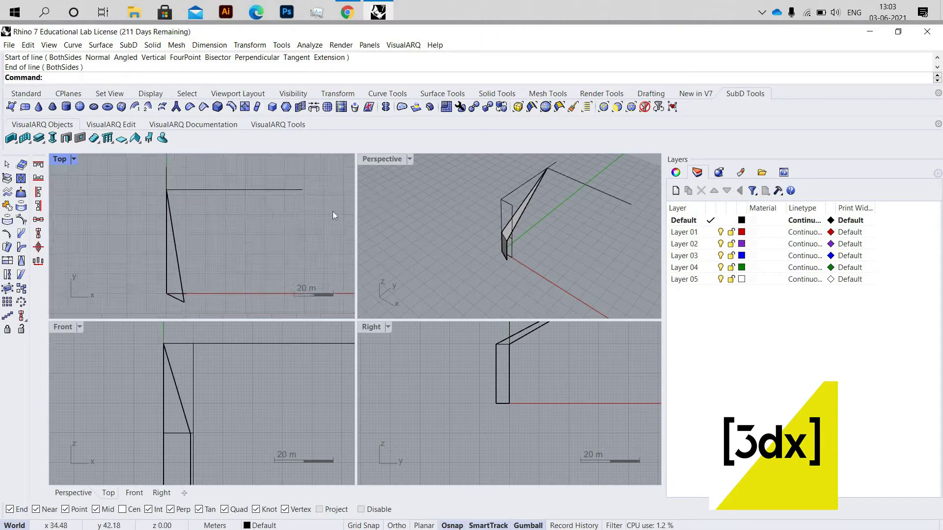
scroll(197, 243, "up", 3)
left_click(194, 244)
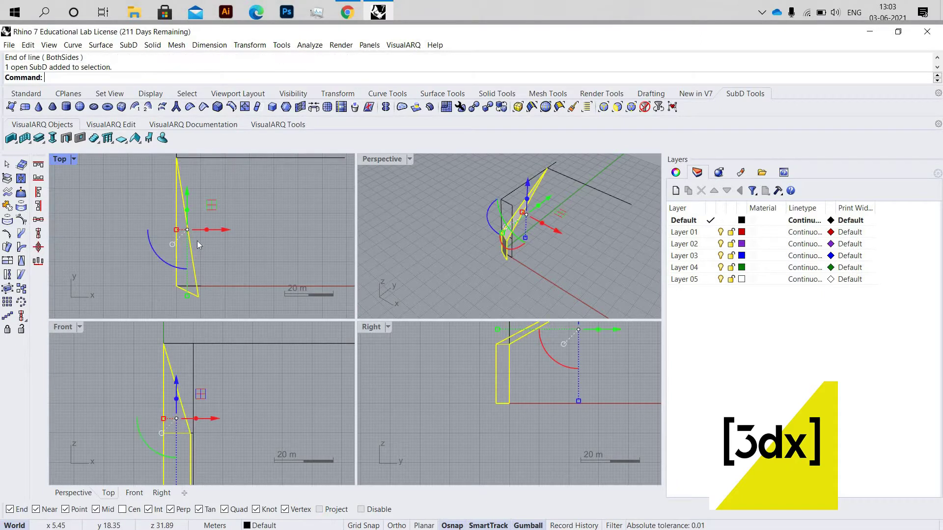
type("Rotate")
key("Return")
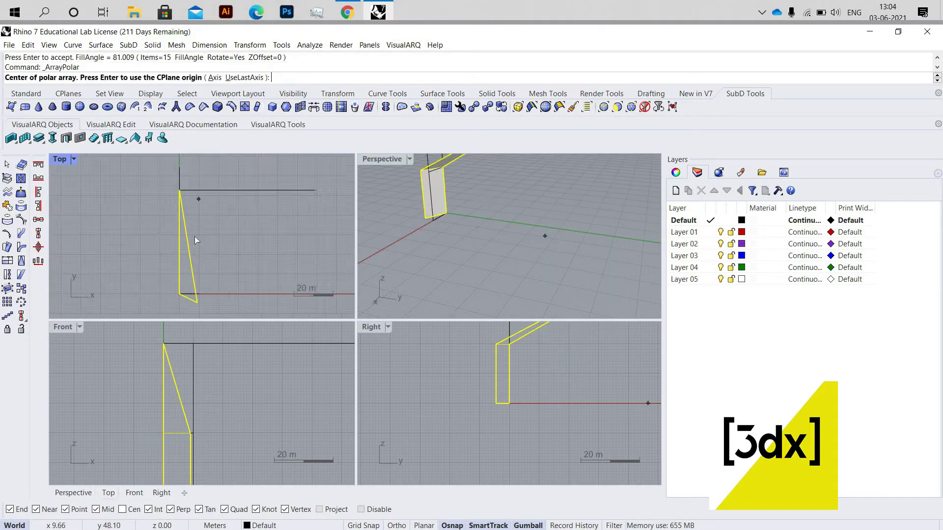
left_click(179, 190)
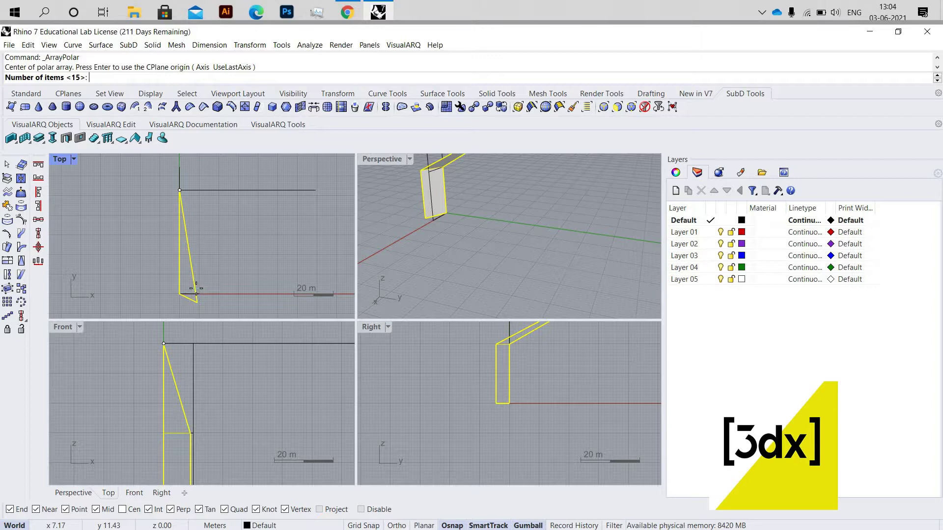
key("Return")
left_click(195, 286)
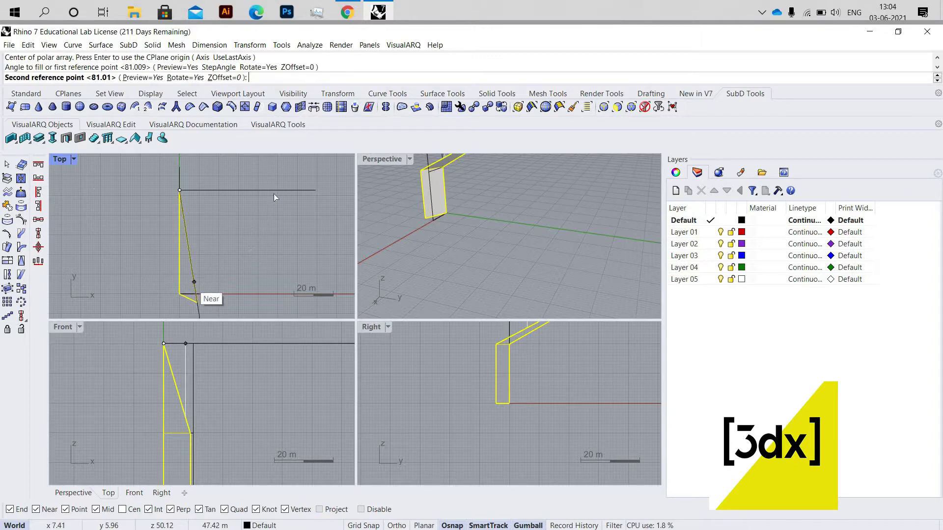
key("Return")
right_click(511, 216)
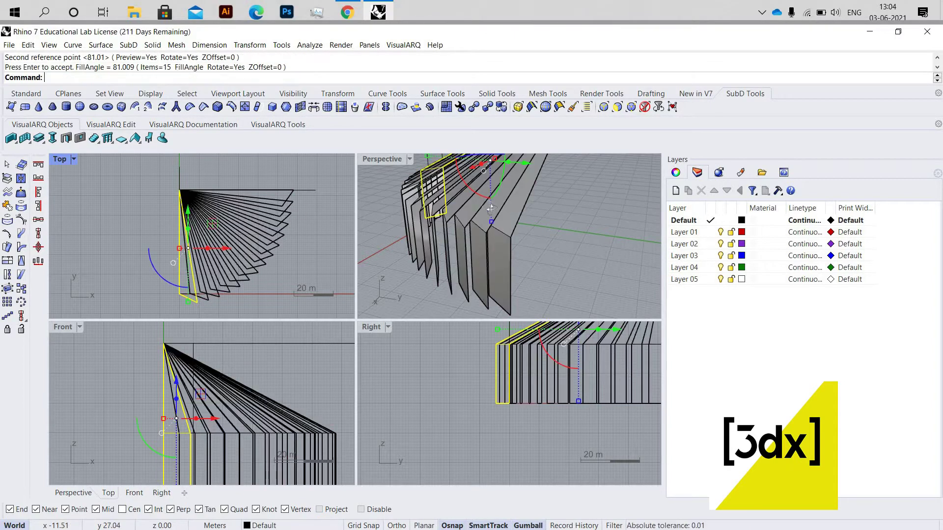
Select all curves and hide them so only the fan of SubD strips is shown.
right_click_drag(542, 237, 565, 265)
scroll(408, 178, "down", 5)
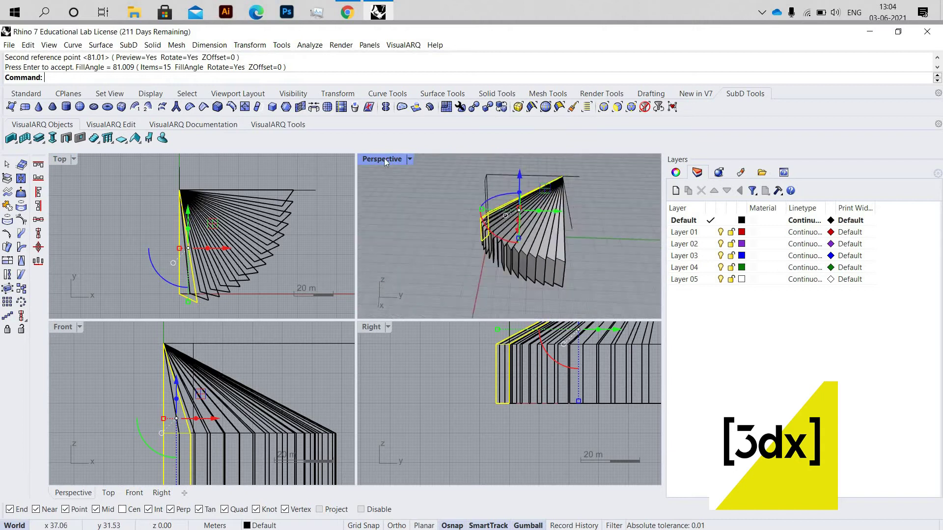
double_click(382, 159)
scroll(406, 298, "down", 4)
left_click(305, 221)
right_click_drag(373, 275, 437, 255)
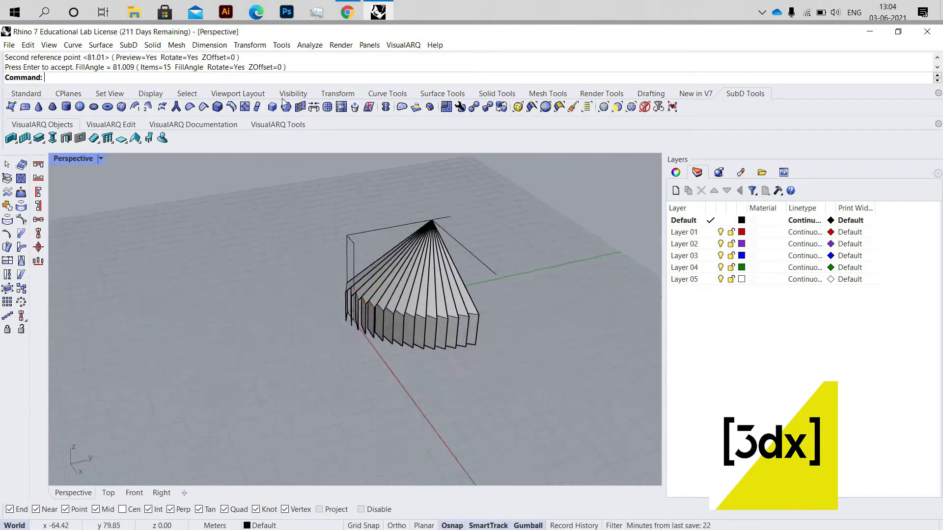
scroll(417, 241, "up", 4)
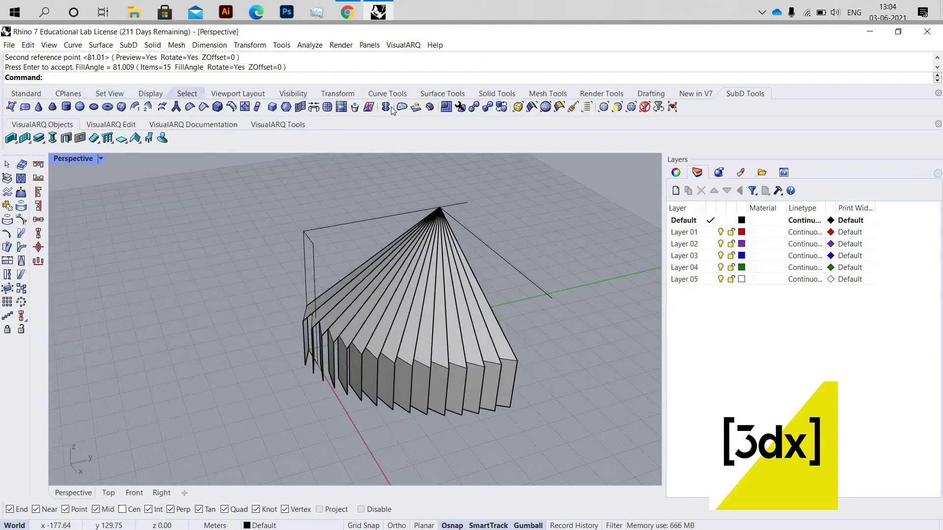
left_click(187, 94)
left_click(396, 106)
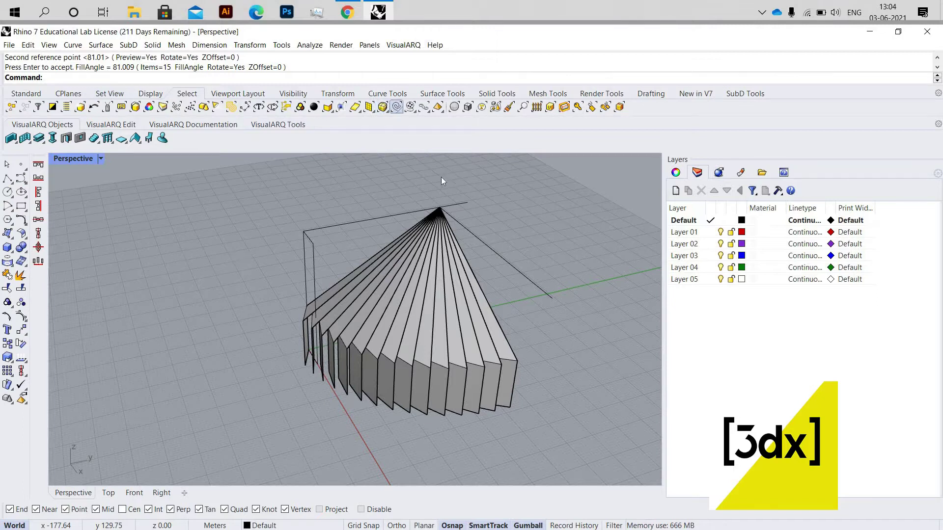
middle_click(319, 167)
left_click(326, 173)
Group all 15 SubD strips of the fan.
scroll(343, 236, "down", 4)
right_click_drag(521, 350, 553, 330)
left_click_drag(268, 172, 264, 204)
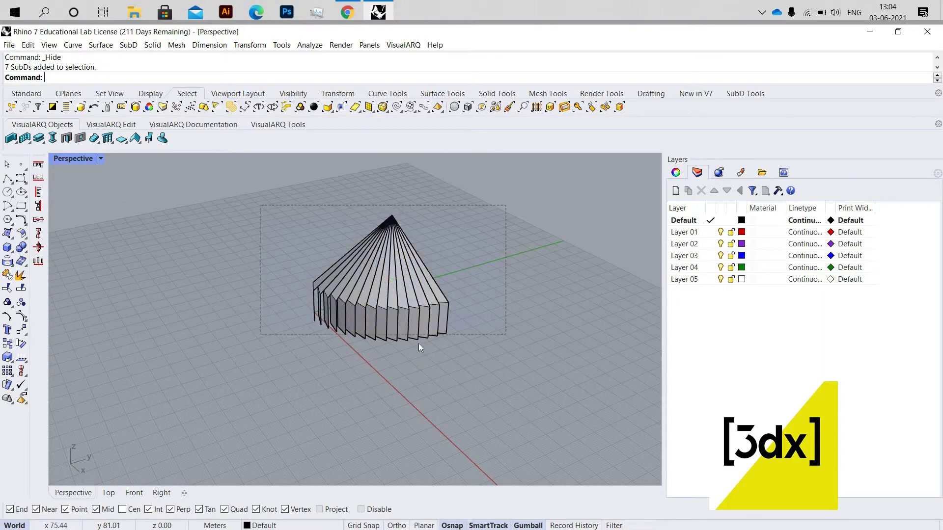
key("ctrl+g")
key("Escape")
Apply a CageEdit to the grouped strips using a bounding box, default cage parameters and the Global region.
left_click(406, 286)
type("Ca")
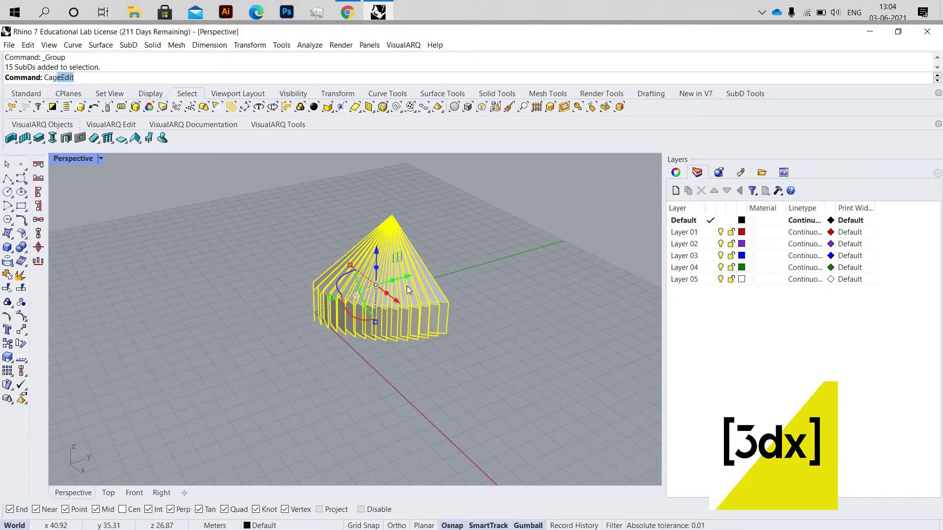
type("ge")
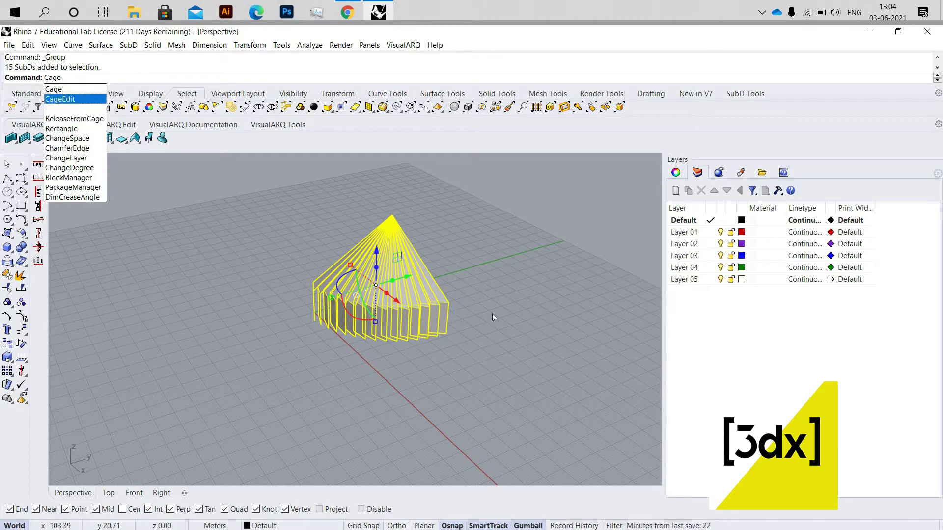
key("Return")
left_click(103, 77)
key("Return")
key("Return")
key("Return")
Select the lower 32 cage points around the vertical part of the fan.
right_click_drag(505, 273, 373, 281)
left_click_drag(428, 308, 575, 357)
right_click_drag(534, 323, 355, 271)
scroll(328, 284, "up", 10)
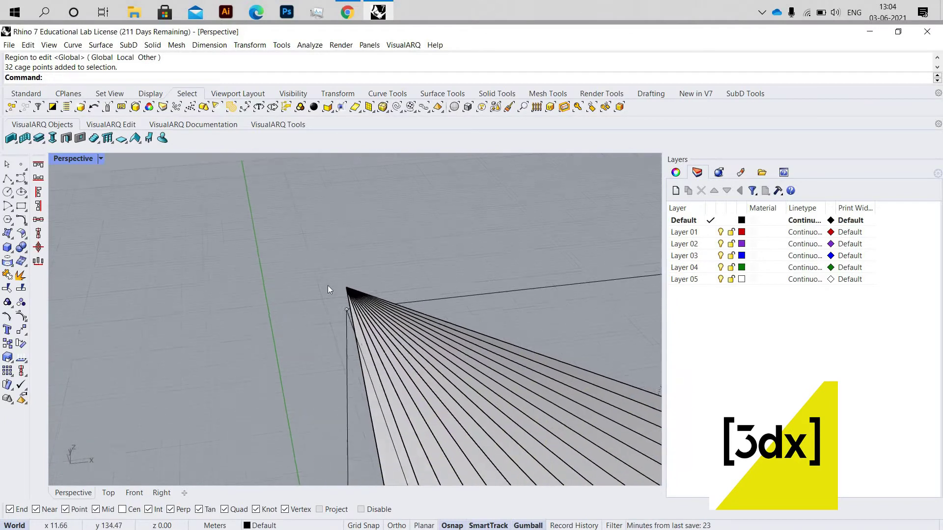
scroll(232, 251, "down", 5)
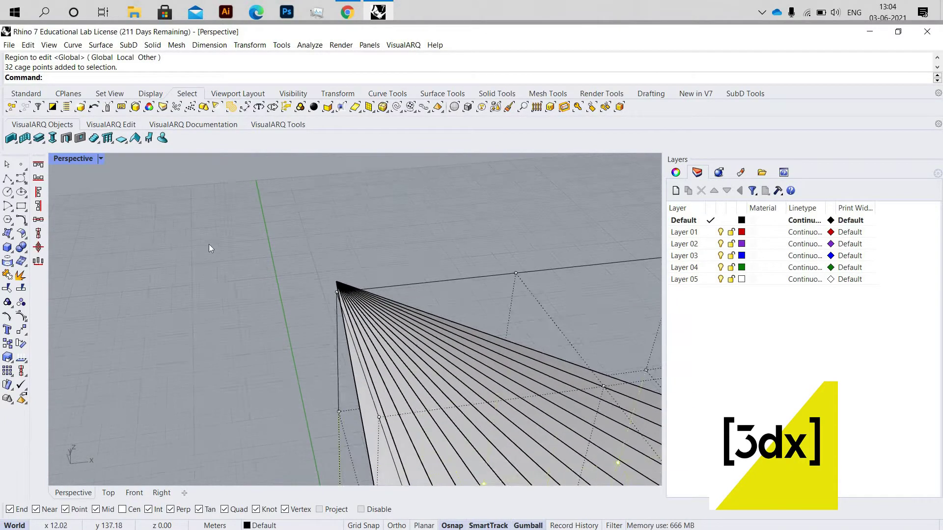
Undo the cage edit, the grouping and the hiding of the curves.
key("ctrl+z")
key("ctrl+z")
key("ctrl+z")
scroll(216, 245, "down", 5)
Select all 15 SubD strips of the fan without the guide curves.
right_click_drag(320, 316, 455, 326)
left_click_drag(310, 284, 312, 287)
left_click(433, 288)
scroll(339, 290, "up", 4)
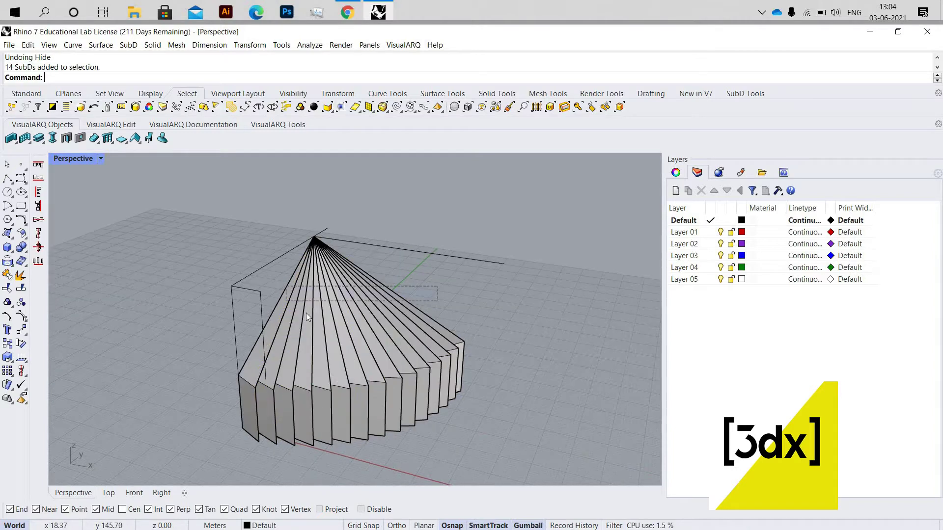
left_click_drag(438, 286, 287, 301)
right_click_drag(344, 311, 388, 317)
type("sc")
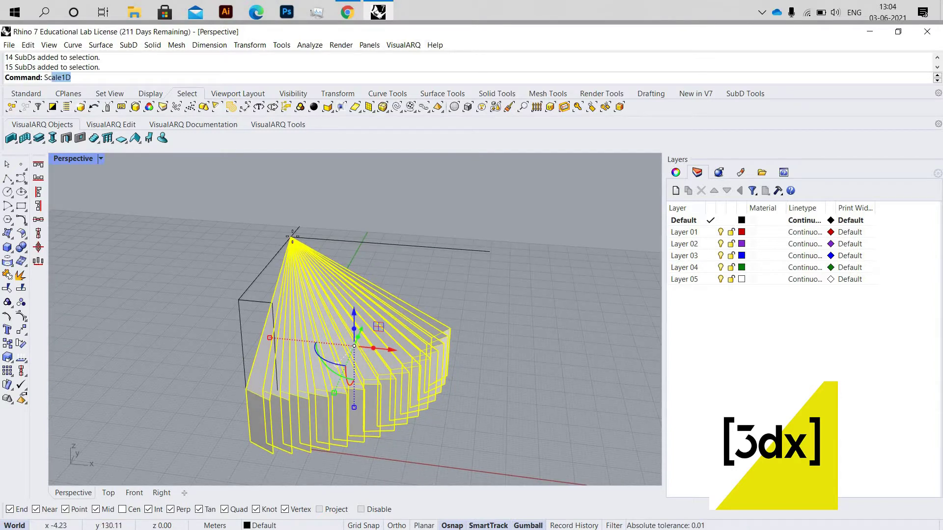
key("Return")
key("Escape")
Apply CageEdit to the selected SubD strips with a bounding box, default cage parameters and the Global region.
type("CageEdit")
key("Return")
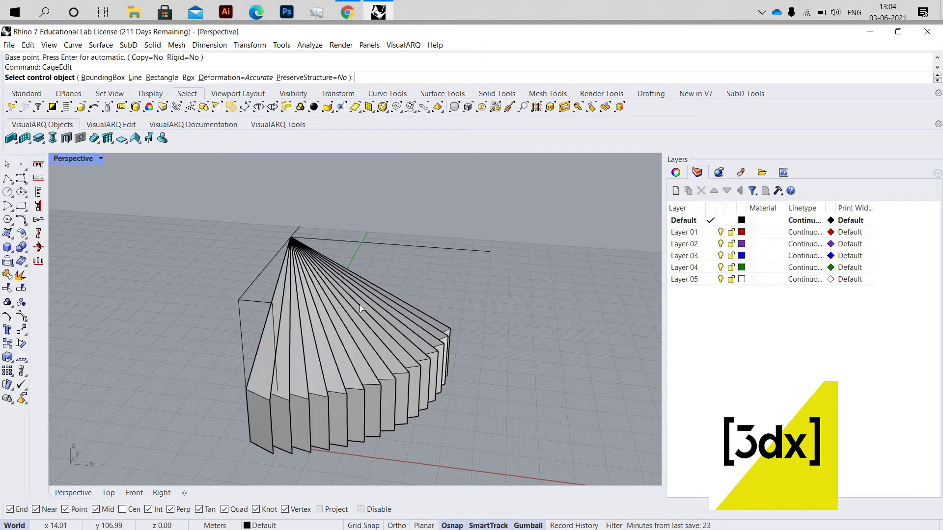
left_click(108, 79)
key("Return")
key("Return")
key("Return")
Stretch the lower 32 cage points along the horizontal guide line with Scale1D, based at the fan's tip.
right_click_drag(478, 356, 228, 359)
left_click_drag(573, 462, 228, 358)
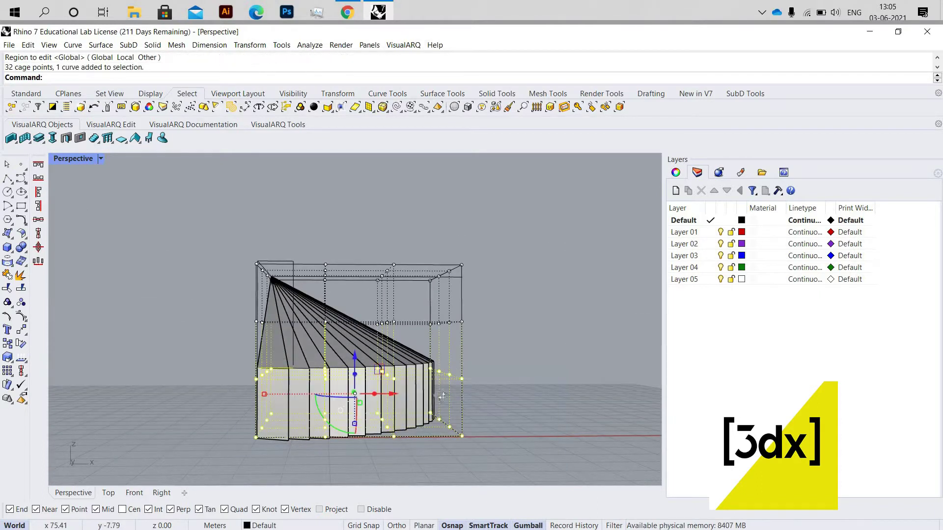
right_click_drag(482, 404, 296, 258)
scroll(296, 258, "up", 6)
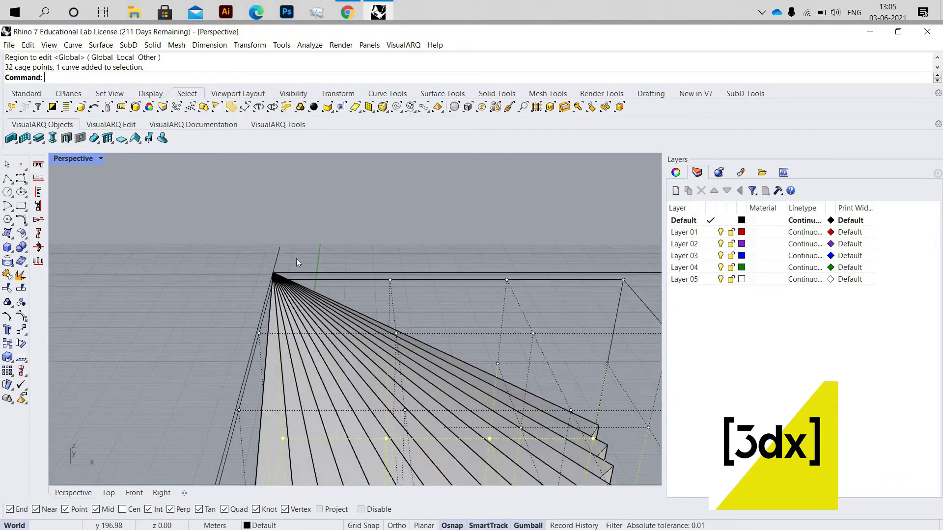
scroll(302, 278, "up", 3)
key("Return")
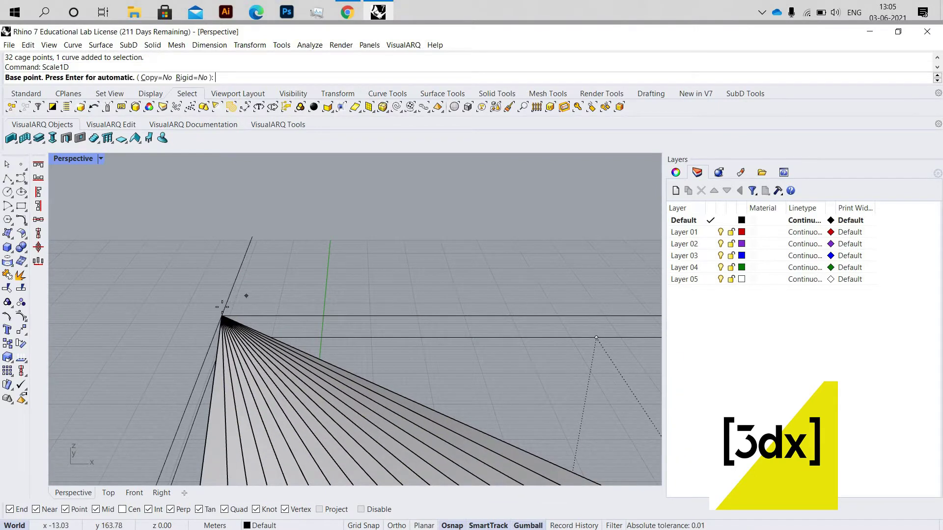
left_click(222, 316)
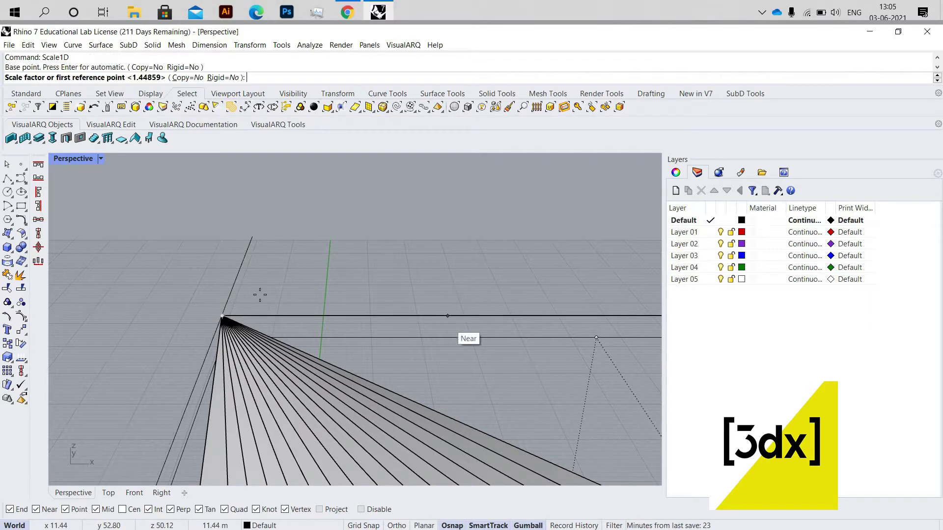
scroll(345, 294, "down", 8)
right_click_drag(397, 301, 399, 301)
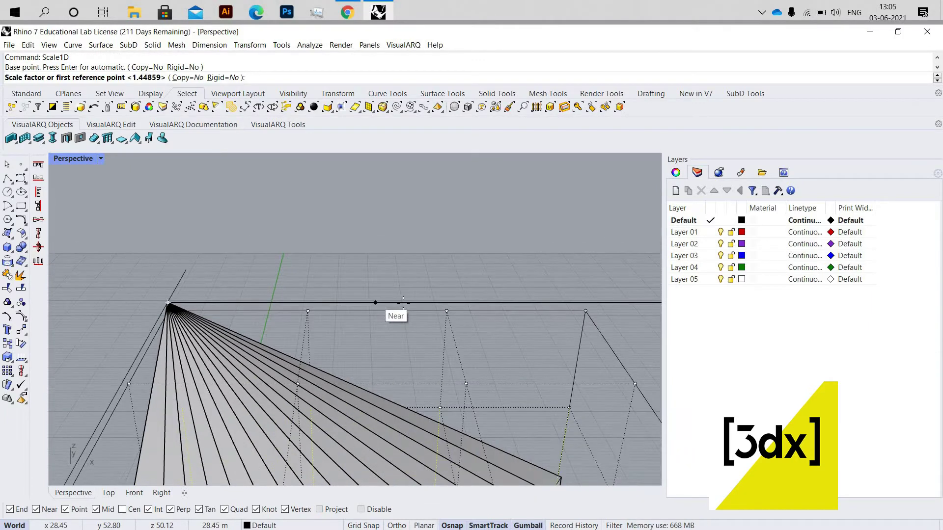
left_click(403, 303)
scroll(451, 299, "down", 4)
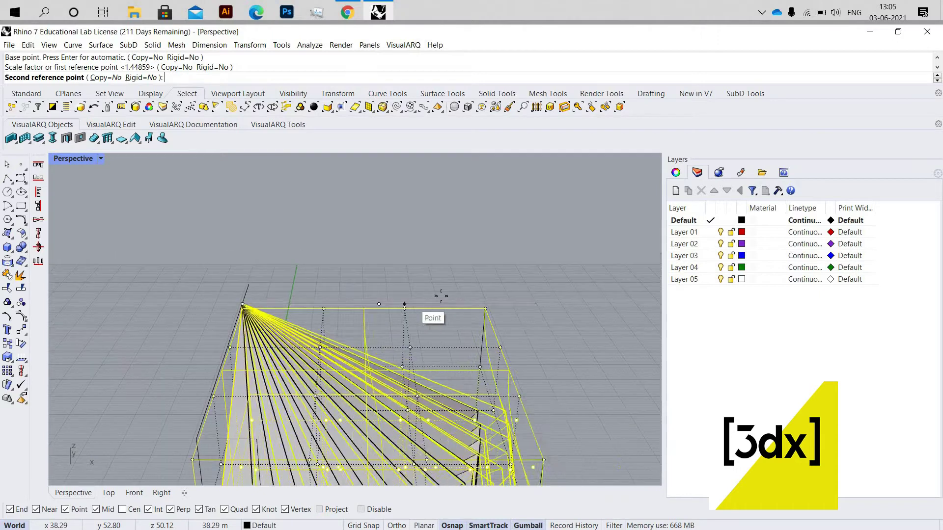
scroll(483, 304, "down", 4)
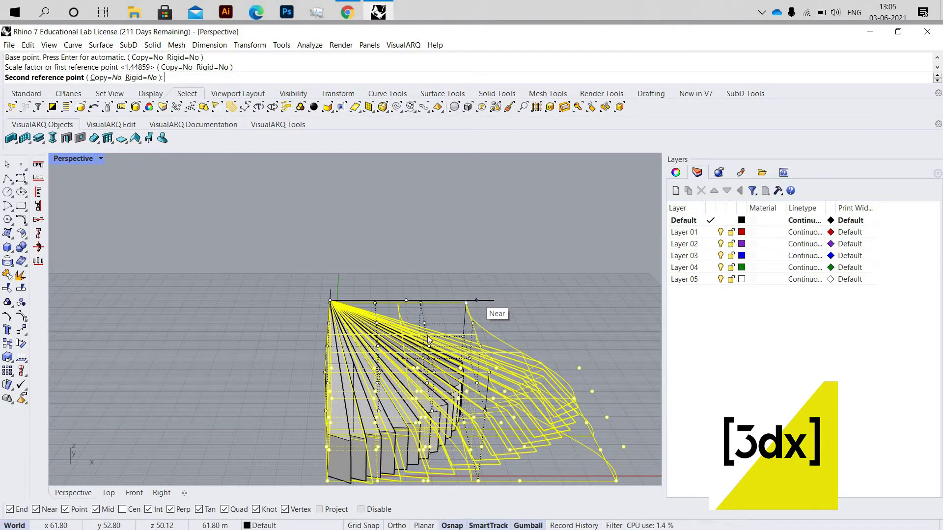
left_click(476, 300)
right_click_drag(326, 324, 501, 424)
key("Escape")
key("Escape")
Undo the last Hide and delete the deformation cage around the fan.
scroll(473, 339, "down", 6)
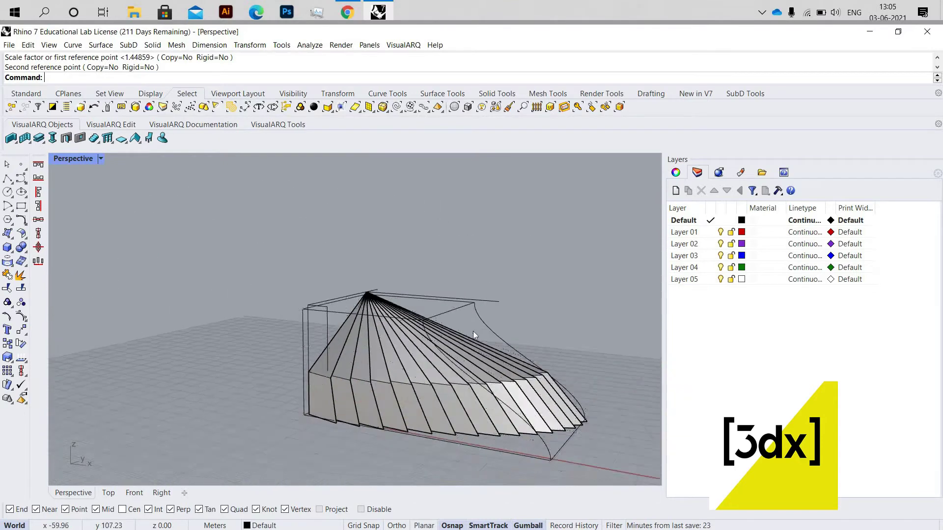
scroll(469, 331, "up", 6)
key("ctrl+z")
key("ctrl+z")
left_click(433, 272)
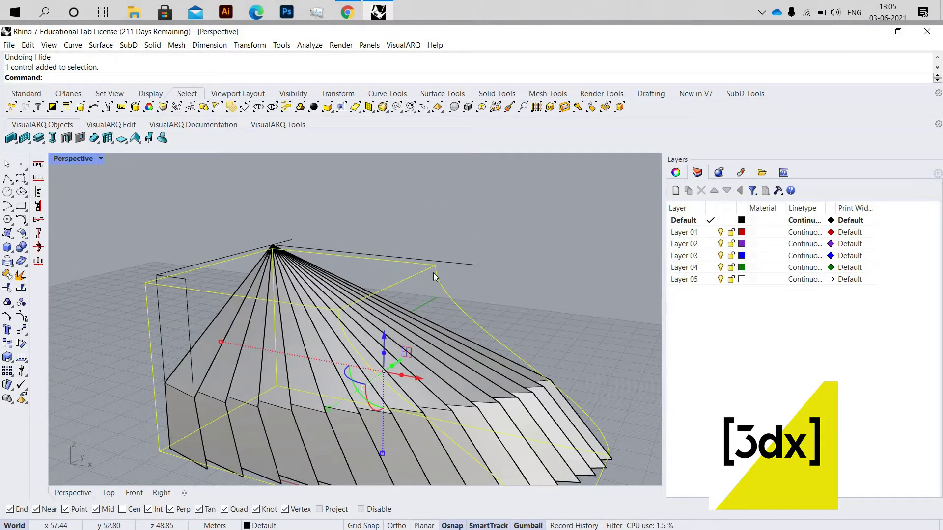
key("Delete")
Check how the fan's strips are grouped by selecting individual strips and clearing the selection.
left_click(210, 350)
left_click(497, 330)
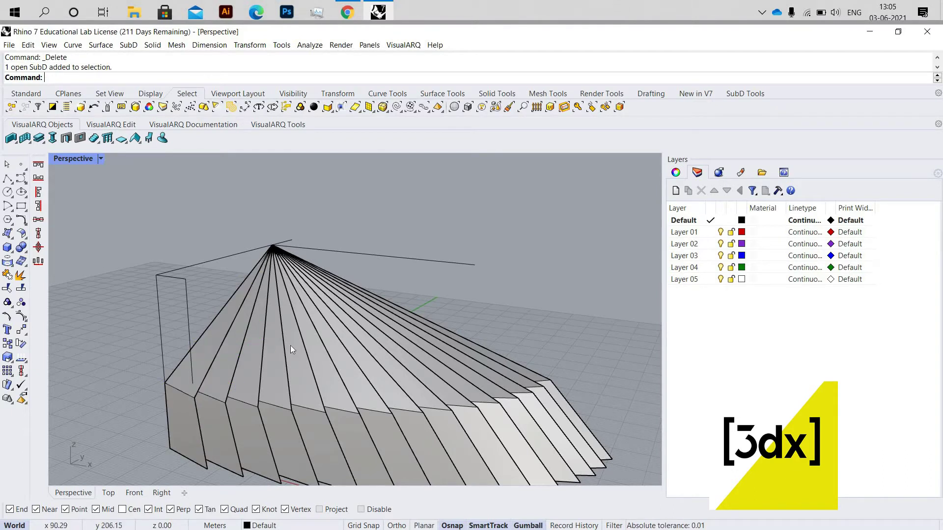
left_click_drag(259, 347, 252, 346)
key("Escape")
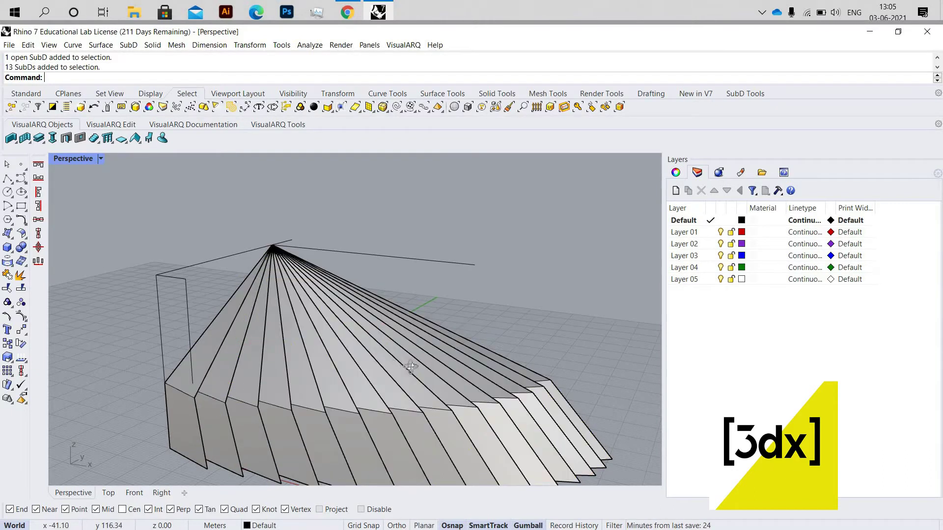
Draw a horizontal line in the Top view from the guide line's midpoint through the fan's tip to its open side.
scroll(294, 329, "down", 5)
right_click_drag(295, 329, 389, 343)
double_click(69, 157)
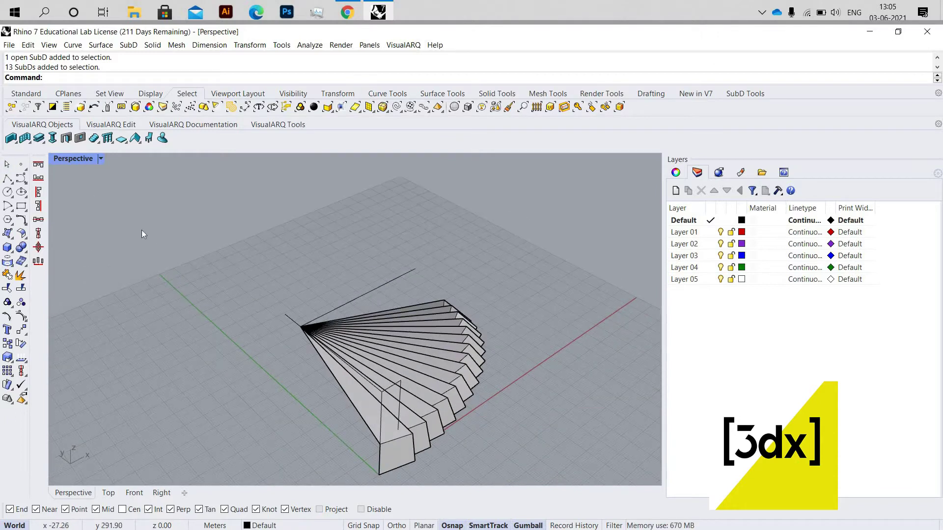
type("Line")
key("Return")
left_click(281, 191)
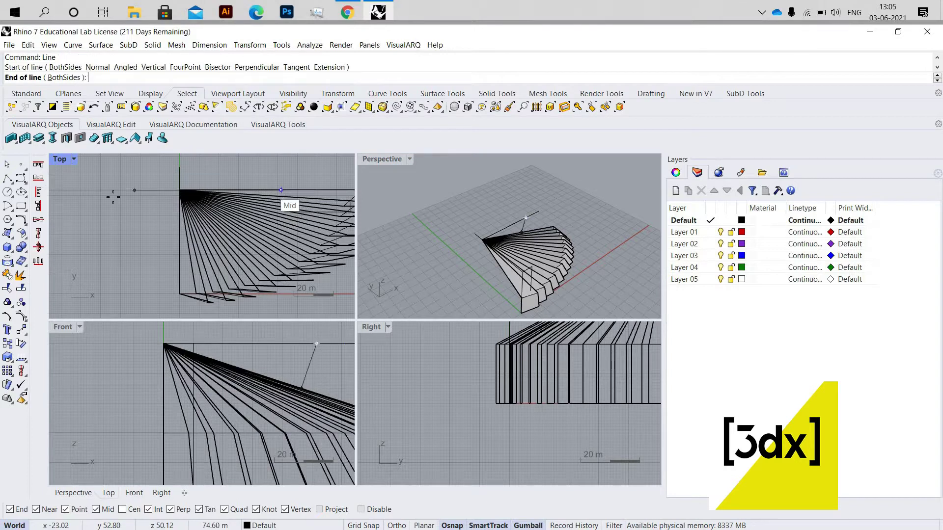
scroll(127, 197, "down", 3)
left_click(66, 199)
Polar-array the end strip along the Y axis around the fan's tip, using 15 items and a fill angle of -90 degrees.
scroll(188, 268, "up", 6)
scroll(457, 364, "down", 4)
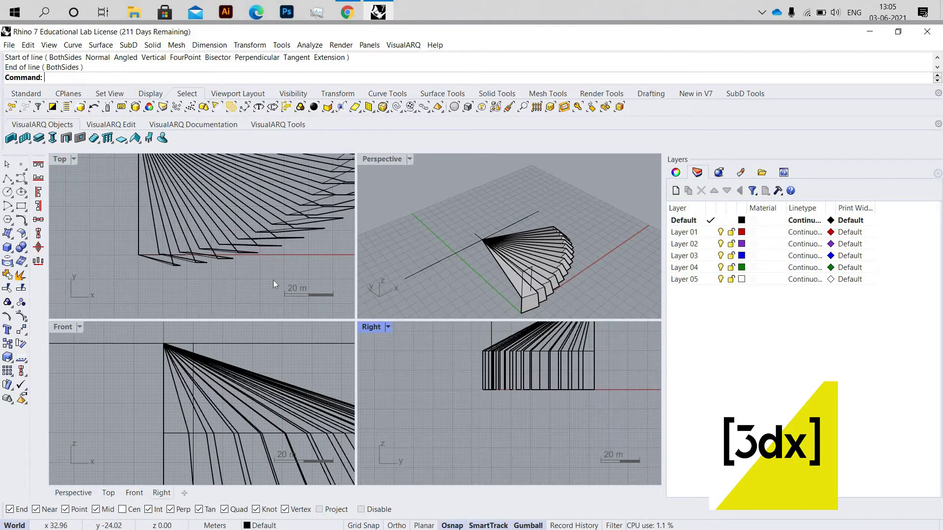
scroll(252, 285, "down", 3)
left_click(284, 288)
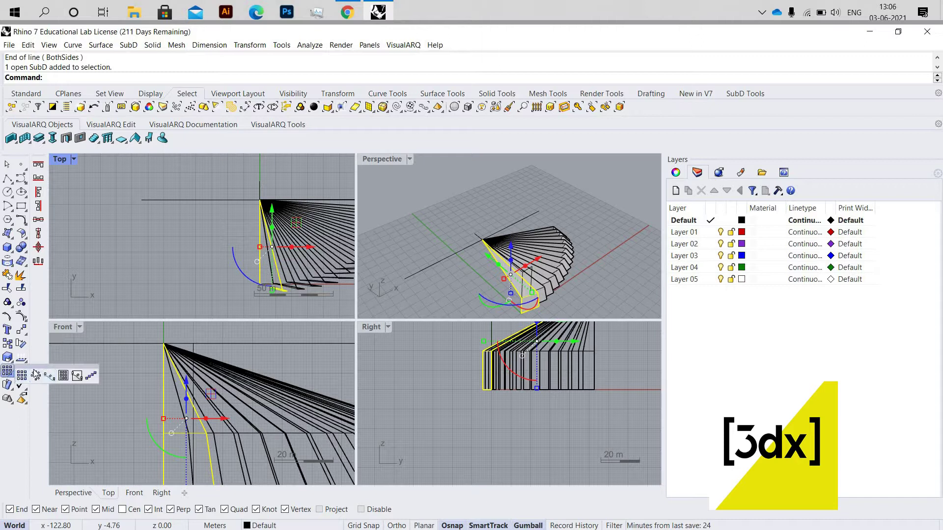
left_click(35, 374)
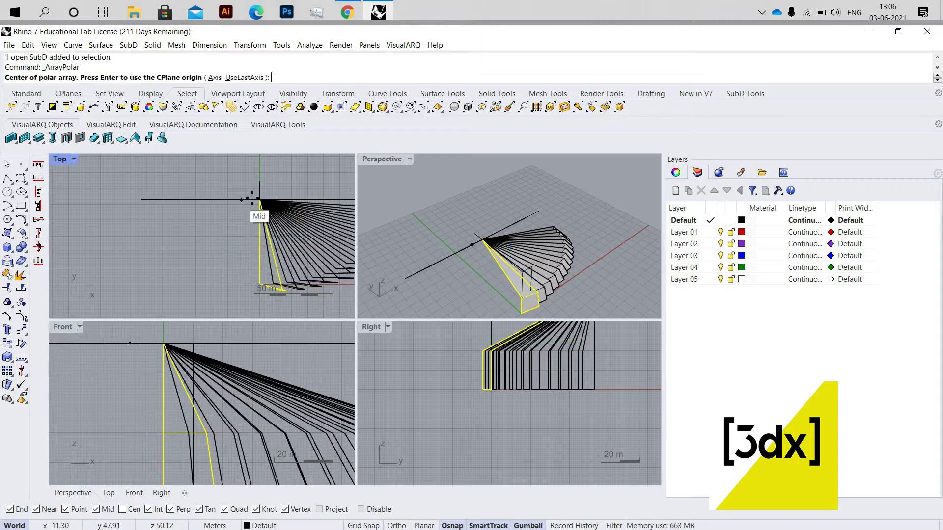
scroll(260, 201, "up", 1)
left_click(260, 199)
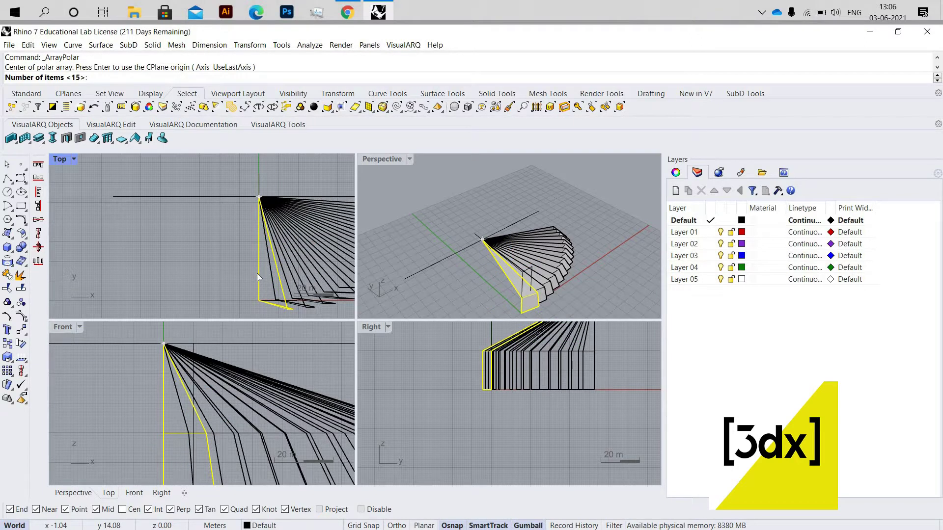
key("Return")
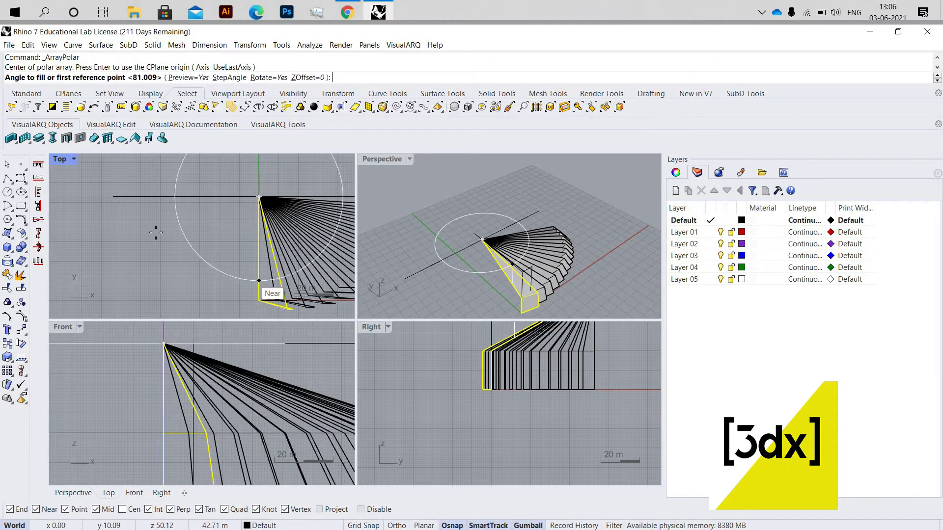
left_click(259, 281)
left_click(148, 205)
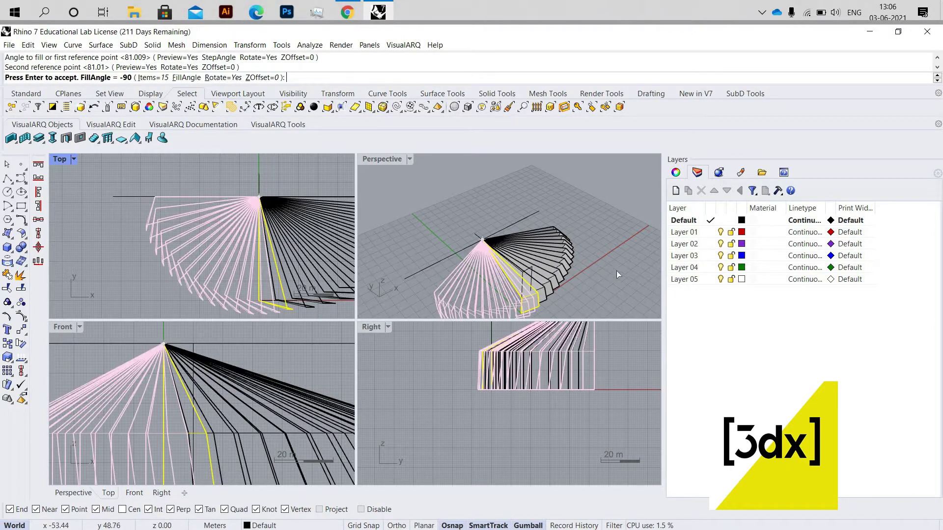
Set the polar array's number of items to 10 and accept the array.
right_click_drag(470, 242, 481, 296)
scroll(480, 296, "up", 3)
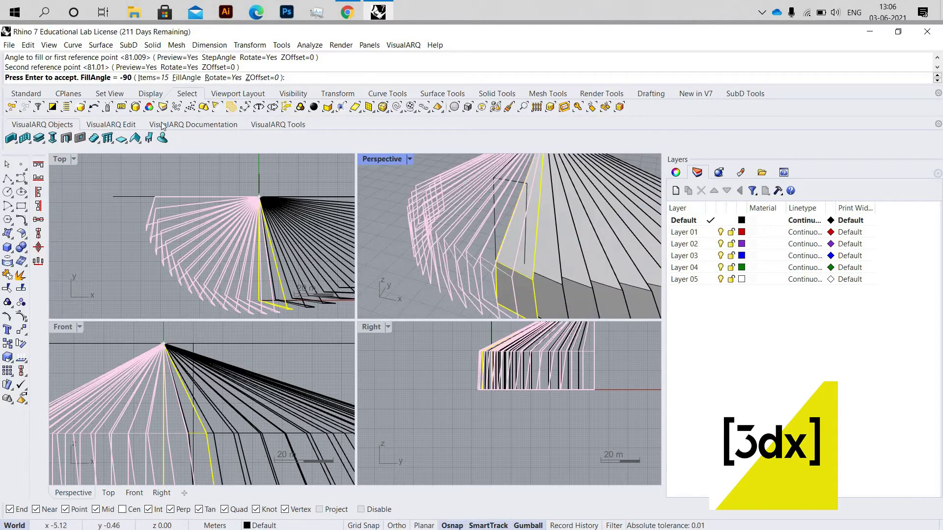
left_click(153, 78)
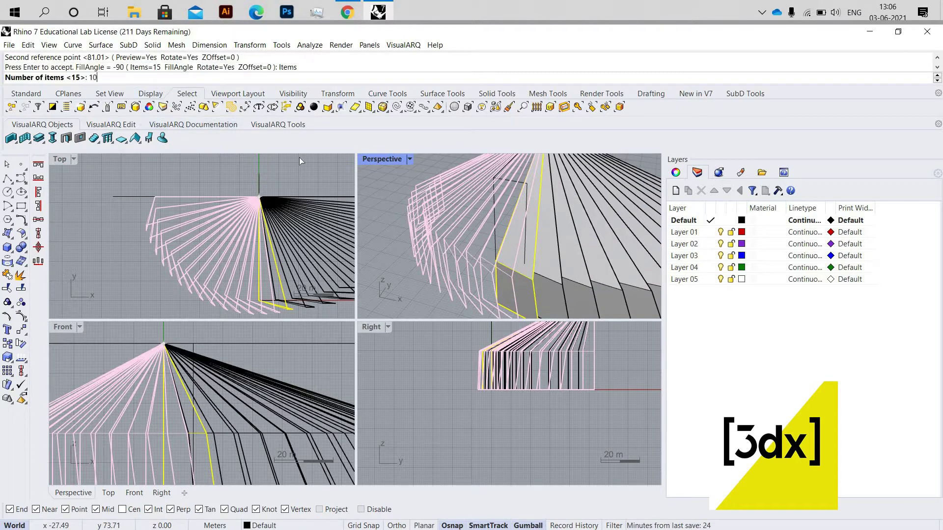
type("10")
key("Return")
key("Return")
Examine the extended fan from several sides in the maximized Perspective view and check the selection of the newly arrayed strips.
right_click_drag(437, 249, 388, 160)
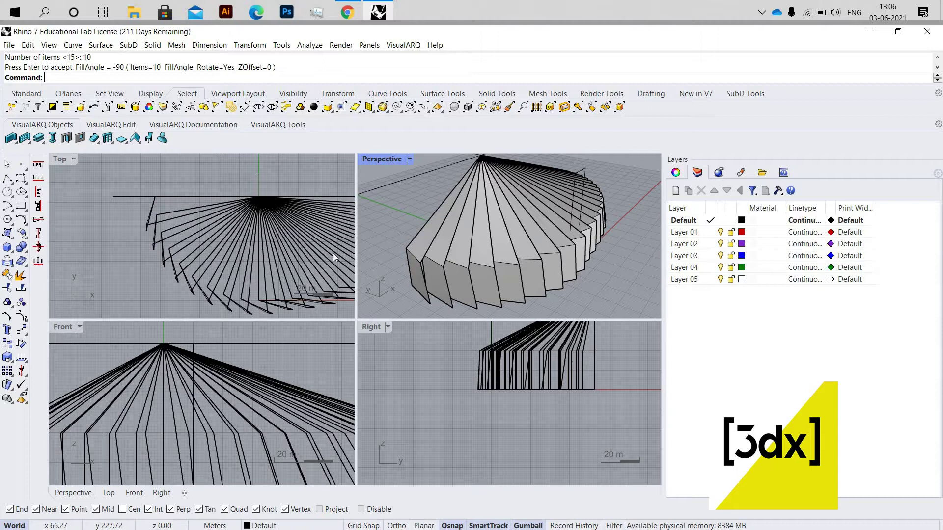
double_click(387, 160)
scroll(381, 303, "down", 5)
right_click_drag(507, 315, 339, 254)
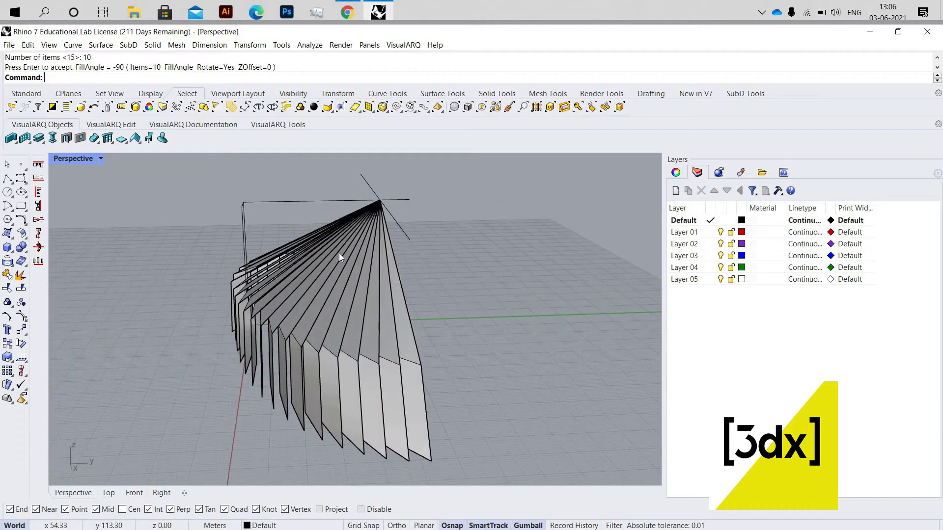
left_click(408, 339)
scroll(412, 331, "down", 4)
right_click_drag(550, 331, 389, 256)
scroll(396, 267, "up", 7)
left_click(304, 266)
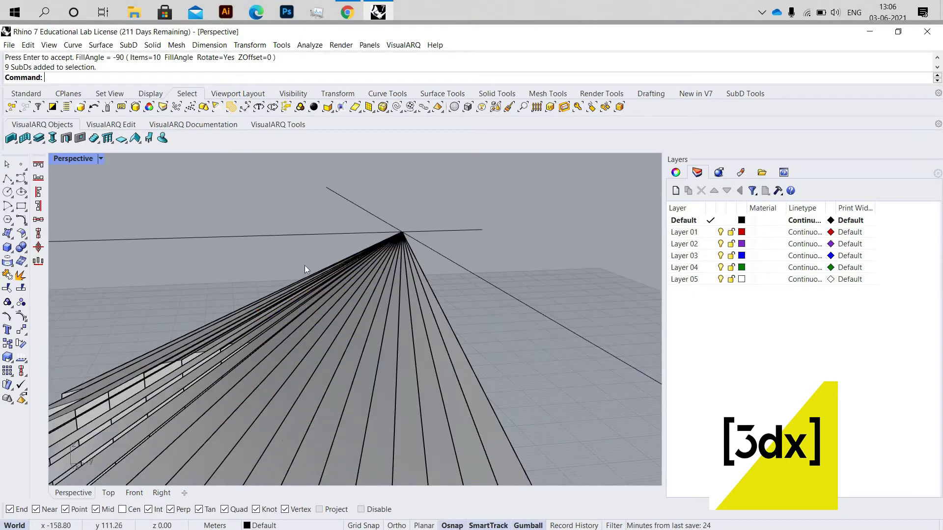
Select all 24 SubD strips of the fan around its tip without the guide lines.
left_click_drag(324, 295, 325, 301)
left_click_drag(474, 323, 205, 279)
left_click_drag(475, 279, 199, 324)
scroll(373, 349, "down", 8)
scroll(417, 352, "up", 4)
left_click_drag(378, 349, 256, 325)
right_click_drag(343, 339, 205, 343)
left_click(186, 344)
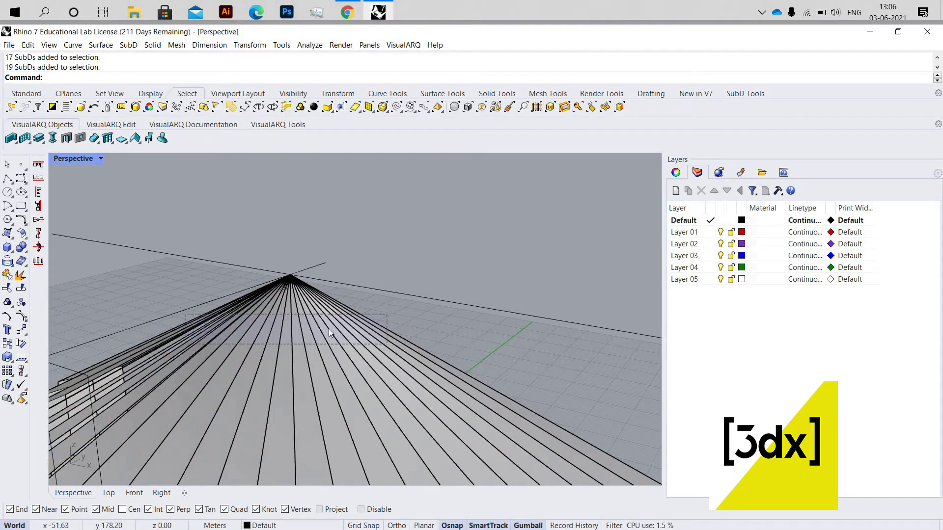
scroll(333, 346, "down", 6)
right_click_drag(423, 334, 302, 273)
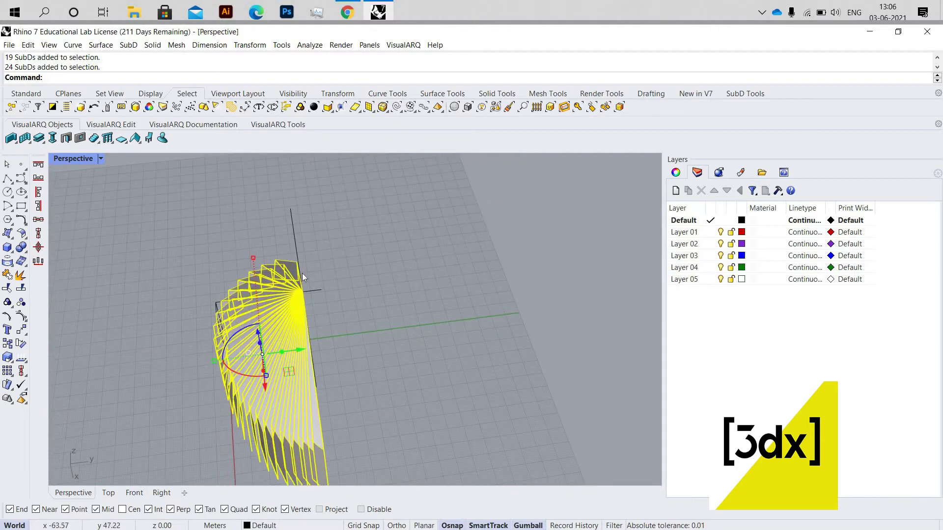
Mirror a copy of the 24 selected strips across the straight guide line through the fan's tip.
type("Mirror")
scroll(302, 273, "up", 3)
key("Return")
left_click(334, 184)
right_click_drag(337, 222, 365, 290)
key("Escape")
Preview all SubD strips in smooth display and switch them back to flat display.
right_click_drag(370, 379, 434, 446)
scroll(335, 379, "up", 5)
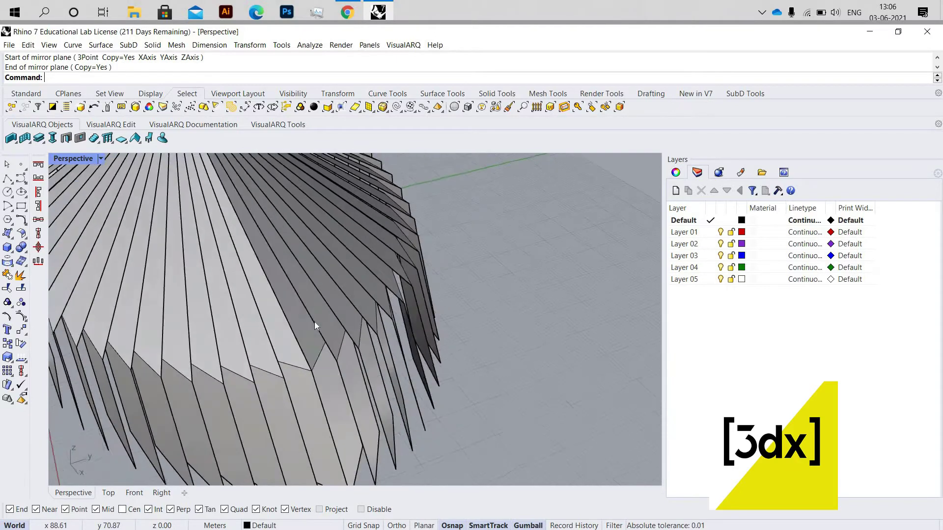
left_click(743, 94)
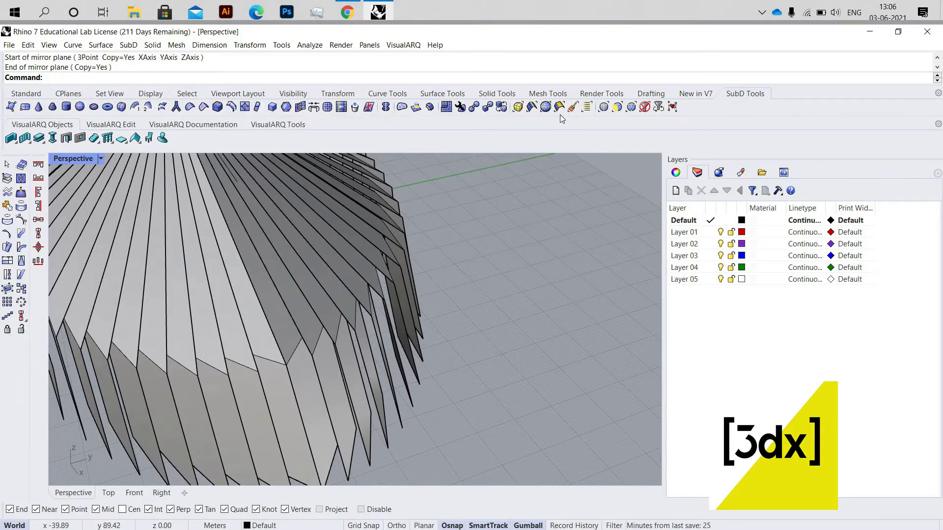
left_click(501, 107)
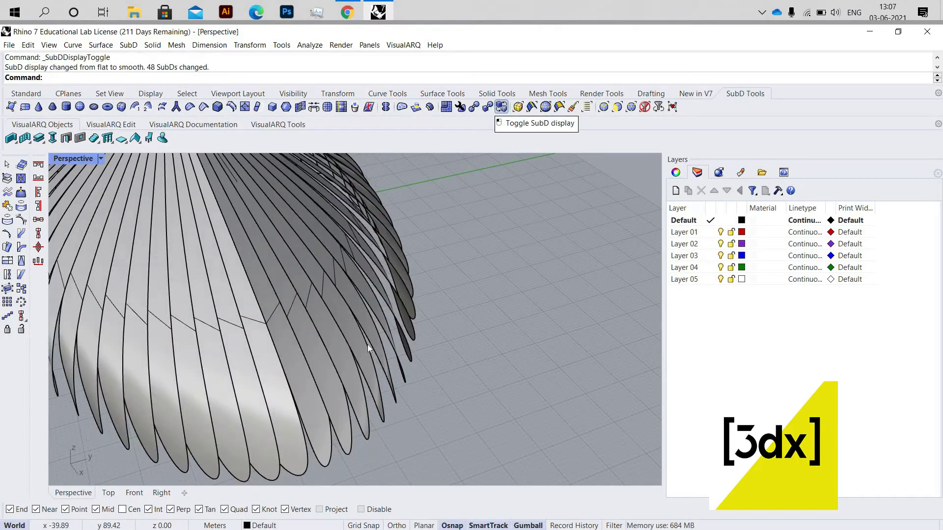
left_click(500, 107)
Remove the two strips meeting at the mirror seam and one nearby strip from their groups with RemoveFromGroup.
mouse_move(247, 305)
right_mouse_down()
mouse_move(296, 310)
mouse_move(264, 307)
right_mouse_up()
left_click(264, 304)
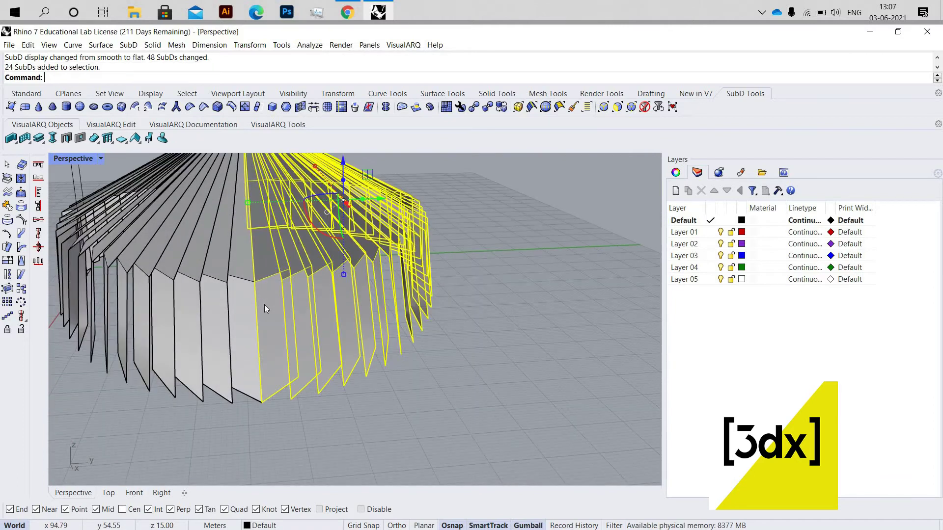
type("RemoveCrease")
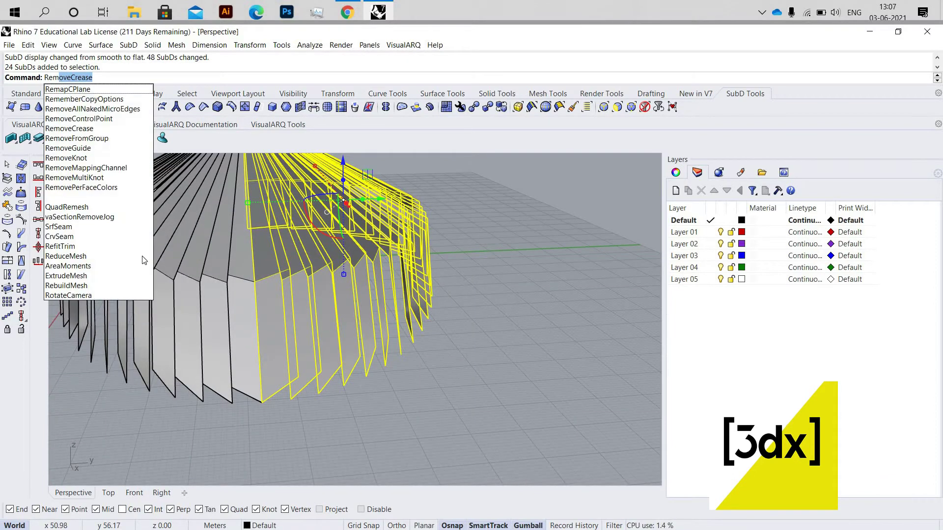
key("Return")
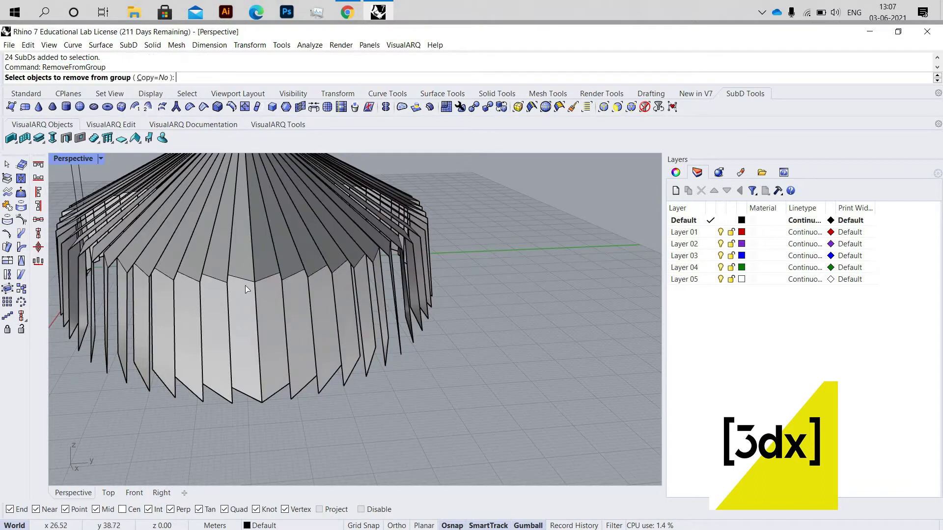
left_click(261, 288)
left_click(209, 279)
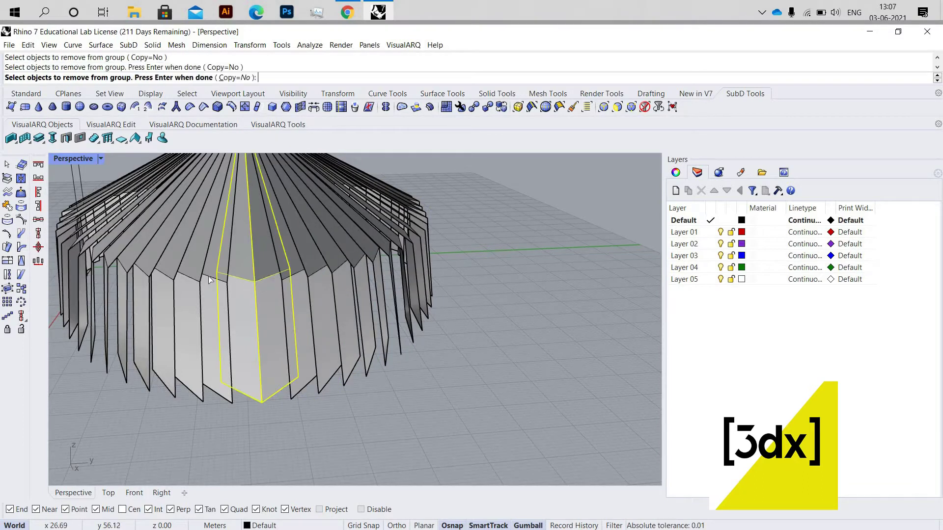
left_click(201, 314)
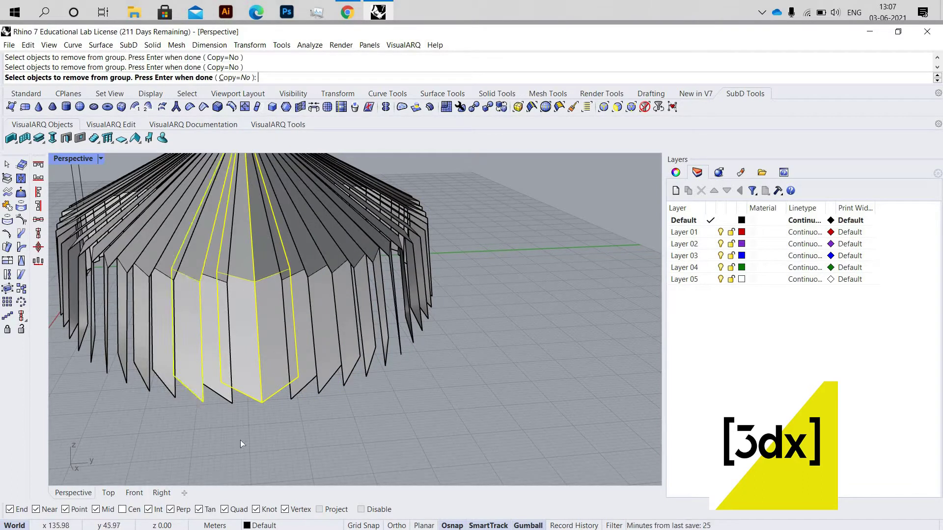
key("Return")
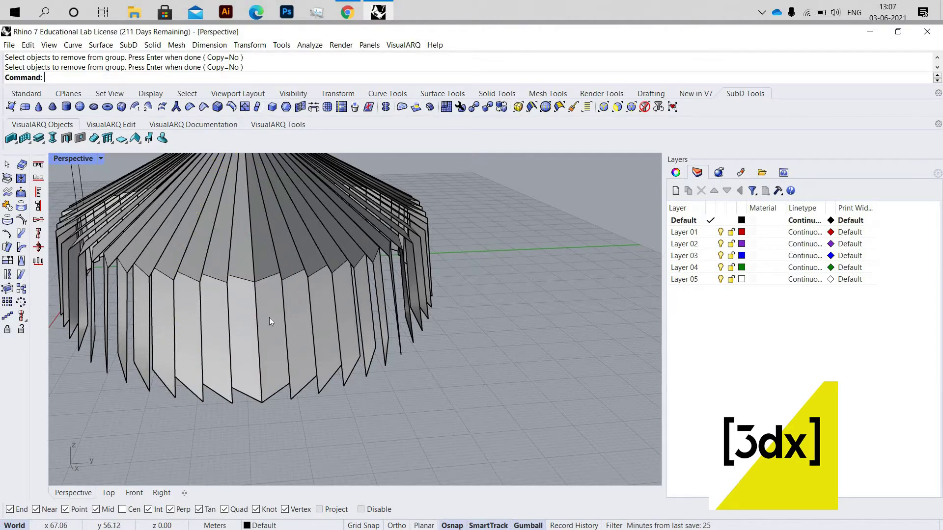
Delete the ungrouped strip beside the mirror seam at the front of the fan.
left_click(260, 307)
key("Return")
key("Delete")
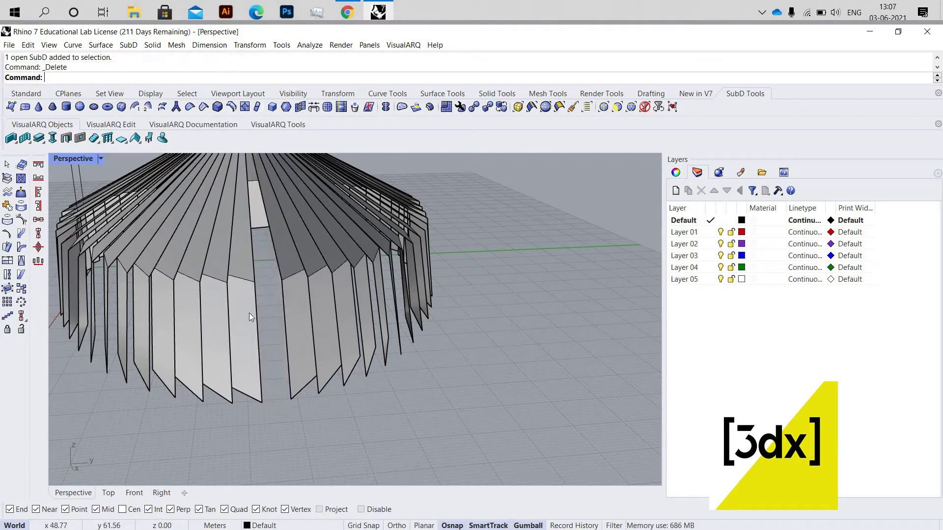
right_click_drag(289, 328, 299, 333)
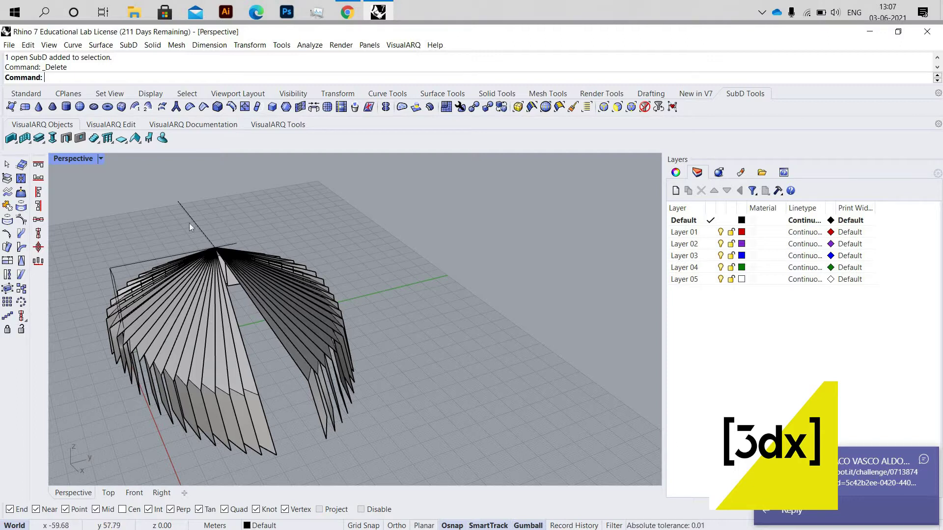
Draw a horizontal line about 96 m long across the fan just below its tip in the Front view, with Ortho enabled.
double_click(73, 158)
scroll(162, 377, "down", 5)
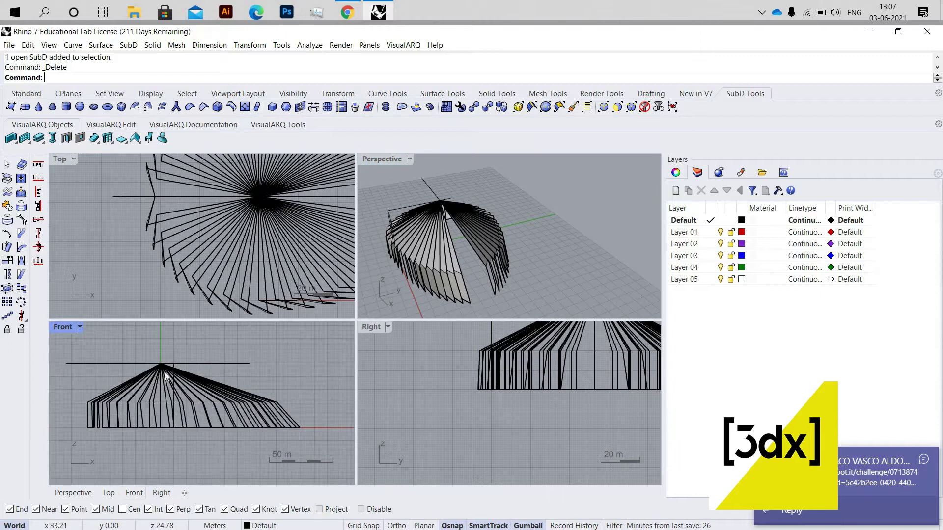
scroll(301, 356, "up", 5)
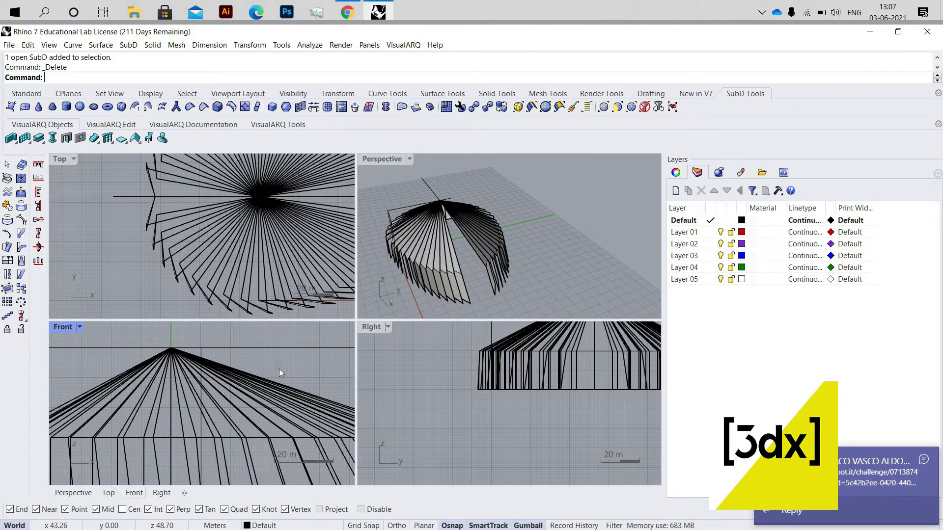
scroll(138, 369, "down", 2)
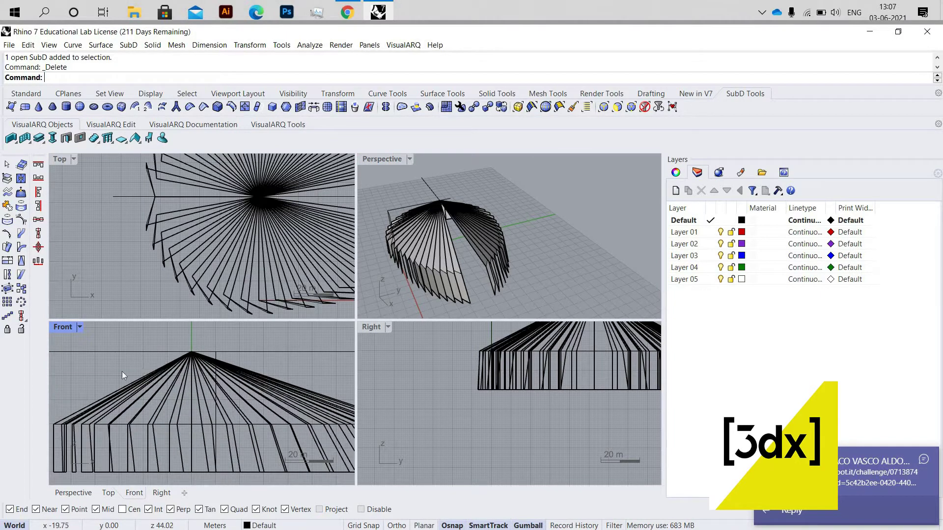
key("Return")
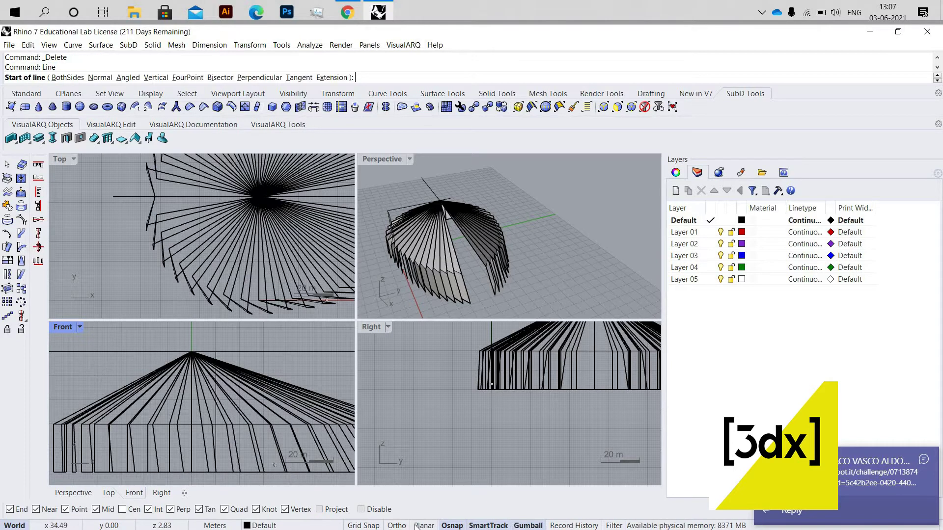
left_click(396, 526)
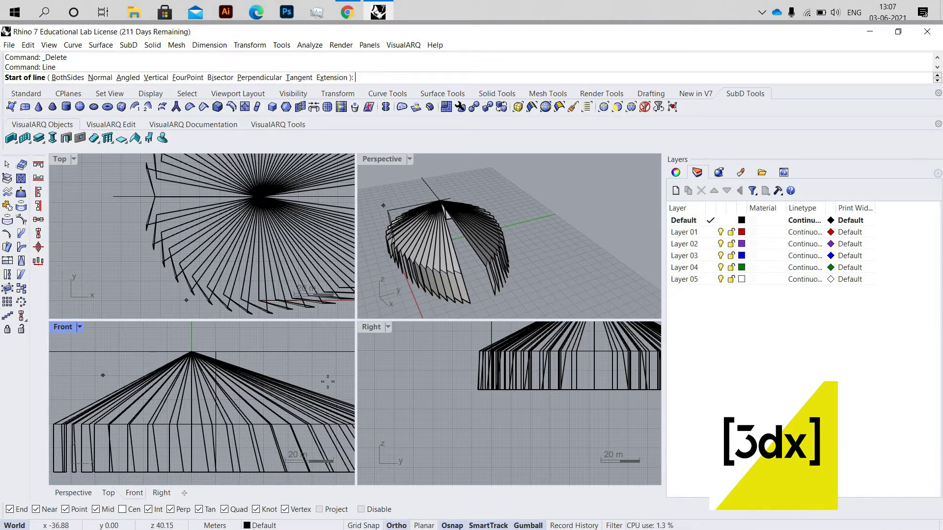
left_click(103, 376)
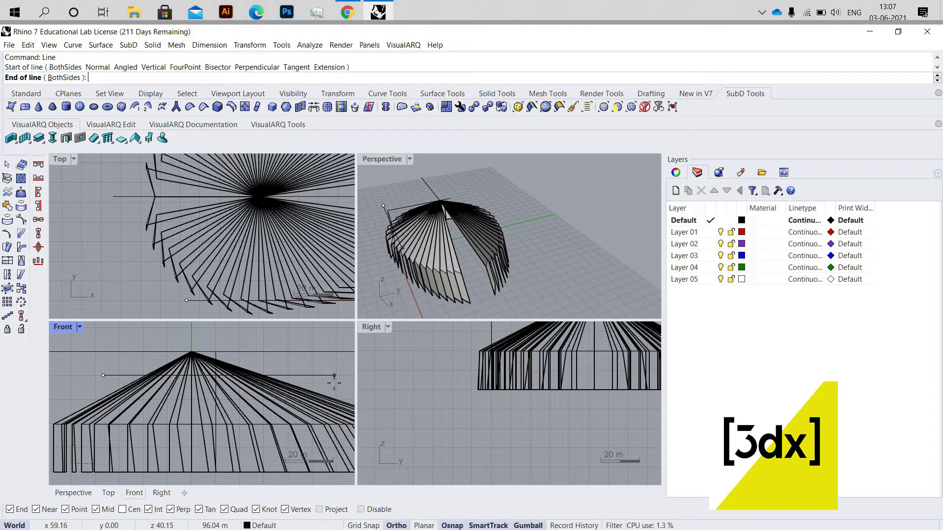
left_click(213, 378)
scroll(241, 359, "up", 3)
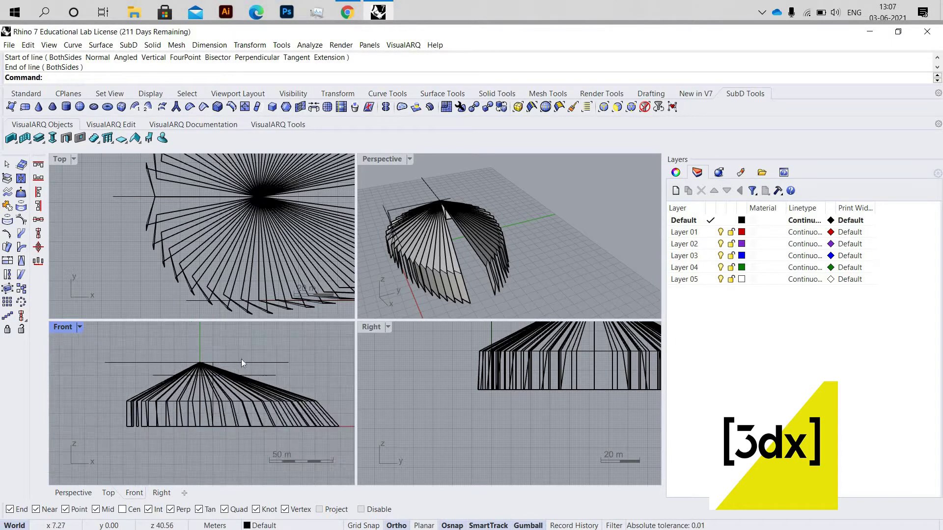
Trim off the tips of all strips above the lower horizontal line in the Front view, leaving an opening at the top.
double_click(68, 327)
type("Trim")
key("Return")
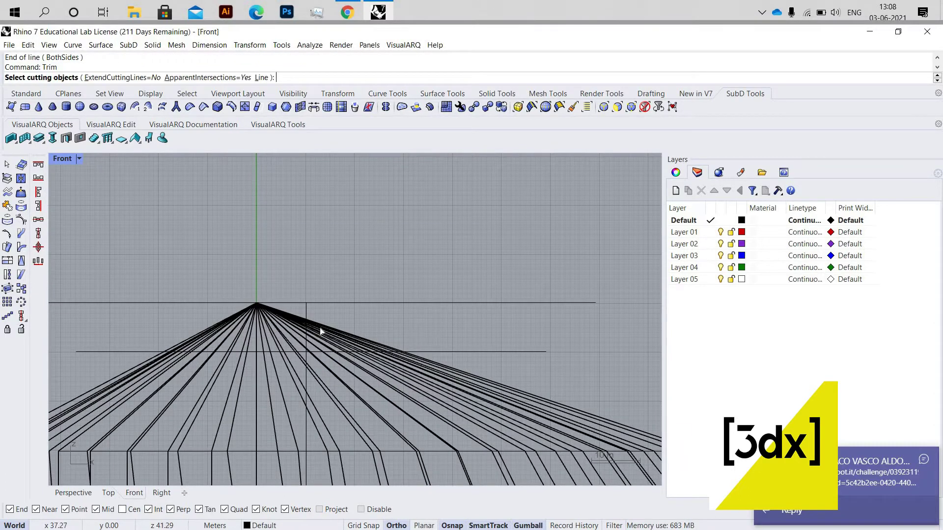
scroll(284, 312, "up", 3)
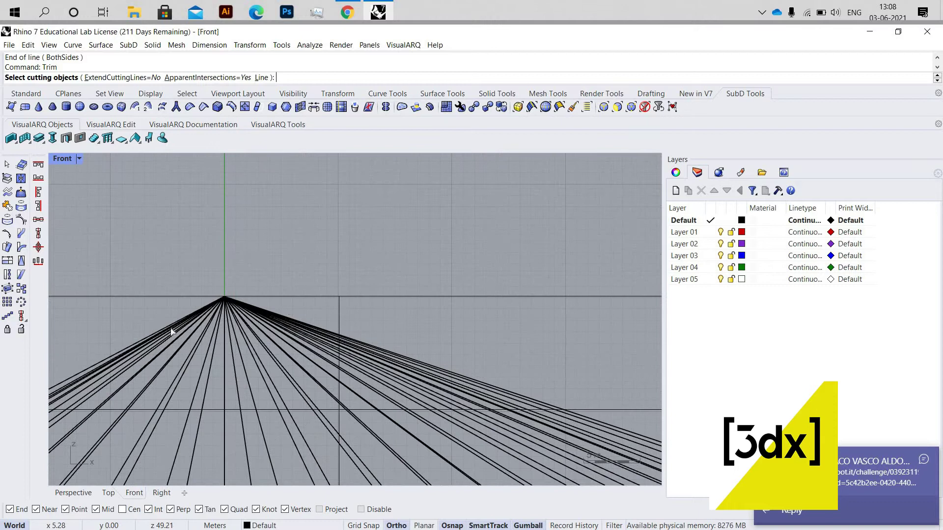
left_click_drag(364, 325, 172, 307)
scroll(369, 334, "down", 3)
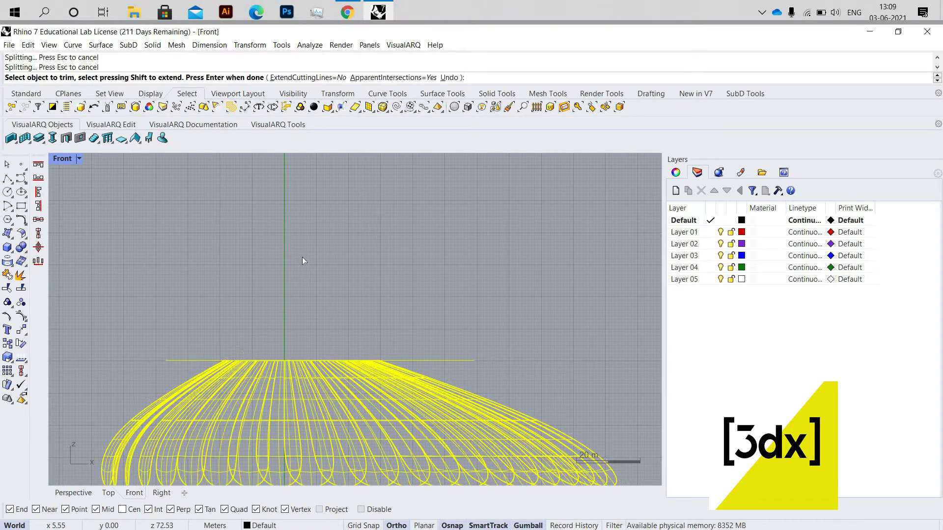
double_click(63, 159)
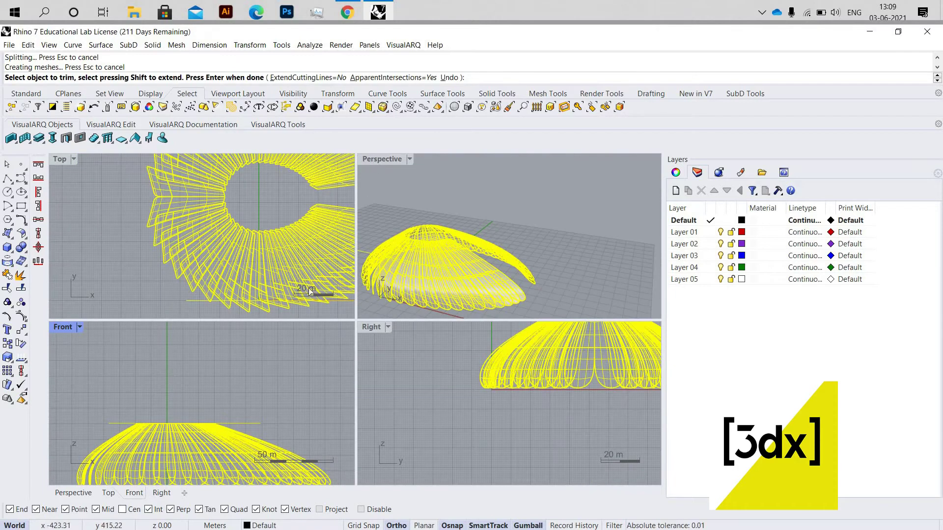
double_click(381, 159)
scroll(250, 345, "down", 5)
right_click_drag(272, 255, 350, 251)
scroll(346, 264, "up", 6)
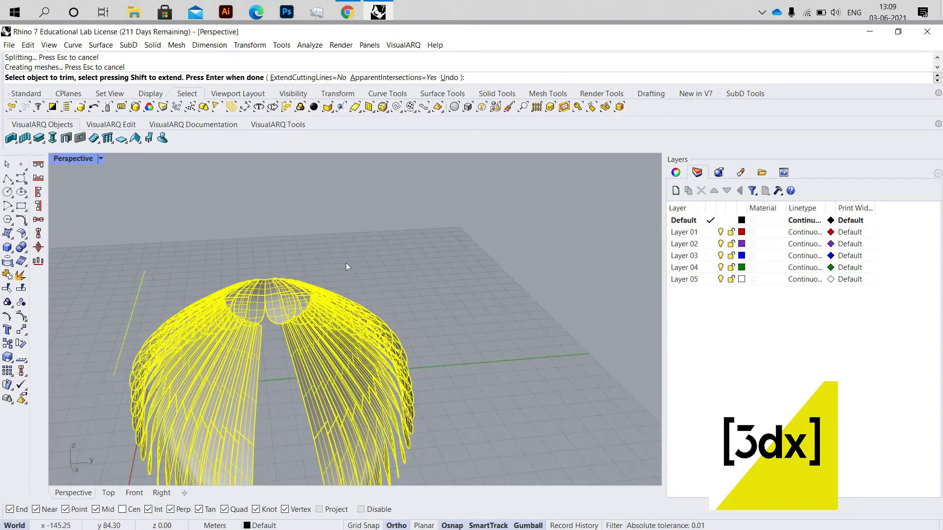
right_click_drag(274, 352, 177, 385)
key("Return")
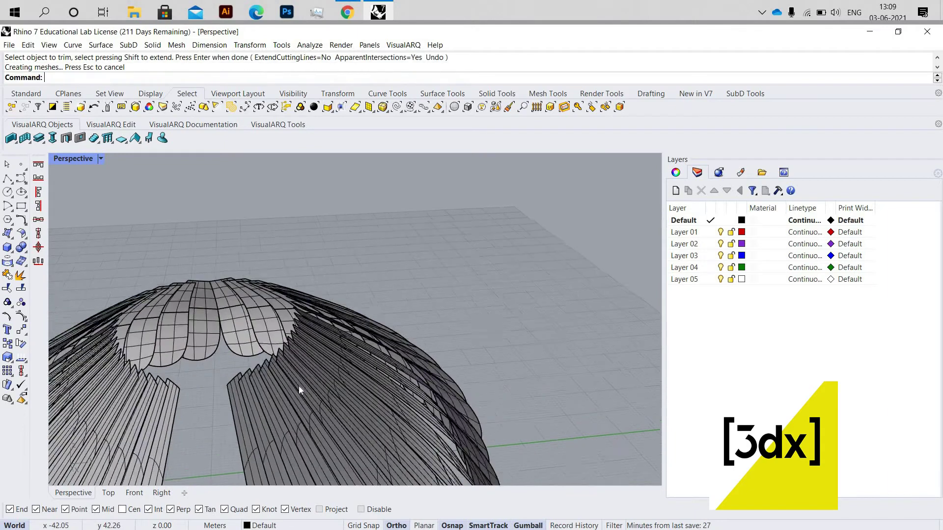
Start a polyline at the trimmed end of the strip beside the gap and trace the first few notches of the opening's rim.
scroll(263, 384, "up", 8)
scroll(260, 386, "down", 1)
right_click_drag(396, 397, 378, 403)
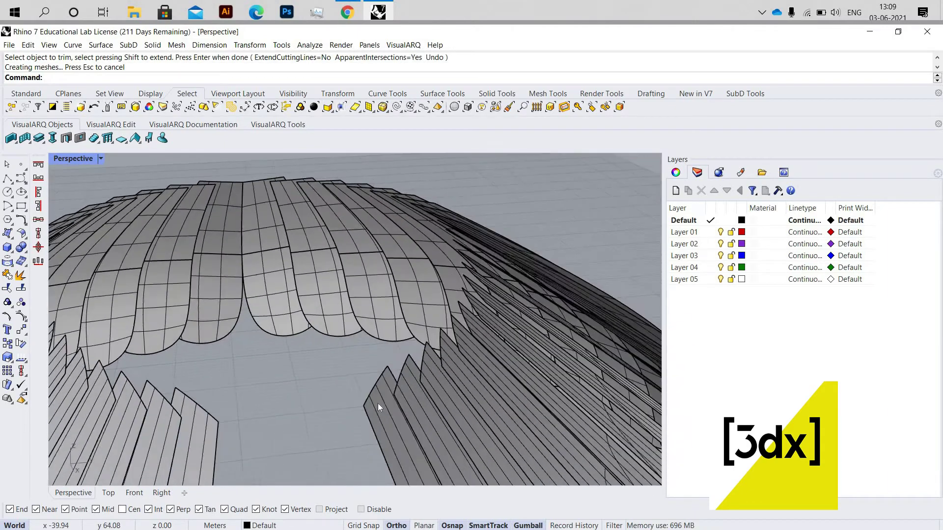
scroll(377, 403, "up", 2)
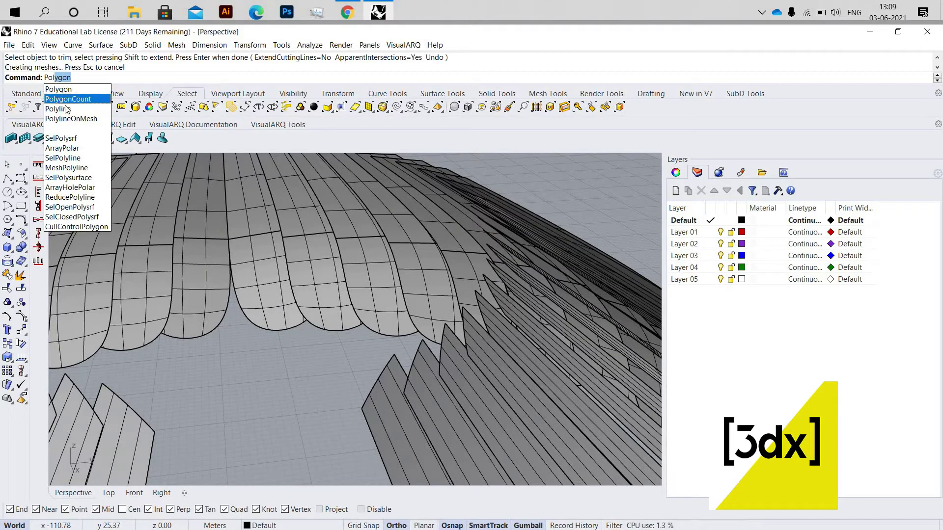
left_click(67, 109)
left_click(362, 408)
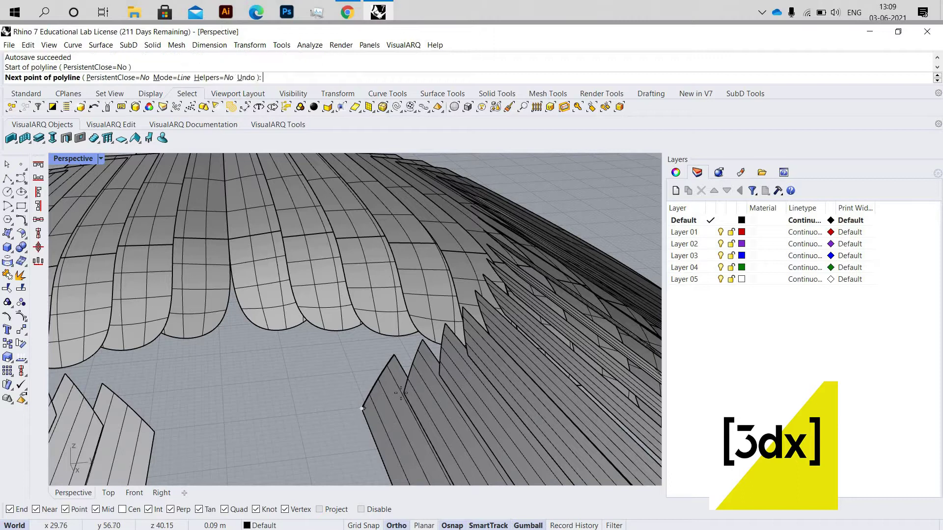
left_click(403, 392)
left_click(438, 375)
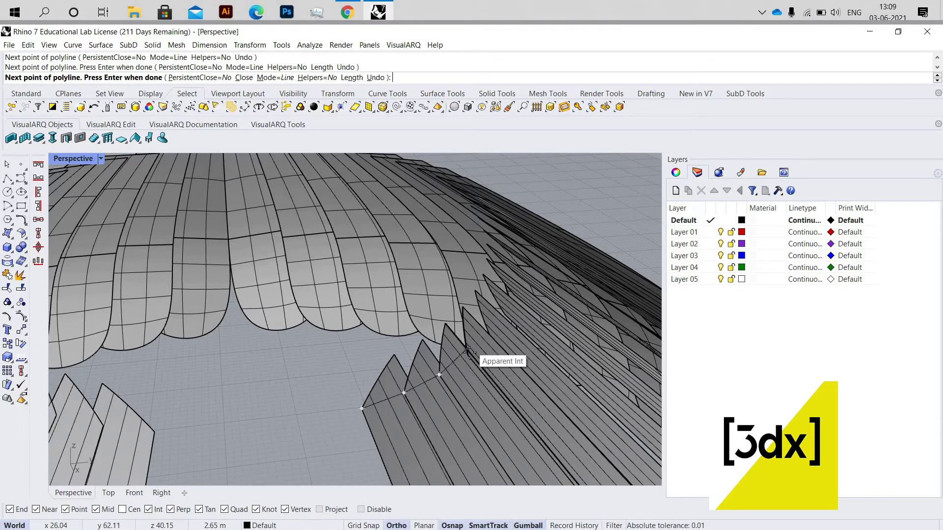
left_click(467, 351)
Extend the rim polyline through the following notches between strips, working away from the gap.
scroll(422, 388, "down", 5)
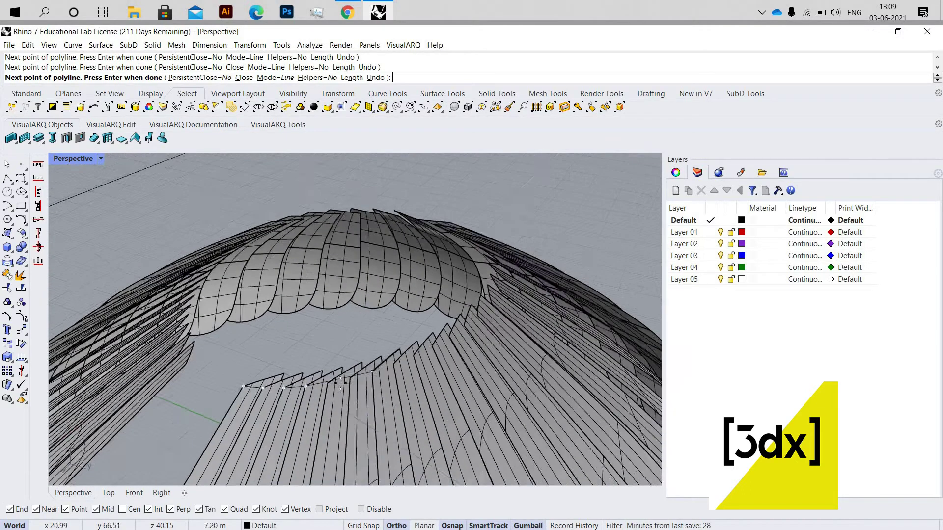
scroll(340, 381, "up", 3)
left_click(339, 385)
left_click(414, 366)
left_click(448, 353)
left_click(480, 339)
left_click(508, 324)
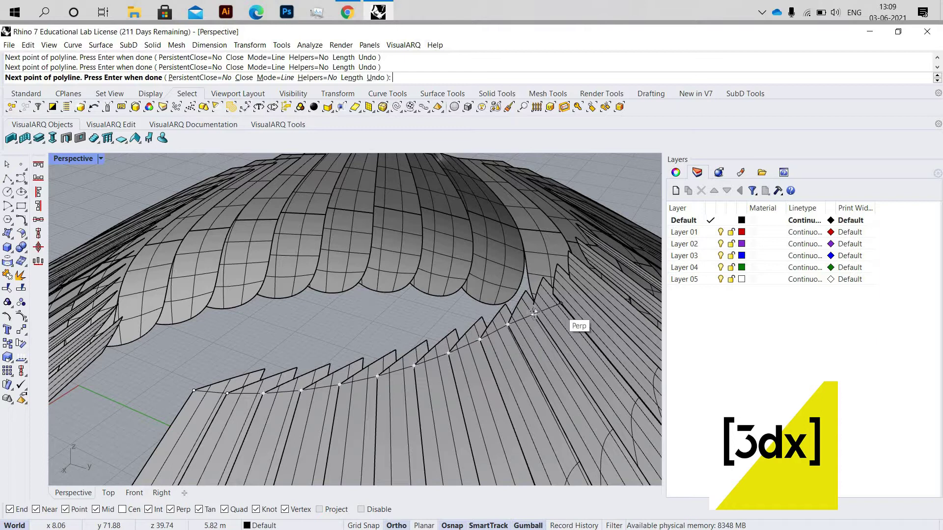
scroll(535, 313, "up", 3)
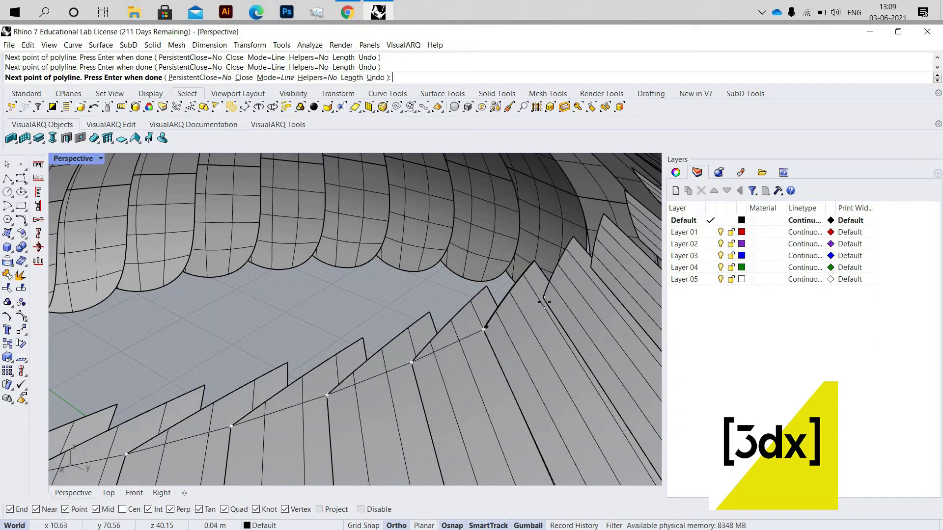
left_click(543, 298)
Carry the polyline on through the strip notches along the long side of the opening, snapping to each intersection.
scroll(411, 373, "down", 5)
right_click_drag(410, 372, 422, 393)
scroll(400, 397, "up", 5)
left_click(459, 400)
scroll(343, 408, "down", 3)
scroll(446, 385, "up", 4)
scroll(400, 388, "down", 5)
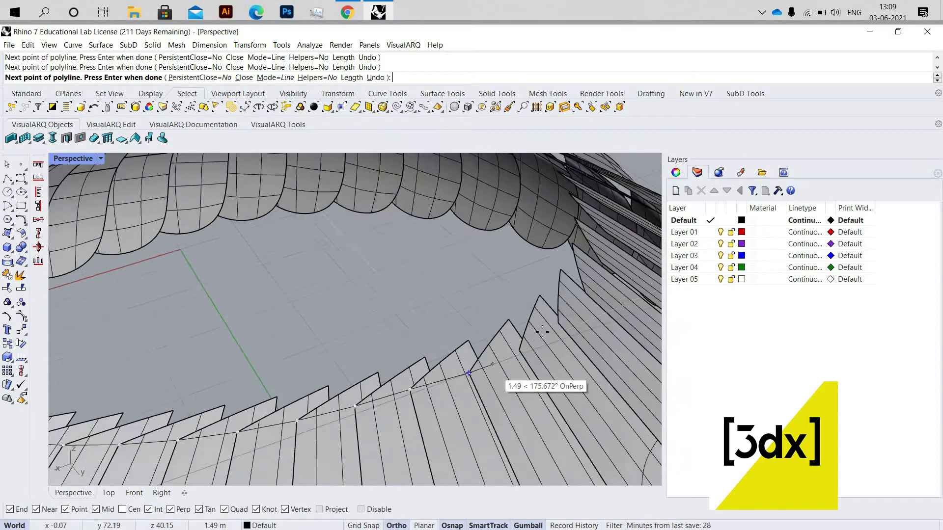
scroll(511, 369, "up", 5)
left_click(541, 322)
scroll(408, 380, "down", 5)
scroll(515, 348, "up", 4)
left_click(539, 304)
scroll(409, 405, "down", 5)
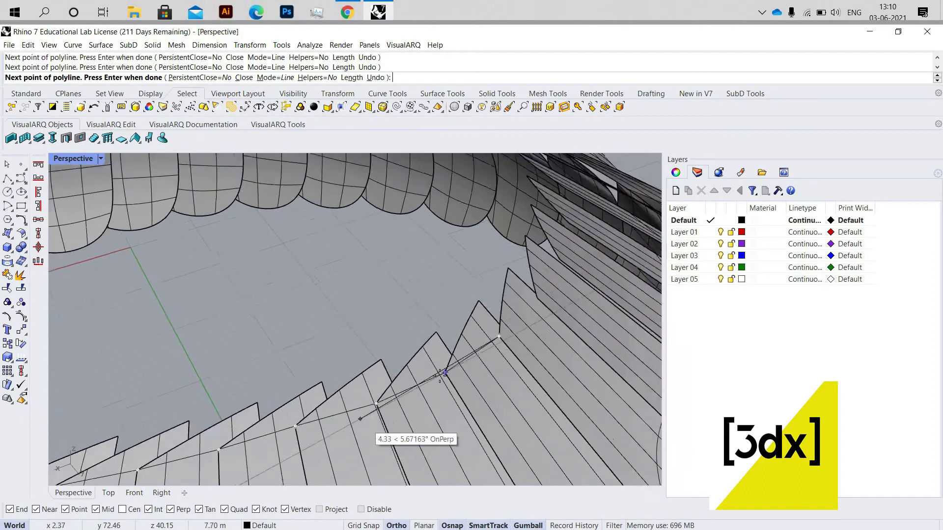
Trace the polyline around the curved far end of the opening, notch by notch, toward the far mirror seam.
scroll(485, 358, "up", 5)
scroll(467, 345, "down", 2)
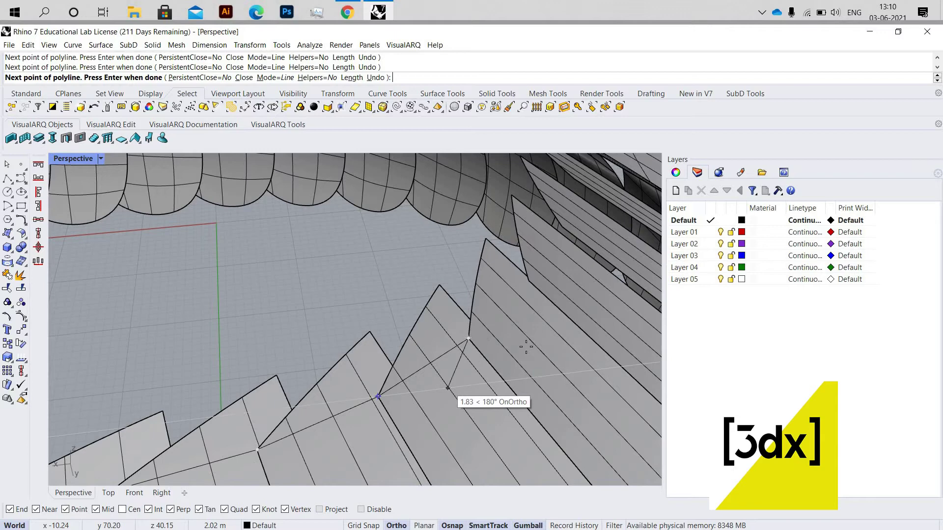
scroll(526, 346, "down", 2)
left_click(511, 322)
scroll(511, 324, "down", 4)
scroll(525, 351, "up", 4)
right_click_drag(564, 334, 496, 346)
left_click(528, 357)
scroll(545, 339, "down", 2)
scroll(553, 329, "up", 2)
left_click(552, 324)
scroll(545, 331, "down", 4)
scroll(540, 366, "up", 3)
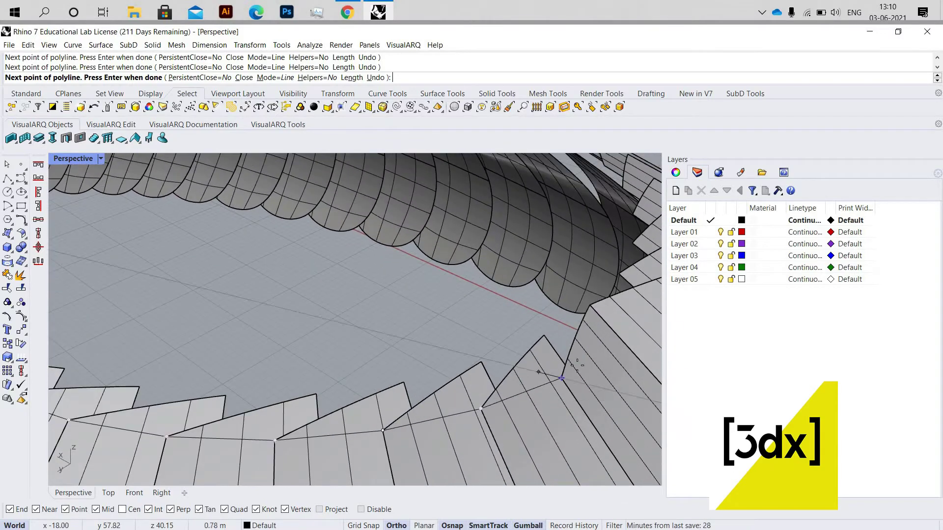
scroll(577, 373, "down", 5)
scroll(520, 383, "up", 5)
right_click_drag(553, 384, 387, 302)
Undo the misplaced polyline point near the far mirror seam and retrace the strip's trimmed edge up to the seam.
scroll(432, 330, "down", 5)
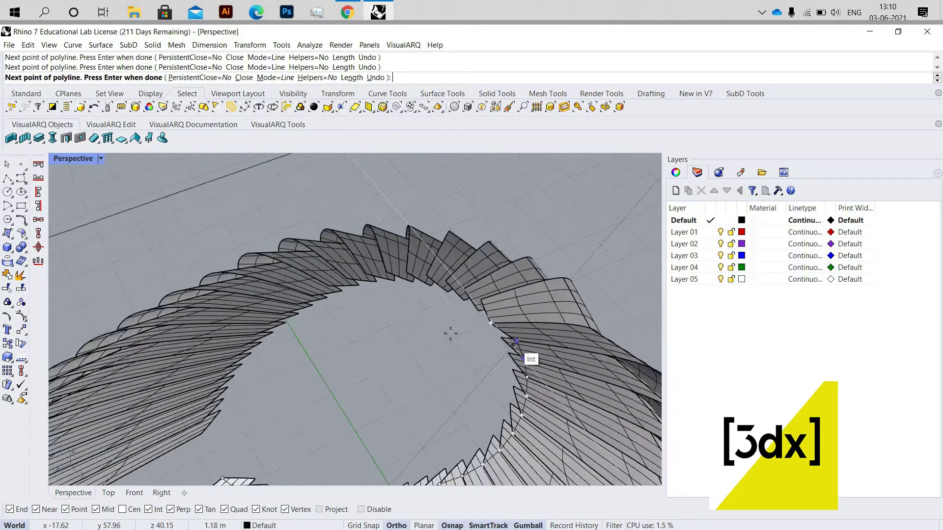
scroll(456, 373, "up", 10)
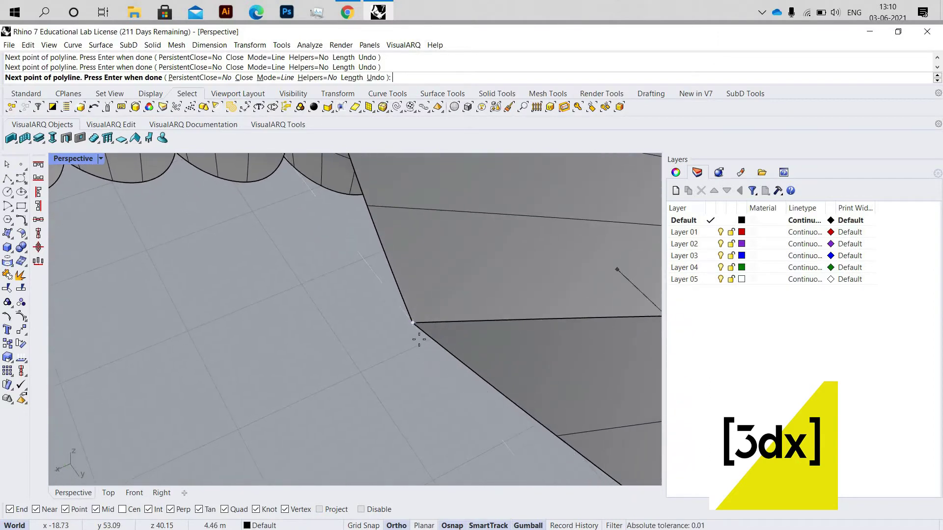
scroll(473, 360, "down", 4)
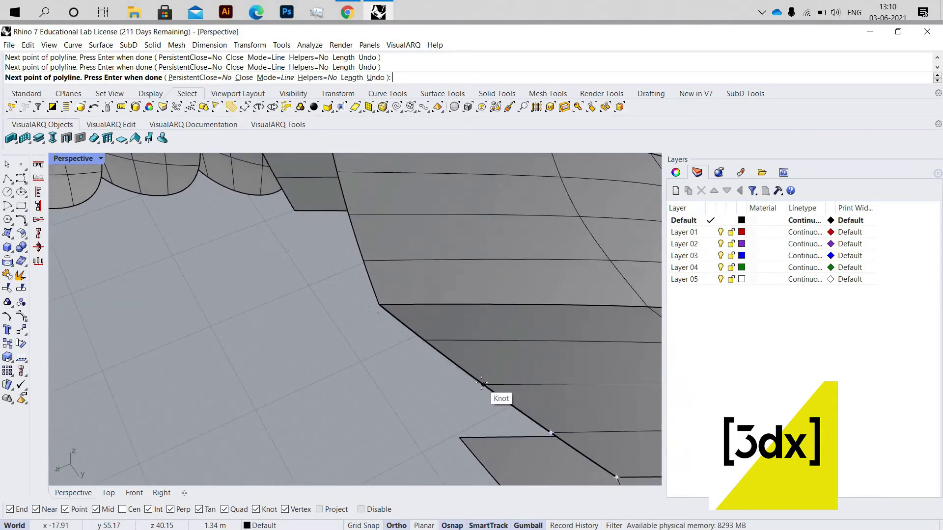
right_click_drag(428, 315, 505, 465)
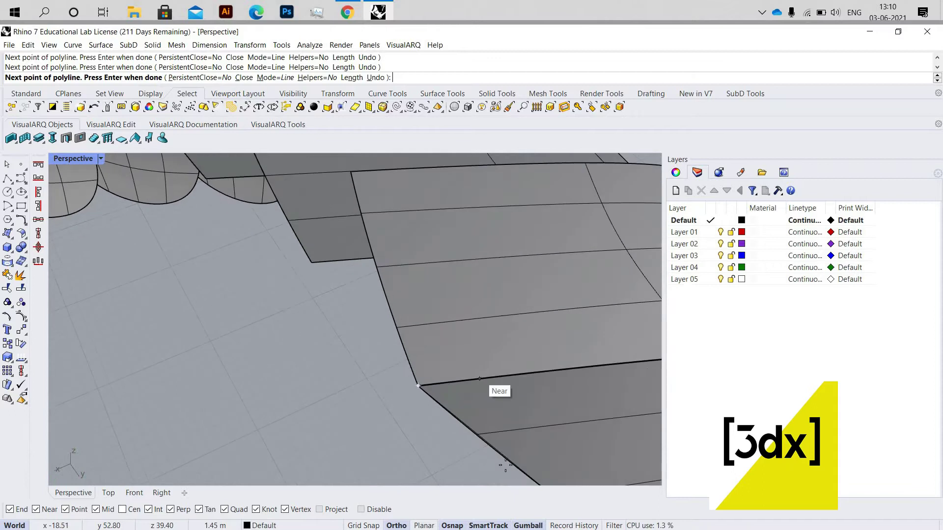
scroll(461, 421, "up", 4)
left_click(463, 425)
left_click(377, 350)
scroll(393, 356, "down", 4)
scroll(378, 273, "up", 4)
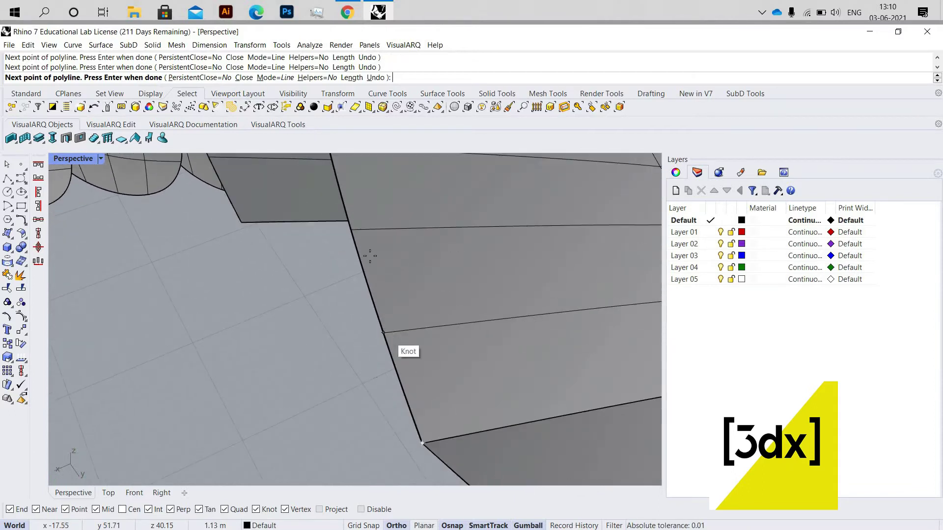
Continue the polyline past the far seam along the trimmed edge and onto the first strip corners of the mirrored half.
left_click(350, 230)
scroll(447, 363, "down", 5)
right_click_drag(442, 305, 359, 288)
scroll(363, 286, "up", 5)
left_click(380, 277)
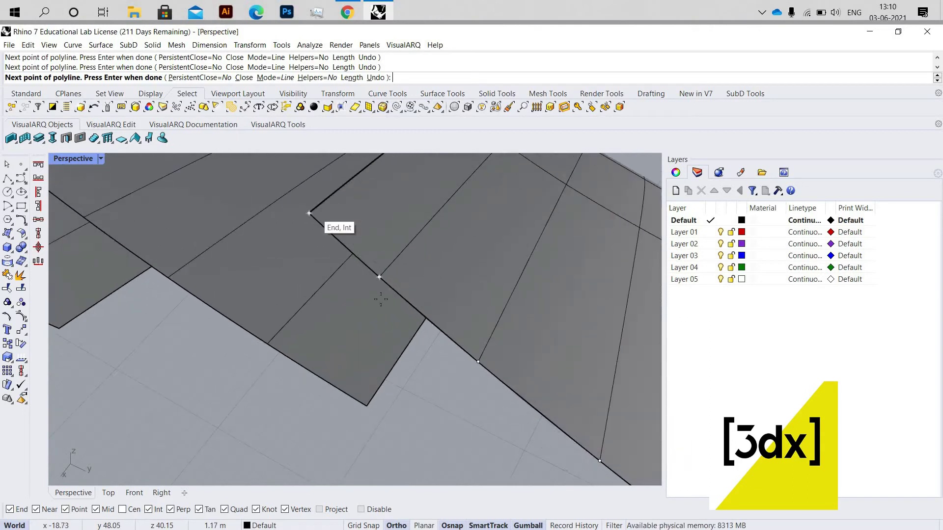
scroll(363, 244, "down", 4)
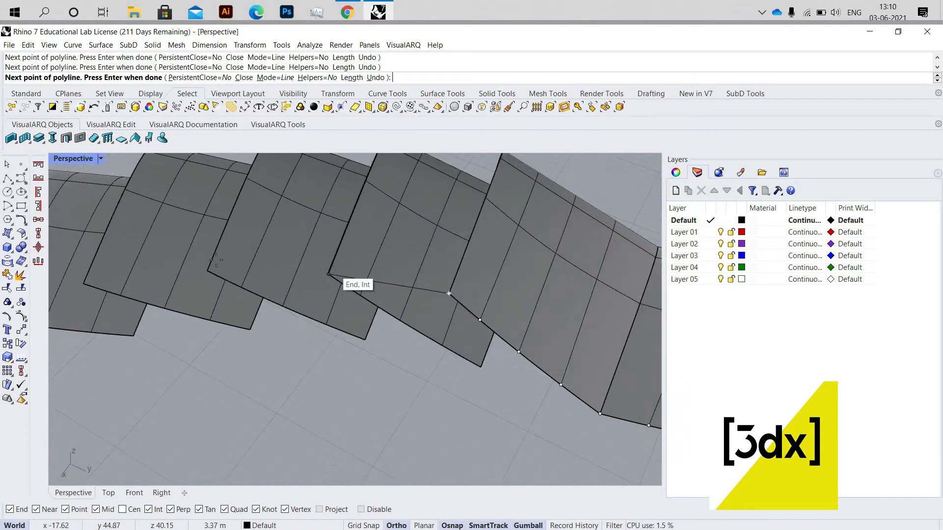
scroll(507, 267, "down", 4)
scroll(308, 275, "up", 4)
left_click(255, 274)
left_click(152, 297)
Continue the polyline over the successive strip corners on the mirrored half, snapping to each endpoint.
scroll(565, 239, "down", 6)
scroll(393, 268, "up", 5)
left_click(453, 268)
left_click(383, 313)
left_click(317, 372)
right_click_drag(316, 373, 342, 301, "shift")
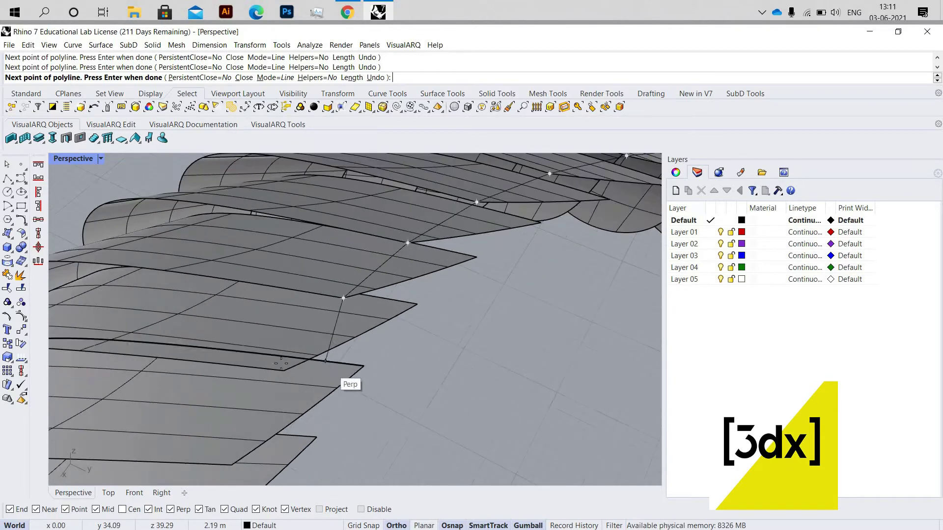
Carry the polyline around the tightly overlapping strips at the bend of the mirrored half, corner by corner.
left_click(283, 370)
scroll(321, 221, "down", 5)
scroll(315, 298, "up", 3)
left_click(302, 306)
scroll(329, 198, "down", 5)
scroll(300, 269, "up", 4)
left_click(290, 273)
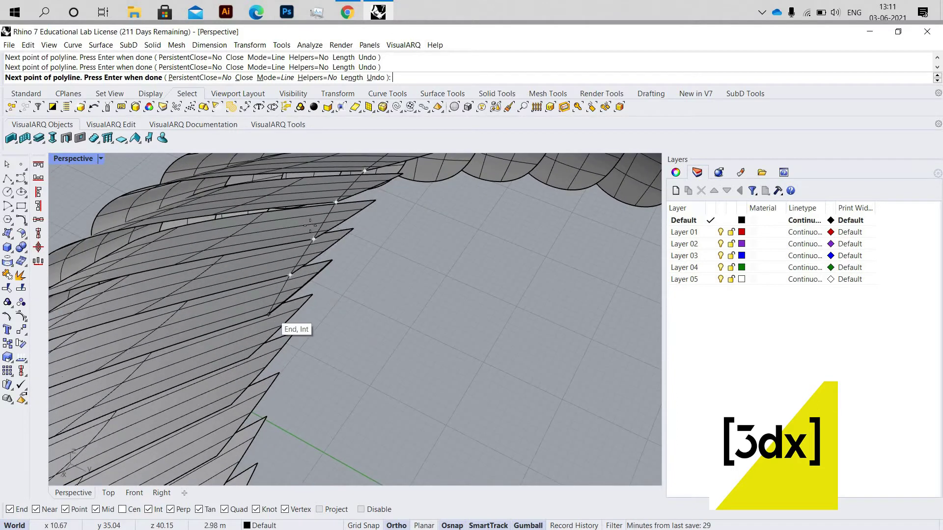
left_click(275, 312)
Trace the polyline along the pointed strips of the mirrored half toward the gap at the opening's open end.
scroll(291, 297, "down", 4)
right_click_drag(293, 297, 336, 315)
scroll(335, 314, "up", 5)
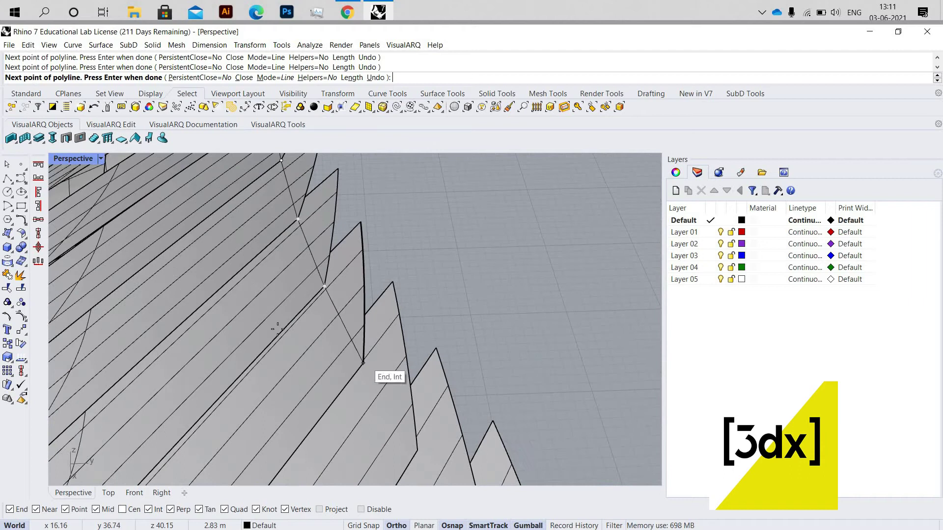
scroll(344, 364, "up", 1)
scroll(347, 319, "up", 2)
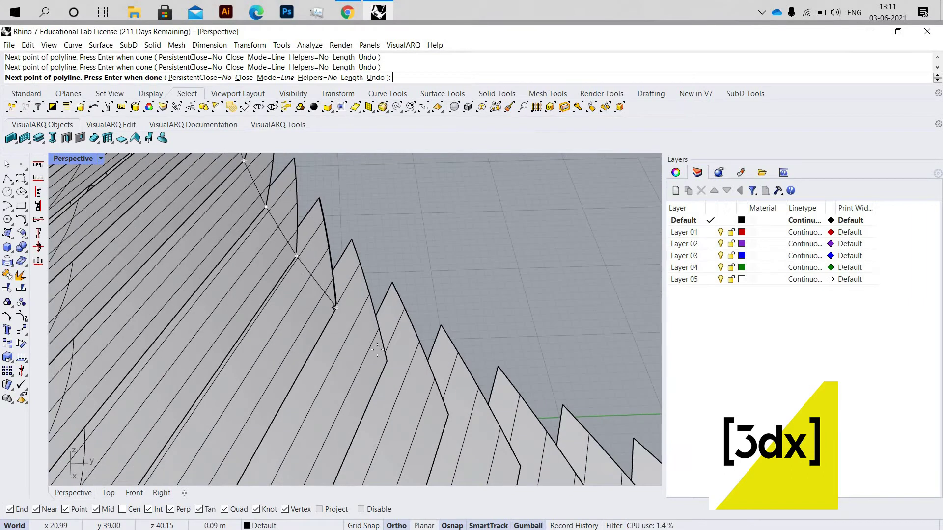
scroll(283, 259, "up", 2)
scroll(314, 318, "down", 2)
scroll(314, 319, "down", 2)
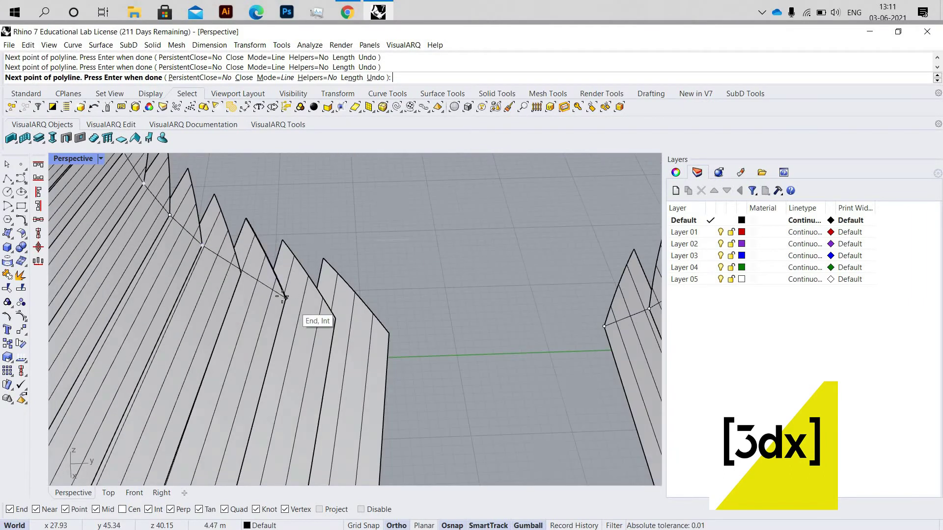
left_click(240, 272)
Add the last strip corners to the polyline and close it across the gap at its starting point.
scroll(241, 273, "up", 4)
scroll(217, 262, "down", 2)
left_click(298, 307)
left_click(375, 338)
left_click(459, 363)
scroll(301, 320, "down", 5)
key("Return")
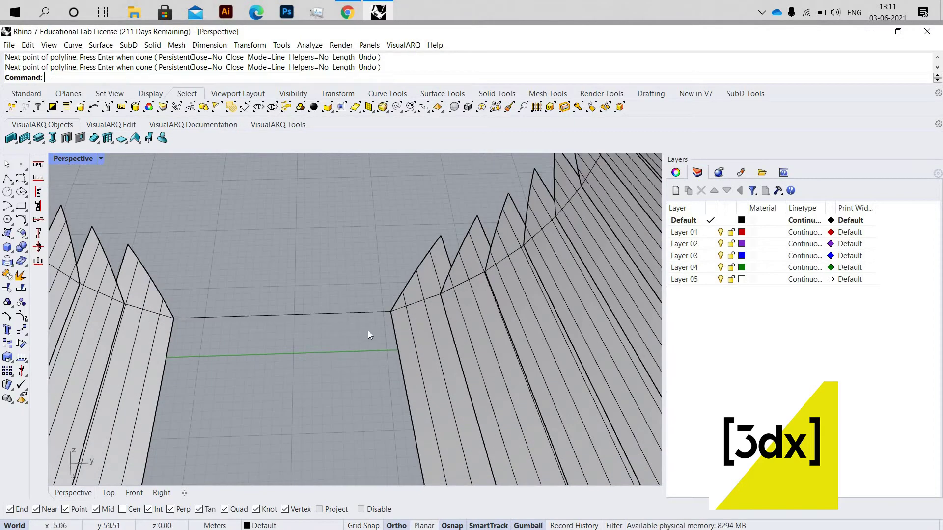
Extrude the closed rim polyline upward as a solid cap about 1.7 m high.
scroll(366, 324, "down", 2)
right_click_drag(358, 290, 405, 345)
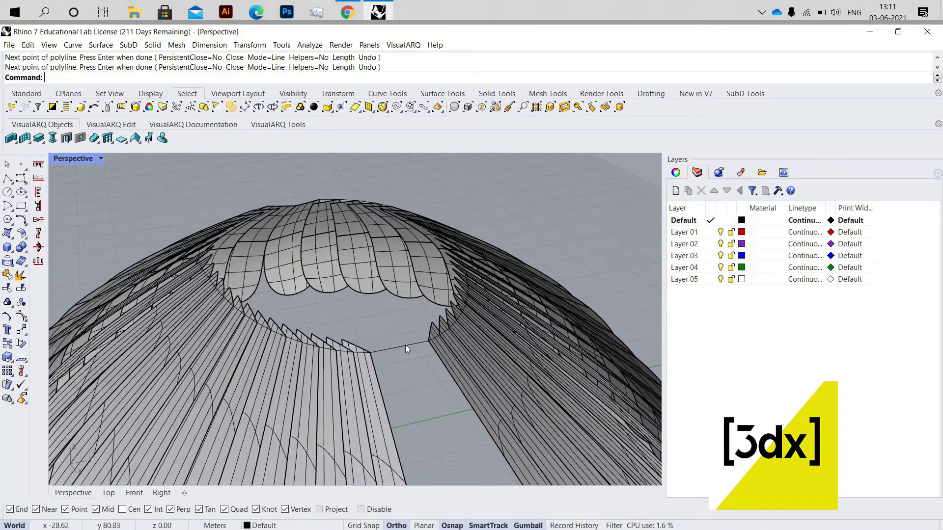
left_click(406, 347)
type("Exte")
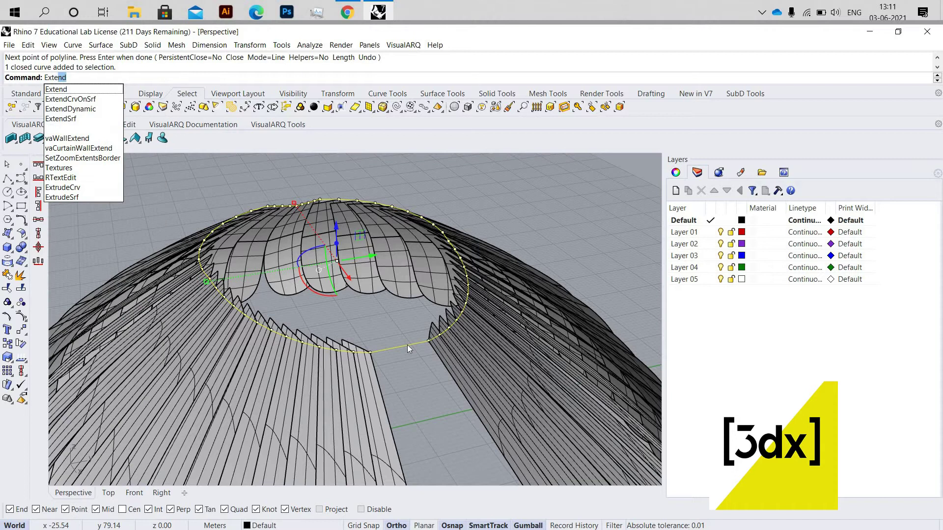
key("BackSpace")
type("rudeCrv")
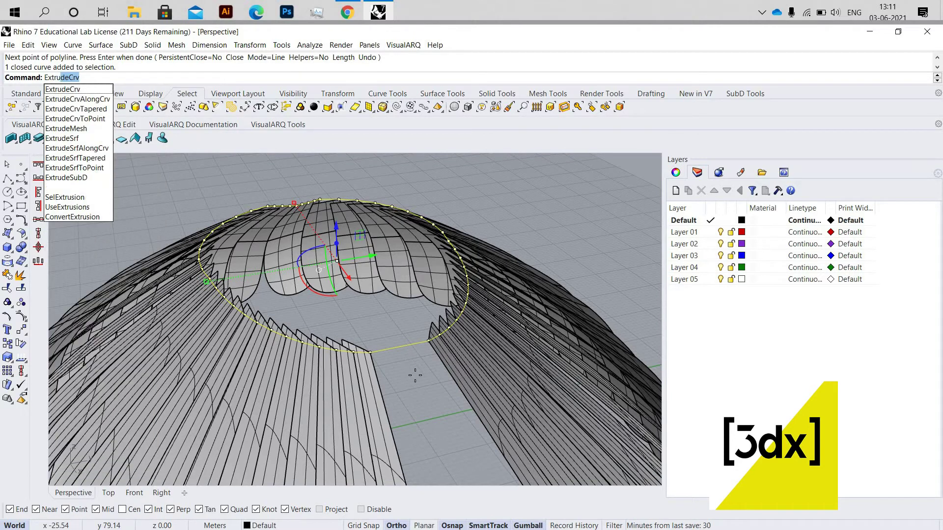
key("Return")
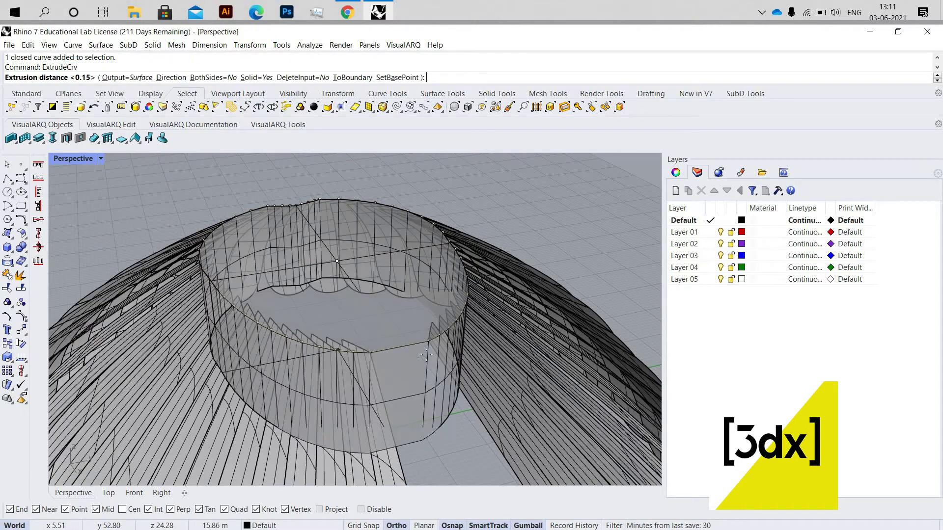
scroll(429, 360, "up", 6)
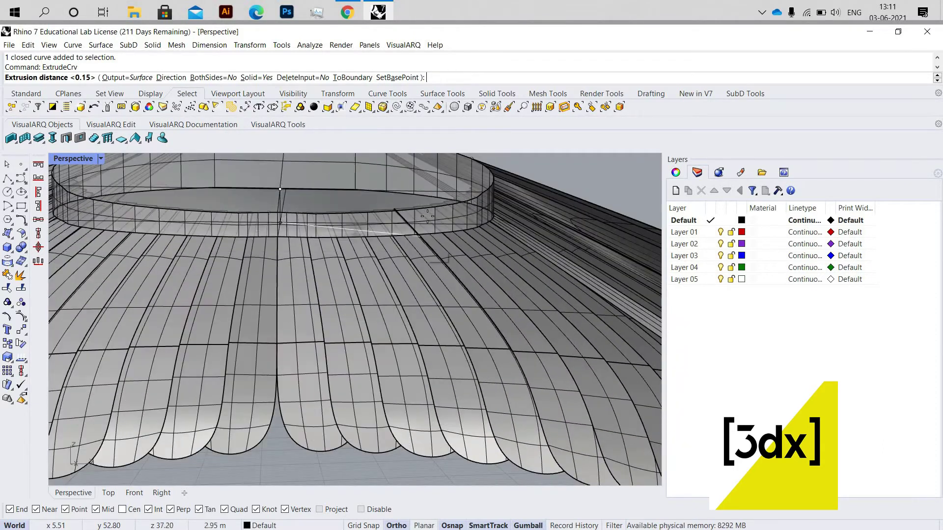
scroll(429, 240, "down", 5)
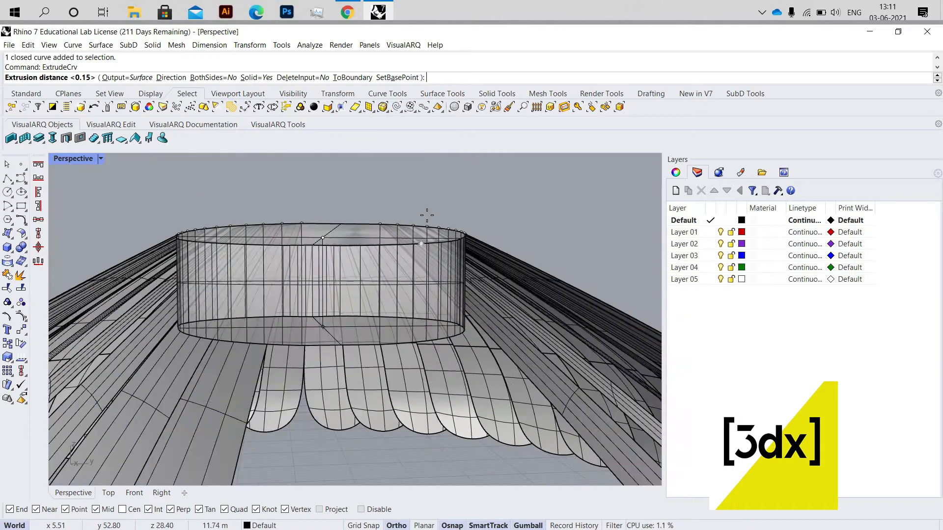
scroll(425, 246, "up", 5)
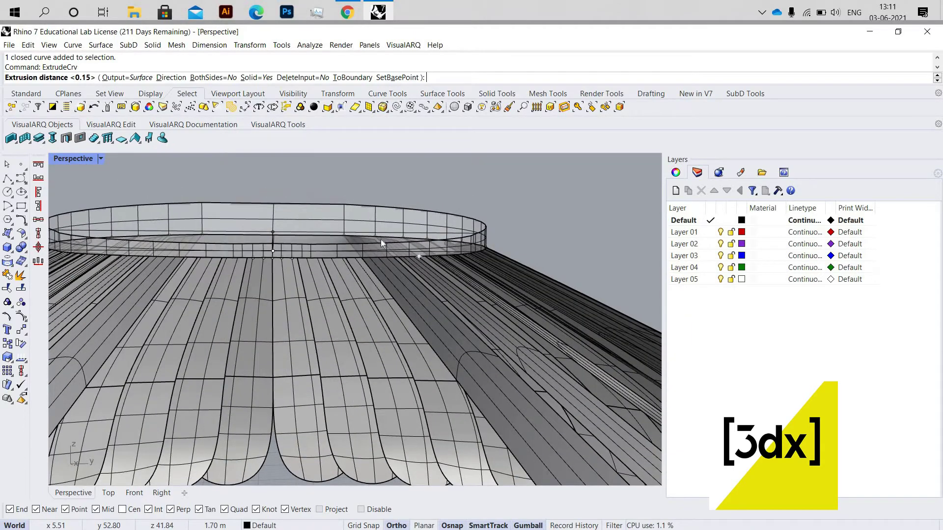
left_click(352, 241)
mouse_move(412, 254)
right_mouse_down()
mouse_move(534, 259)
mouse_move(447, 251)
mouse_move(453, 275)
mouse_move(442, 272)
right_mouse_up()
double_click(72, 159)
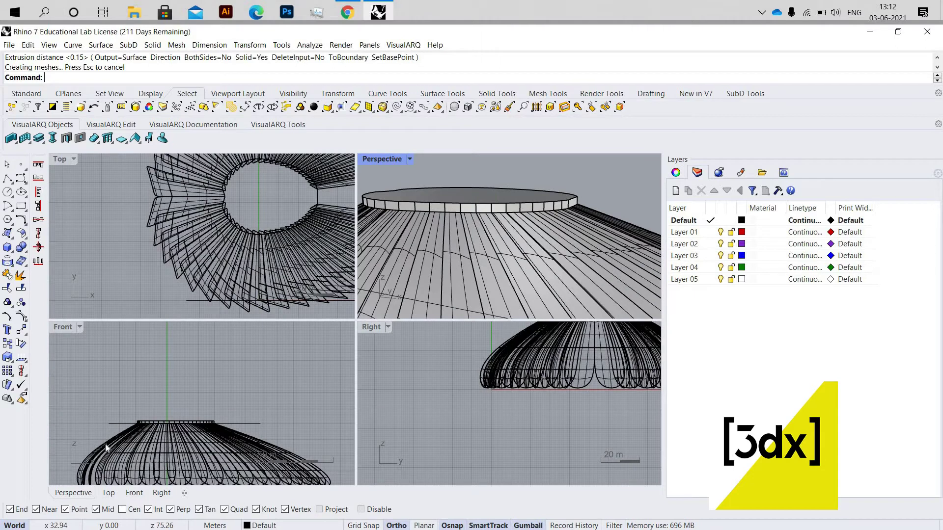
scroll(197, 368, "up", 3)
scroll(73, 338, "down", 3)
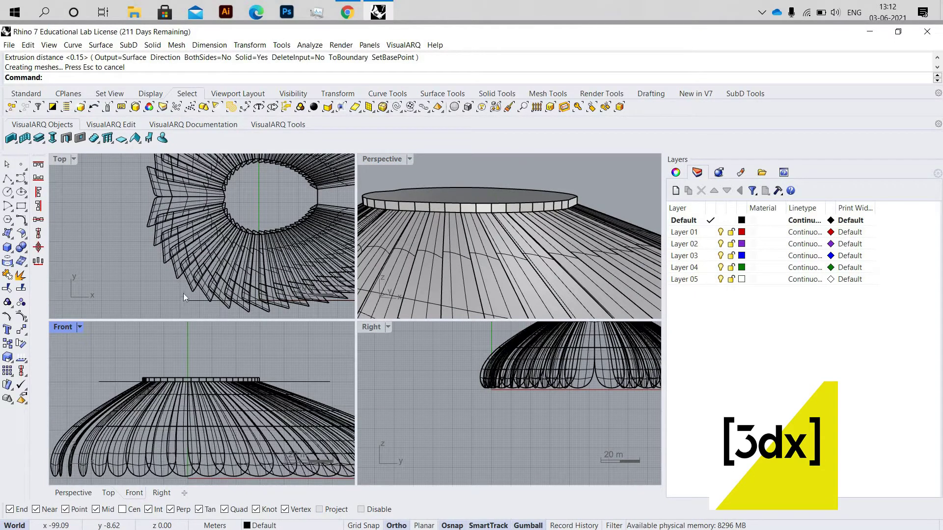
key("ctrl+m")
scroll(162, 315, "down", 1)
scroll(161, 315, "up", 5)
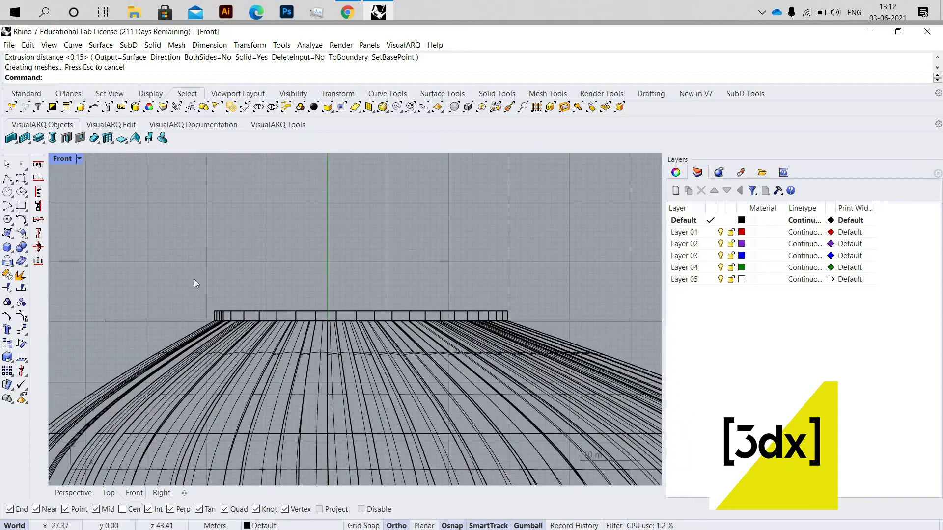
left_click_drag(543, 313, 544, 312)
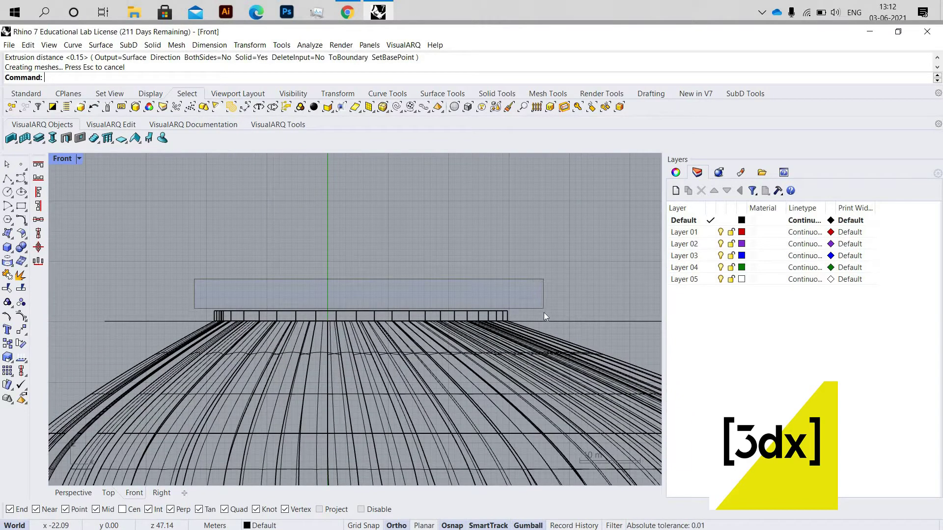
double_click(63, 160)
left_click(368, 158)
right_click_drag(368, 157, 387, 163)
key("Escape")
Draw a line lengthwise across the cap's top face, from the notch at one end to the opposite edge.
double_click(386, 161)
right_click_drag(231, 264, 237, 265)
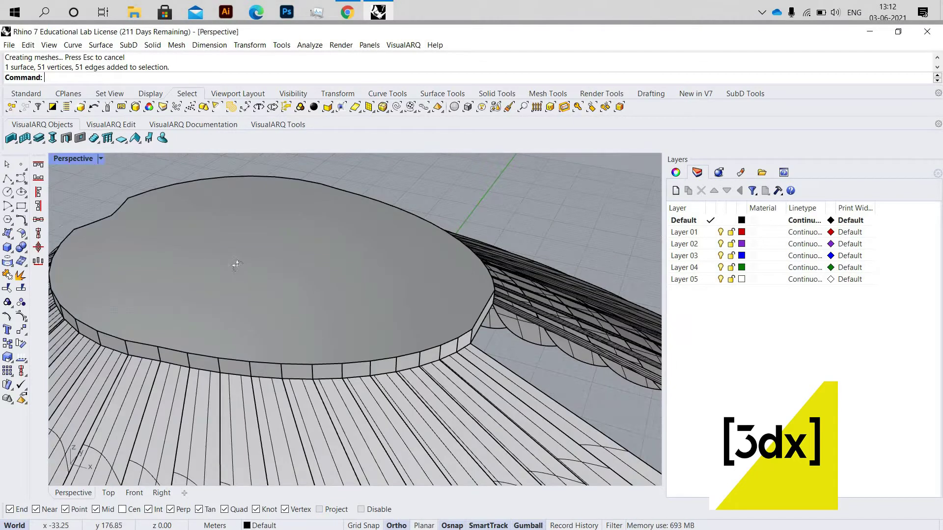
scroll(285, 275, "up", 3)
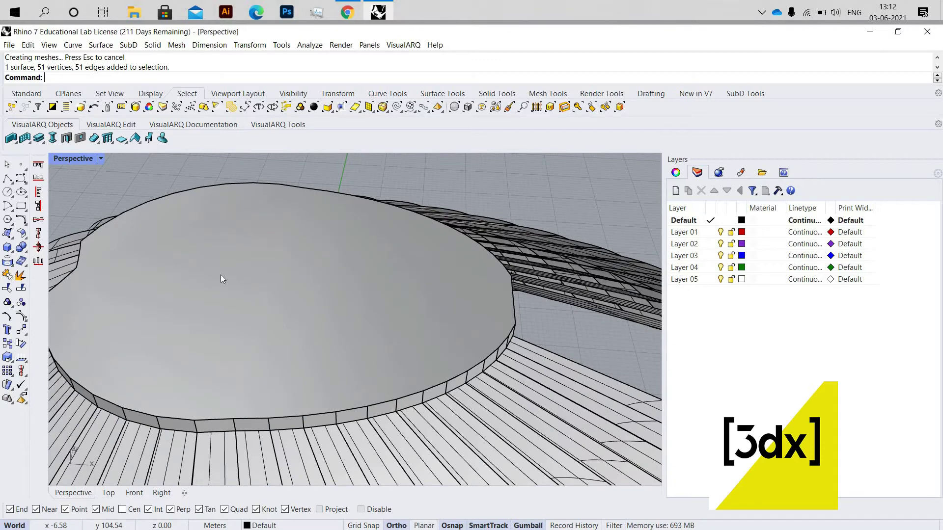
type("line")
key("Return")
left_click(76, 268)
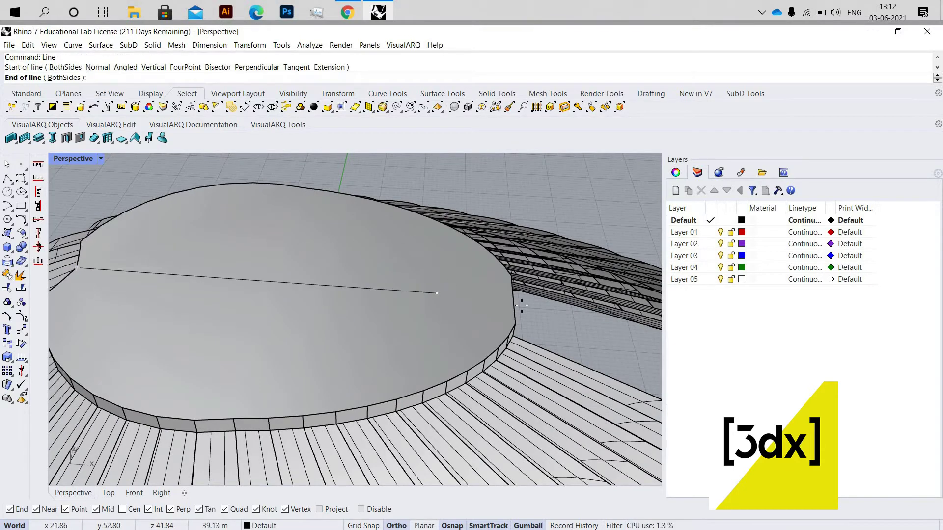
left_click(512, 299)
right_click_drag(450, 291, 76, 158)
Select only the cap's top face with its edges and vertices in the Front view, excluding the centre line.
key("ctrl+m")
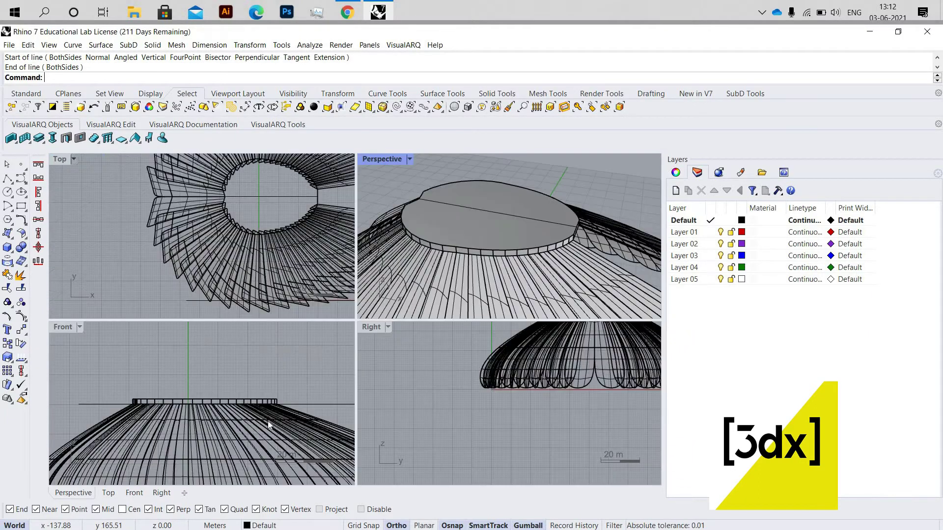
left_click_drag(120, 359, 310, 403)
left_click(320, 353)
scroll(290, 395, "up", 4)
scroll(334, 347, "down", 6)
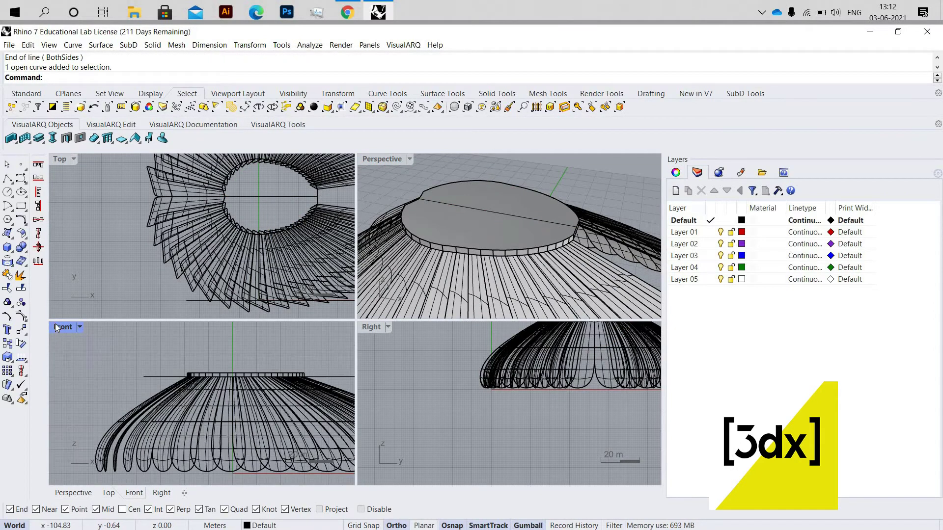
key("ctrl+m")
scroll(187, 228, "up", 3)
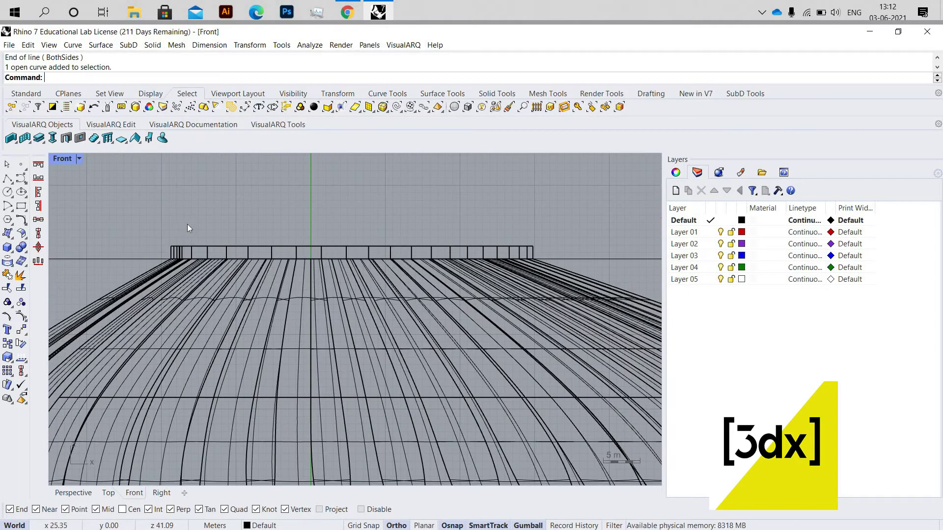
left_click_drag(554, 253, 59, 155)
double_click(67, 159)
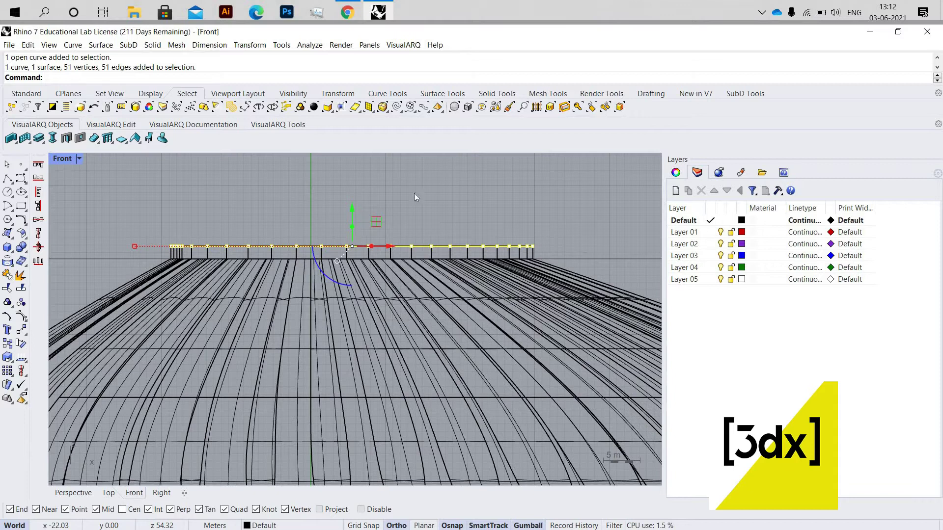
scroll(523, 216, "up", 5)
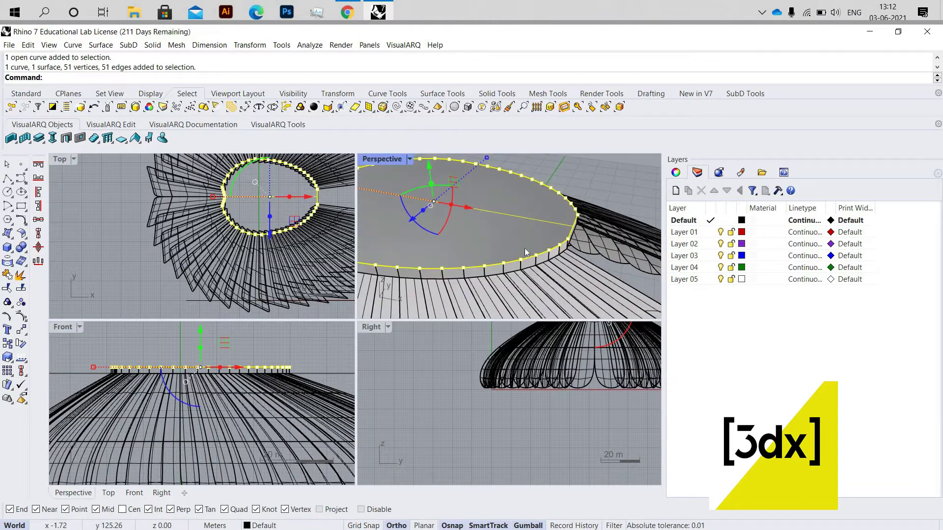
left_click(546, 223, "ctrl")
scroll(521, 242, "down", 8)
scroll(360, 189, "up", 4)
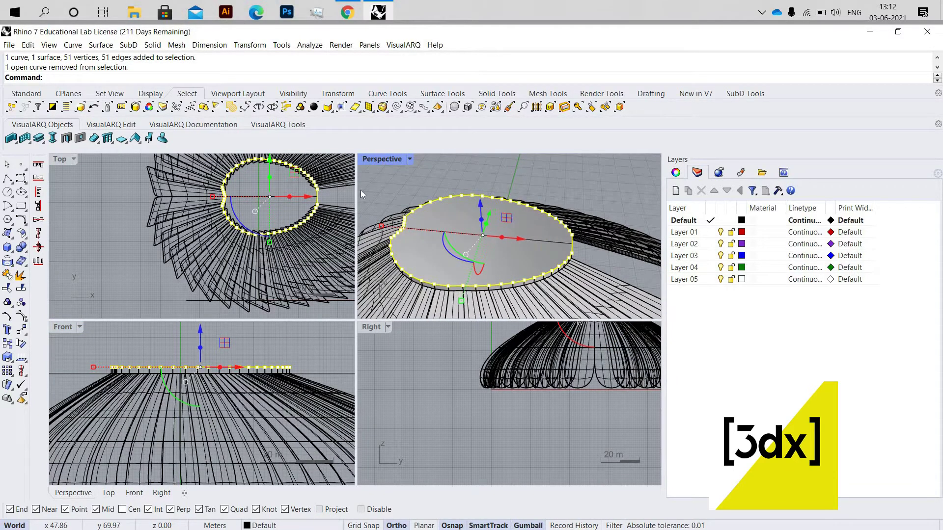
Shrink the selected top face with Scale2D about the centre line's midpoint so the cap's sides taper inward.
key("ctrl+m")
type("Scale1D")
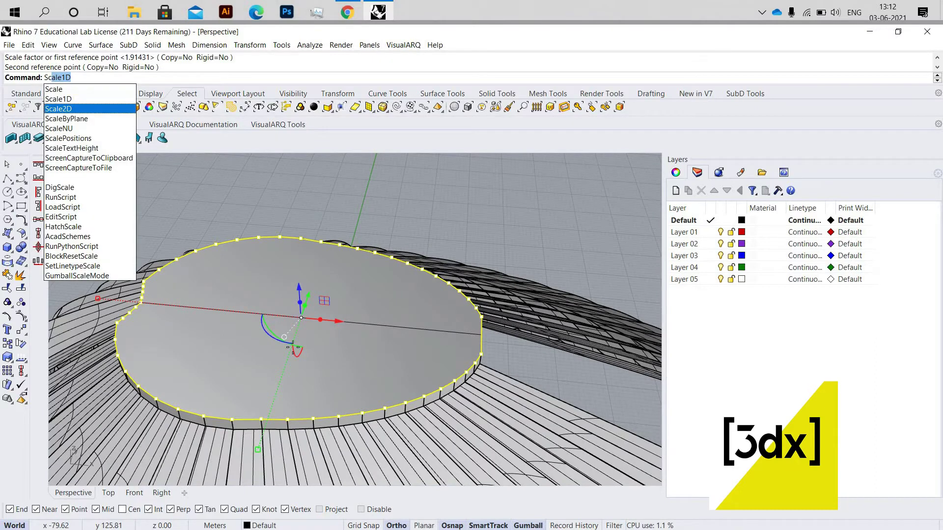
left_click(76, 109)
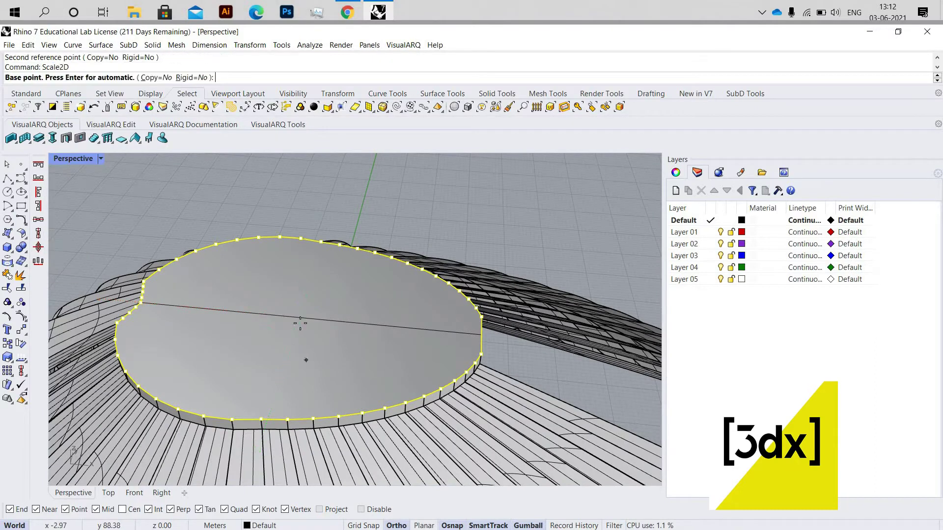
left_click(306, 318)
right_click_drag(467, 339, 432, 337)
left_click(433, 336)
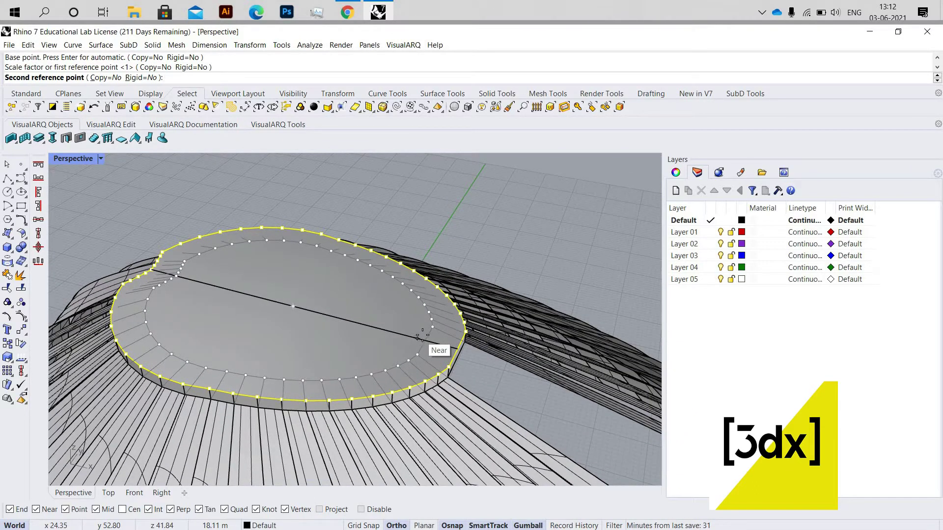
left_click(423, 335)
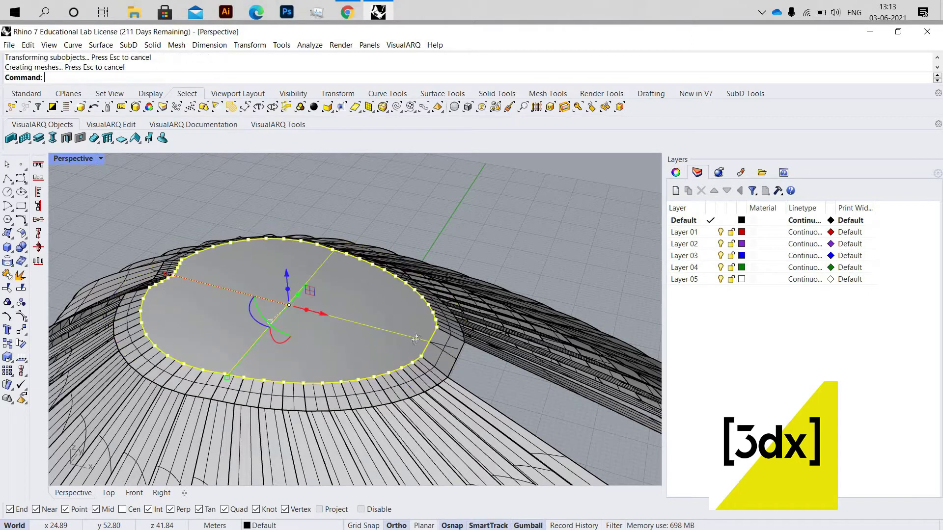
Explode the tapered cap and delete its top and bottom faces, keeping only the sloping rim band.
right_click_drag(393, 325, 287, 276)
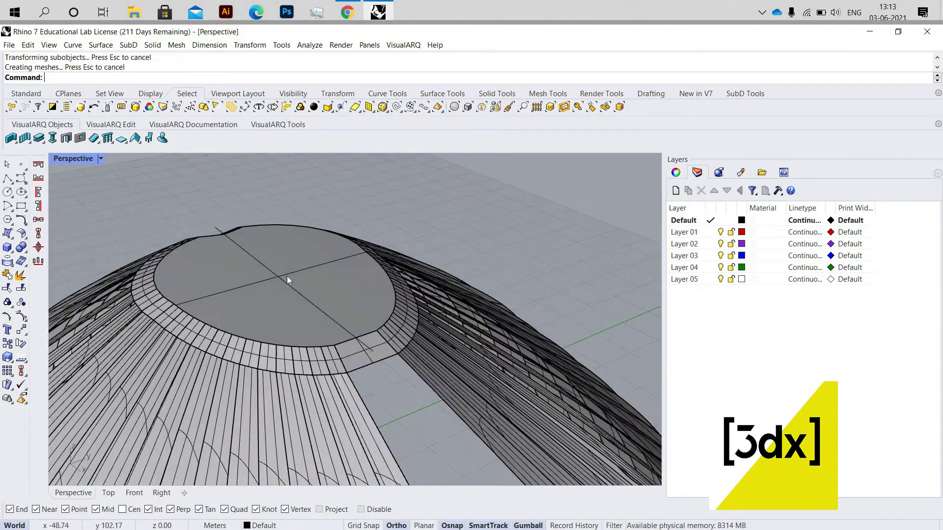
left_click(331, 288)
key("Escape")
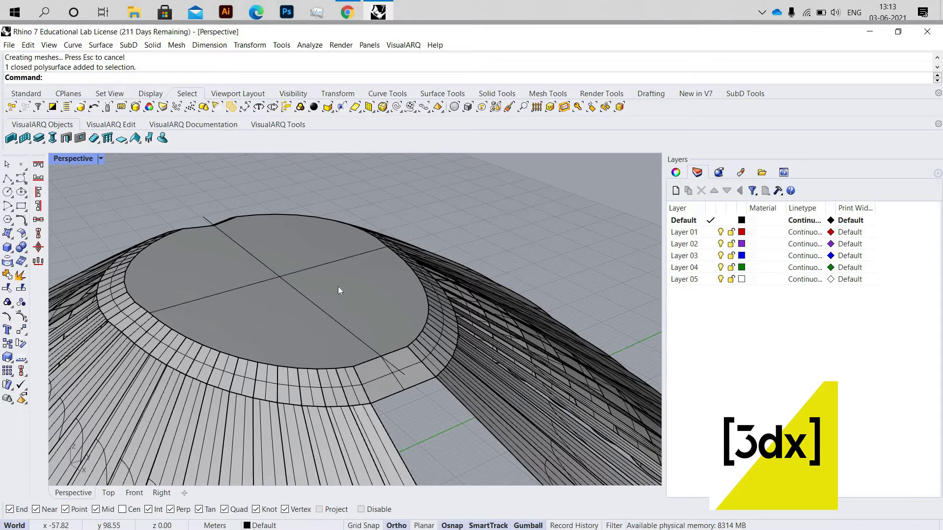
left_click(337, 290)
key("Delete")
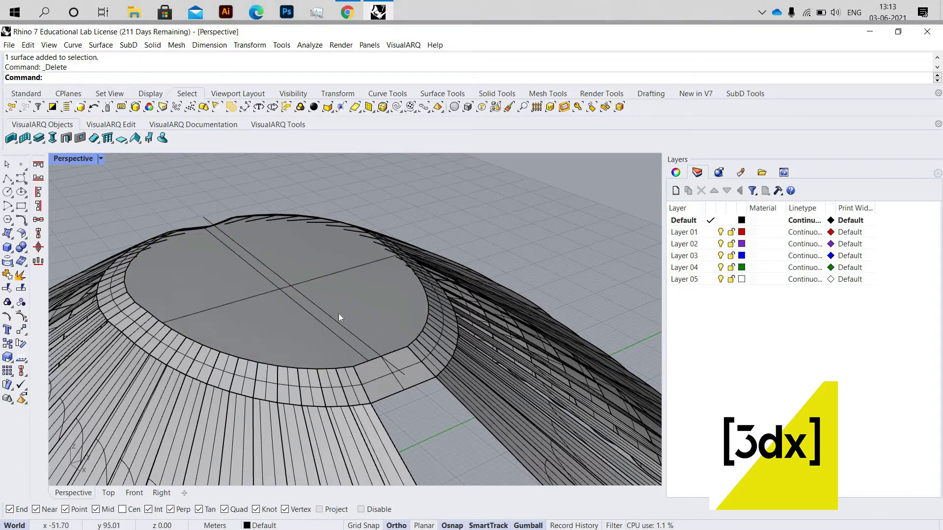
left_click(349, 308)
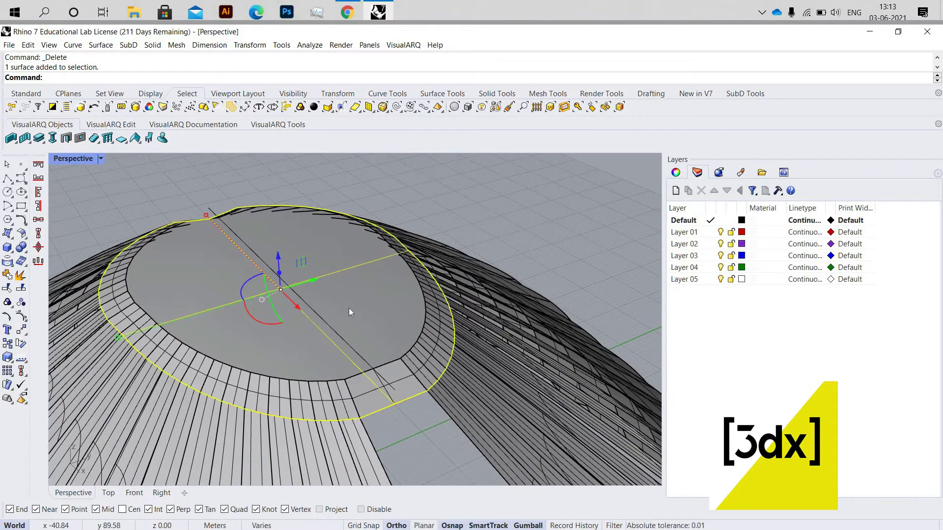
key("Delete")
right_click_drag(349, 308, 399, 341)
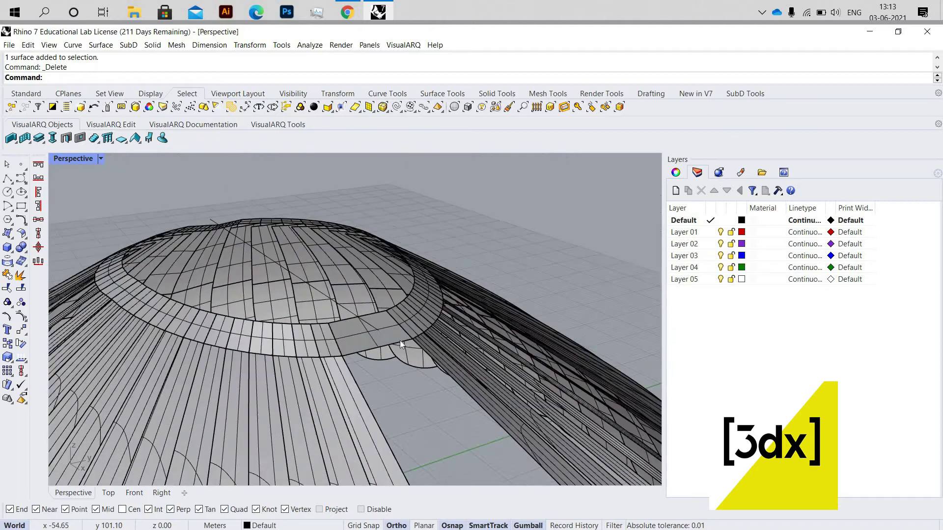
Lower the rim band slightly along the vertical axis so it sits closer to the canopy strips.
left_click(400, 340)
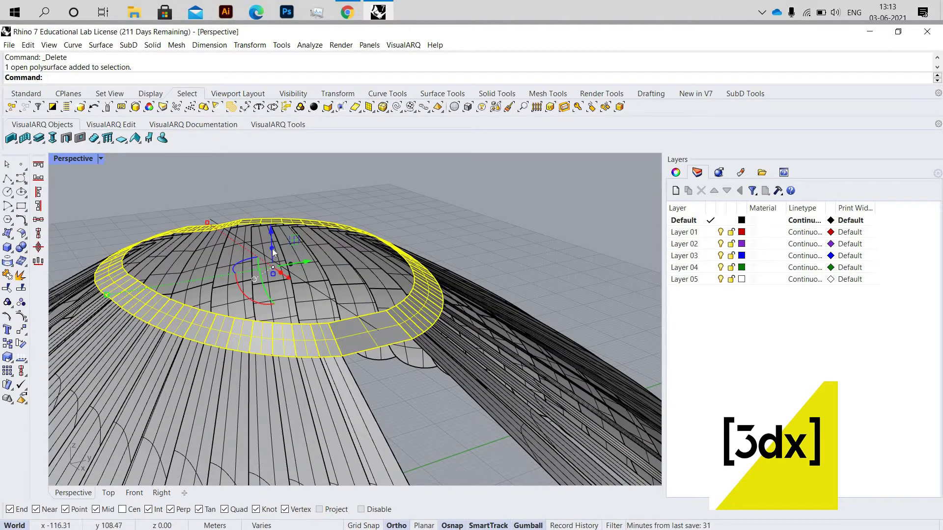
left_click_drag(275, 255, 275, 263)
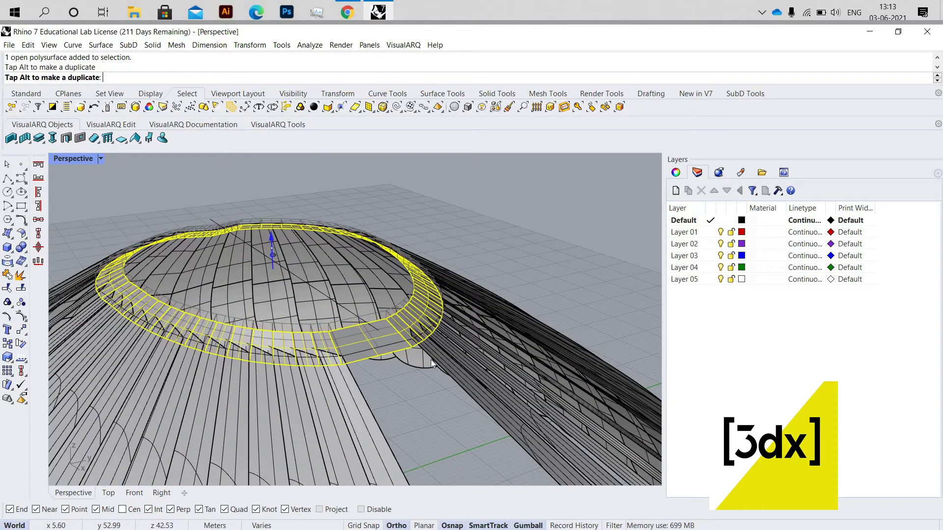
key("Escape")
Compare the rim with the UAE Pavilion reference images in the browser, and return to the Rhino model.
right_click_drag(376, 343, 398, 339)
key("alt+Tab")
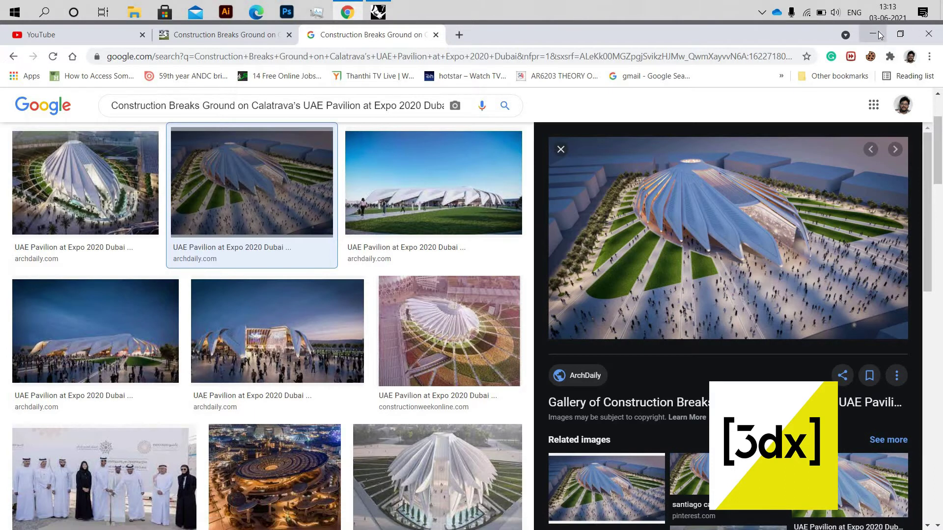
key("alt+Tab")
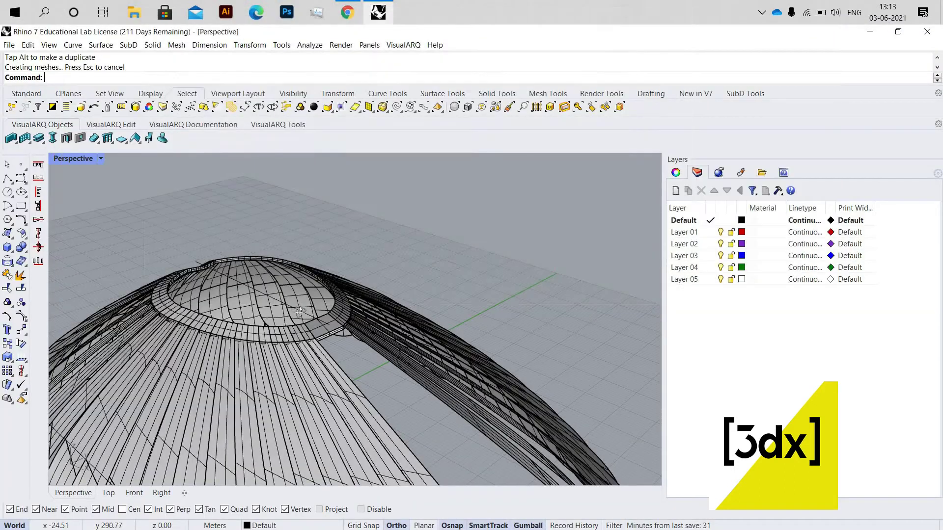
Start a polyline on the rim's inner top edge, tracing the straight end segment and the first vertices of the adjoining curve.
scroll(346, 320, "down", 2)
right_click_drag(257, 310, 381, 331)
scroll(347, 321, "up", 3)
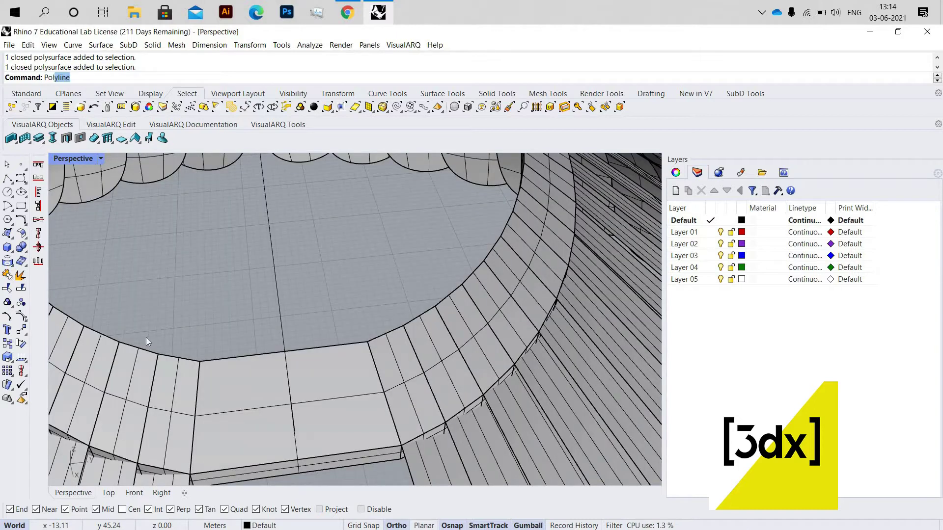
key("Return")
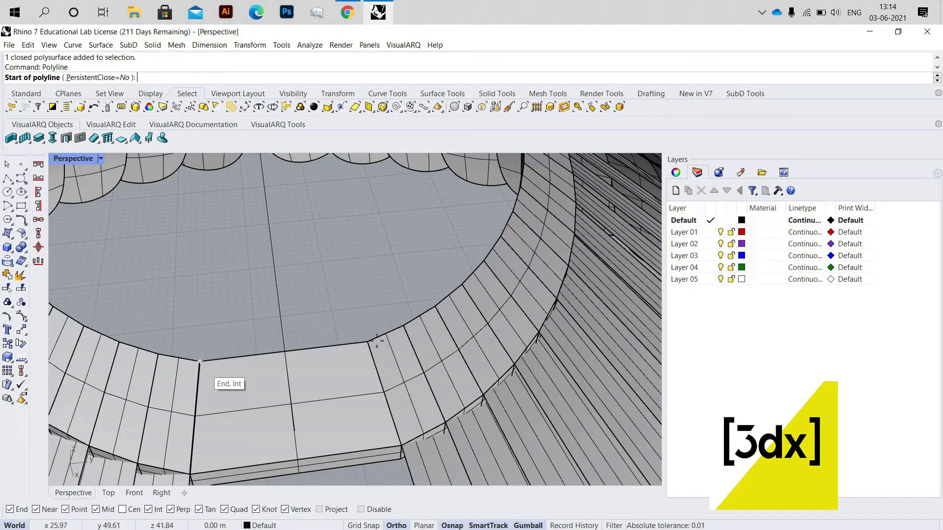
left_click(199, 362)
left_click(367, 341)
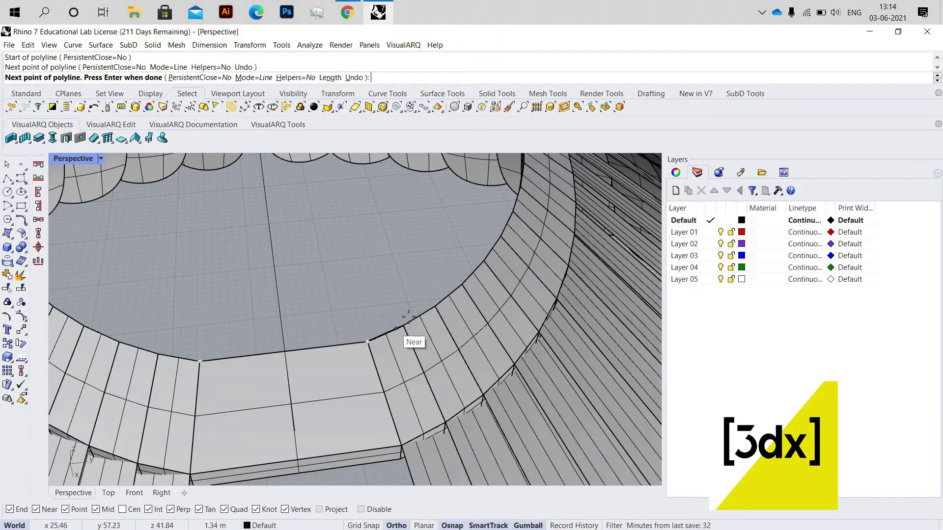
left_click(429, 305)
left_click(451, 284)
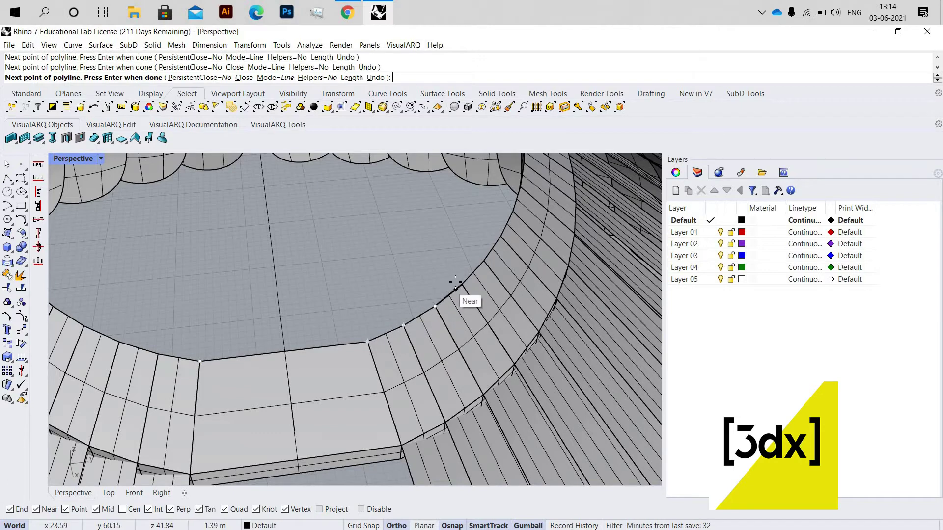
left_click(462, 284)
Continue the polyline by snapping to the next segment corners along the first curved side of the rim's inner top edge.
scroll(401, 318, "down", 3)
right_click_drag(401, 318, 506, 163)
scroll(427, 187, "up", 6)
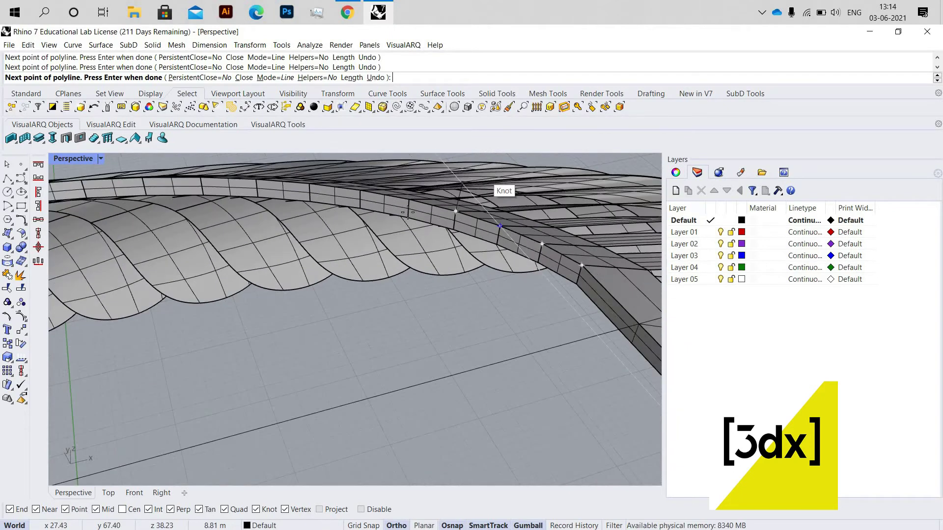
scroll(507, 263, "down", 4)
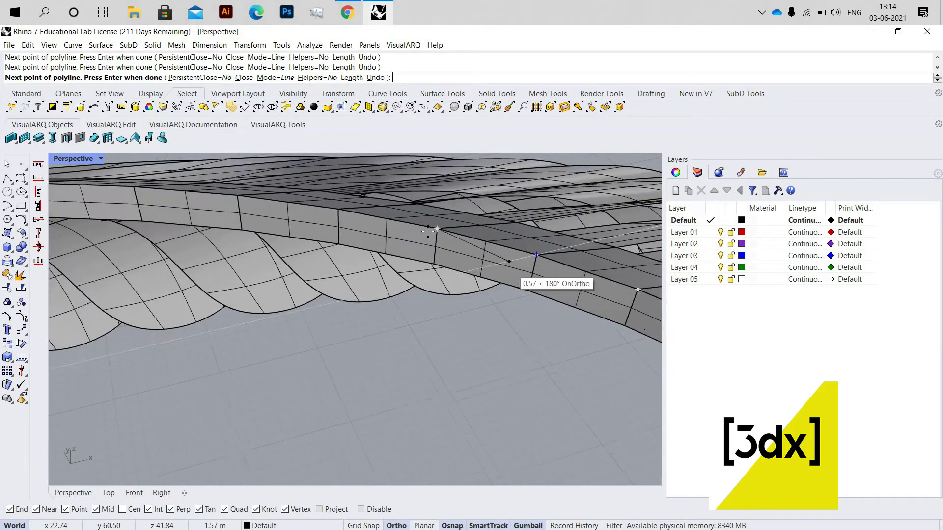
scroll(507, 263, "up", 2)
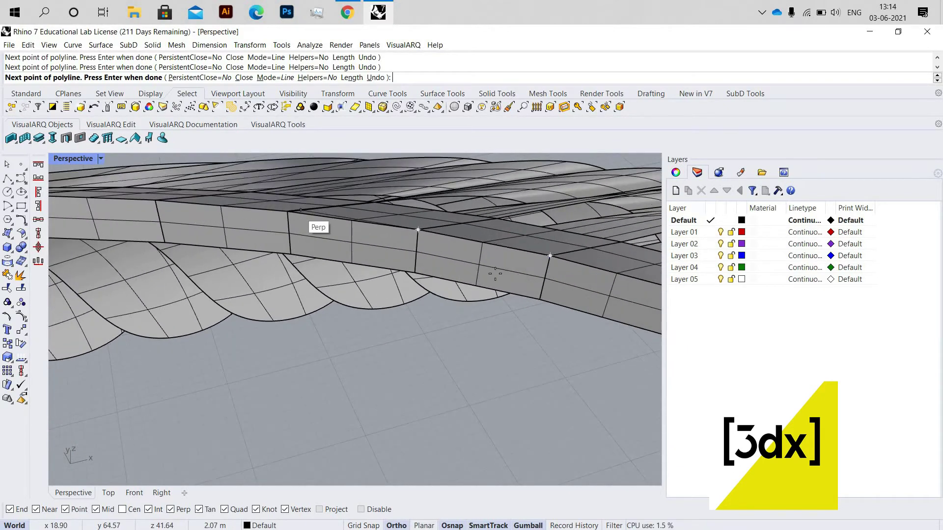
scroll(516, 282, "down", 5)
scroll(290, 244, "up", 6)
scroll(482, 273, "up", 4)
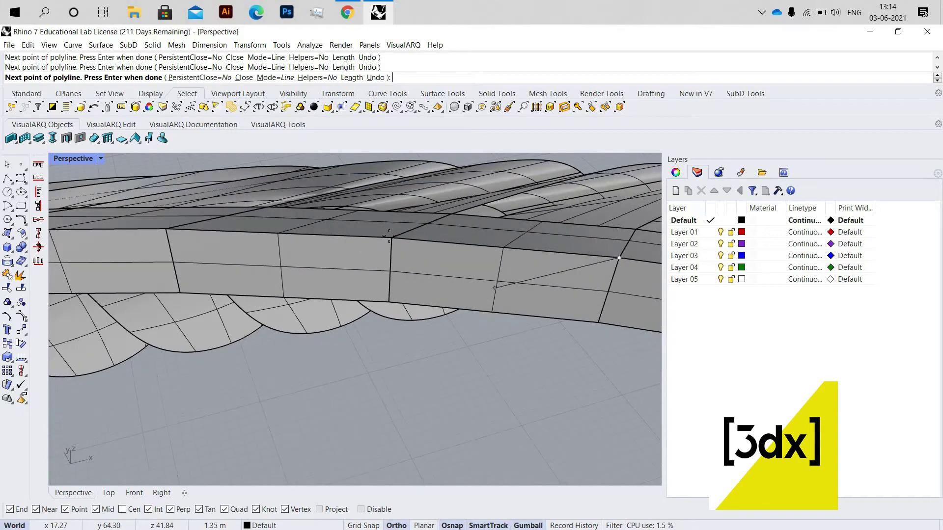
left_click(392, 238)
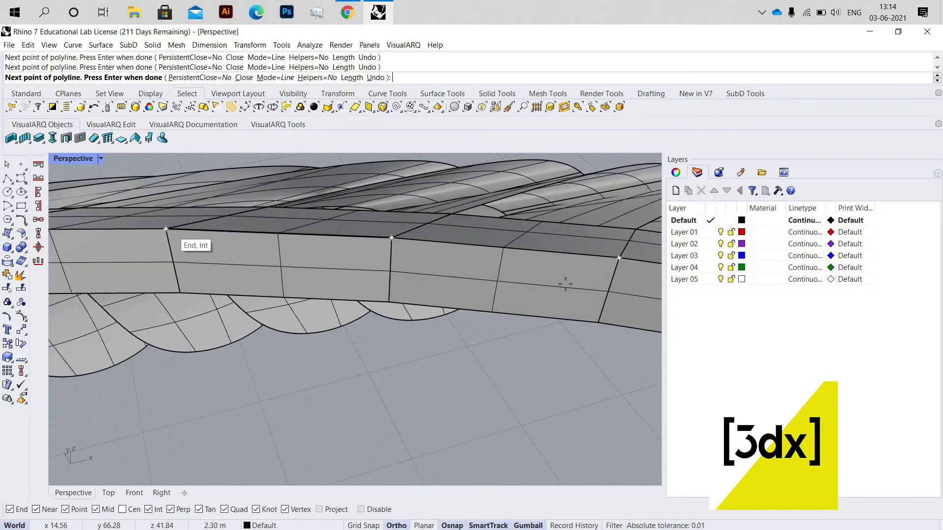
Extend the polyline from corner to corner along the middle of the rim's first long side.
scroll(486, 280, "down", 8)
right_click_drag(597, 286, 457, 322)
scroll(414, 332, "down", 4)
scroll(408, 336, "up", 12)
left_click(394, 352)
left_click(332, 308)
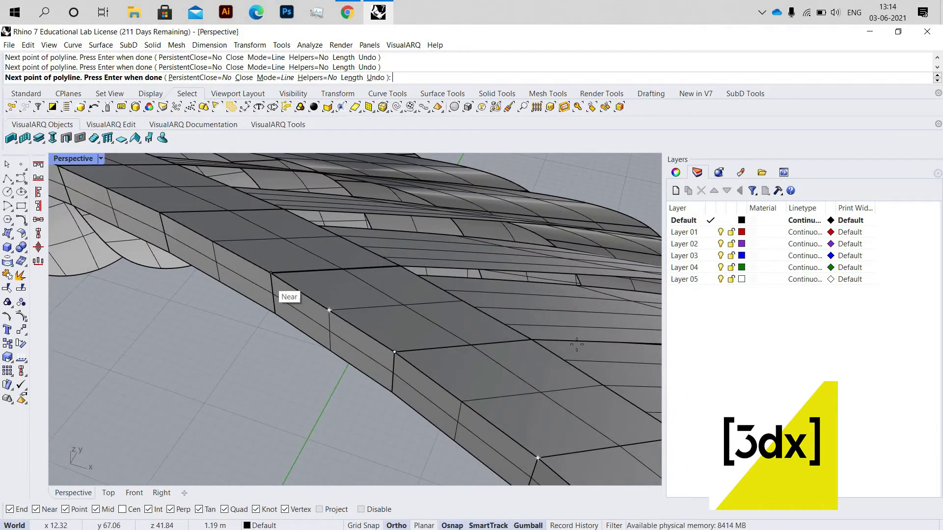
scroll(576, 344, "down", 6)
scroll(464, 332, "up", 8)
scroll(596, 391, "down", 6)
scroll(473, 340, "up", 5)
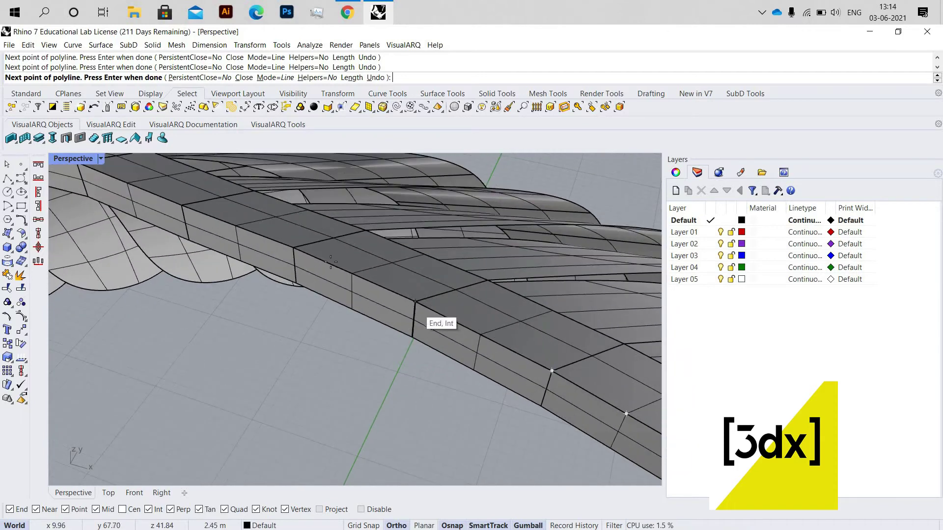
scroll(142, 204, "up", 4)
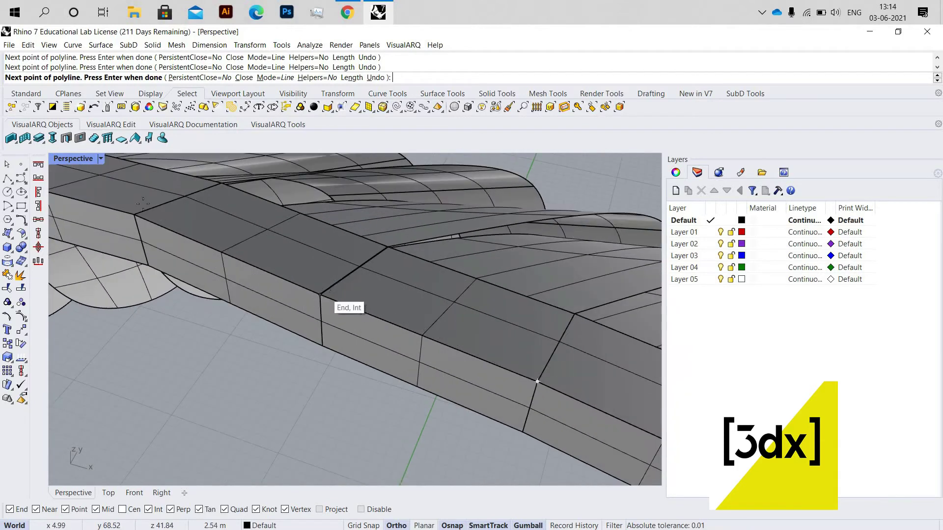
Trace the inner top edge through the panel corners where the first long side bends toward the notched end.
scroll(443, 303, "down", 4)
scroll(442, 289, "up", 5)
scroll(444, 270, "down", 3)
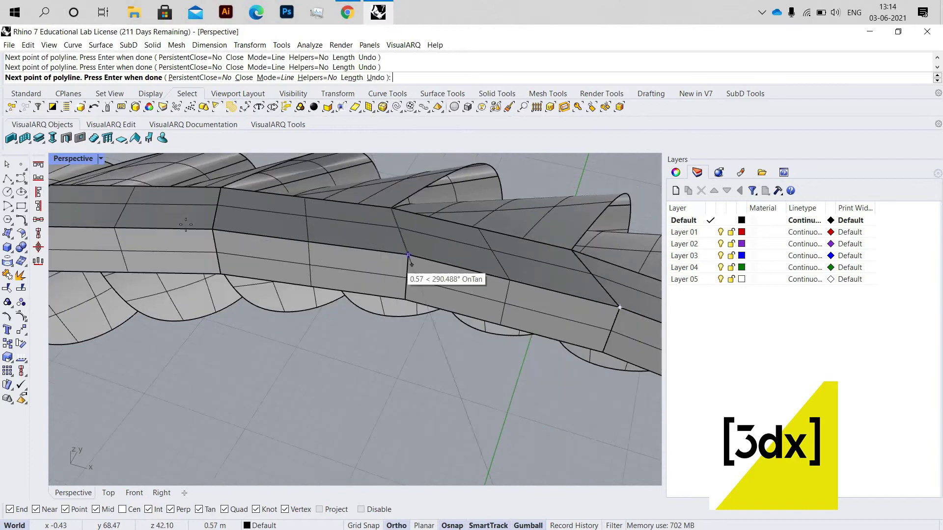
scroll(448, 247, "up", 4)
scroll(448, 247, "down", 4)
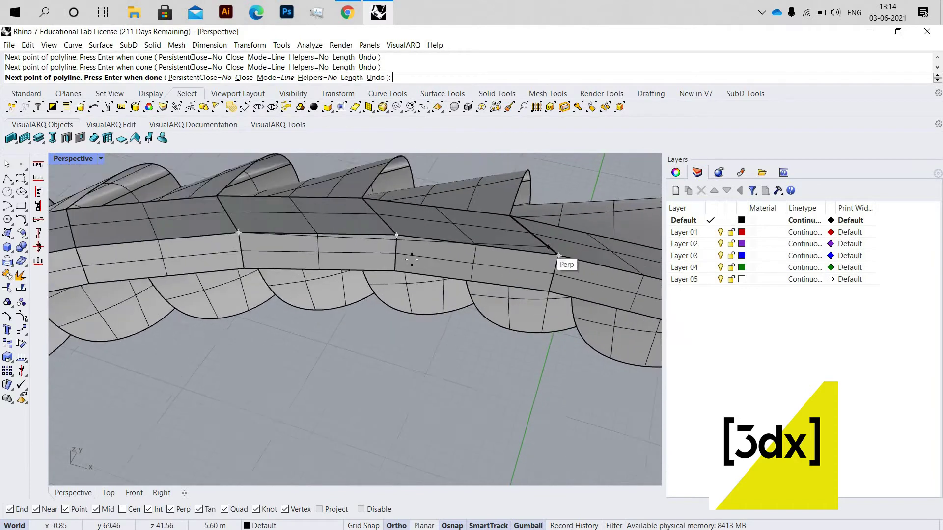
scroll(390, 237, "up", 3)
scroll(390, 237, "up", 3)
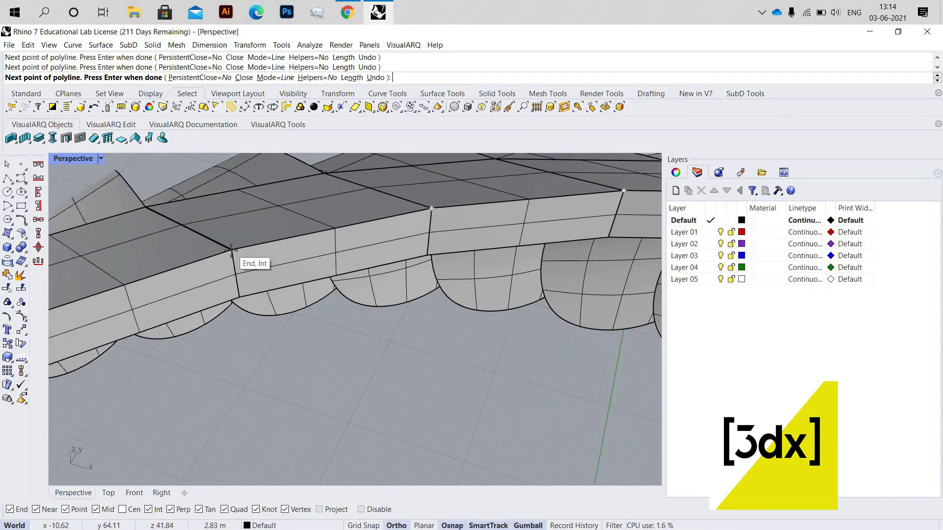
Carry the polyline through the last panel corners of the first side up to the near corner of the notch.
scroll(519, 242, "down", 4)
left_click(441, 285)
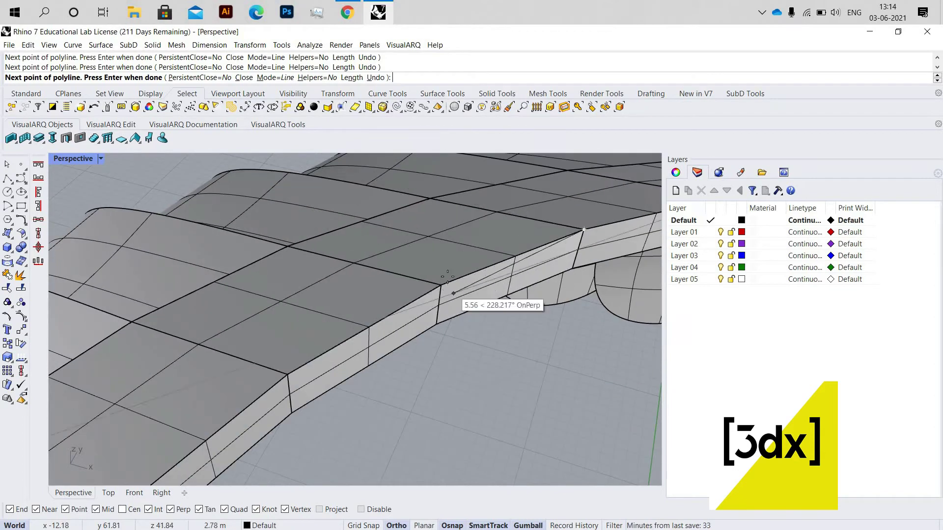
scroll(522, 212, "down", 5)
scroll(446, 268, "up", 5)
left_click(354, 320)
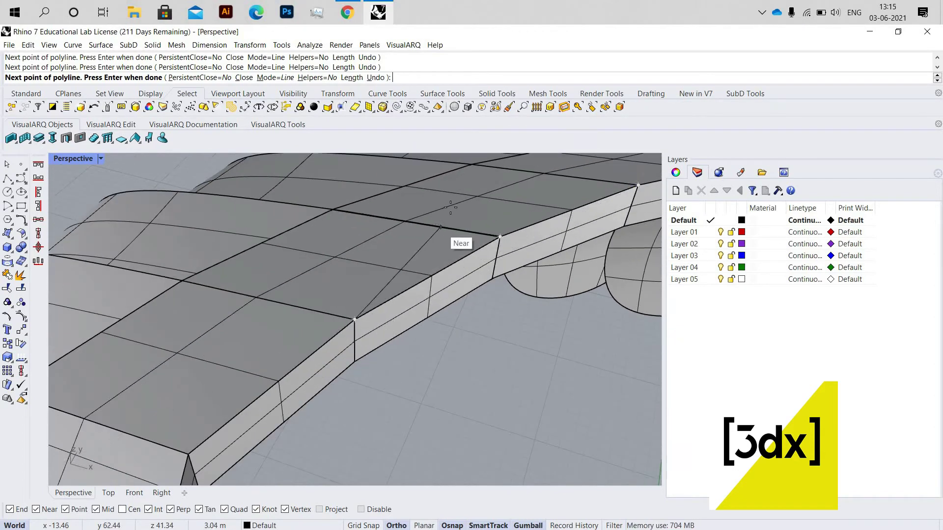
scroll(437, 237, "down", 3)
left_click(311, 348)
Snap polyline points along the notch's first side to its innermost vertex on the centre line.
scroll(303, 252, "down", 5)
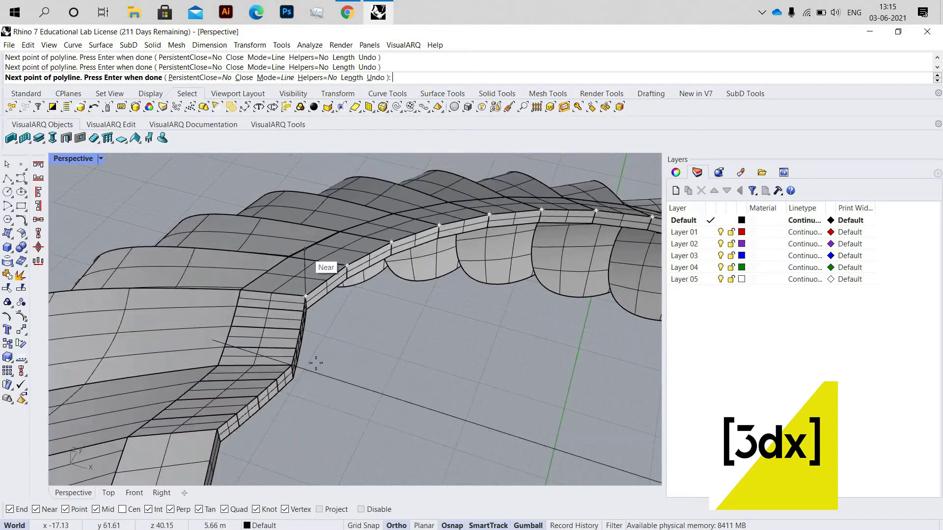
scroll(294, 371, "up", 7)
right_click_drag(442, 303, 228, 202)
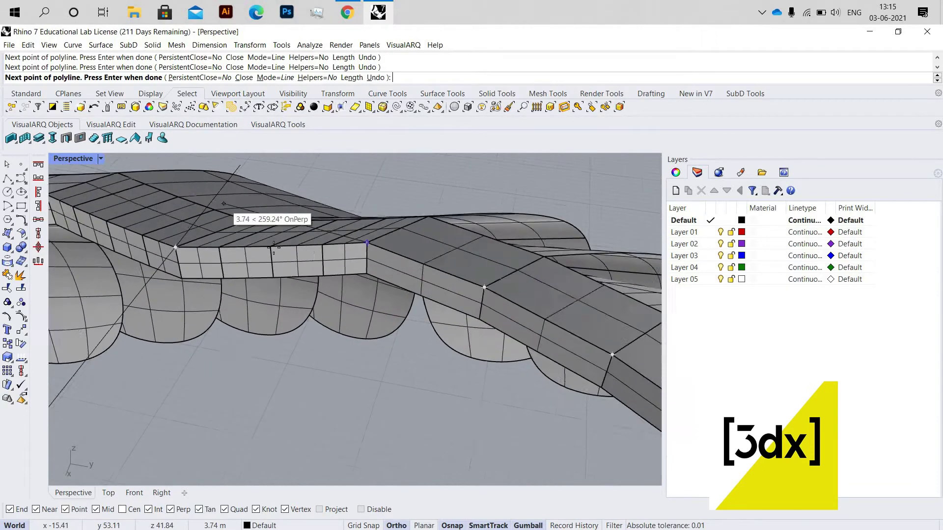
scroll(259, 251, "up", 6)
left_click(377, 251)
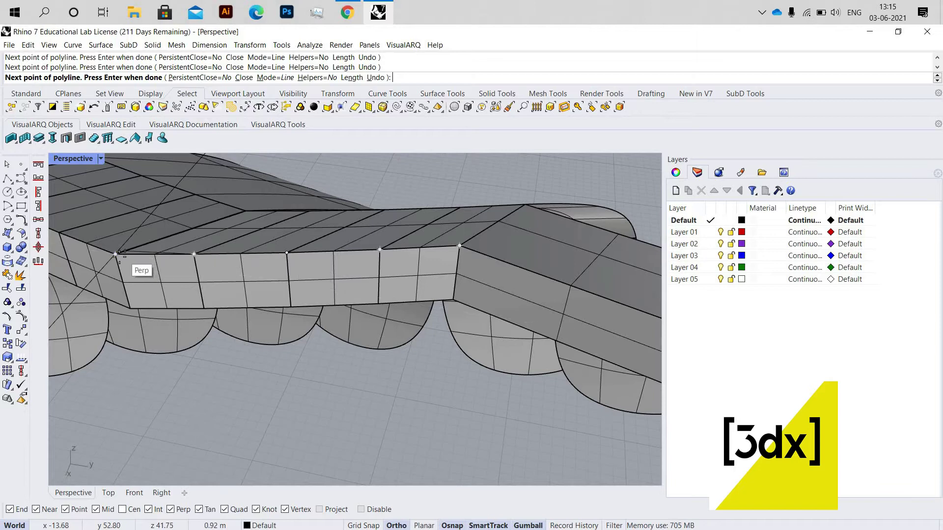
Trace the notch's second side with polyline points from the centre line to its far corner.
right_click_drag(187, 222, 339, 285)
scroll(295, 331, "up", 6)
left_click(347, 335)
left_click(231, 392)
scroll(226, 393, "down", 4)
left_click(287, 383)
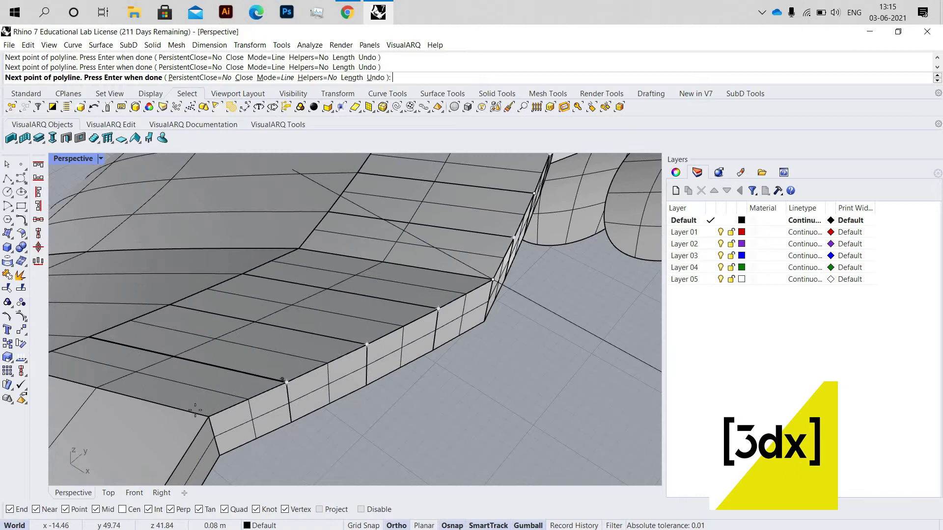
scroll(210, 267, "down", 5)
scroll(165, 346, "up", 4)
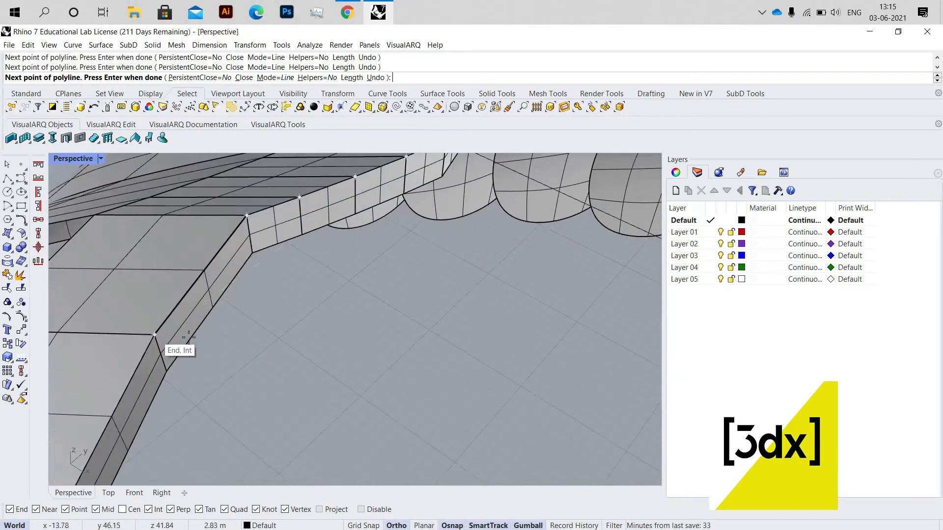
Continue the polyline past the notch through the first panel corners of the rim's opposite curved side.
left_click(160, 339)
scroll(150, 334, "down", 2)
scroll(140, 345, "up", 1)
left_click(132, 343)
scroll(170, 225, "down", 4)
scroll(141, 298, "up", 4)
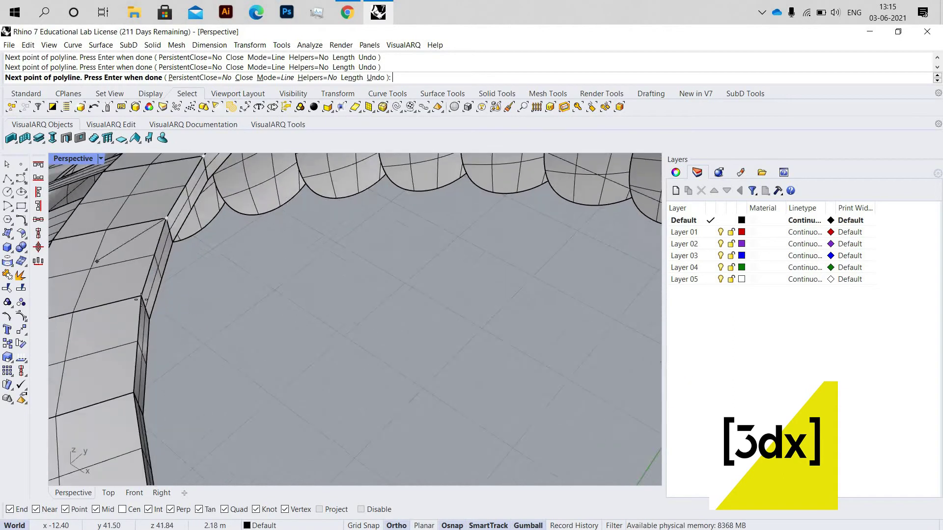
scroll(140, 335, "down", 2)
left_click(136, 338)
scroll(157, 324, "down", 3)
scroll(162, 339, "up", 5)
left_click(154, 381)
Extend the polyline along the middle of the opposite long side, snapping to each inner top corner.
scroll(153, 364, "down", 4)
right_click_drag(231, 299, 196, 282)
scroll(250, 301, "down", 5)
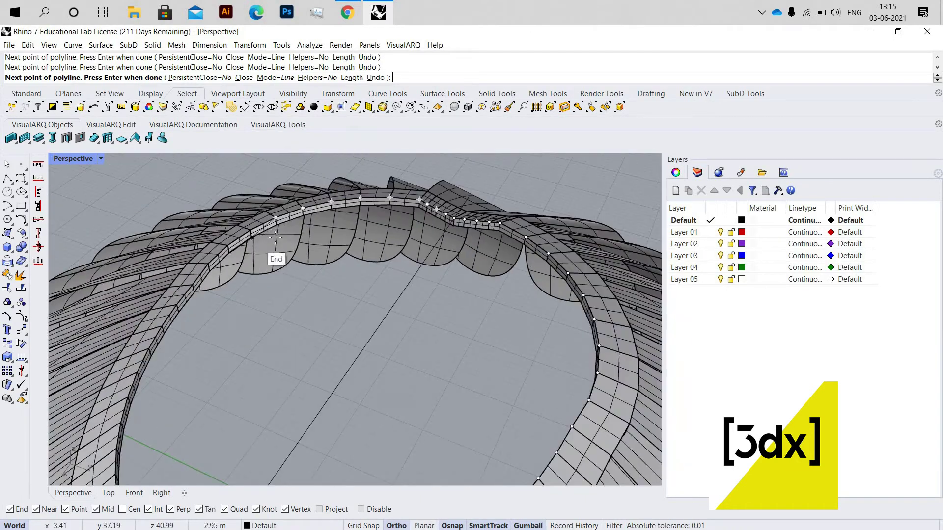
scroll(231, 246, "up", 6)
scroll(139, 305, "up", 5)
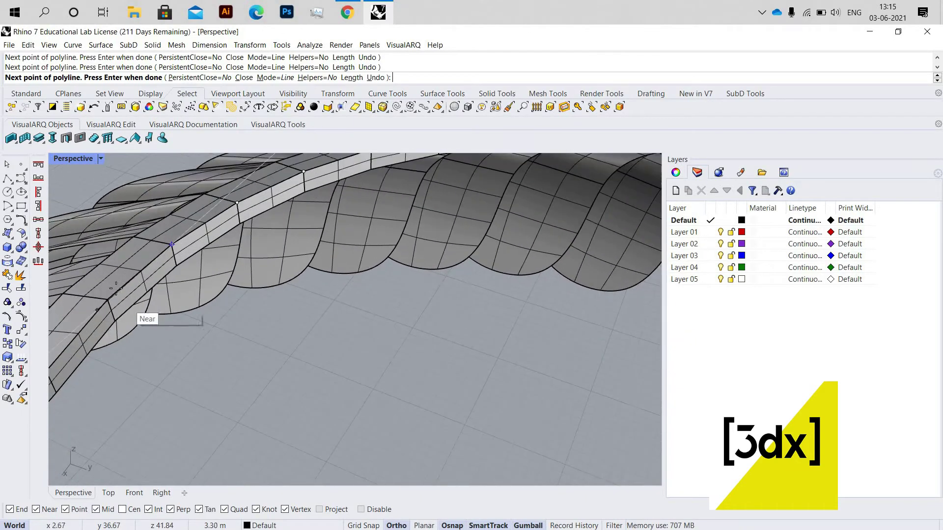
scroll(135, 321, "up", 2)
left_click(132, 318)
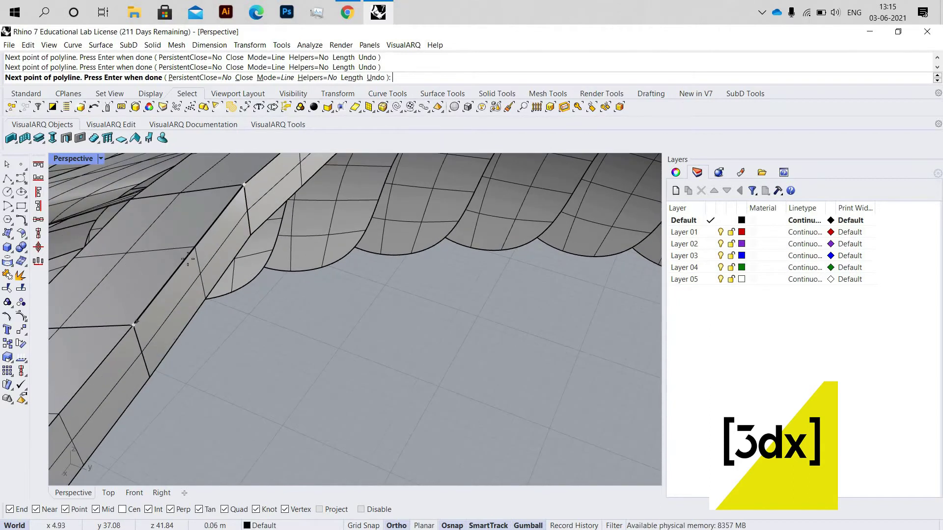
right_click_drag(132, 318, 139, 297, "shift")
scroll(341, 209, "down", 5)
scroll(268, 236, "up", 4)
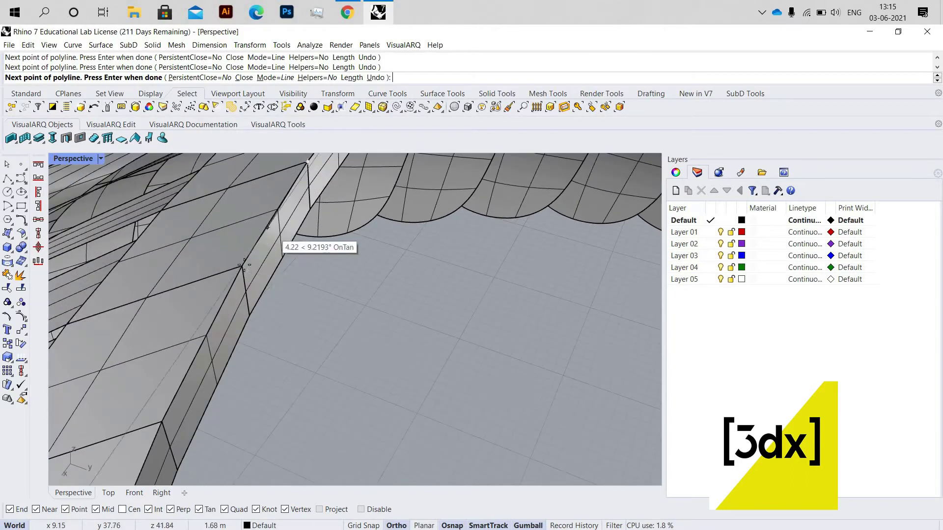
left_click(194, 124)
Continue the polyline past the middle of the opposite long side, snapping to the next three inner top corners.
scroll(198, 232, "down", 4)
right_click_drag(199, 232, 275, 275)
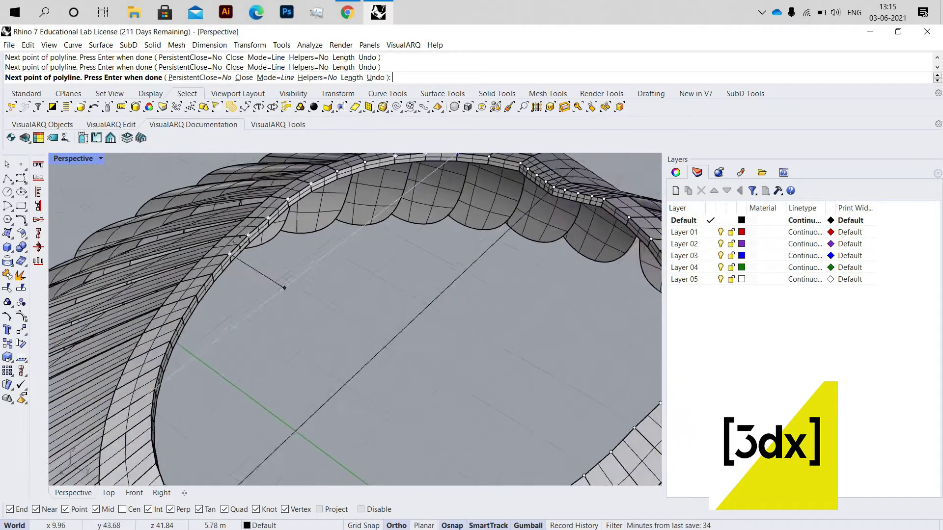
scroll(266, 245, "up", 4)
left_click(130, 357)
scroll(143, 350, "down", 5)
scroll(196, 301, "up", 5)
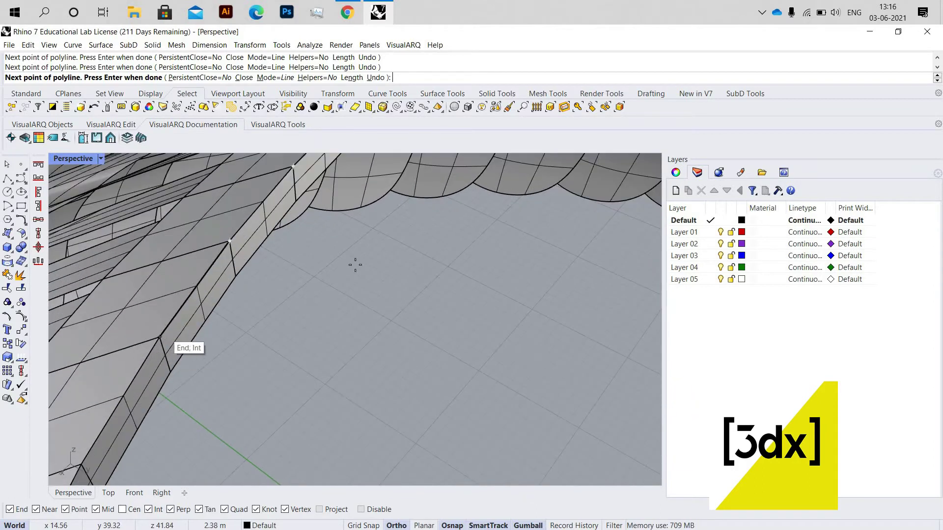
left_click(164, 326)
scroll(193, 284, "down", 5)
scroll(296, 298, "up", 5)
left_click(257, 316)
scroll(219, 374, "down", 1)
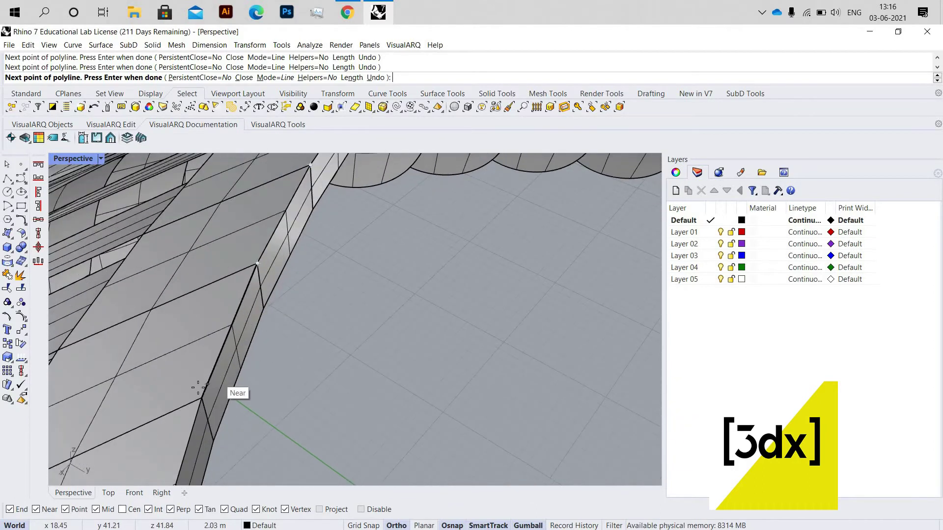
Extend the polyline around the rim's tightening curve, snapping a point to each inner top corner toward the starting end.
scroll(147, 380, "down", 5)
scroll(142, 319, "up", 4)
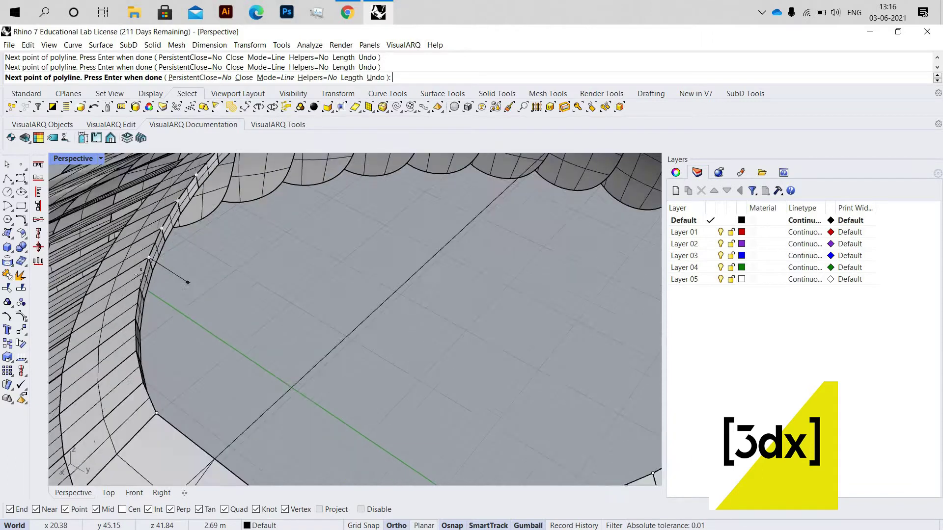
scroll(150, 283, "up", 5)
left_click(61, 302)
scroll(149, 246, "down", 3)
scroll(121, 371, "down", 3)
scroll(112, 379, "up", 3)
left_click(110, 376)
scroll(103, 374, "down", 3)
scroll(102, 369, "up", 3)
left_click(101, 365)
Snap to the last rim corner and close the polyline at its starting point.
scroll(105, 364, "down", 3)
scroll(120, 353, "up", 3)
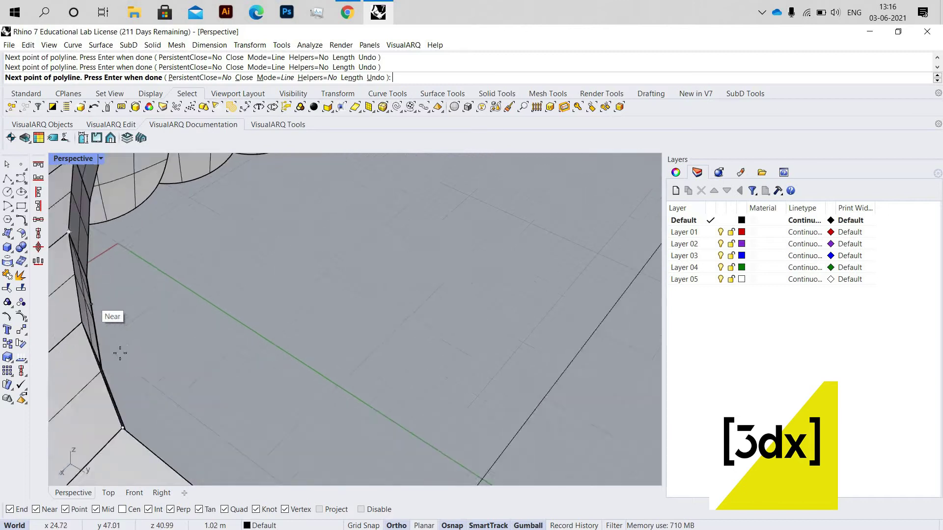
scroll(120, 353, "up", 3)
left_click(63, 416)
scroll(163, 303, "down", 4)
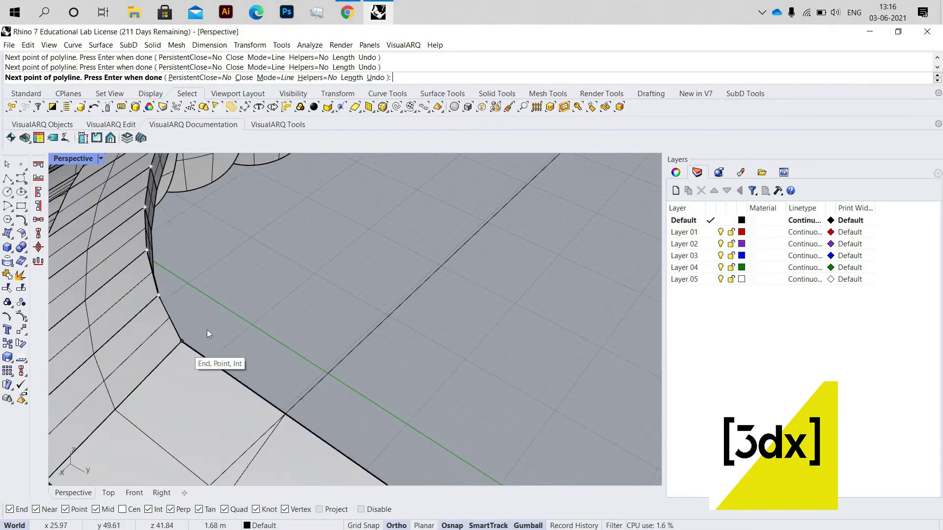
left_click(181, 343)
scroll(207, 329, "down", 6)
right_click_drag(221, 315, 339, 314)
Offset the closed rim outline inward by 5 m in the top view.
left_click(163, 293)
key("ctrl+m")
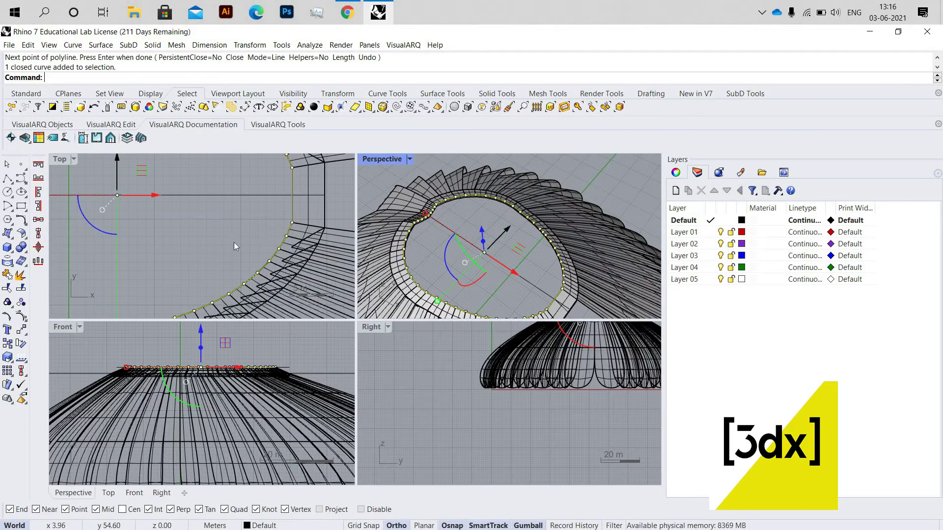
scroll(225, 231, "down", 8)
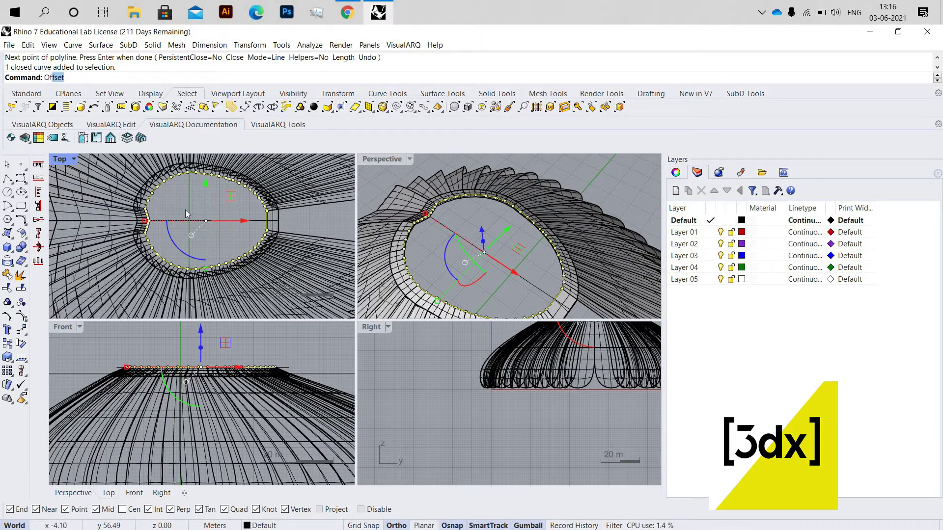
key("Return")
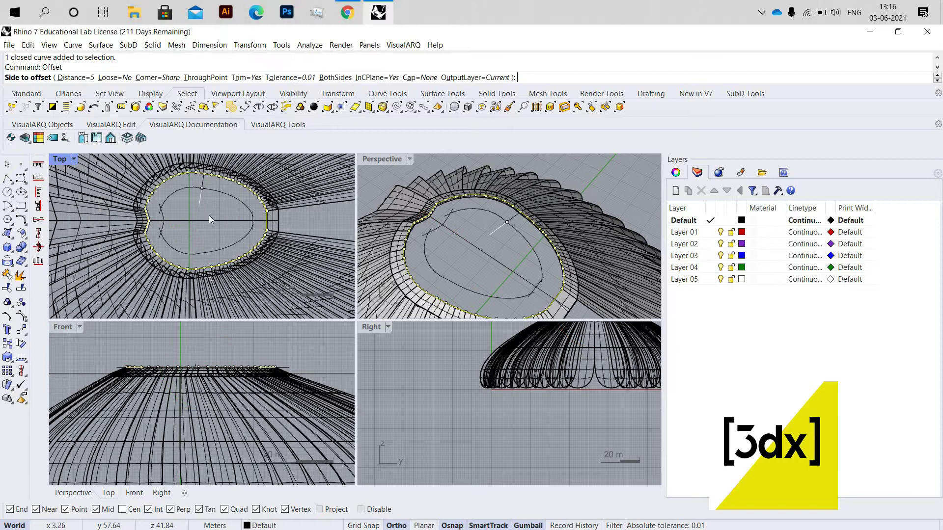
left_click(194, 211)
right_click_drag(203, 211, 222, 196)
Offset the new curve inward by another 5 m and delete the intermediate curve.
left_click(245, 211)
scroll(212, 198, "up", 4)
left_click(215, 189)
right_click(213, 193)
left_click(202, 211)
left_click(235, 207)
left_click(234, 206)
right_click(234, 205)
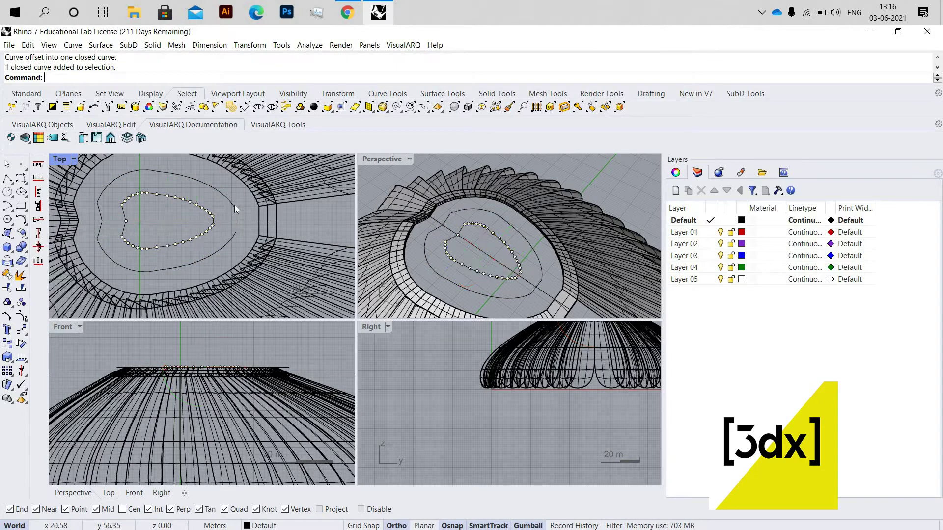
key("Delete")
Move the remaining inner curve about 5 m along the centre line toward the notch.
left_click(201, 231)
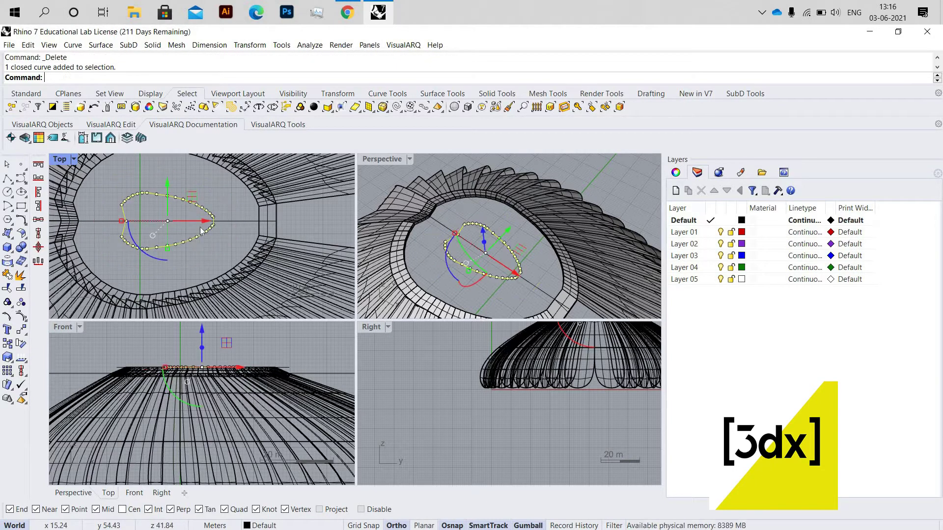
left_click_drag(173, 223, 150, 223)
key("Escape")
key("Escape")
Raise the small inner curve to about 7 m above the traced rim outline.
double_click(390, 161)
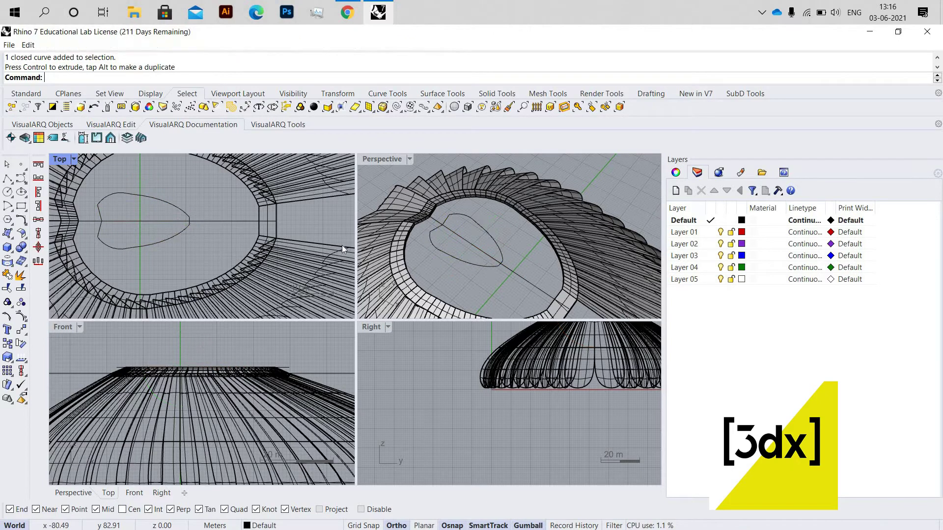
right_click_drag(325, 230, 329, 249)
scroll(329, 249, "down", 4)
scroll(325, 253, "up", 3)
left_click(276, 229)
left_click_drag(278, 230, 344, 173)
left_click(462, 201)
right_click_drag(496, 265, 452, 343)
left_click(436, 339)
left_click(486, 373)
left_click(311, 332)
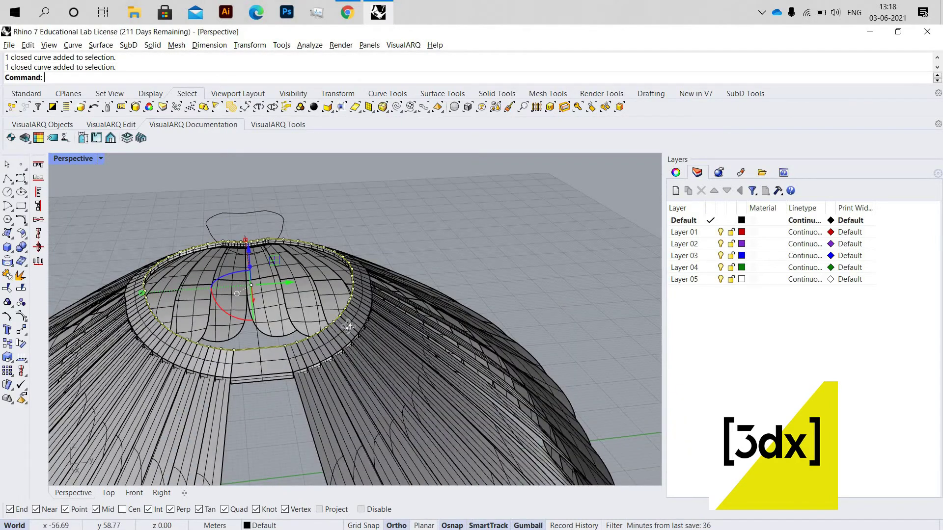
right_click_drag(348, 327, 407, 240)
left_click(407, 241, "shift")
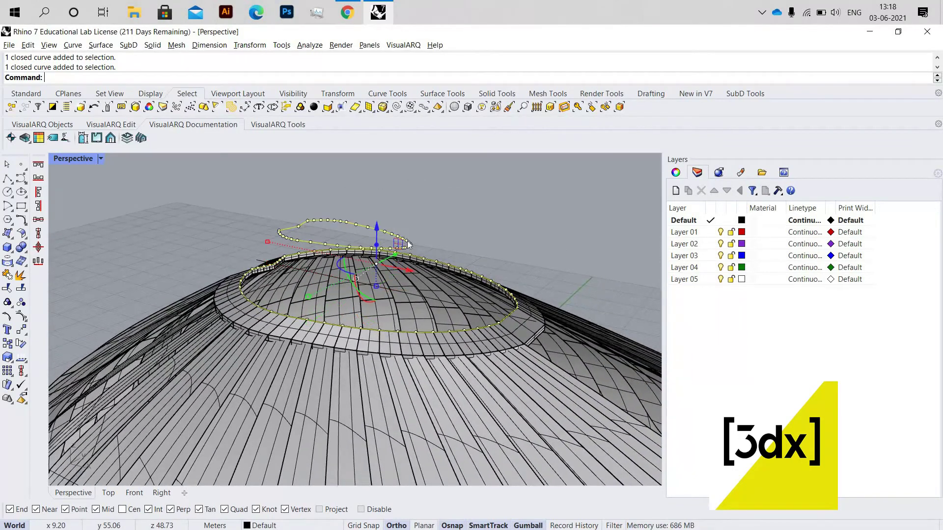
key("Escape")
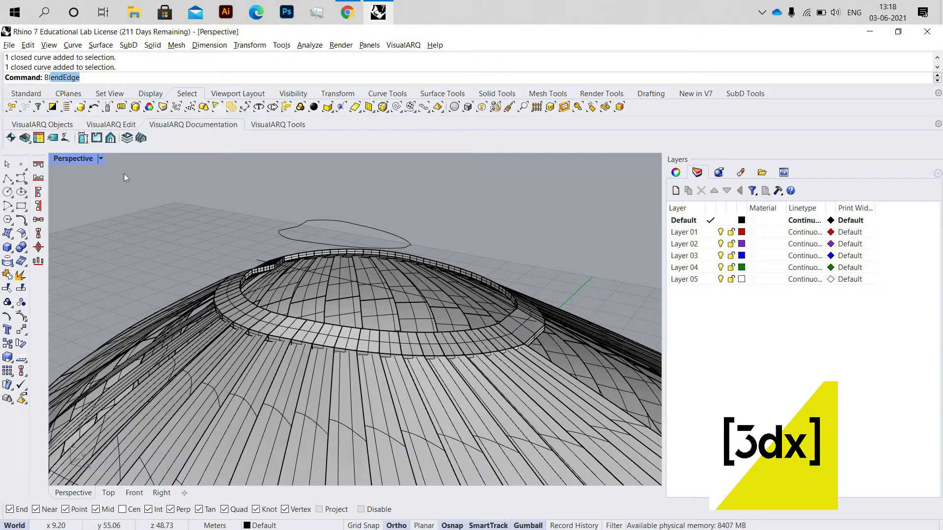
Start a curve blend (BlendCrv) between the traced rim outline and the raised curve.
left_click(105, 91)
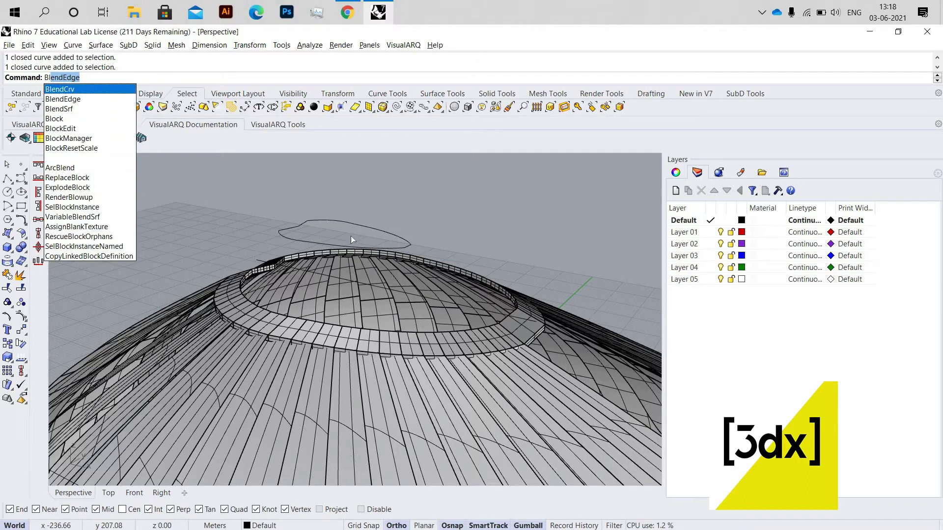
left_click(505, 317)
left_click(505, 315)
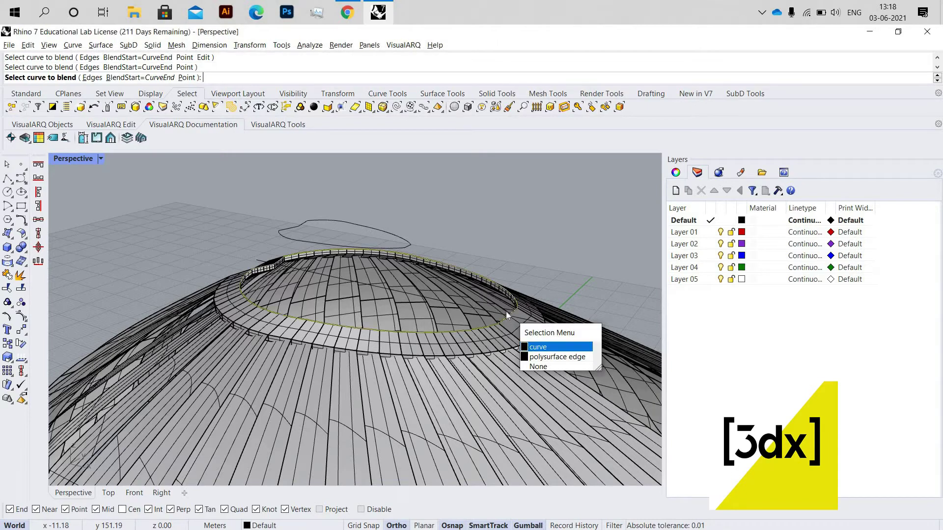
right_click_drag(358, 233, 335, 242)
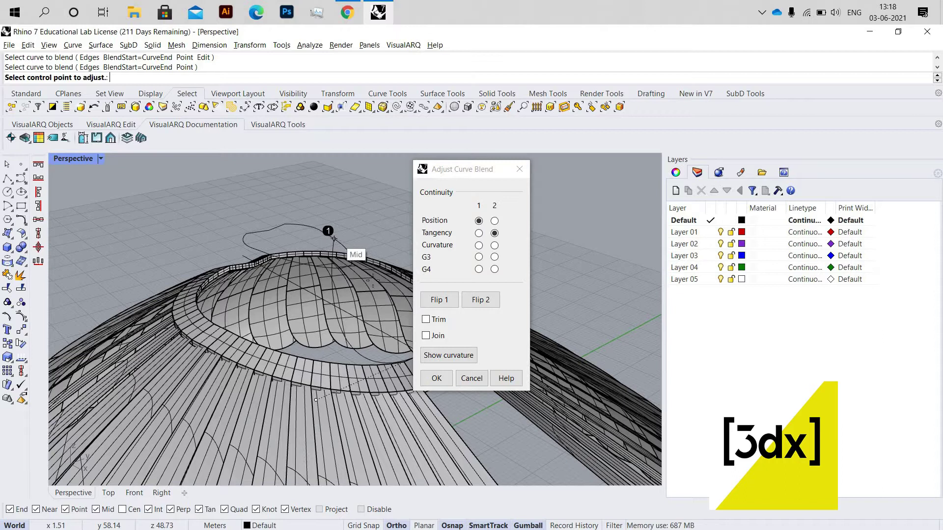
Adjust the blend's control point at end 1 near the raised curve.
left_click(334, 239)
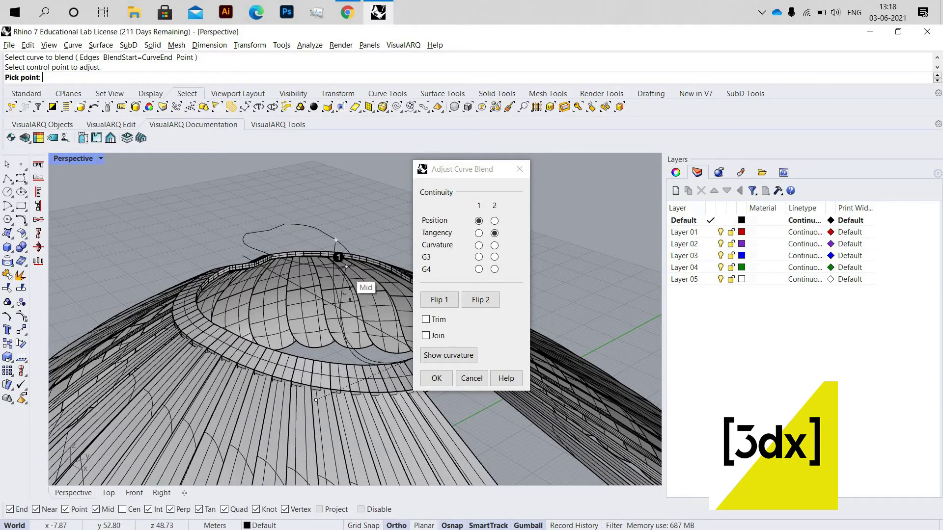
left_click(304, 280)
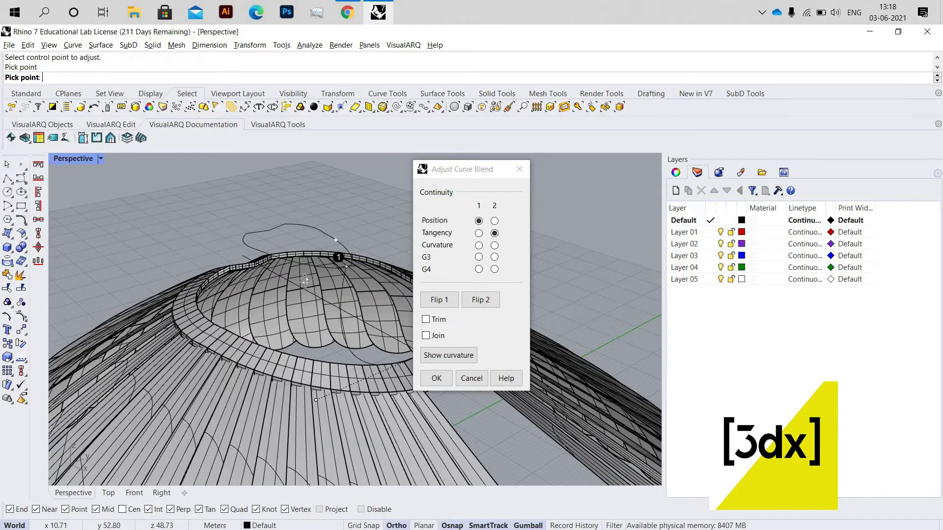
scroll(305, 281, "down", 4)
right_click_drag(321, 299, 299, 332)
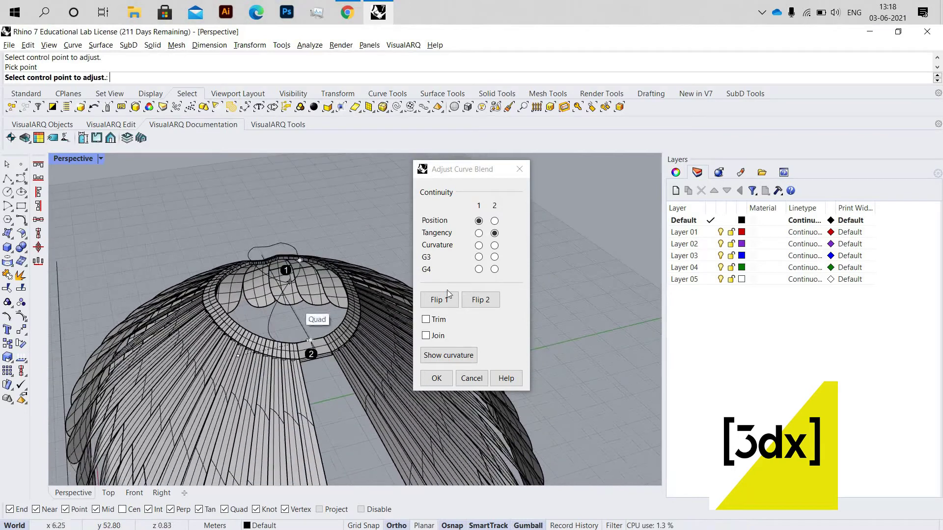
Try Position, Tangency, Curvature and G3 continuity for the blend's ends and compare the resulting curve shapes.
left_click(478, 233)
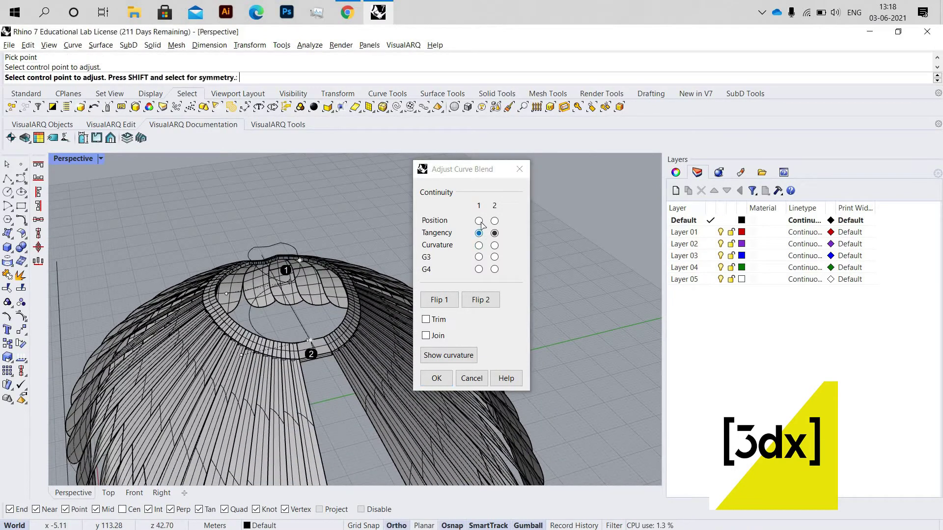
left_click(494, 221, "shift")
right_click_drag(321, 292, 371, 253)
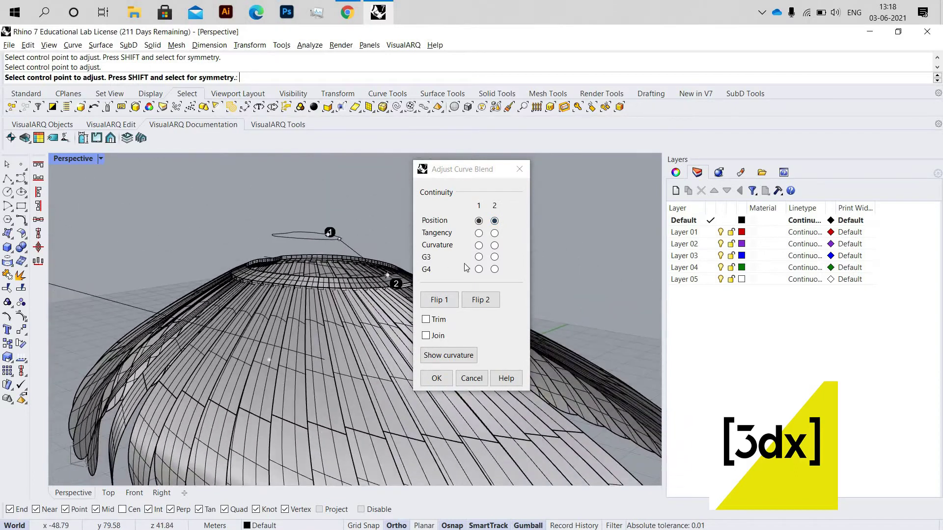
left_click(494, 234)
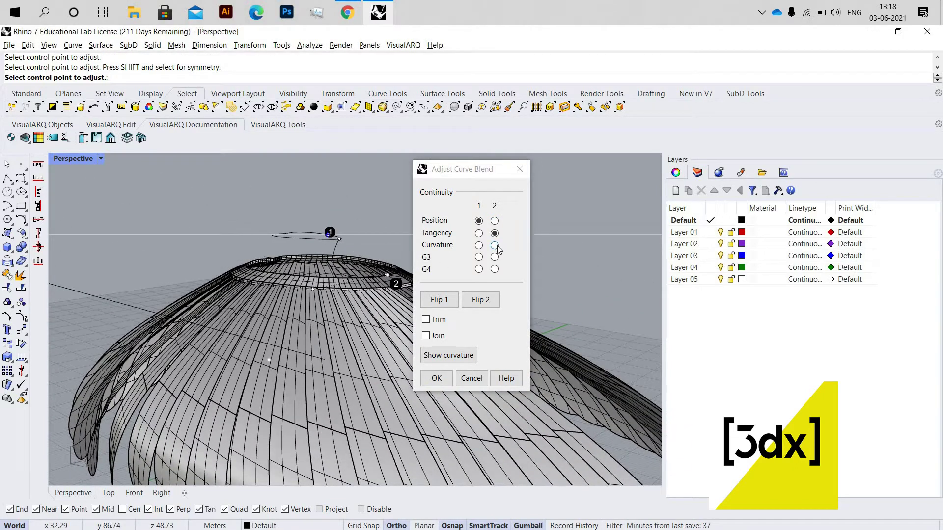
left_click(495, 245)
left_click(495, 269)
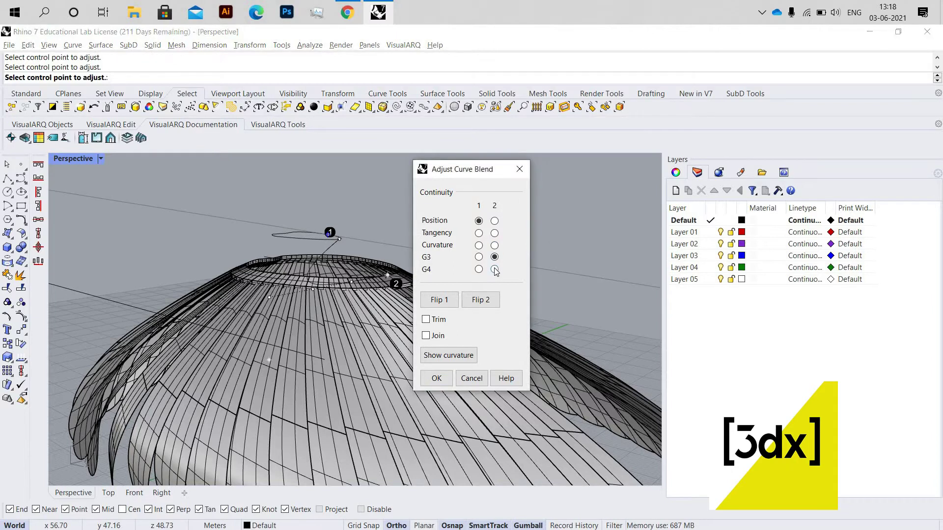
left_click(495, 233)
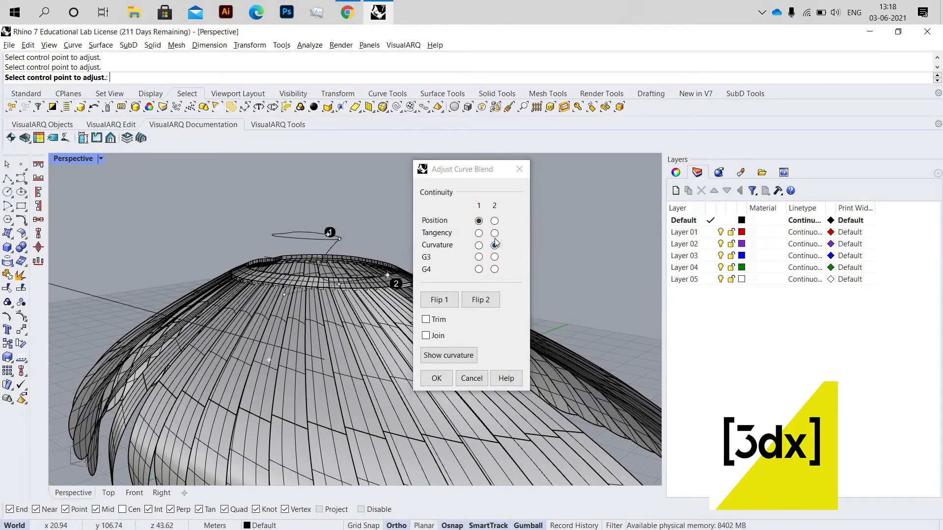
right_click_drag(390, 267, 321, 237)
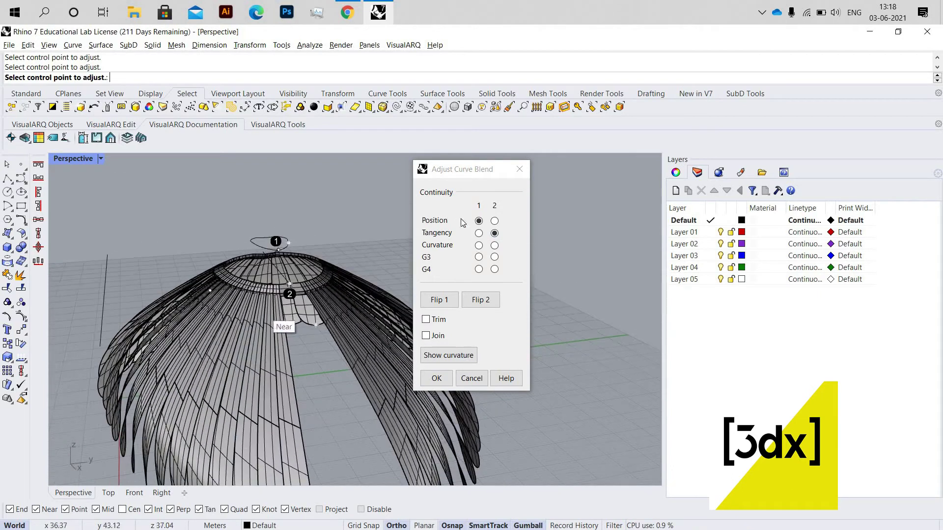
Set the blend to Tangency at end 1 and Position at end 2, reposition its tangency handle, and accept the curve.
left_click(494, 222)
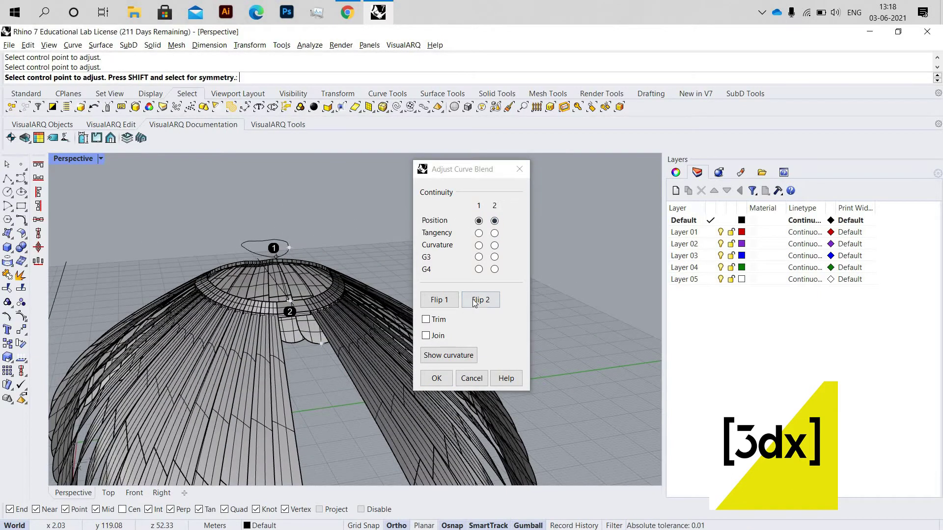
left_click(479, 233)
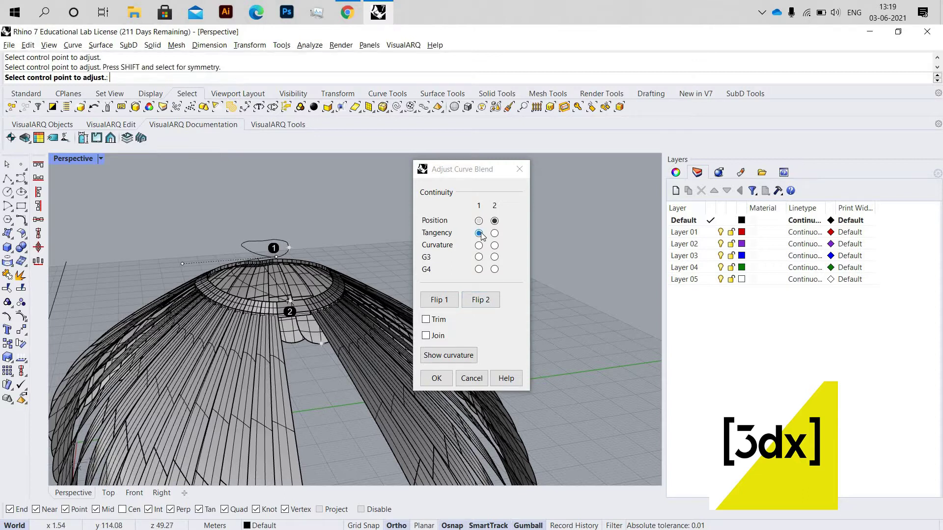
left_click(182, 264)
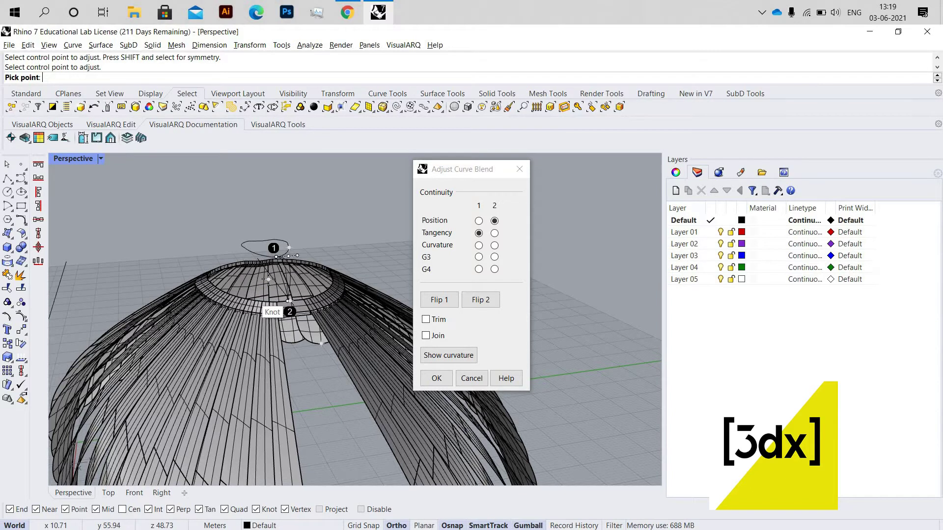
left_click(281, 309)
right_click_drag(282, 313, 325, 338)
scroll(326, 341, "up", 3)
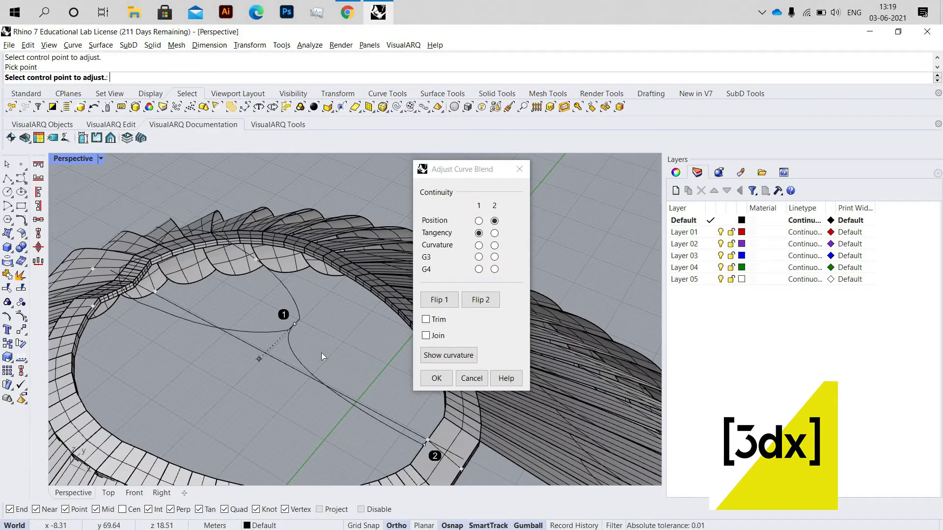
key("Return")
key("Return")
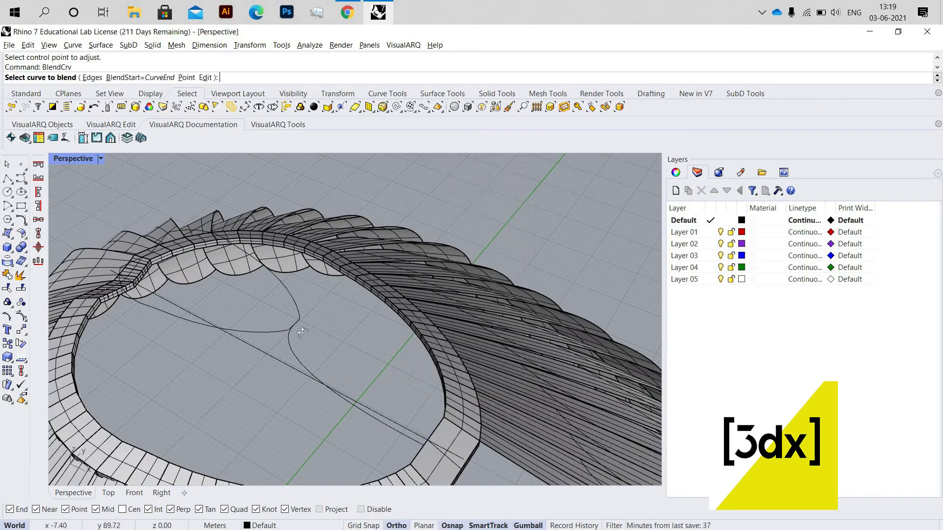
scroll(325, 320, "down", 5)
left_click(331, 315)
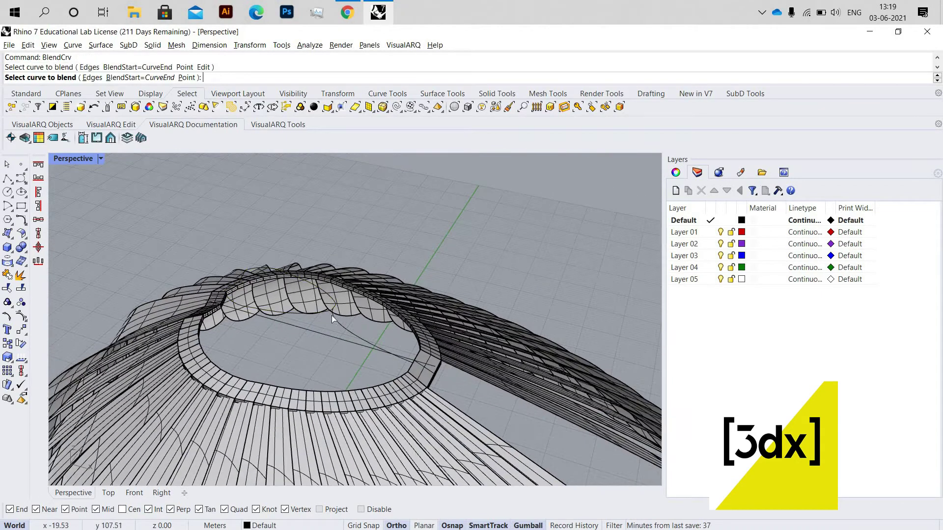
scroll(332, 316, "up", 3)
key("Escape")
Examine the blend curve, especially where it meets the rim's straight end beside the centre line.
left_click(344, 326)
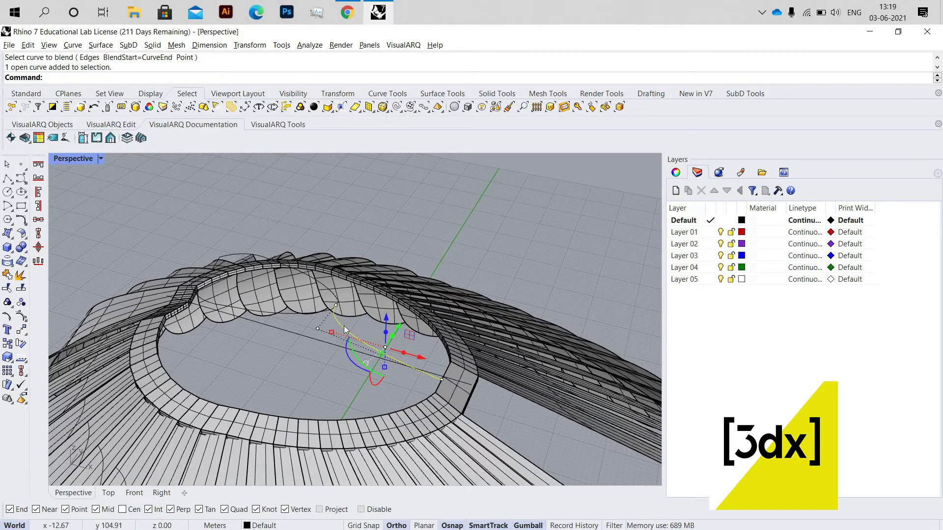
type("S")
key("Escape")
key("Escape")
right_click_drag(419, 386, 533, 405)
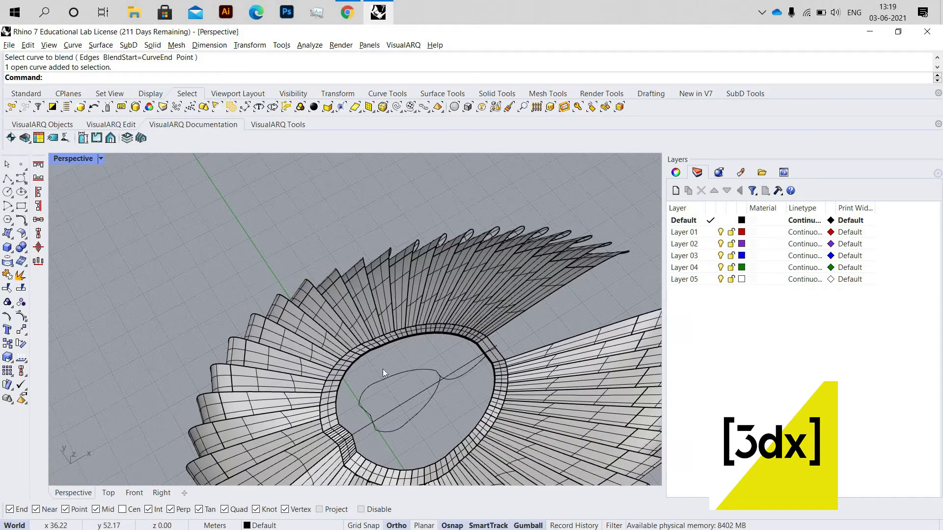
scroll(378, 371, "up", 9)
key("Escape")
right_click_drag(510, 329, 520, 232)
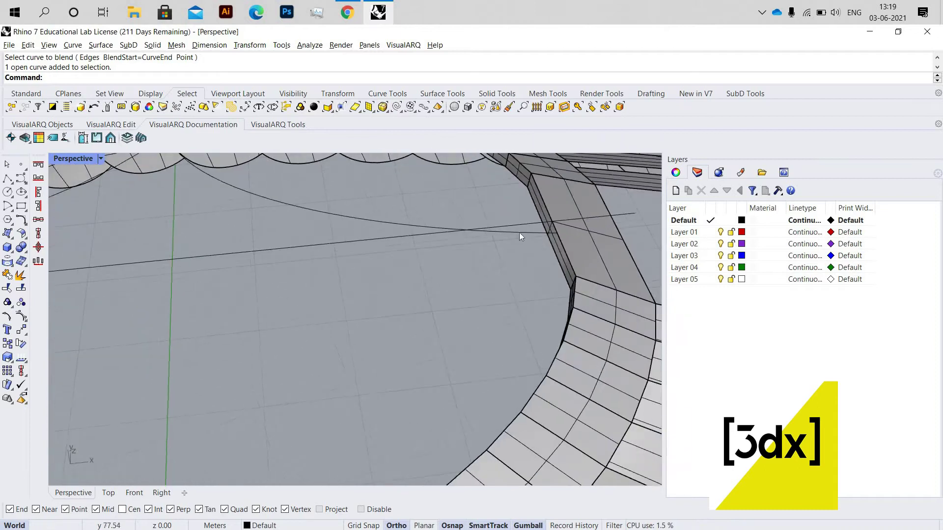
Snap the blend curve's lower end to the midpoint of the rim's straight inner edge.
left_click(514, 230)
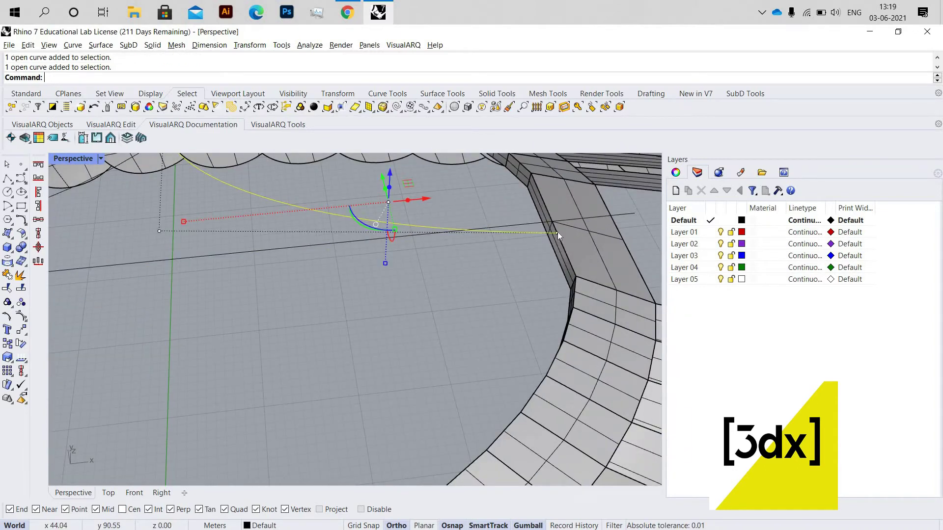
left_click(557, 233)
left_click_drag(557, 232, 553, 222)
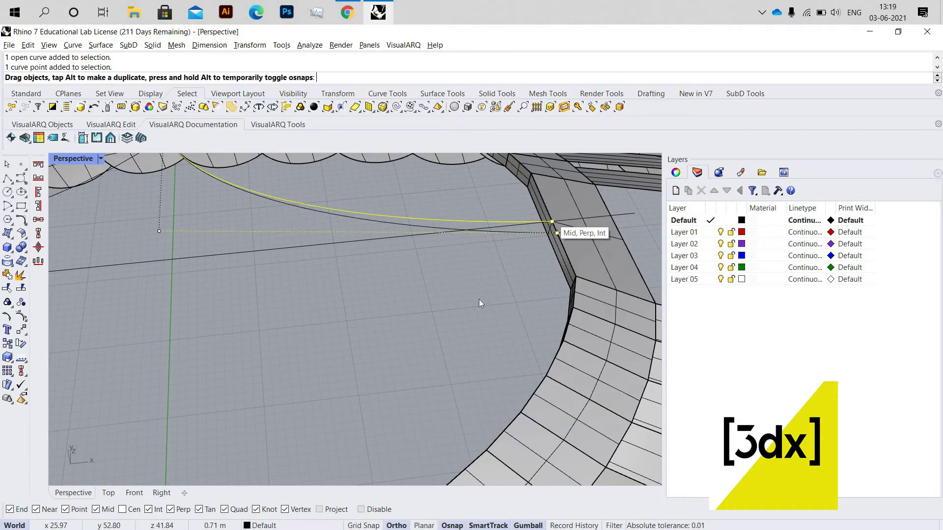
Reposition the blend curve's upper end point onto the tip of the raised inner curve.
scroll(420, 255, "down", 6)
scroll(426, 257, "up", 4)
left_click(426, 258)
left_click_drag(425, 258, 422, 244)
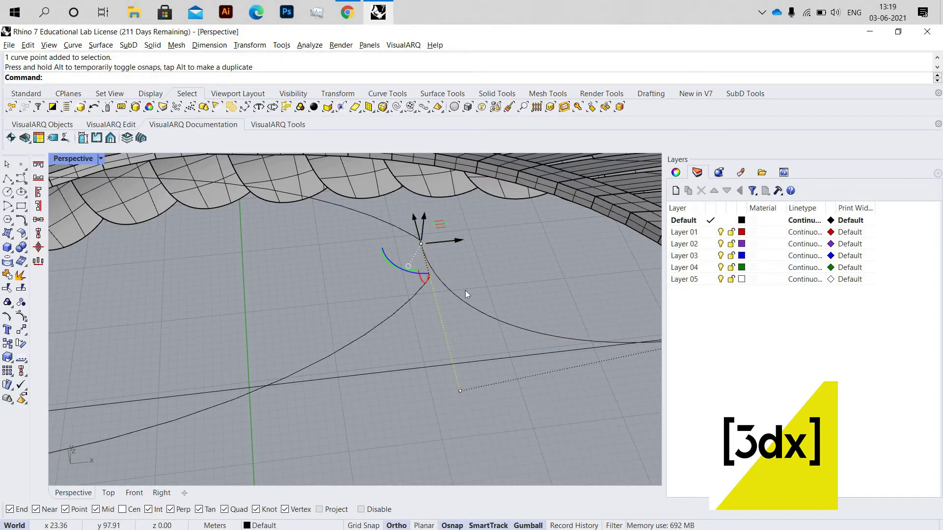
scroll(326, 270, "down", 5)
scroll(303, 273, "up", 5)
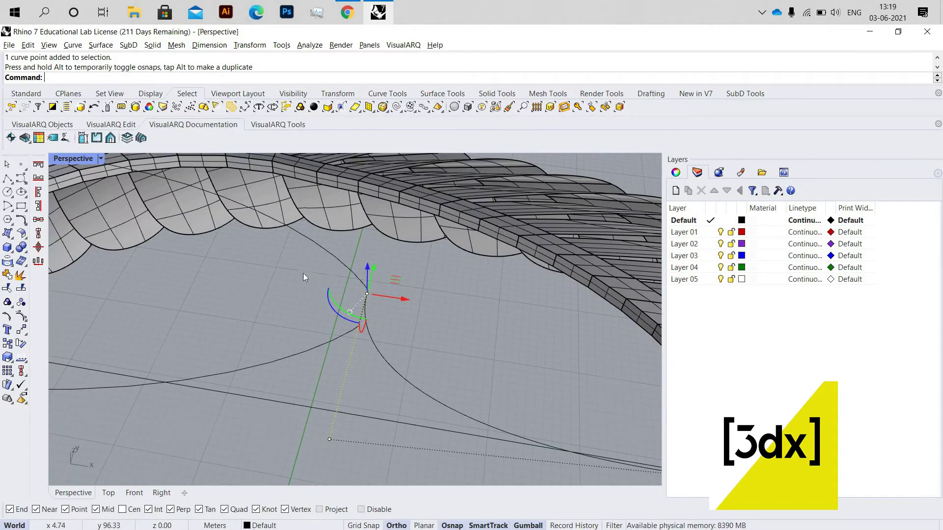
left_click_drag(321, 264, 301, 323)
scroll(365, 348, "down", 6)
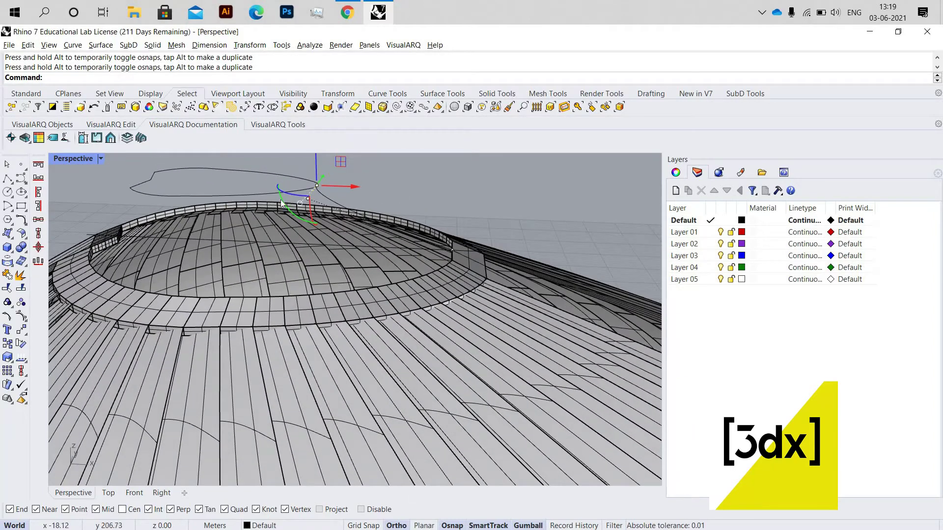
scroll(305, 318, "up", 4)
scroll(300, 322, "down", 5)
right_click_drag(322, 343, 362, 384)
scroll(286, 345, "up", 2)
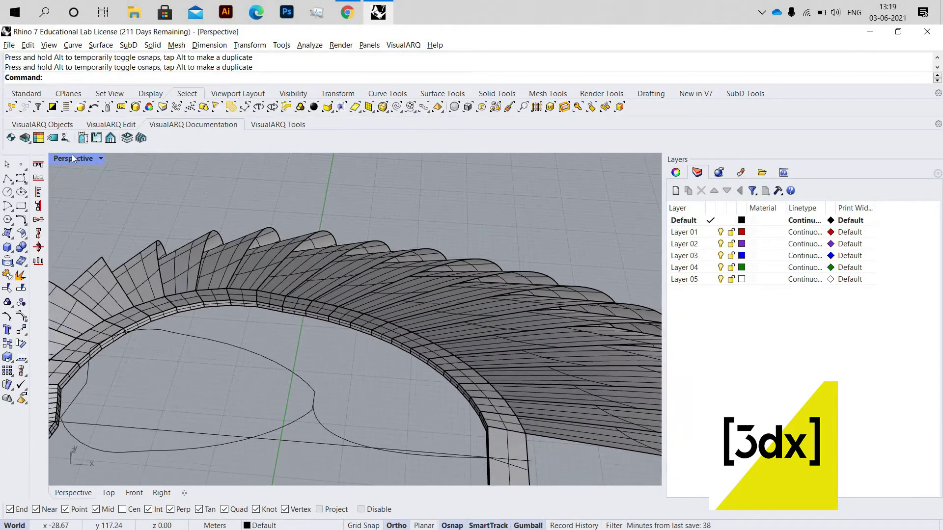
Move the blend curve's middle control point onto the centre line and lower it so the curve sweeps concavely down to the rim.
double_click(74, 159)
scroll(220, 408, "down", 2)
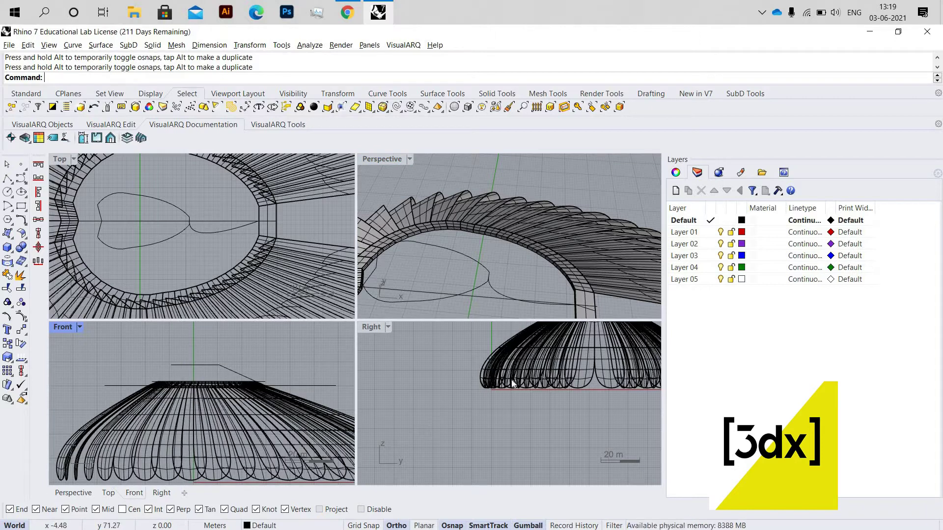
scroll(405, 426, "down", 10)
scroll(466, 387, "up", 10)
scroll(233, 368, "up", 6)
left_click(233, 371)
right_click_drag(545, 238, 460, 239)
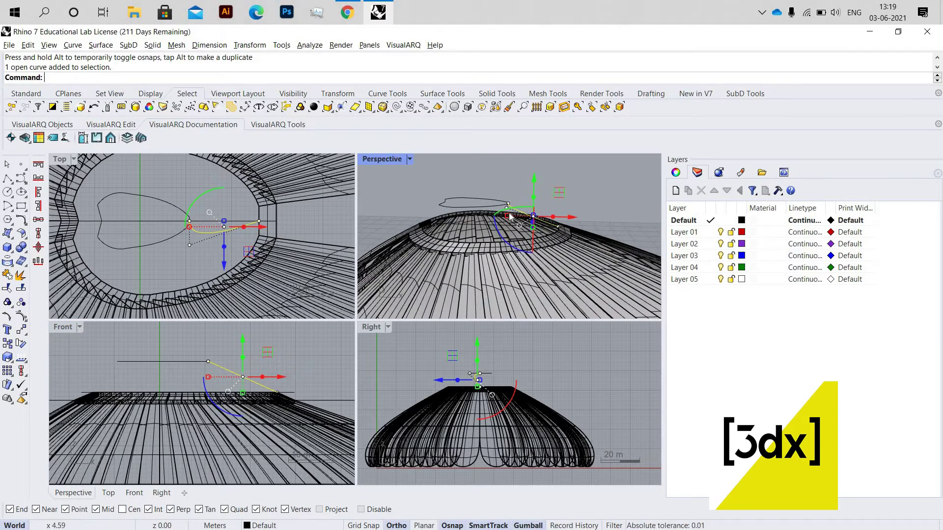
scroll(509, 209, "up", 2)
left_click(506, 195)
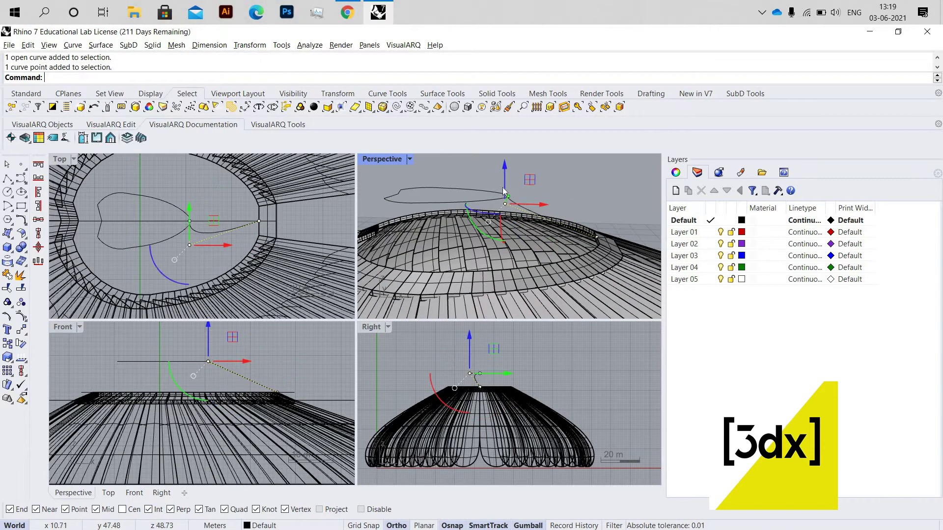
left_click_drag(506, 208, 470, 210)
right_click_drag(470, 211, 432, 234)
left_click_drag(435, 227, 502, 256)
key("Escape")
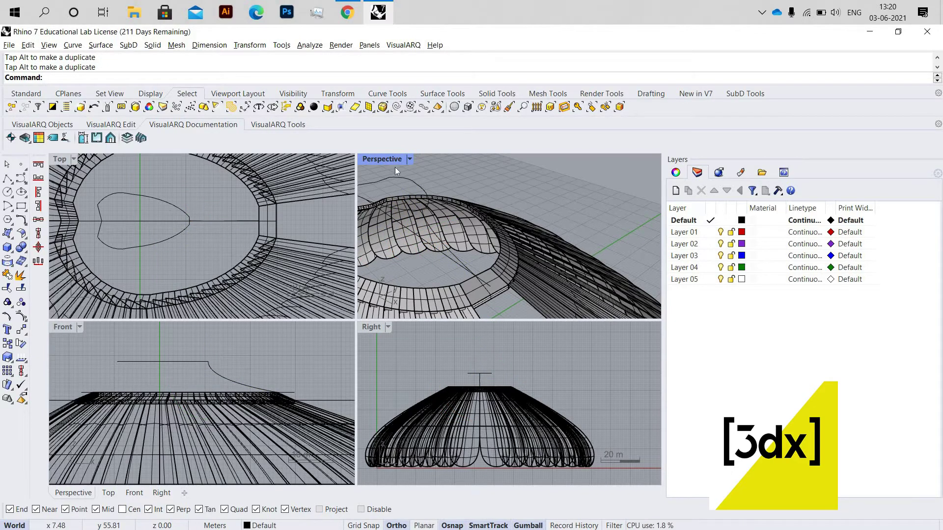
Create a closed Sweep2 surface between the raised curve and the rim's inner edge, using the blend curve as cross section without changing it.
key("ctrl+m")
scroll(414, 314, "down", 6)
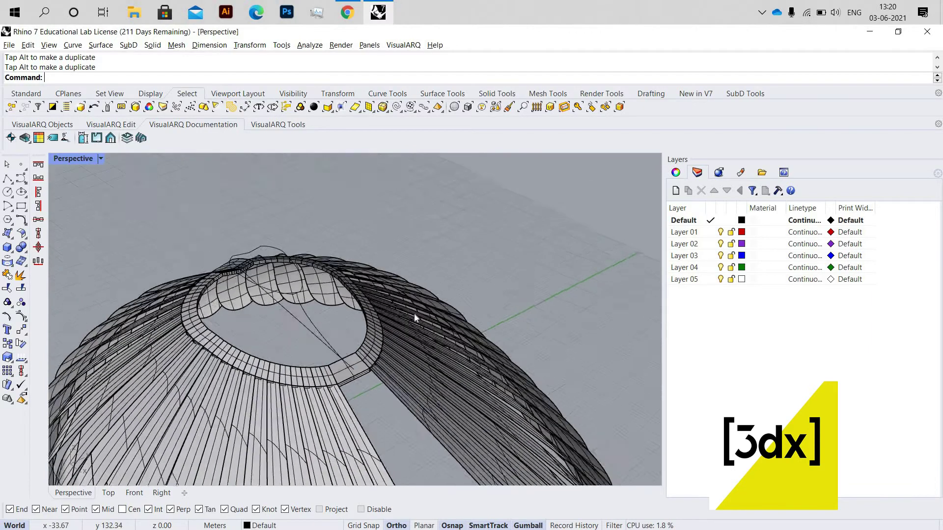
right_click_drag(414, 314, 413, 314)
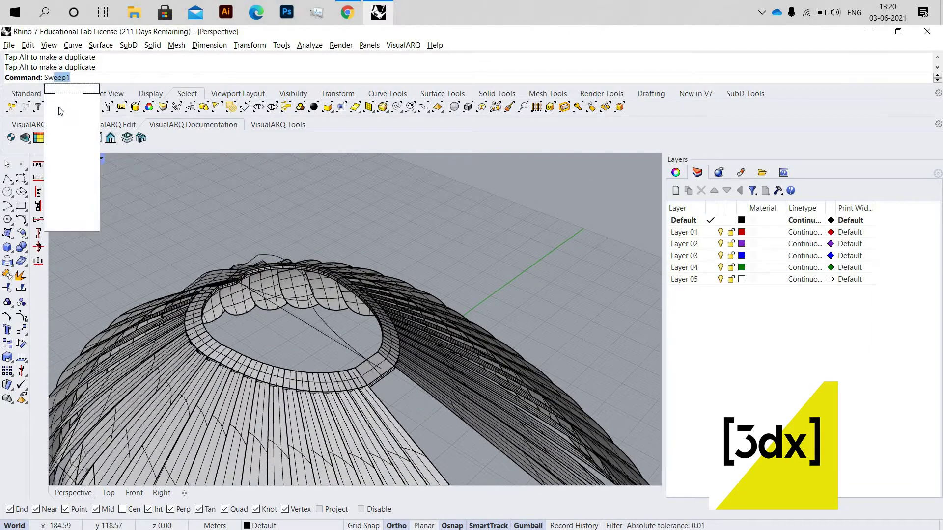
left_click(62, 119)
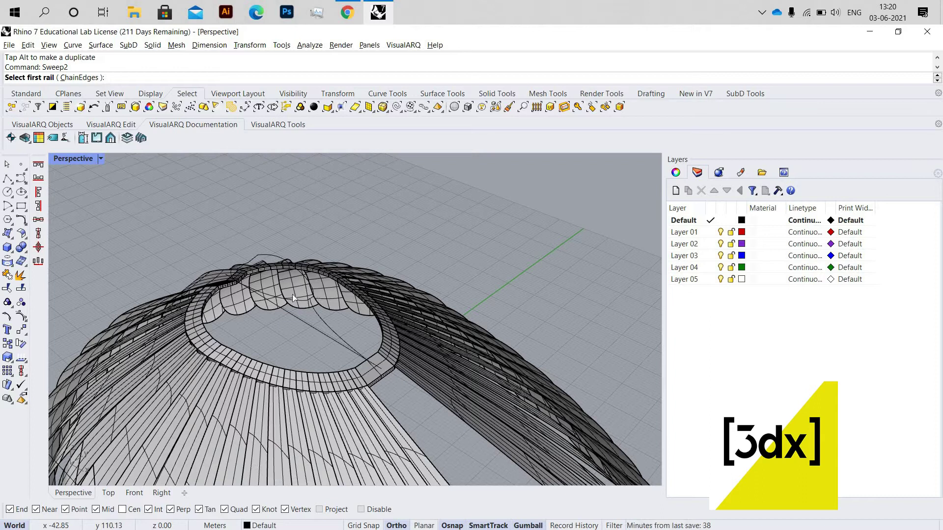
left_click(363, 363)
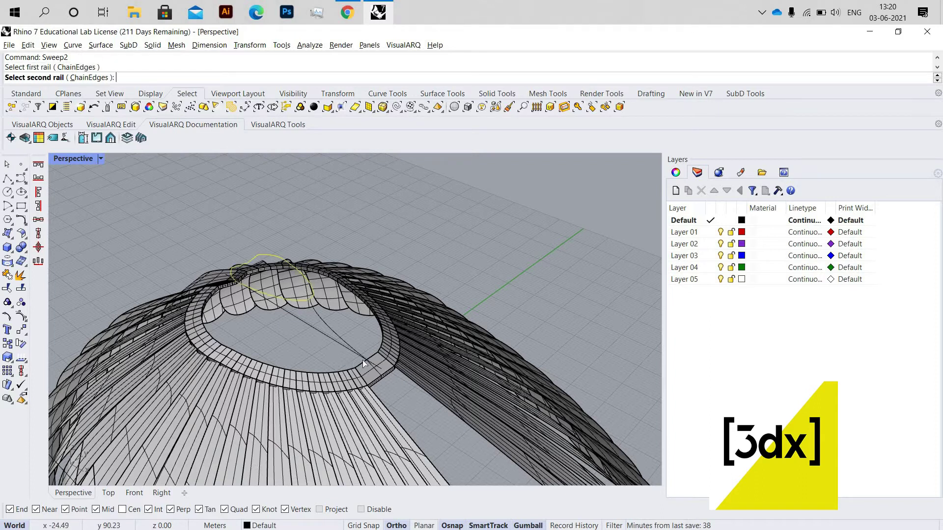
left_click(359, 362)
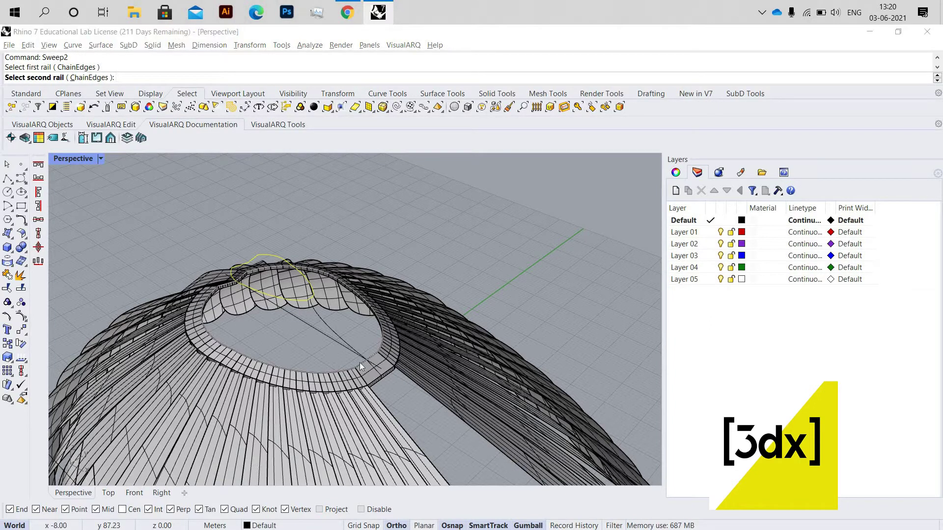
left_click(334, 319)
left_click(323, 319)
key("Return")
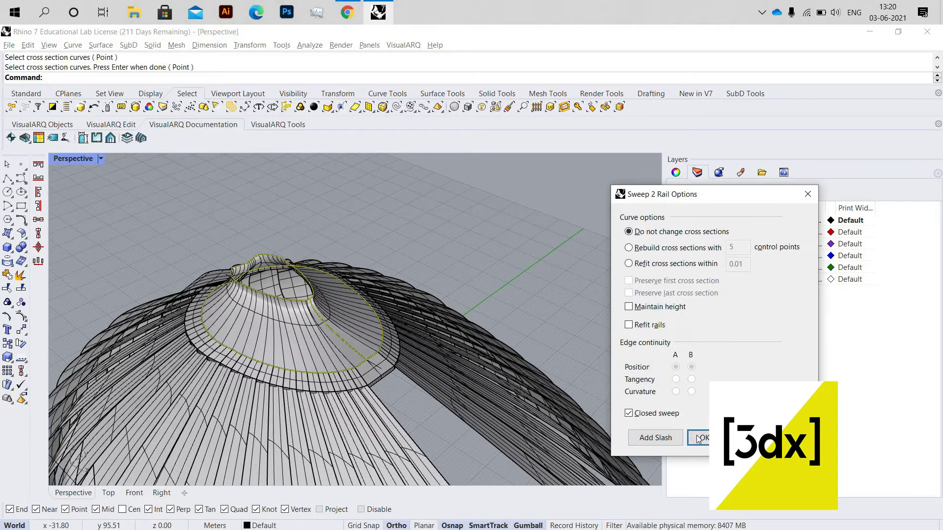
left_click(698, 438)
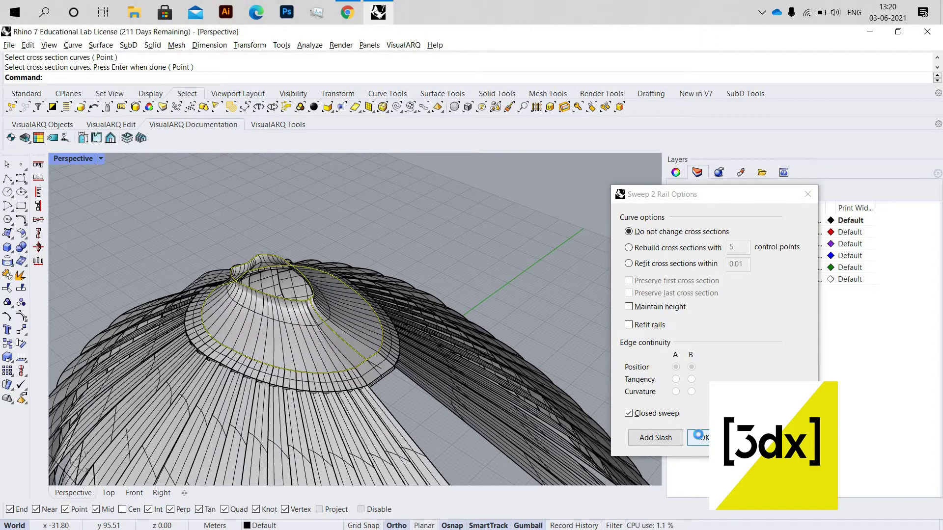
Compare the swept crown surface on the canopy with the UAE Pavilion reference images in Chrome.
right_click_drag(288, 266, 364, 321)
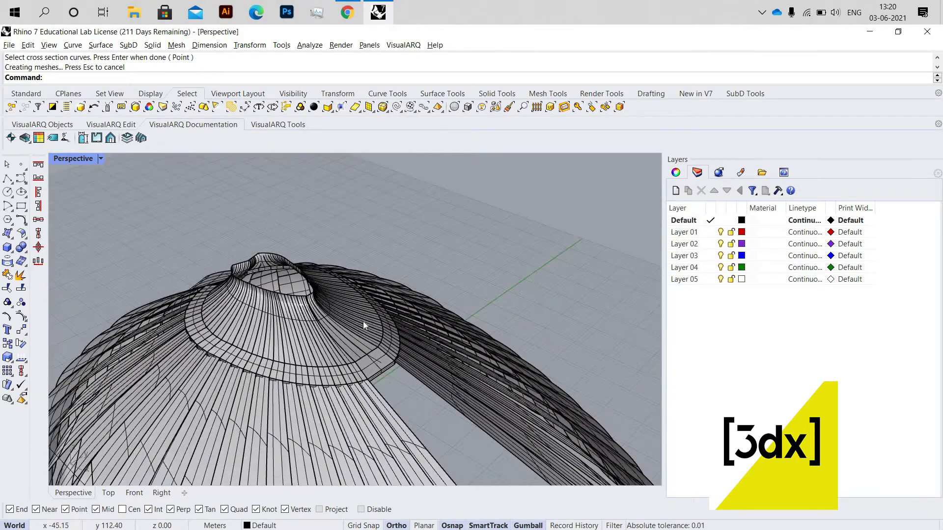
scroll(290, 291, "down", 5)
right_click_drag(325, 200, 316, 179)
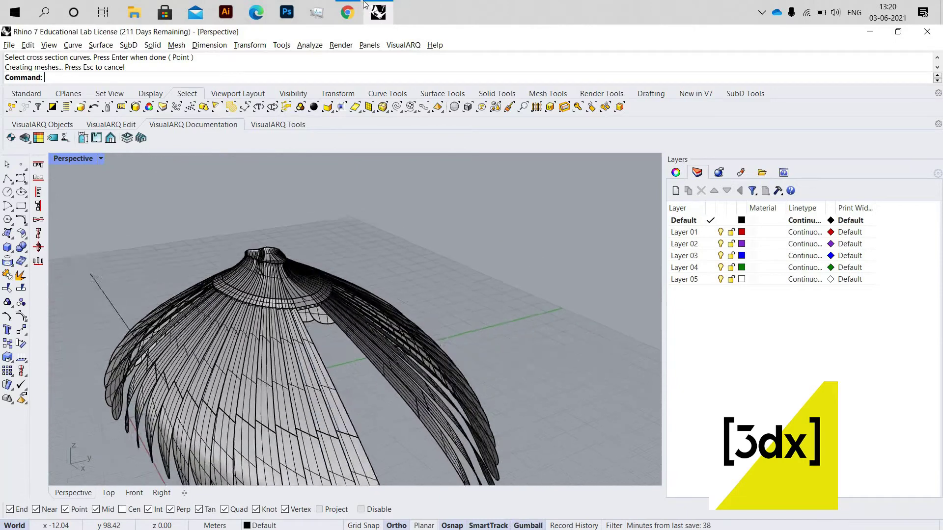
left_click(346, 12)
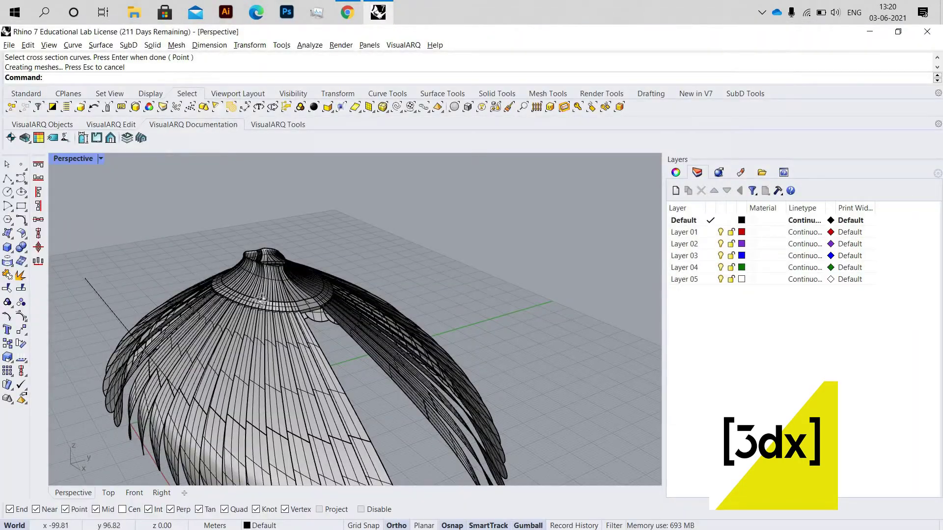
scroll(262, 300, "up", 5)
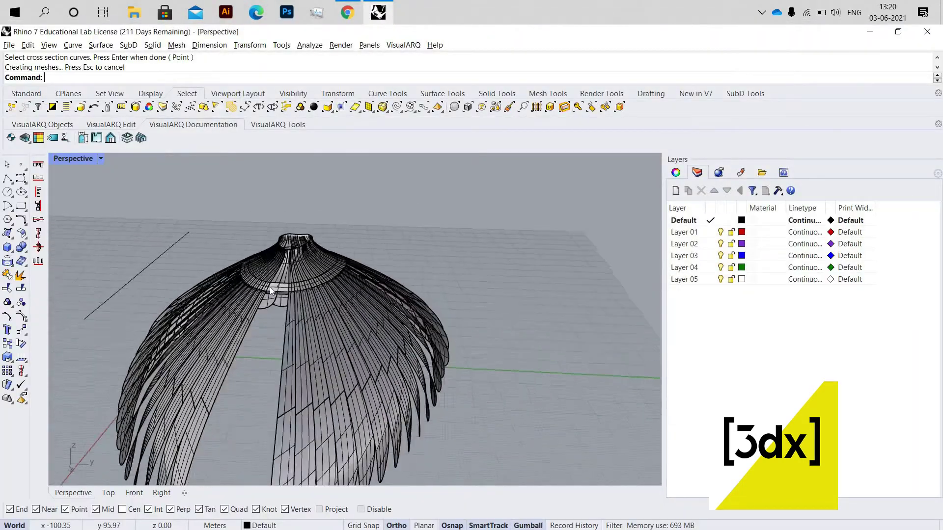
scroll(319, 306, "up", 3)
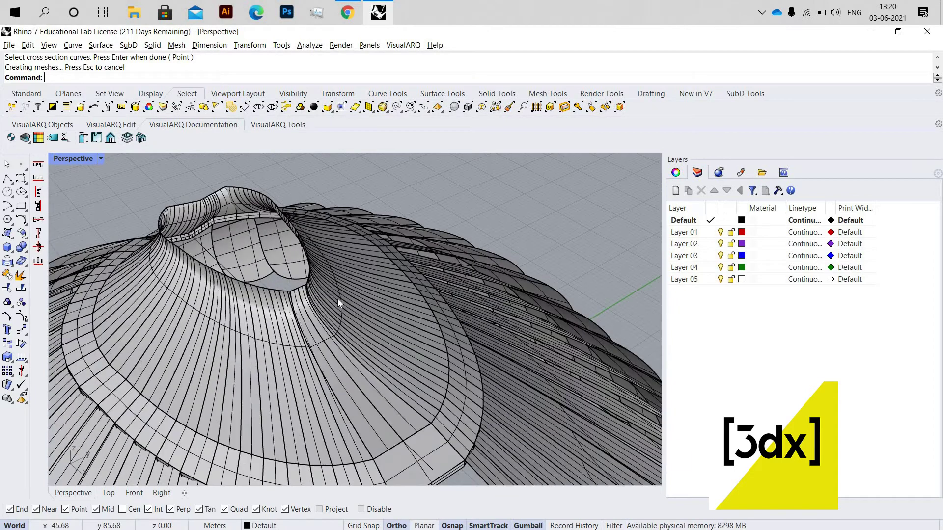
Try offsetting the swept crown surface by 0.25 m with all directions flipped inward and Solid set to No.
left_click(338, 299)
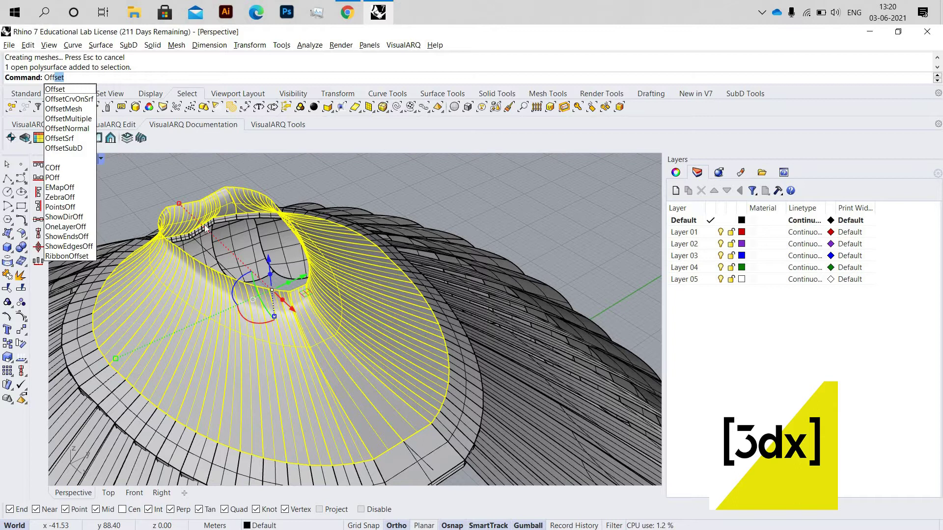
key("Up")
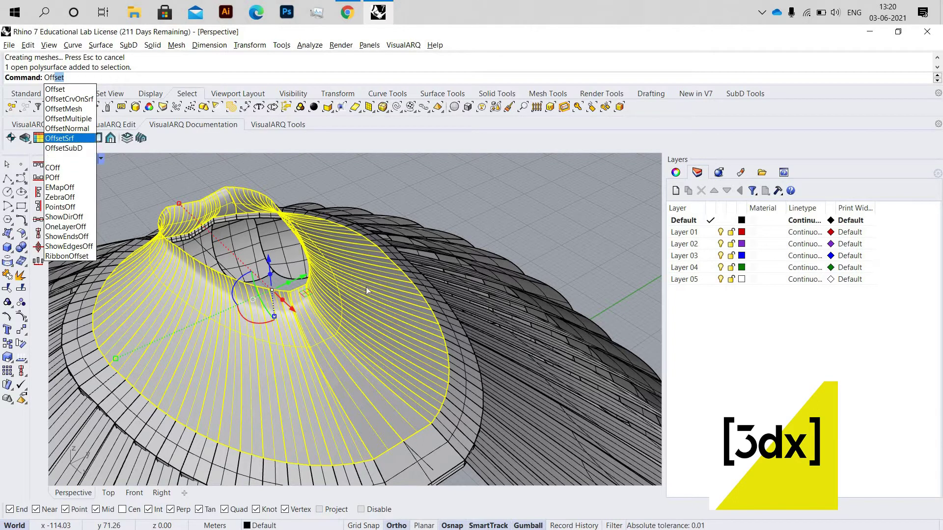
key("Return")
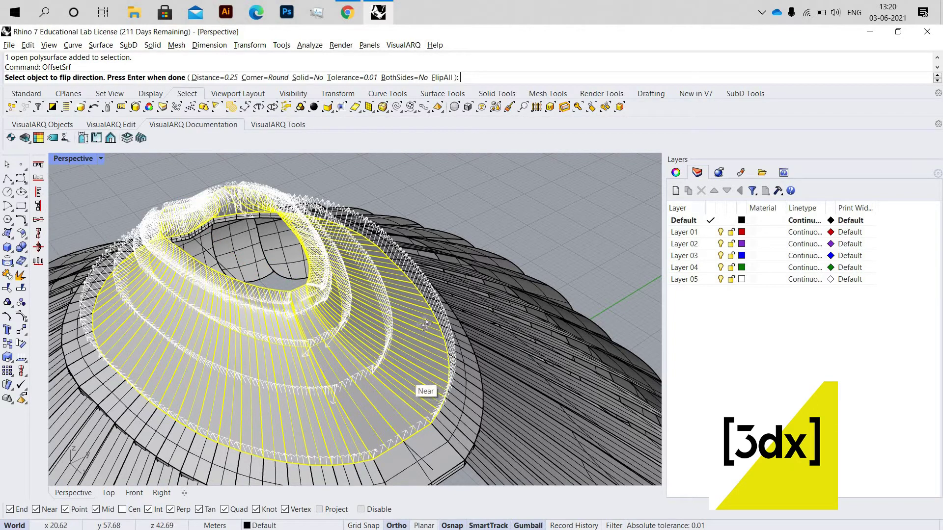
right_click_drag(425, 325, 433, 326)
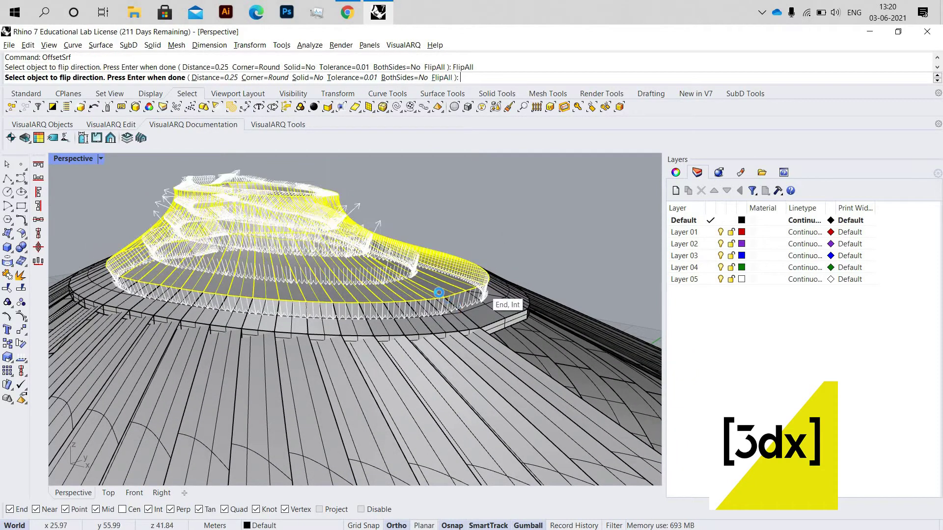
key("Return")
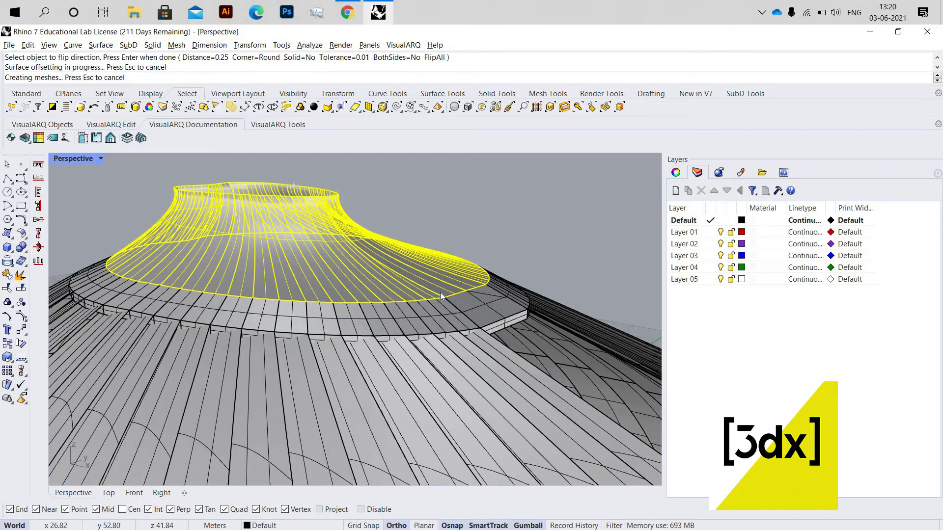
Examine the offset crown surface around the top opening, and undo the surface offset.
right_click_drag(398, 346, 395, 299)
key("Escape")
scroll(353, 291, "up", 3)
scroll(391, 289, "up", 4)
scroll(397, 307, "down", 3)
scroll(413, 314, "down", 4)
key("ctrl+z")
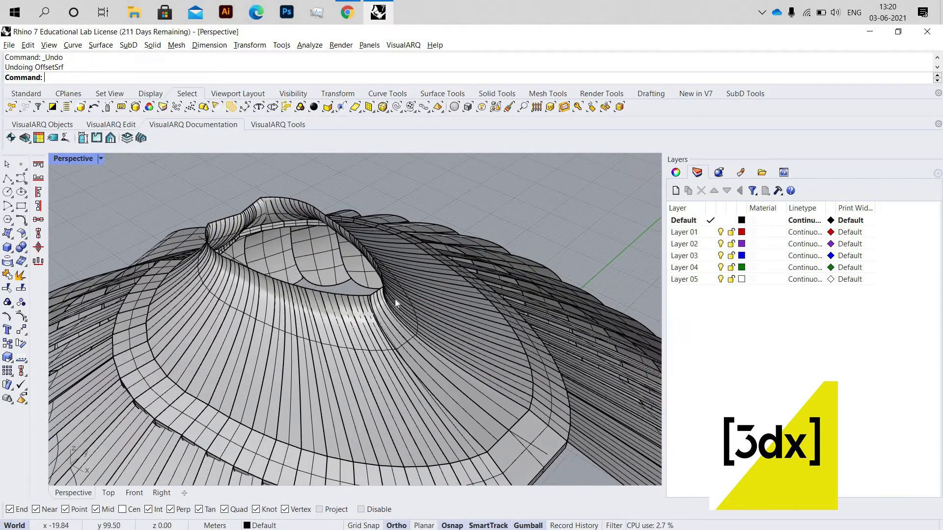
Offset the swept crown surface 0.25 m inward with OffsetSrf, flipping all directions and setting Solid to Yes.
left_click(395, 300)
key("Return")
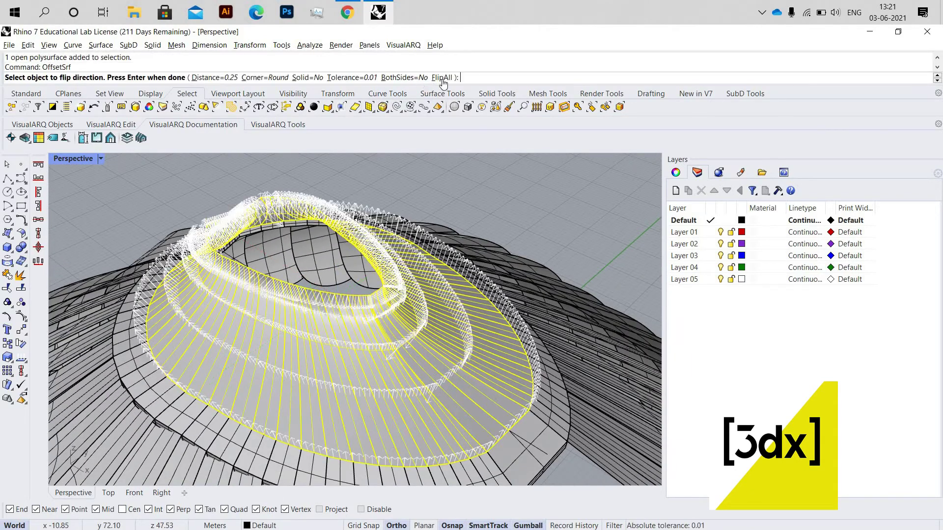
left_click(307, 78)
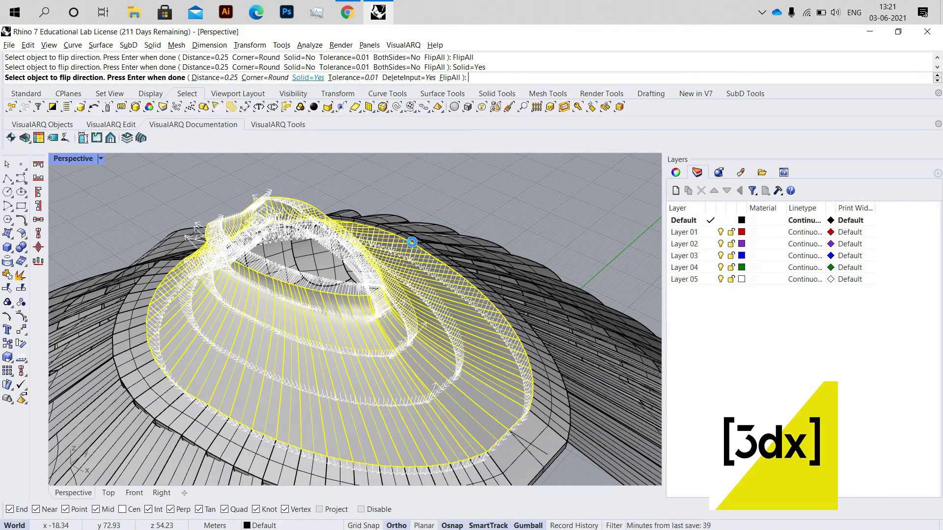
key("Return")
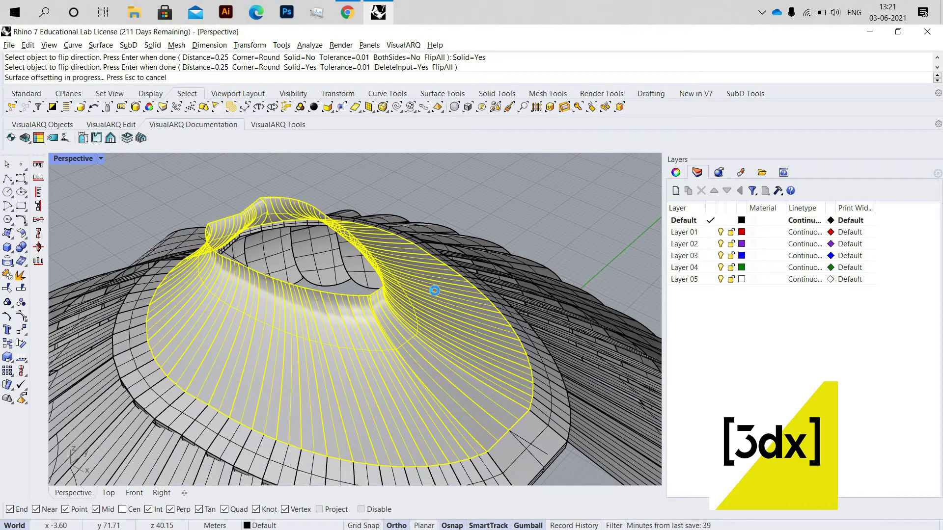
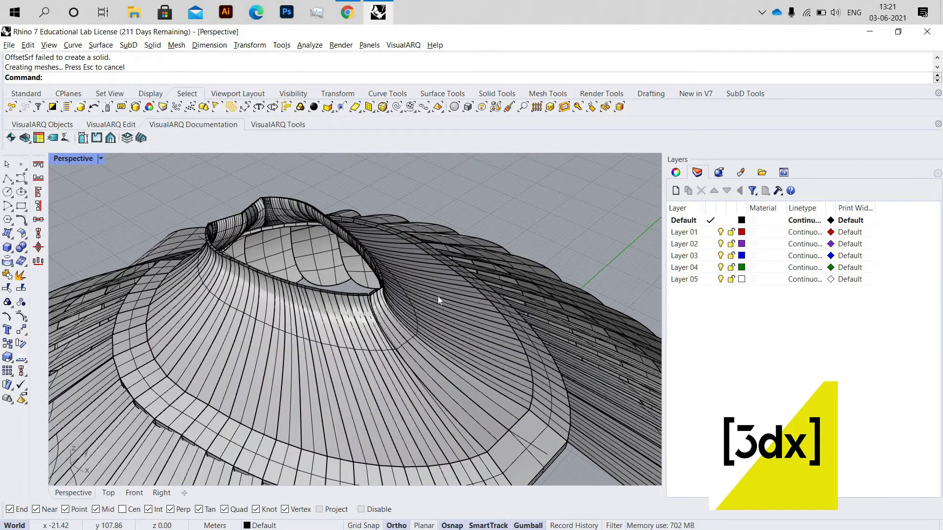
Examine the solid-offset crown surface around the canopy's top opening, up close and from the outside.
scroll(391, 283, "up", 9)
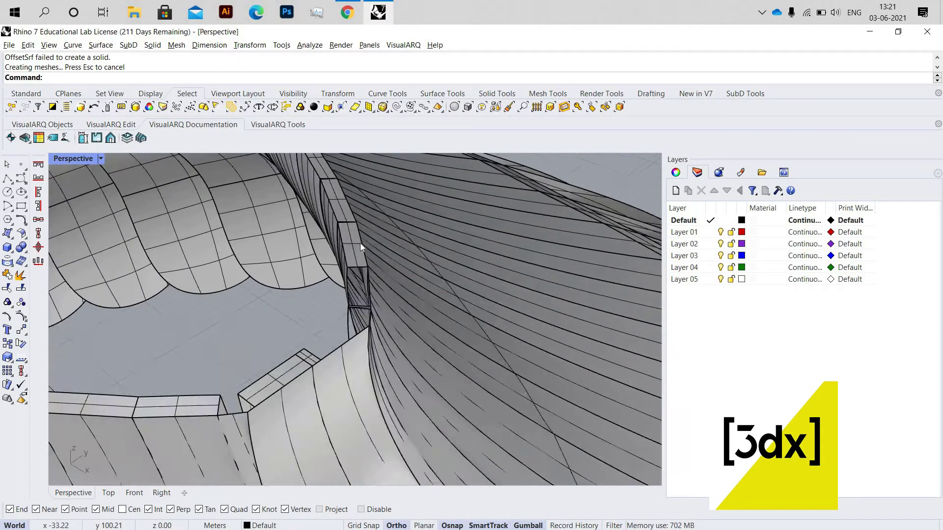
scroll(363, 275, "down", 9)
scroll(291, 265, "down", 5)
right_click_drag(239, 259, 356, 418)
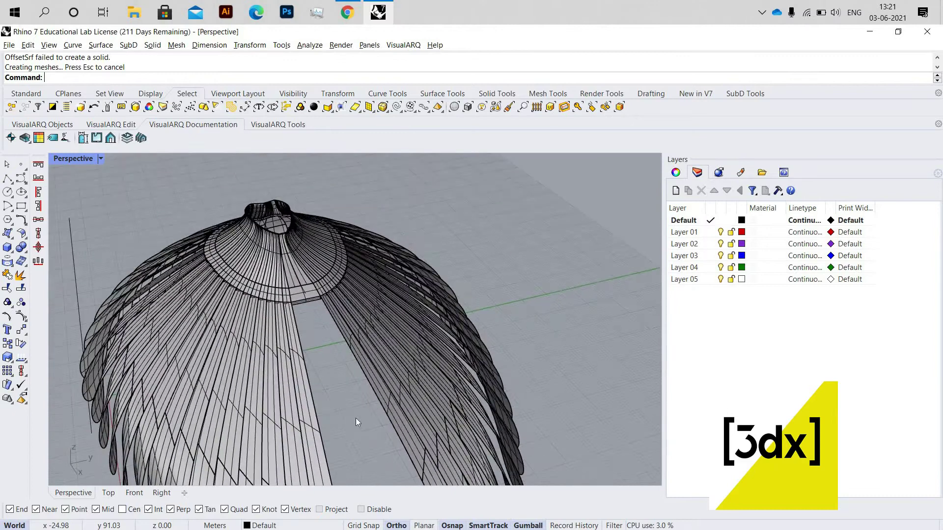
scroll(386, 393, "down", 3)
scroll(387, 392, "up", 5)
right_click_drag(374, 326, 363, 295)
Compare the canopy with the UAE Pavilion reference image in Chrome and return to the Rhino model.
left_click(335, 23)
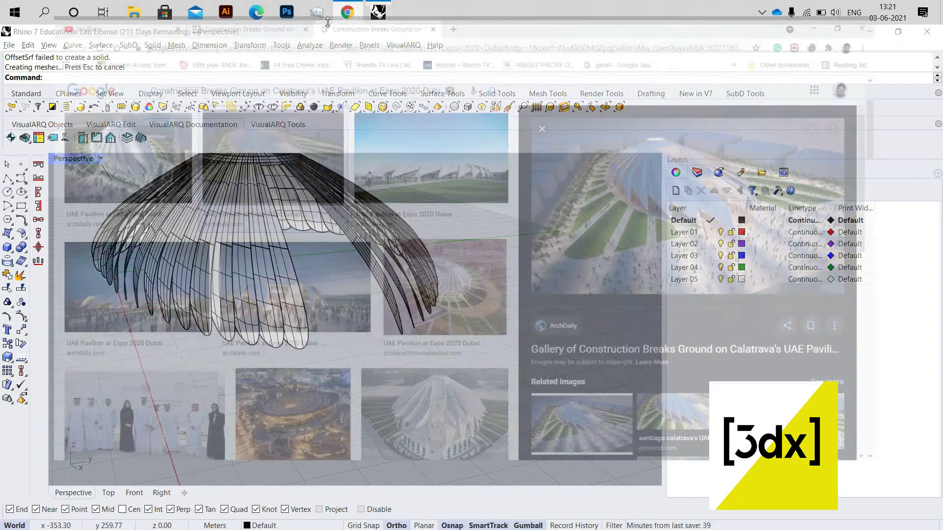
mouse_move(336, 23)
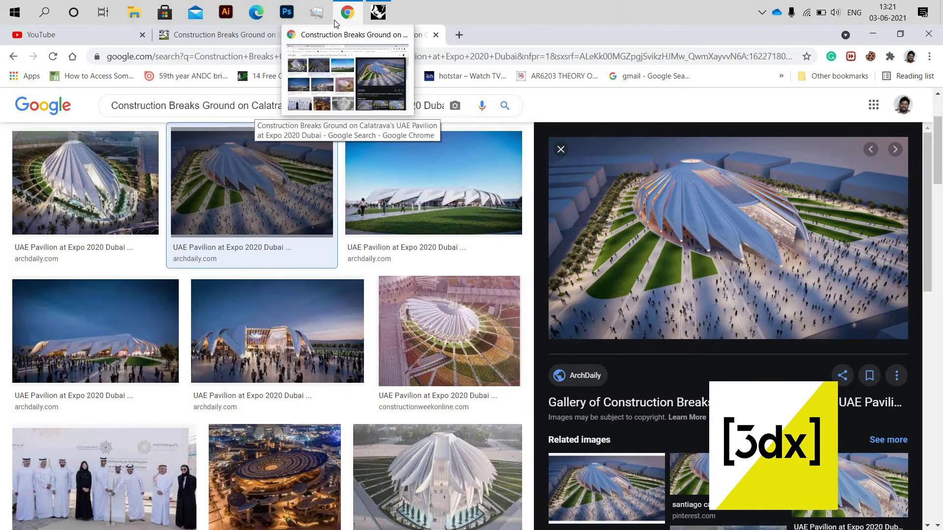
key("alt+Tab")
Hide the crown polysurface around the top opening.
scroll(345, 350, "down", 4)
right_click_drag(374, 350, 242, 343)
scroll(262, 279, "up", 10)
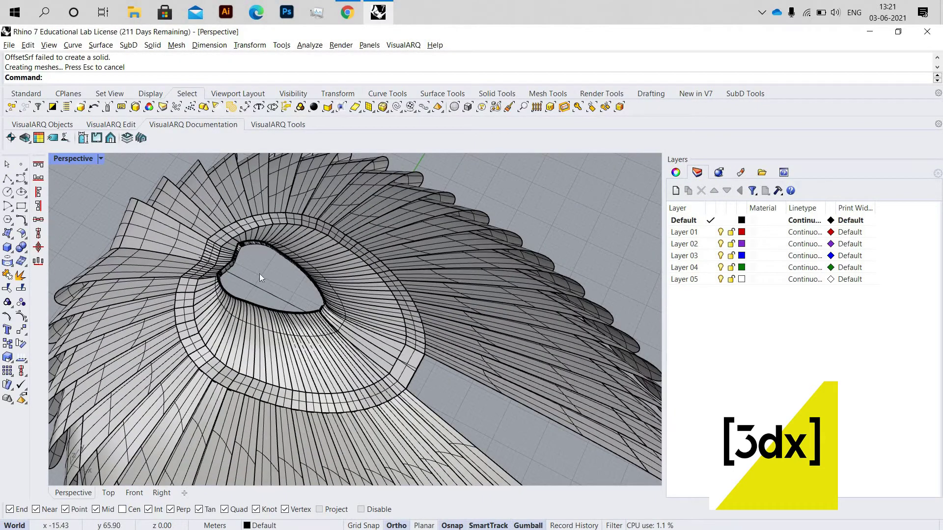
right_click_drag(292, 288, 361, 315)
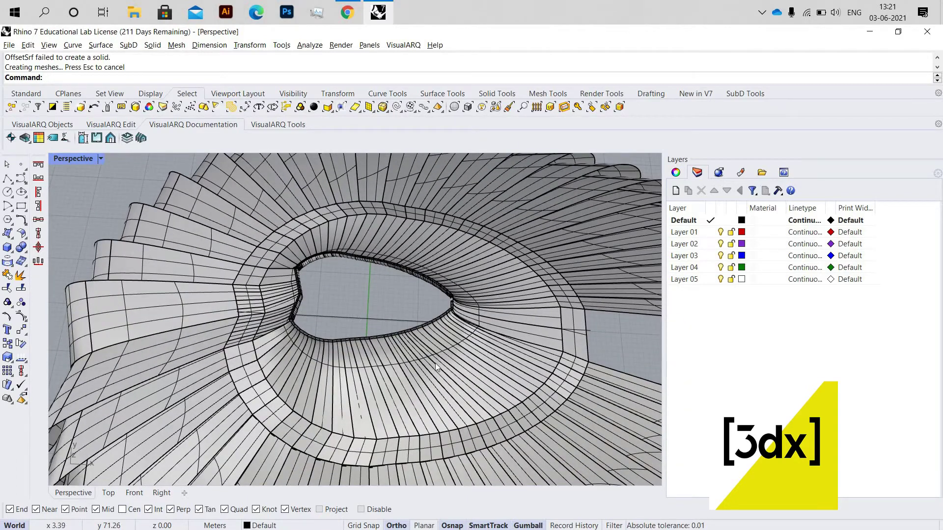
left_click(402, 342)
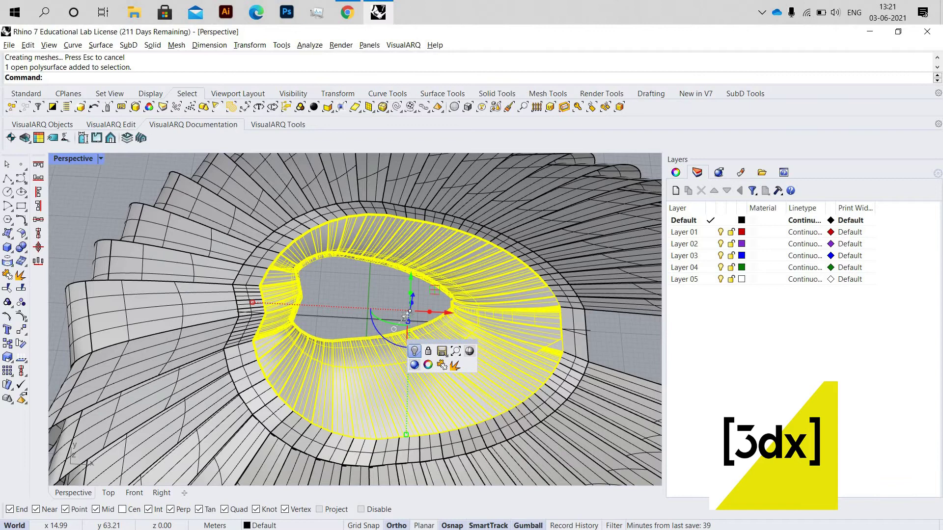
left_click(413, 351)
Draw a straight line lengthwise across the upper opening curve, from its blunt end to its pointed end.
scroll(407, 324, "down", 6)
right_click_drag(407, 335, 361, 345)
scroll(344, 342, "up", 4)
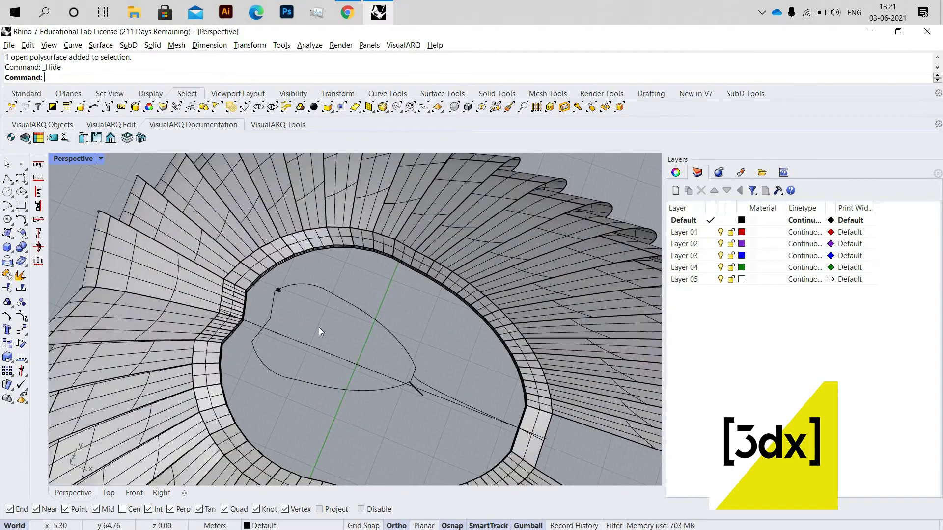
key("Return")
left_click(270, 319)
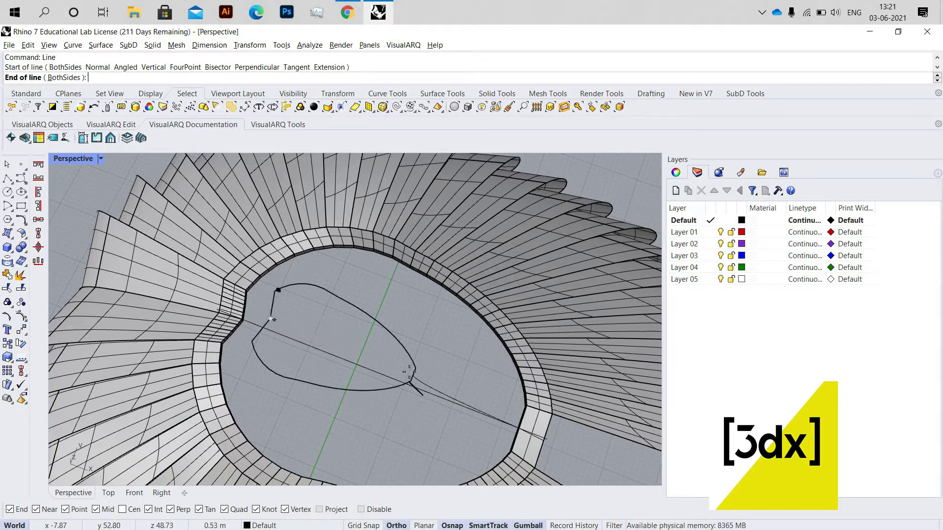
left_click(411, 375)
Try to draw a vertical line from the midpoint of the line across the opening down to the ground.
key("Return")
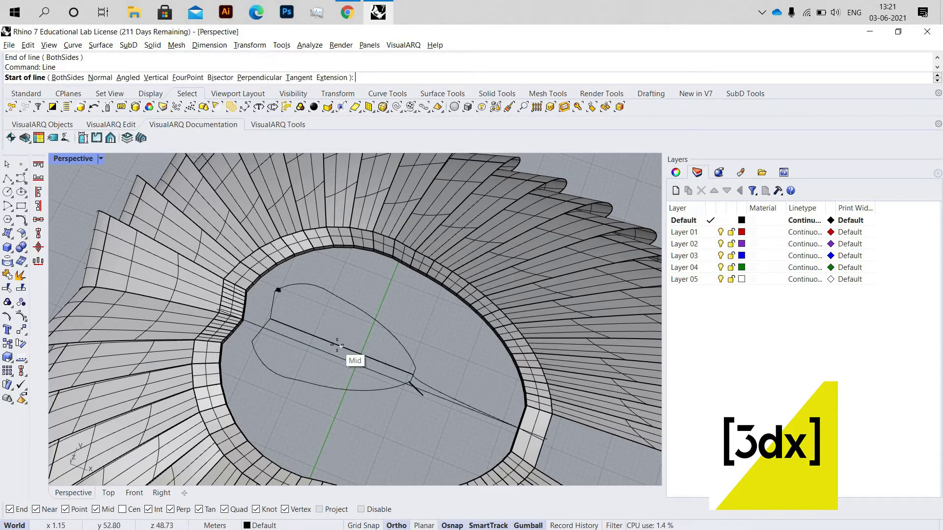
type("v")
key("Return")
left_click(338, 397)
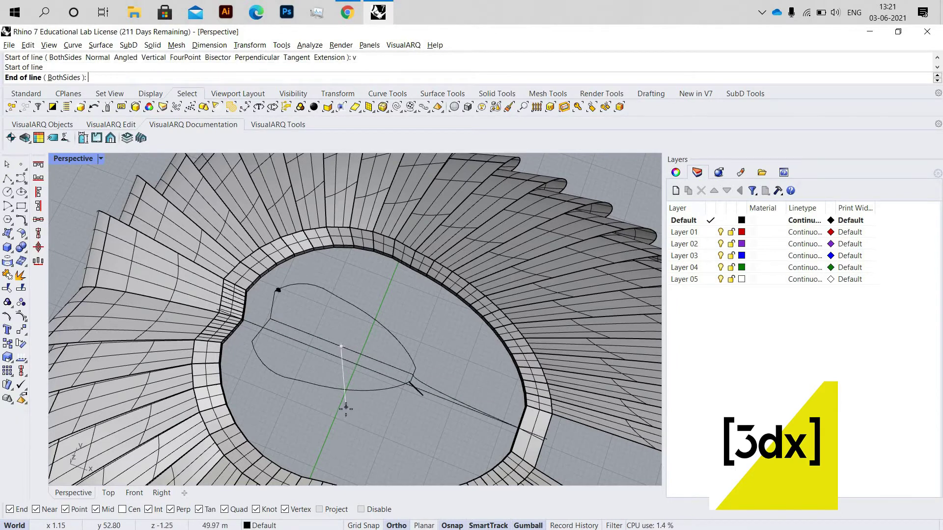
right_click_drag(361, 387, 238, 305)
scroll(282, 291, "up", 4)
scroll(267, 307, "up", 3)
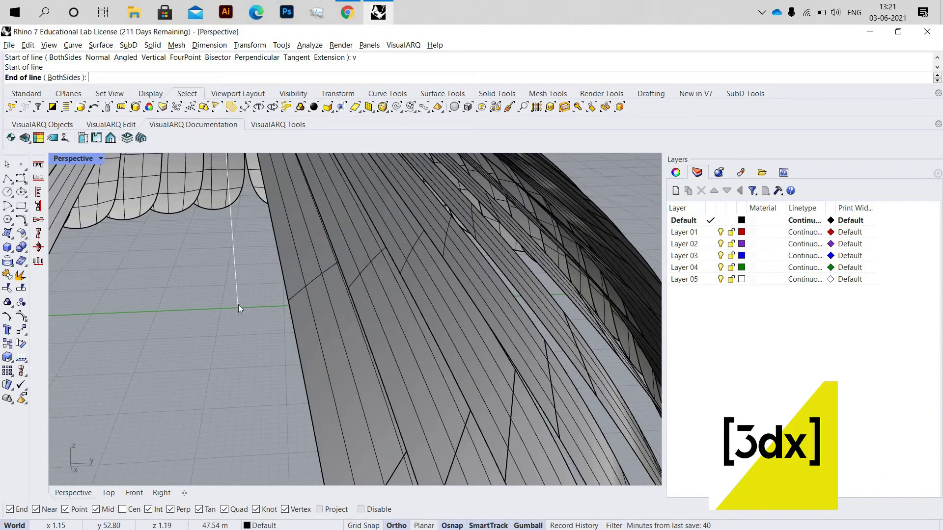
left_click(278, 334)
Draw a line from the origin 0,0 along the Y axis beneath the canopy.
scroll(278, 334, "down", 6)
right_click_drag(278, 334, 301, 342)
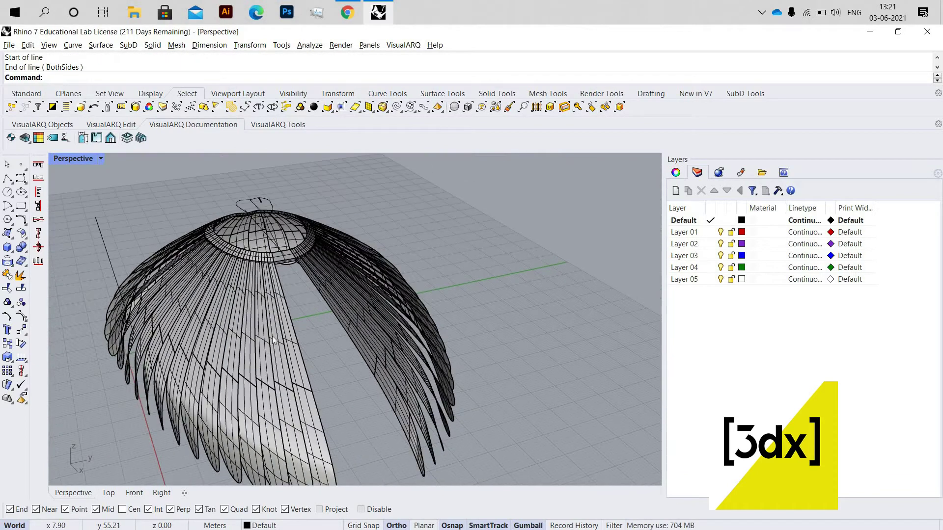
key("Return")
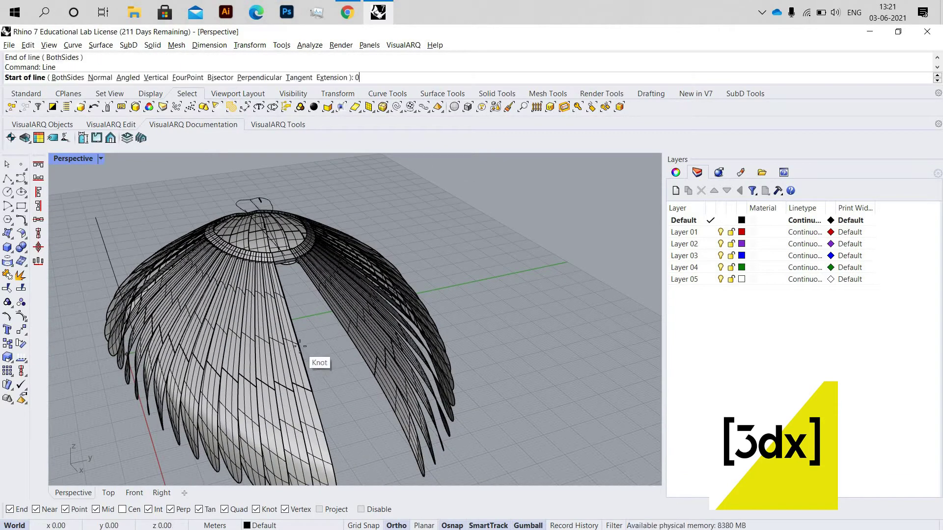
type("0,0")
key("Return")
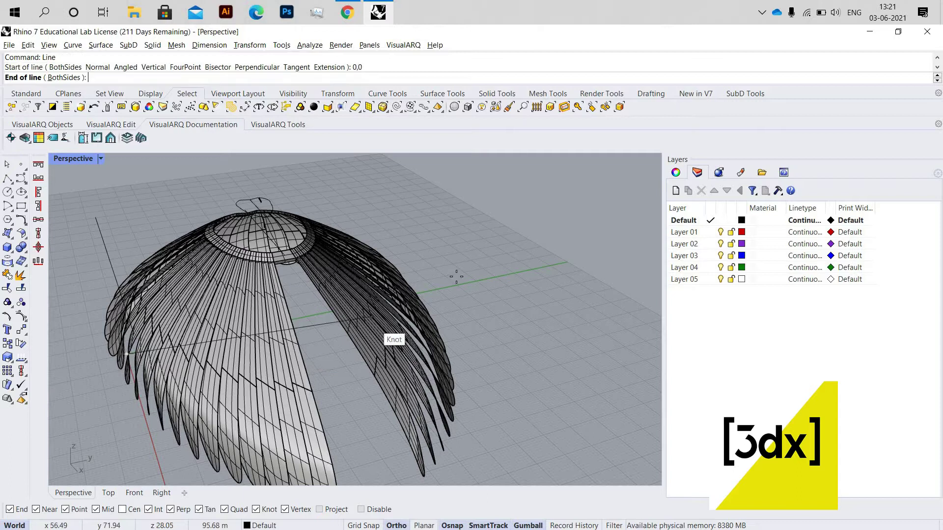
left_click(224, 196)
scroll(239, 197, "up", 5)
key("Return")
scroll(506, 383, "up", 5)
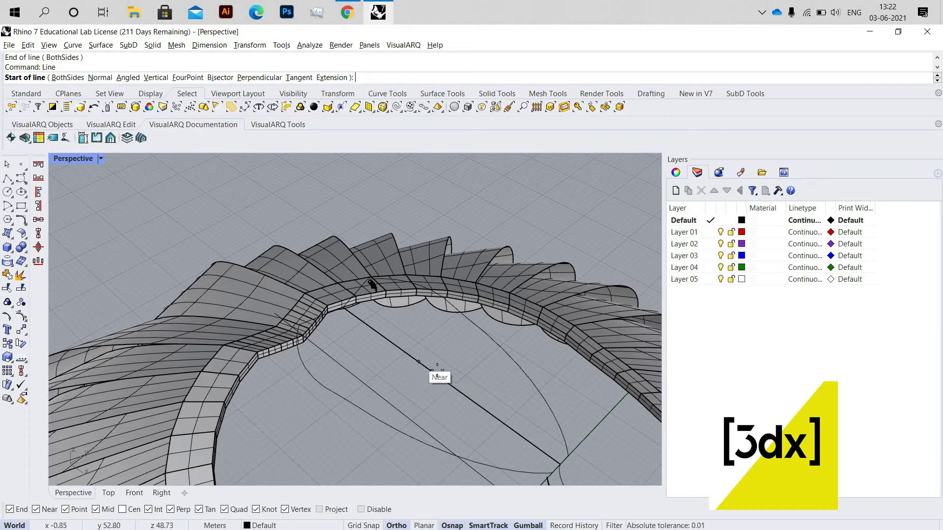
scroll(486, 378, "down", 3)
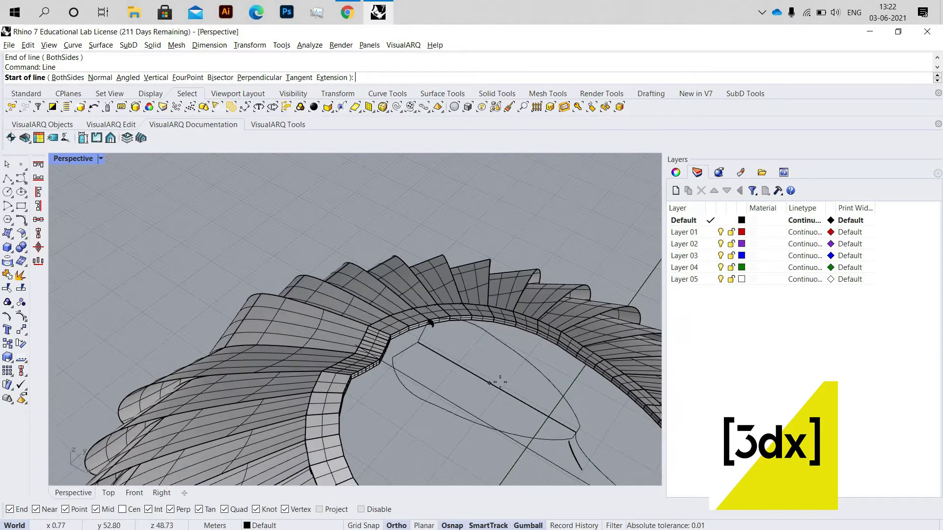
left_click(471, 367)
scroll(449, 346, "down", 5)
right_click_drag(391, 334, 284, 417)
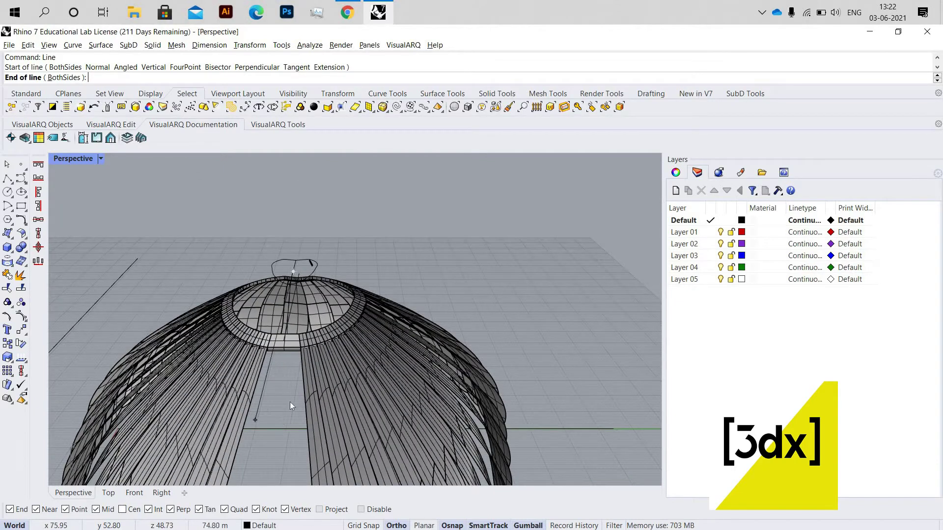
key("Escape")
Draw a vertical line from the midpoint of the line across the opening down to the Y-axis line on the ground.
key("Return")
type("v")
key("Return")
right_click_drag(352, 316, 540, 418)
scroll(400, 369, "up", 7)
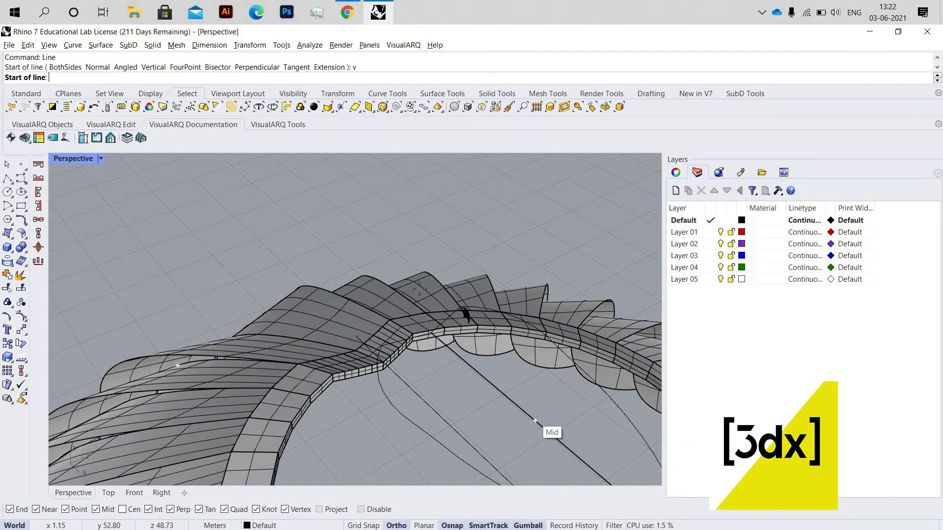
left_click(530, 417)
scroll(413, 324, "down", 12)
right_click_drag(421, 330, 359, 356)
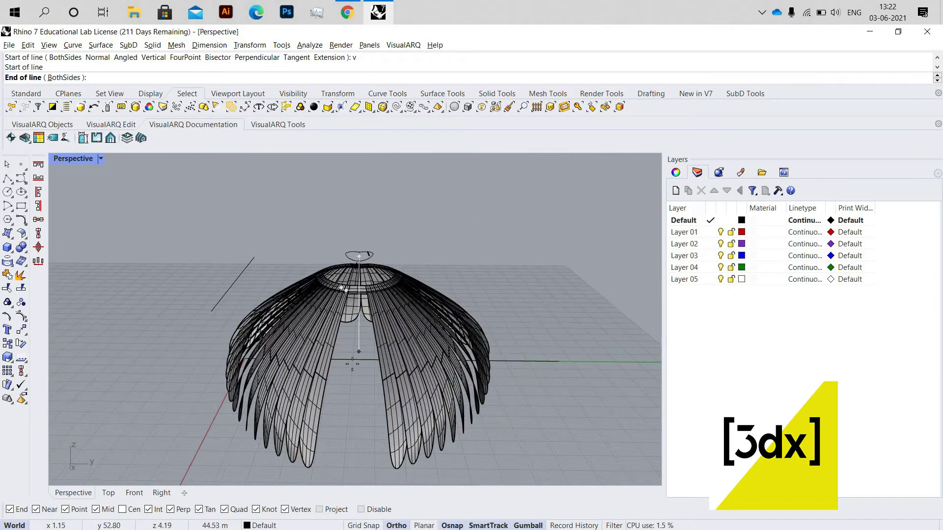
scroll(360, 356, "up", 5)
left_click(359, 361)
mouse_move(394, 374)
right_mouse_down()
mouse_move(417, 437)
mouse_move(384, 365)
right_mouse_up()
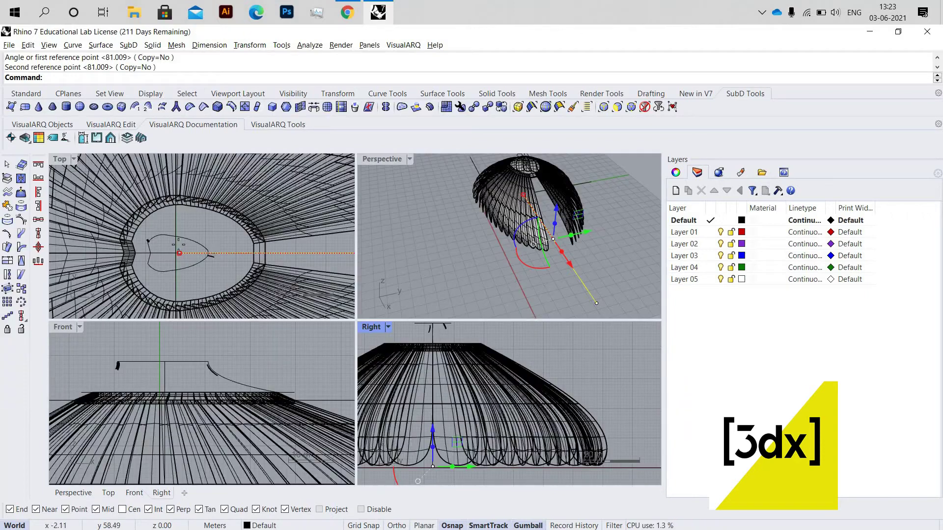
scroll(179, 244, "down", 5)
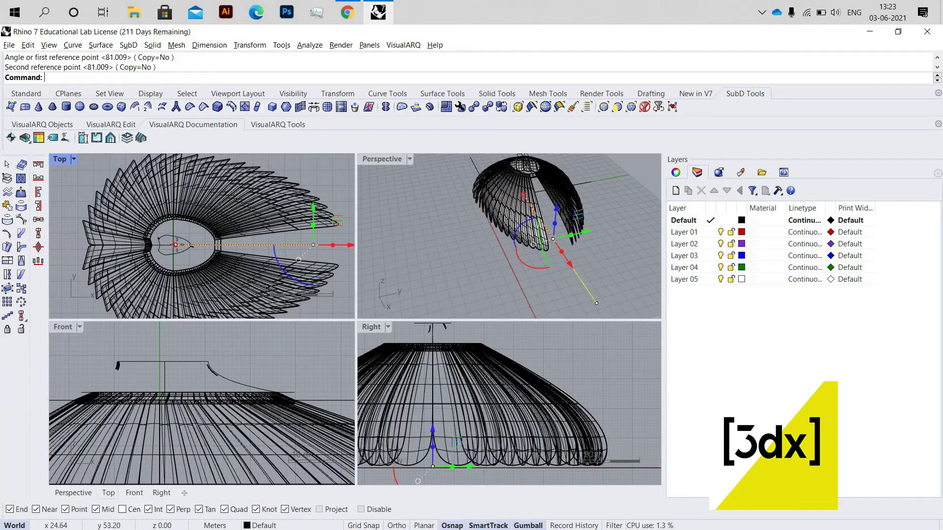
Try to rotate the selected ground line about its inner endpoint, and undo the rotation in the maximized Top view.
key("Return")
left_click(175, 244)
scroll(261, 249, "up", 3)
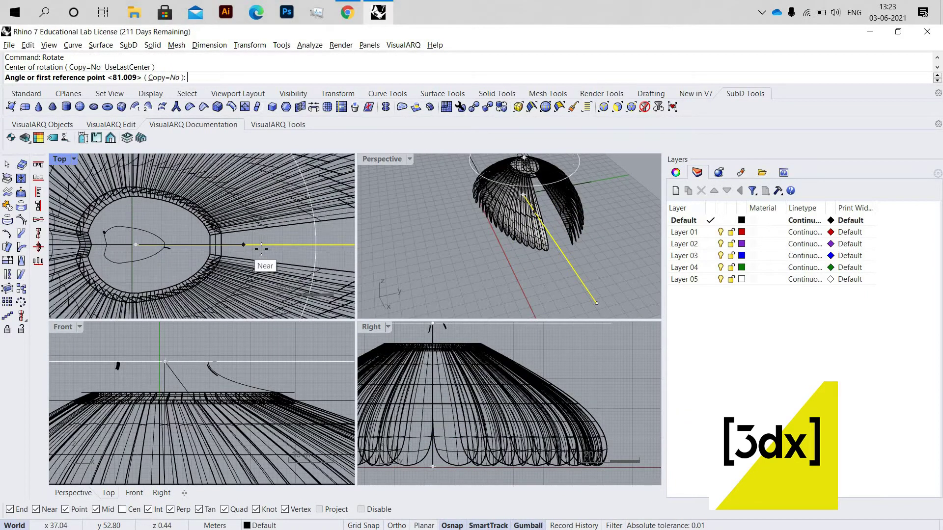
left_click(273, 266)
scroll(268, 293, "up", 3)
scroll(197, 234, "up", 5)
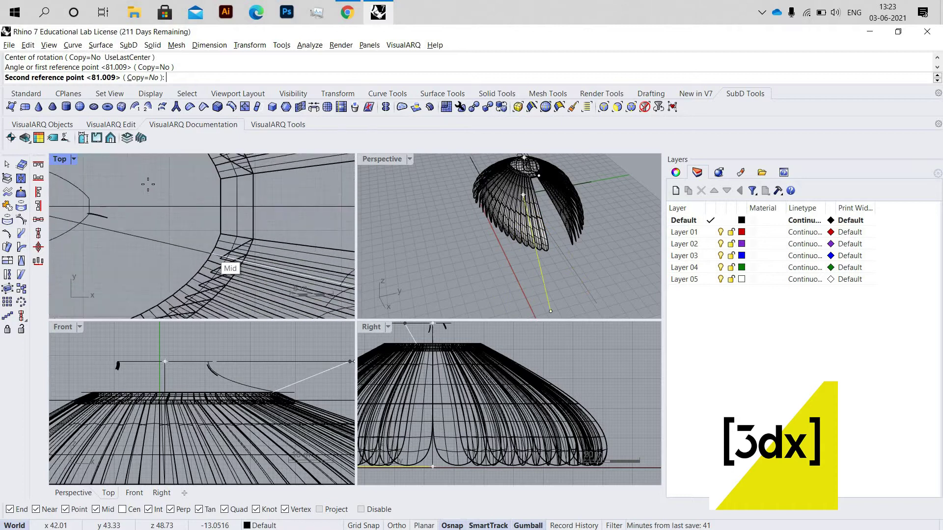
scroll(184, 201, "down", 7)
left_click(60, 163)
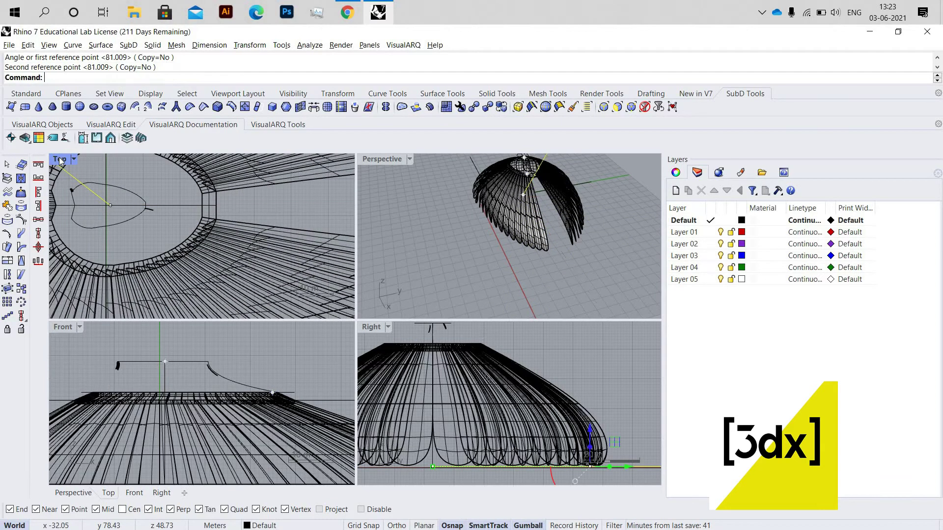
key("ctrl+m")
key("ctrl+z")
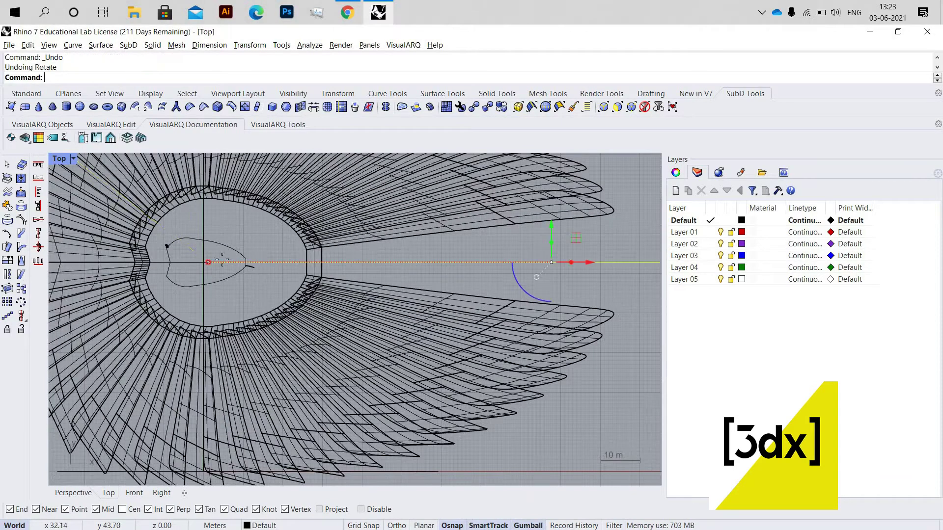
Rotate the ground line about its inner endpoint with Copy set to Yes, placing the first copies at the ring's inner-edge vertices beside the entrance gap.
key("Return")
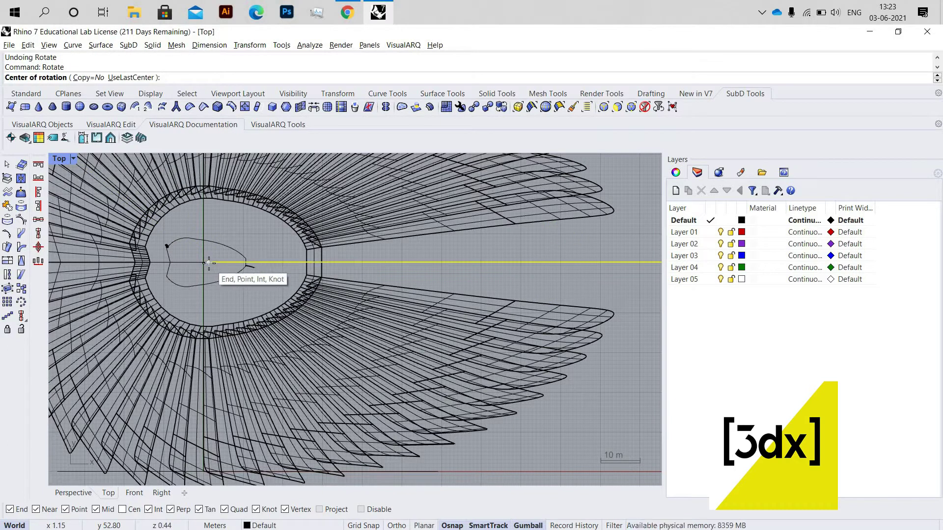
left_click(299, 262)
left_click(169, 77)
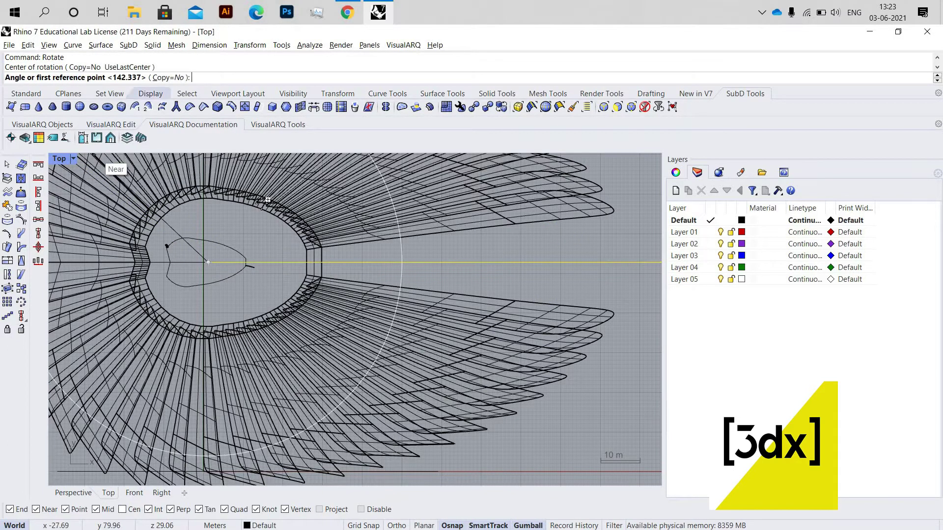
scroll(334, 285, "up", 4)
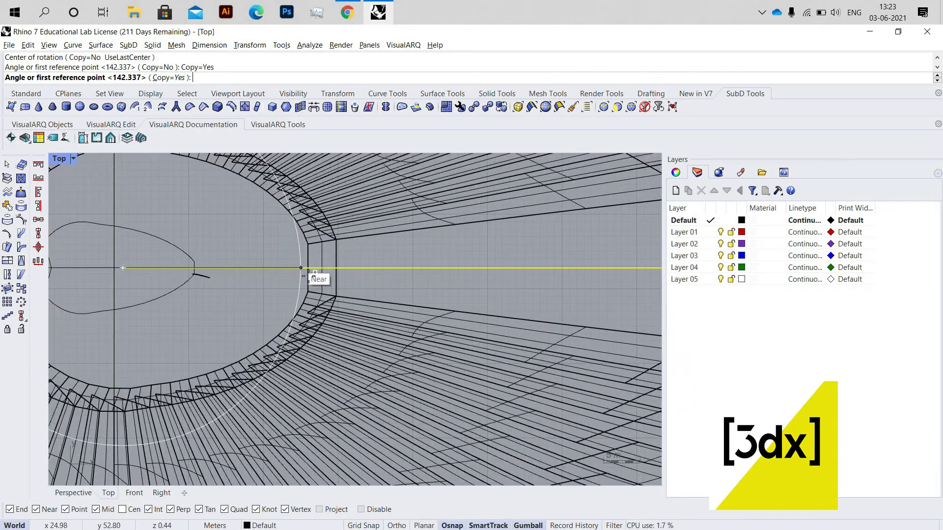
left_click(310, 284)
left_click(308, 293)
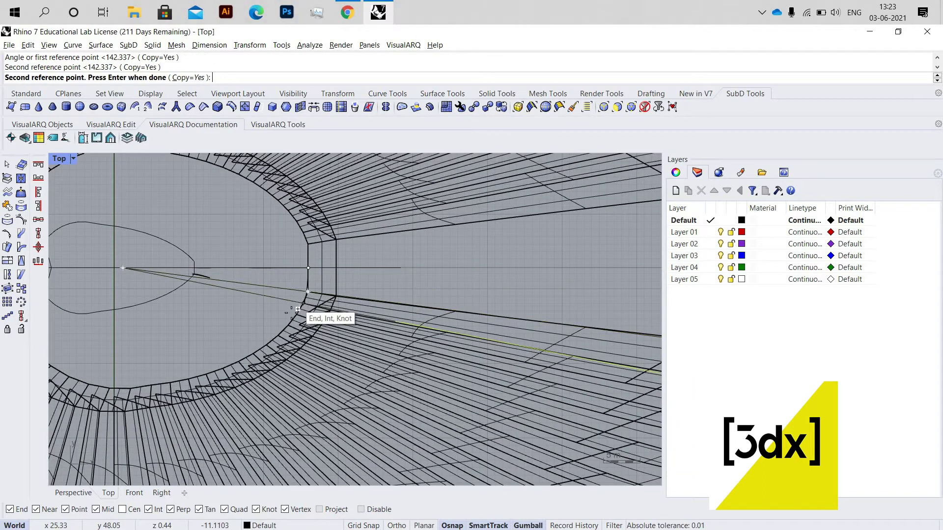
scroll(290, 290, "down", 4)
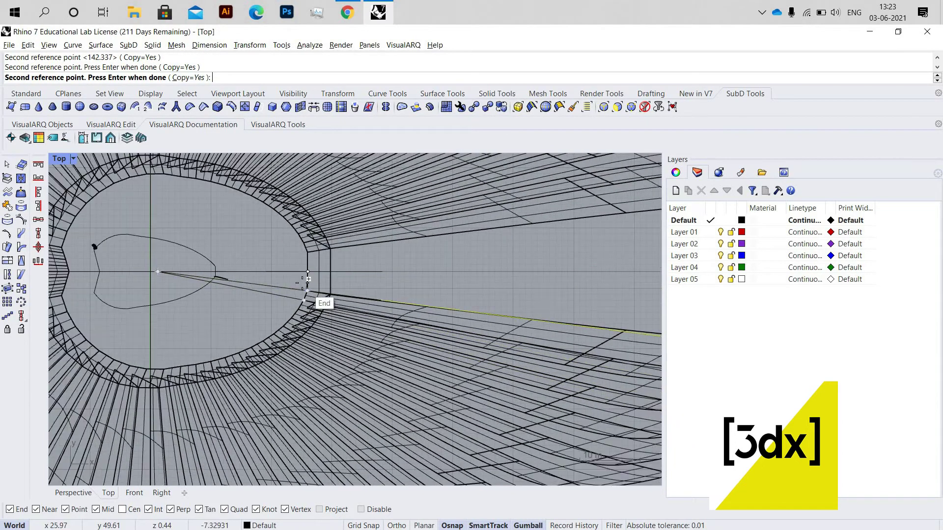
Place more rotated copies of the ground line at the ring's inner-edge vertices, from the entrance gap along its front quarter.
scroll(295, 292, "down", 2)
scroll(315, 300, "up", 5)
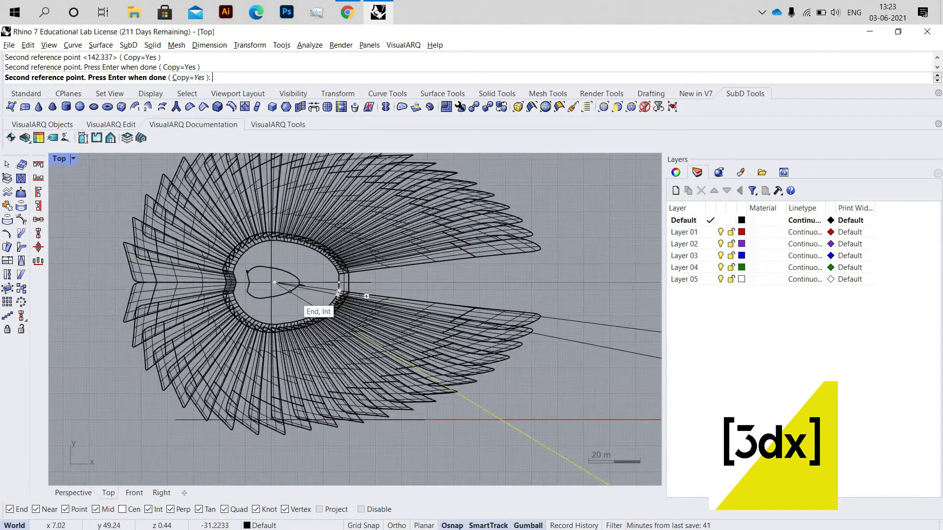
scroll(366, 296, "up", 6)
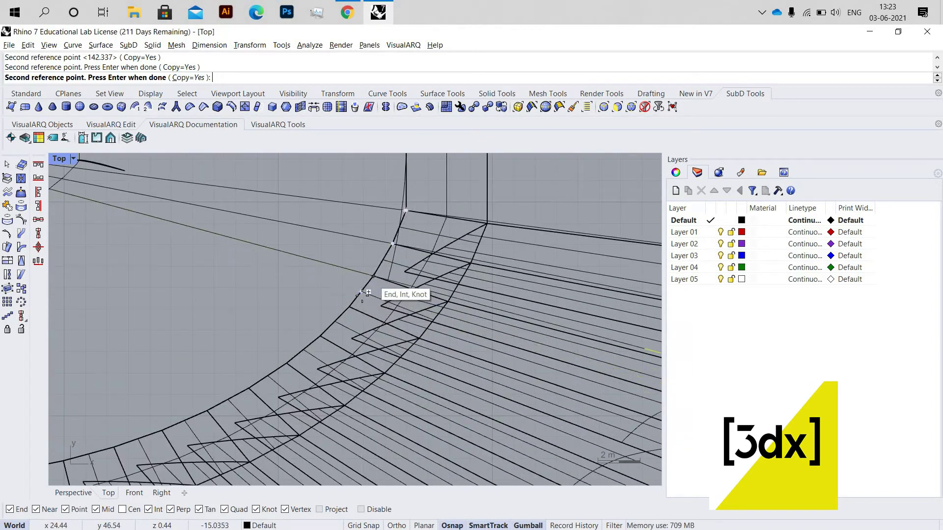
left_click(349, 308)
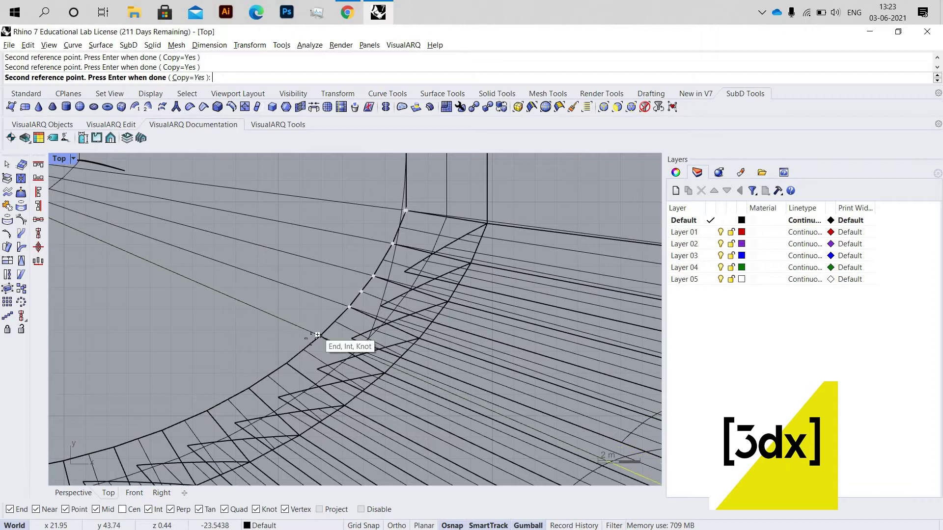
left_click(249, 388)
scroll(234, 364, "down", 5)
scroll(235, 365, "up", 5)
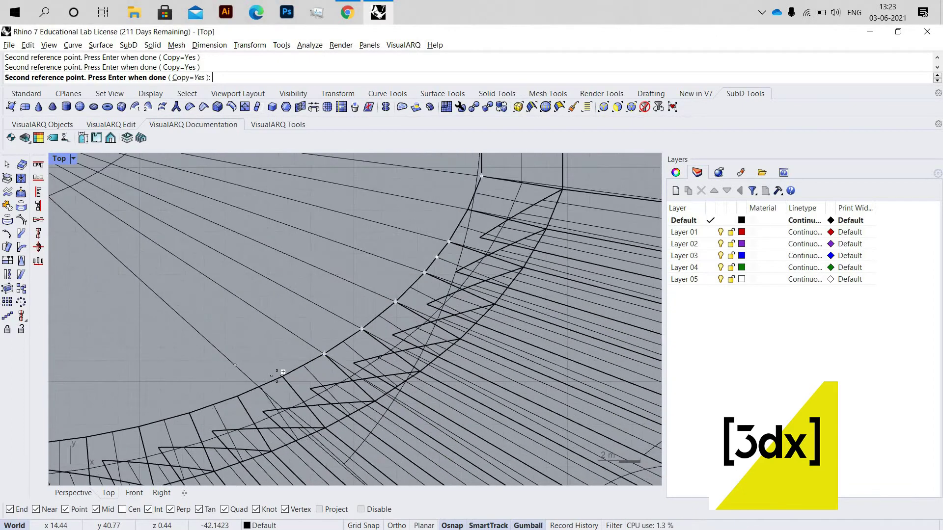
scroll(275, 344, "down", 5)
scroll(243, 374, "up", 5)
left_click(239, 383)
scroll(259, 368, "down", 5)
scroll(297, 343, "up", 3)
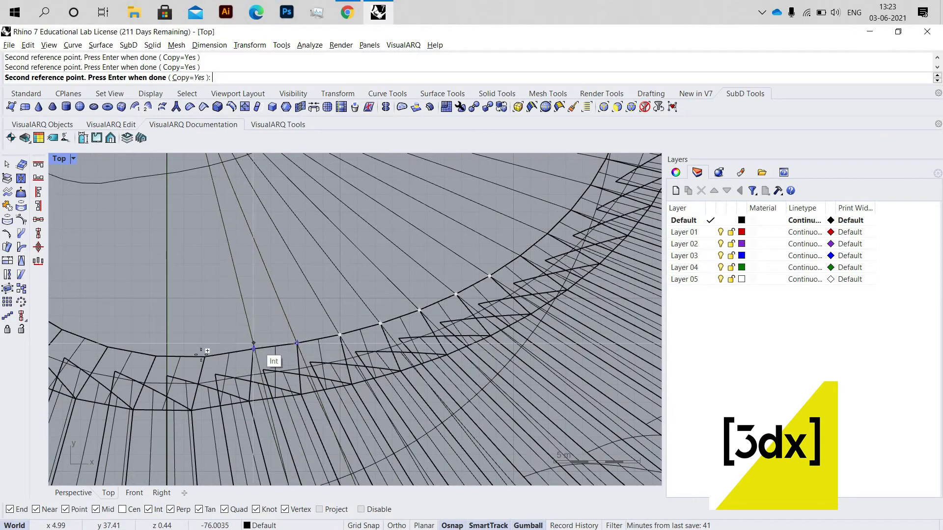
Add rotated line copies at the inner-edge vertices around the ring's lowest part in plan, up to the bend toward the back.
scroll(342, 245, "down", 3)
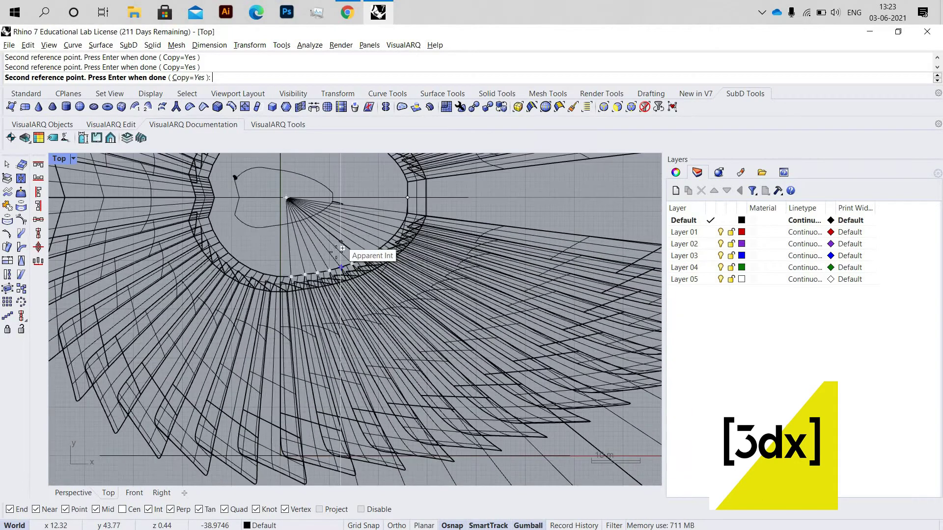
scroll(343, 248, "down", 3)
scroll(319, 275, "up", 6)
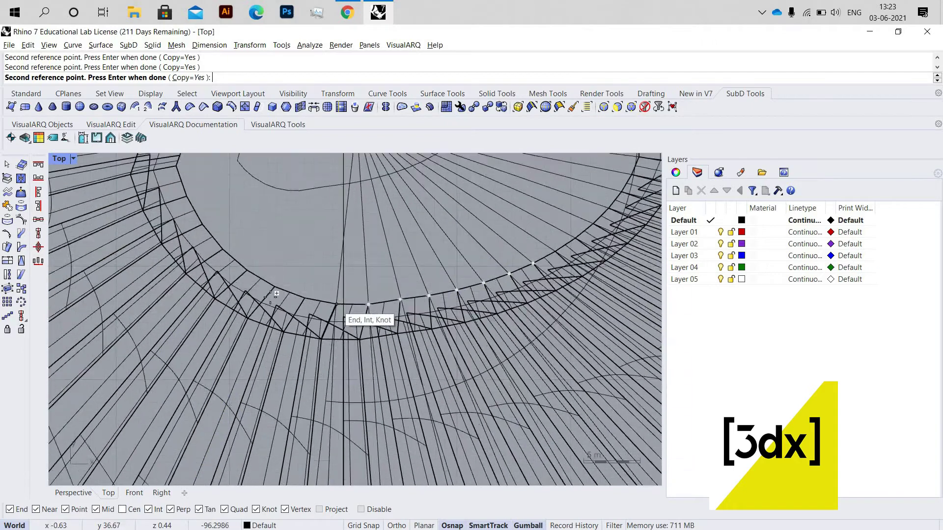
scroll(273, 296, "up", 2)
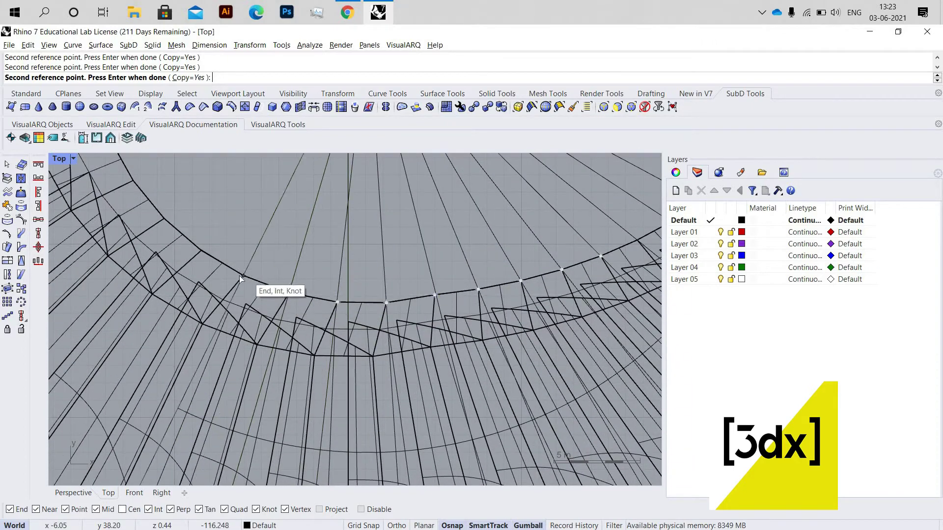
scroll(347, 295, "down", 3)
scroll(312, 308, "up", 2)
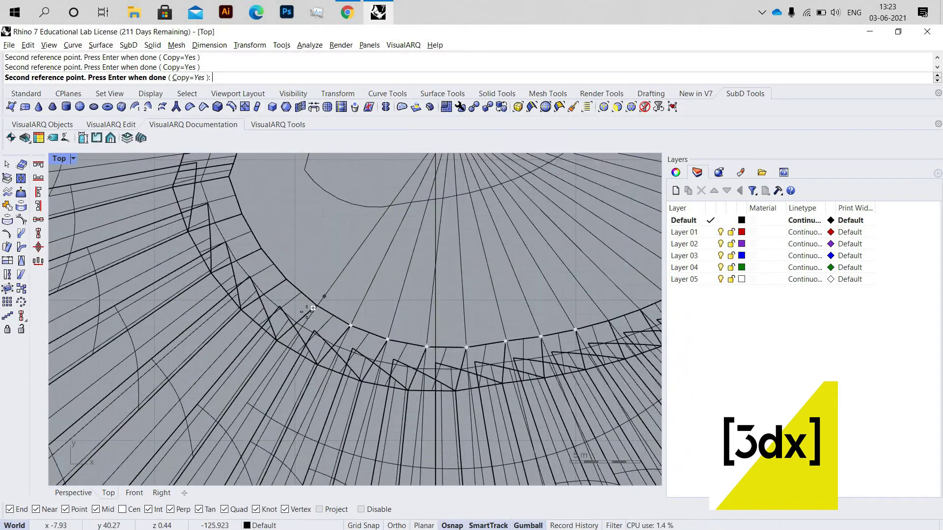
scroll(307, 311, "up", 4)
scroll(315, 324, "up", 3)
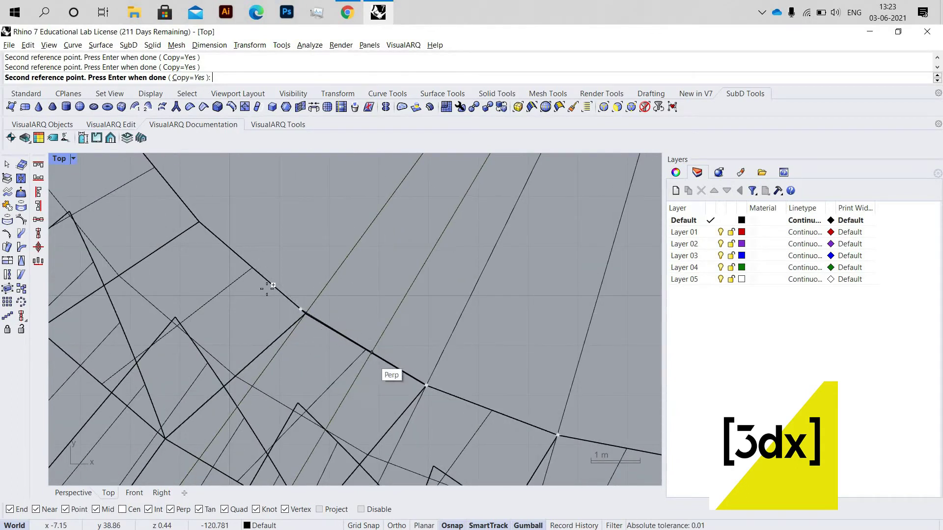
right_click_drag(202, 226, 278, 281)
scroll(279, 281, "up", 2)
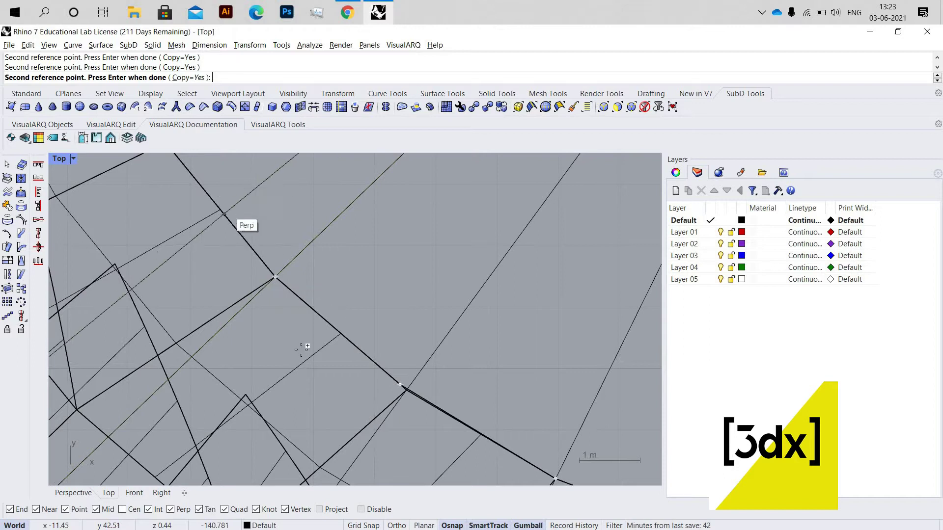
Place the last rotated line copies at the ring's rear inner-edge vertices, then save the file and restore the four-viewport layout.
scroll(289, 384, "down", 8)
scroll(236, 288, "up", 6)
left_click(253, 285)
scroll(341, 386, "down", 4)
scroll(248, 239, "up", 9)
scroll(316, 280, "down", 5)
scroll(309, 314, "up", 2)
scroll(313, 315, "up", 3)
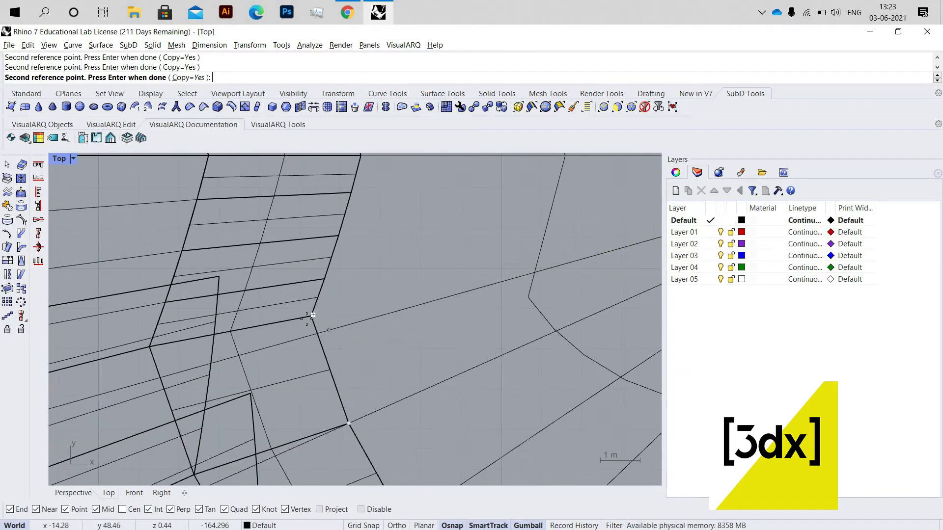
scroll(312, 317, "down", 15)
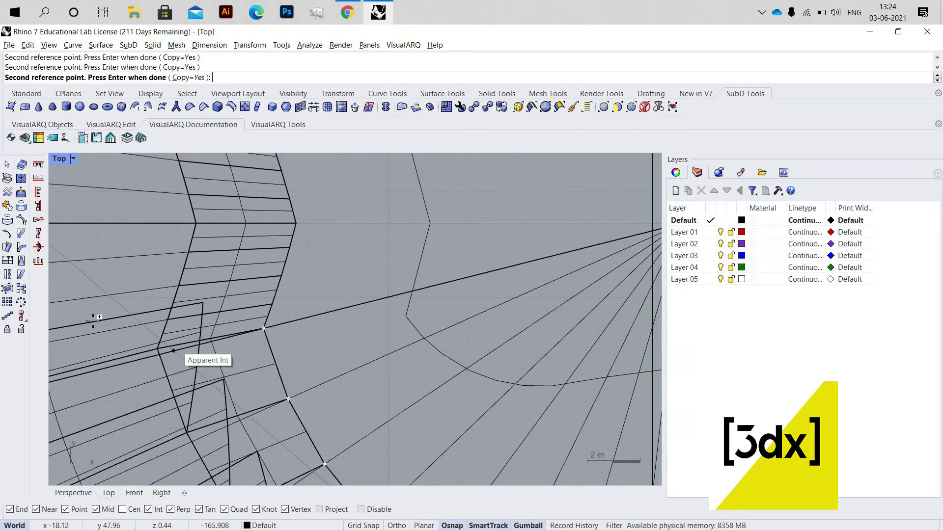
key("Return")
scroll(548, 376, "down", 6)
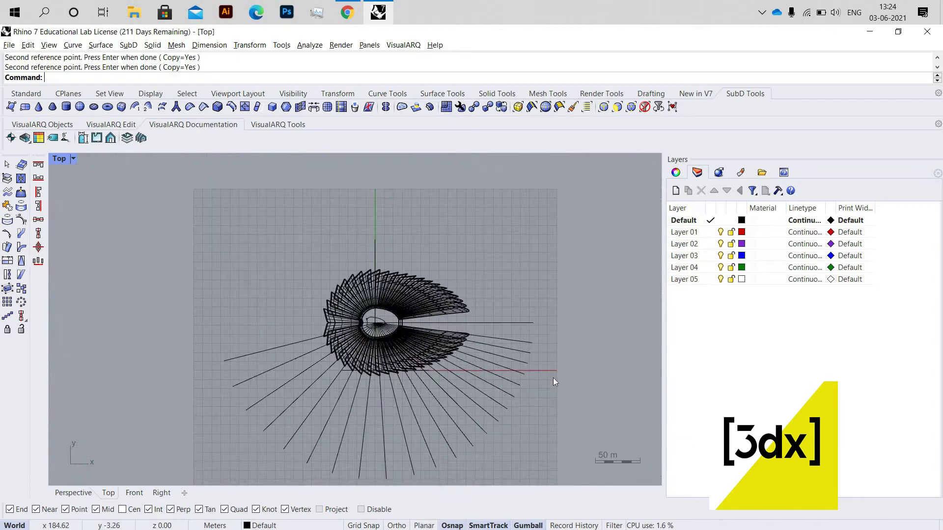
key("ctrl+s")
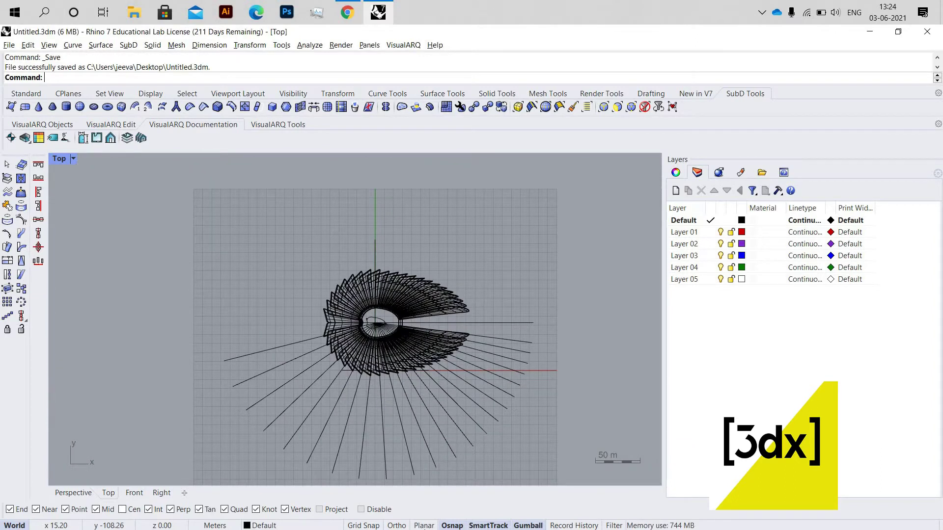
double_click(63, 161)
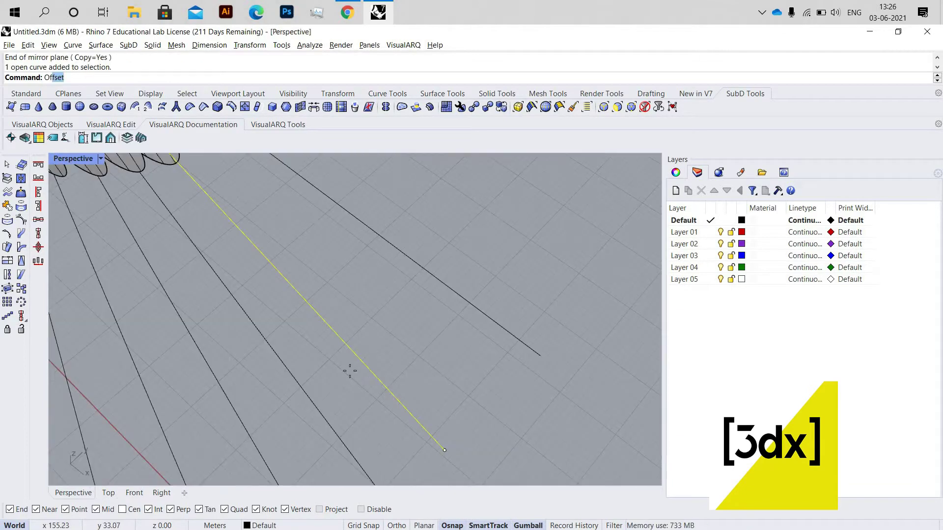
Offset the first three ground lines beside the entrance gap by 2 m, on the side away from the gap.
type("ff")
key("Return")
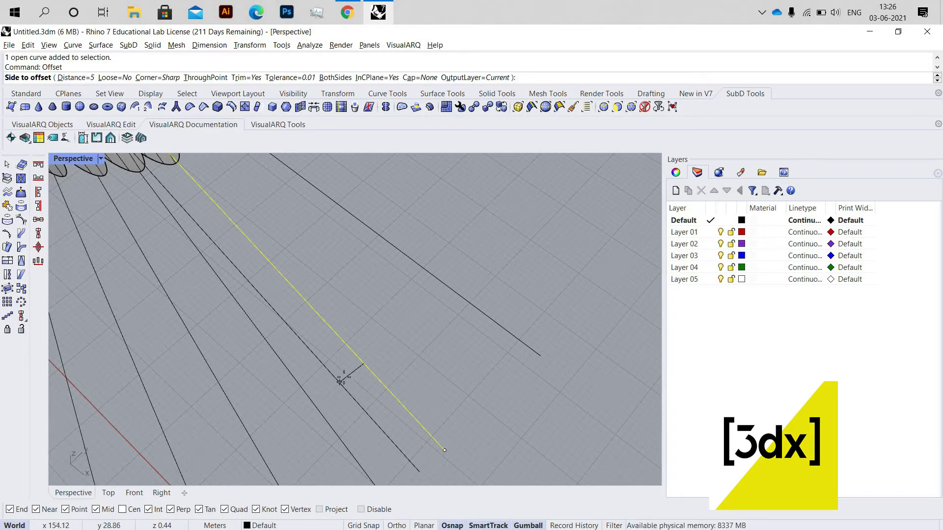
type("2")
key("Return")
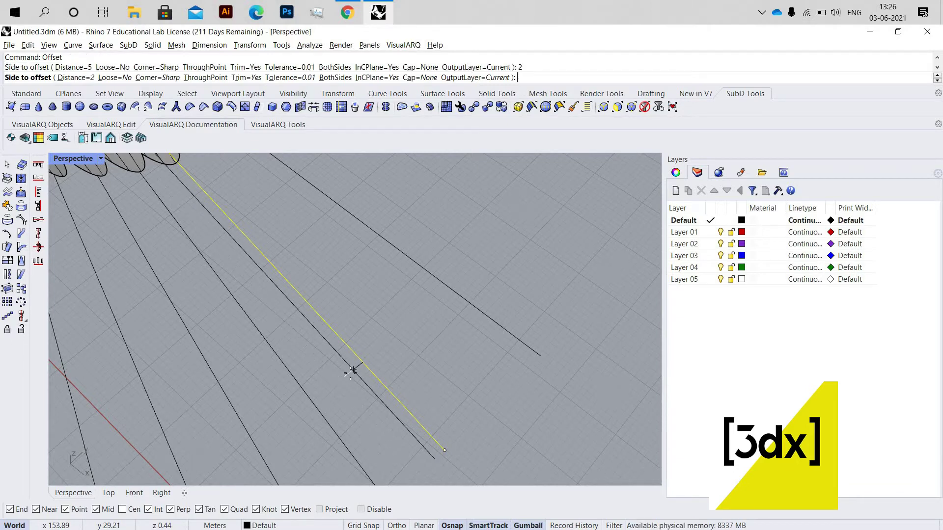
left_click(324, 407)
key("Return")
left_click(315, 407)
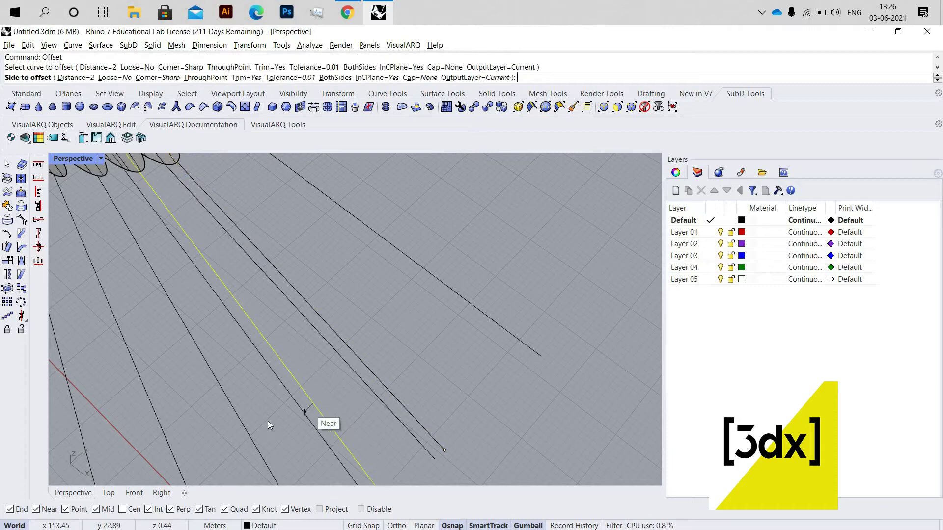
left_click(229, 417)
key("Return")
left_click(234, 402)
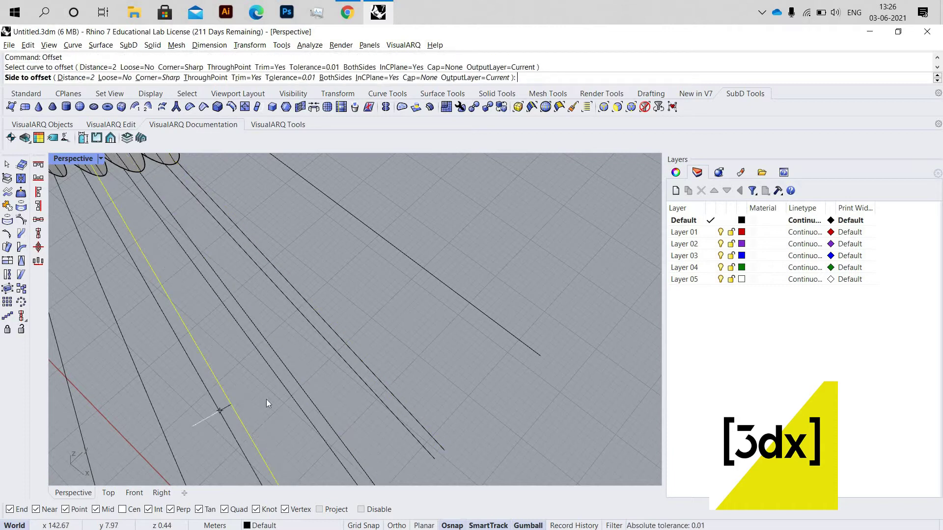
left_click(267, 399)
Offset the next five radial ground lines by 2 m, working around the canopy away from the entrance gap.
scroll(356, 333, "down", 9)
scroll(356, 333, "up", 4)
key("Return")
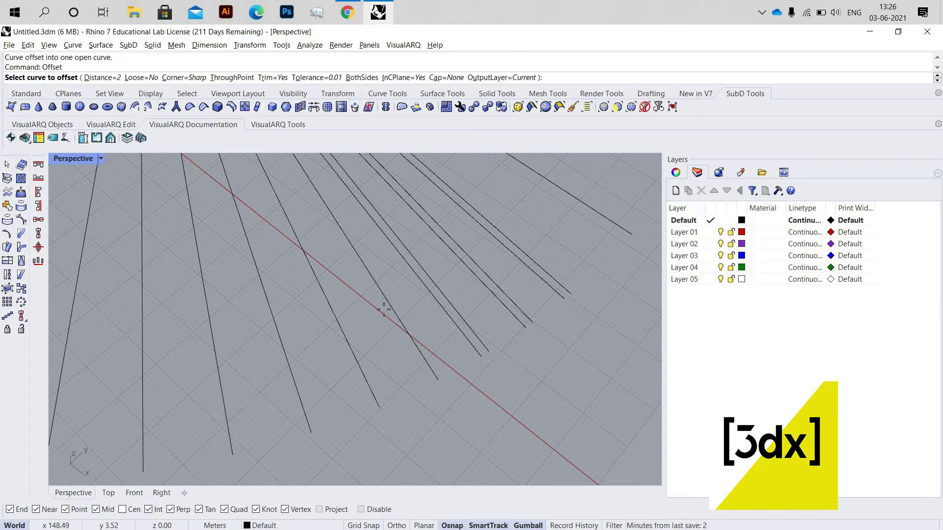
left_click(383, 309)
left_click(346, 338)
left_click(277, 335)
right_click(272, 333)
left_click(278, 330)
left_click(210, 340)
key("Return")
left_click(212, 338)
left_click(141, 346)
left_click(142, 344)
key("Return")
left_click(122, 349)
Offset the ground lines radiating from the middle of the canopy's side by 2 m, one after another.
scroll(226, 355, "down", 7)
scroll(225, 354, "up", 3)
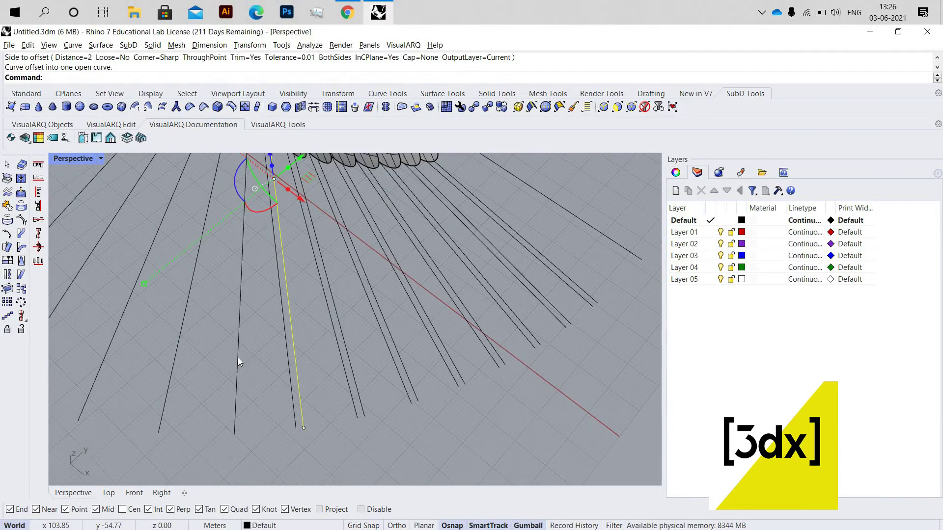
left_click(239, 358)
key("Return")
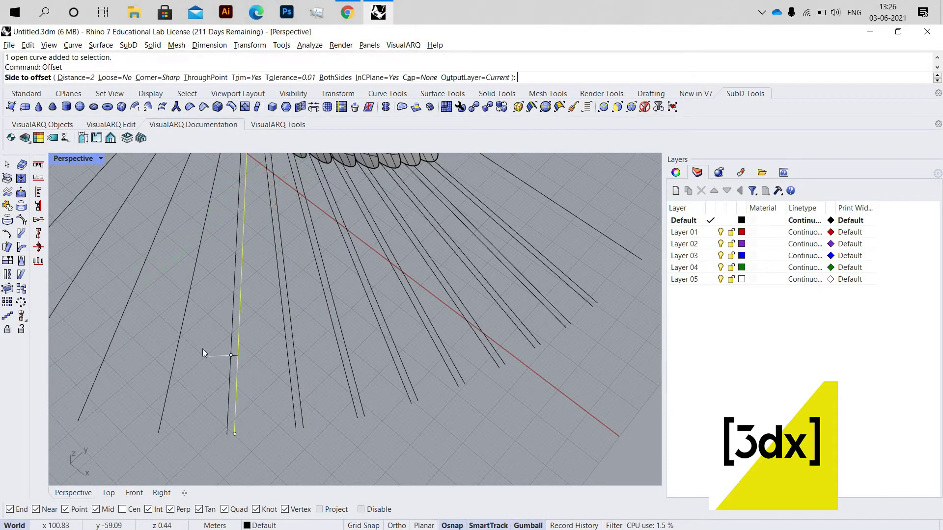
left_click(179, 337)
left_click(179, 338)
key("Return")
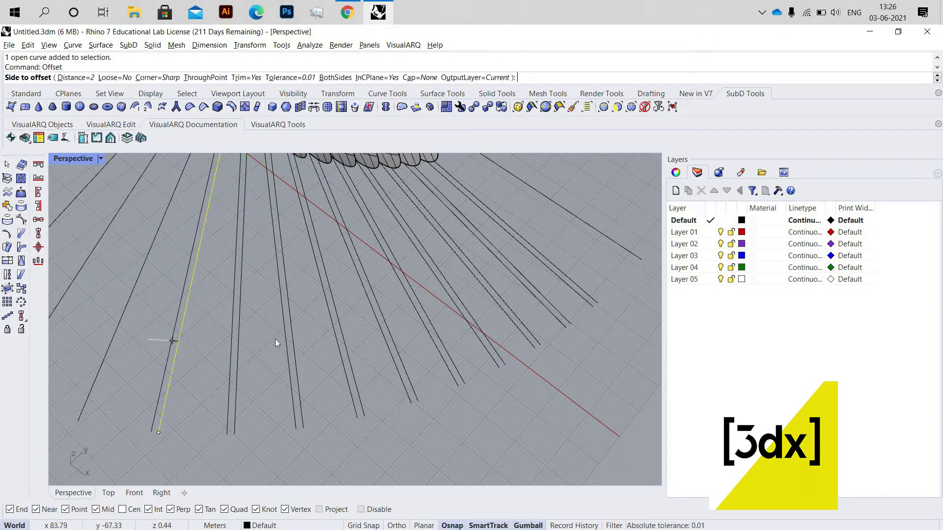
left_click(172, 340)
scroll(190, 342, "down", 5)
scroll(203, 341, "up", 5)
left_click(202, 341)
key("Return")
left_click(174, 331)
scroll(372, 379, "down", 8)
scroll(298, 346, "up", 6)
key("Return")
left_click(240, 326)
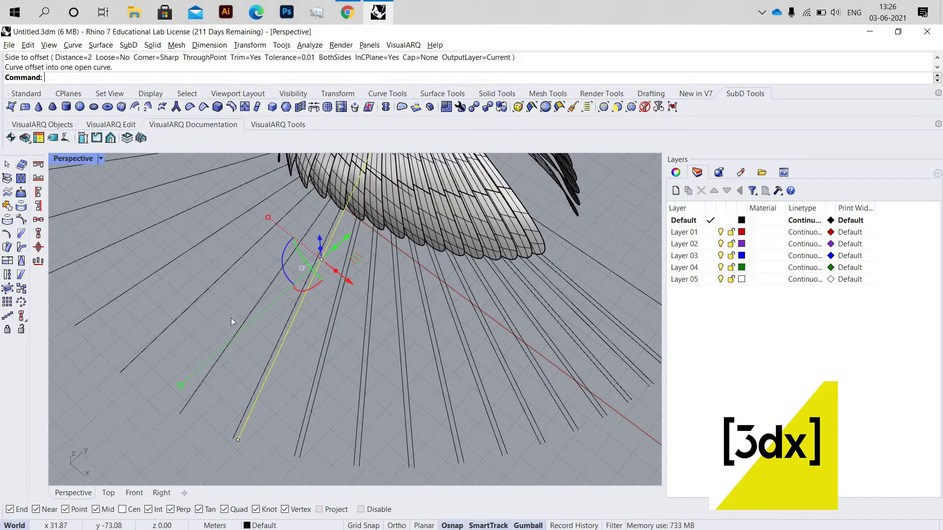
Offset the ground lines around the bend toward the canopy's back by 2 m.
key("Return")
left_click(261, 347)
scroll(283, 351, "down", 4)
scroll(290, 355, "up", 5)
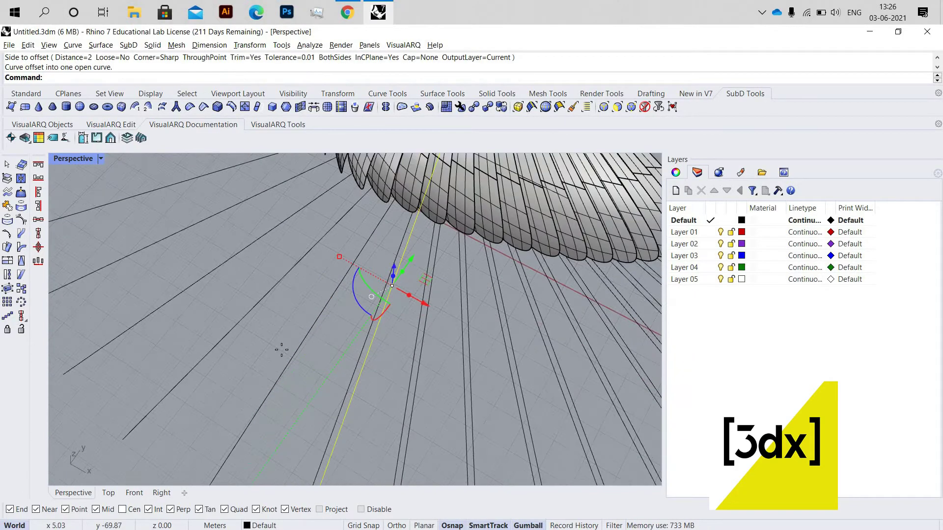
left_click(200, 291)
left_click(237, 325)
key("Return")
left_click(313, 317)
scroll(327, 330, "down", 4)
scroll(328, 331, "up", 4)
left_click(331, 332)
key("Return")
left_click(332, 301)
left_click(333, 276)
key("Return")
left_click(314, 273)
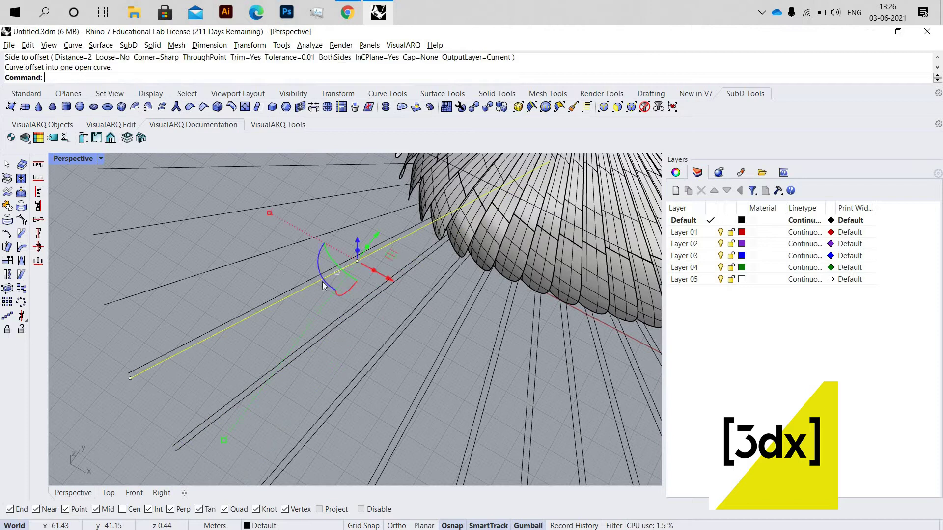
Offset the remaining ground lines at the back of the canopy by 2 m, so every rotated line has a parallel partner.
right_click_drag(281, 284, 299, 302)
scroll(300, 302, "down", 4)
left_click(305, 306)
scroll(306, 308, "up", 4)
left_click(291, 318)
key("Return")
left_click(288, 309)
left_click(285, 256)
left_click(276, 250)
key("Return")
left_click(272, 250)
scroll(308, 294, "down", 5)
scroll(309, 297, "up", 5)
key("Escape")
left_click(307, 310)
key("Return")
left_click(302, 258)
left_click(302, 257)
key("Return")
left_click(310, 204)
left_click(310, 204)
key("Return")
left_click(233, 249)
scroll(252, 267, "down", 5)
key("Escape")
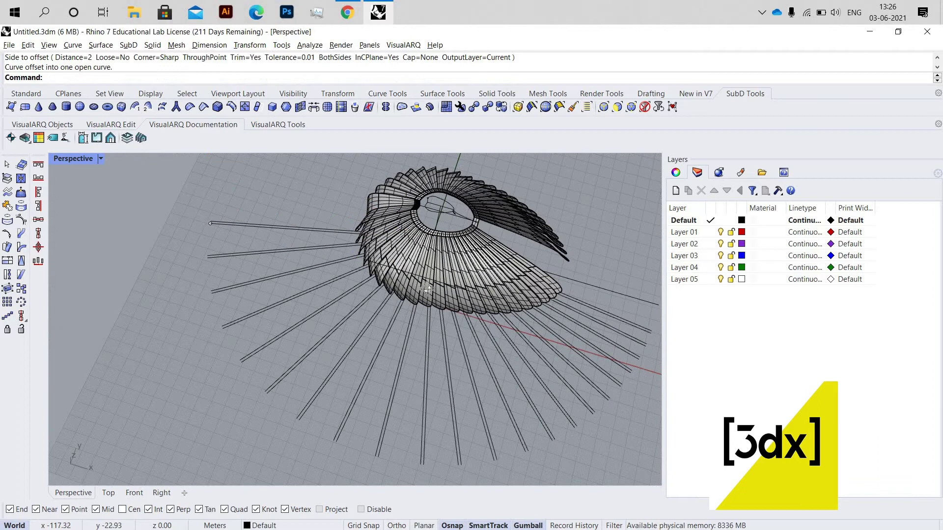
Mirror all paired radial ground lines across the canopy's horizontal centreline in the Top view, keeping the originals.
scroll(483, 282, "down", 5)
scroll(500, 304, "up", 6)
left_click_drag(550, 355, 393, 338)
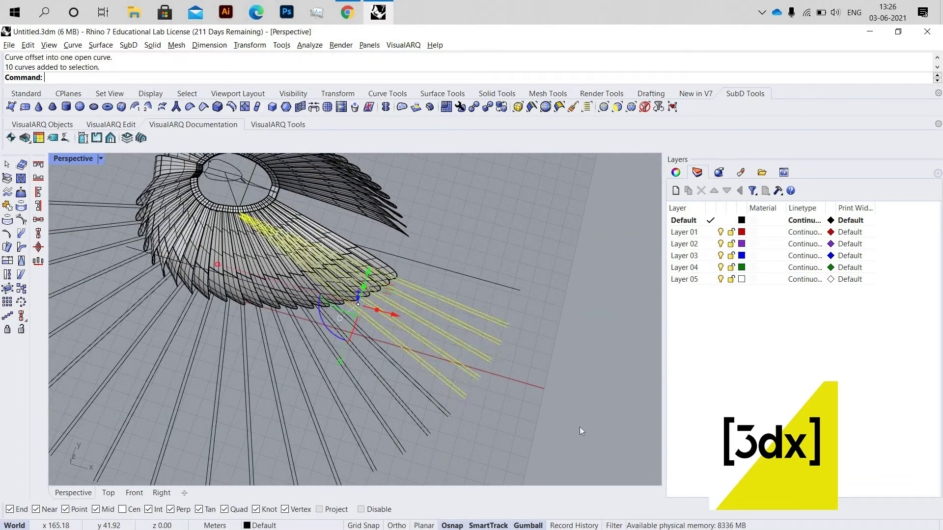
right_click_drag(215, 354, 289, 319, "shift")
left_click_drag(576, 429, 399, 342)
double_click(69, 158)
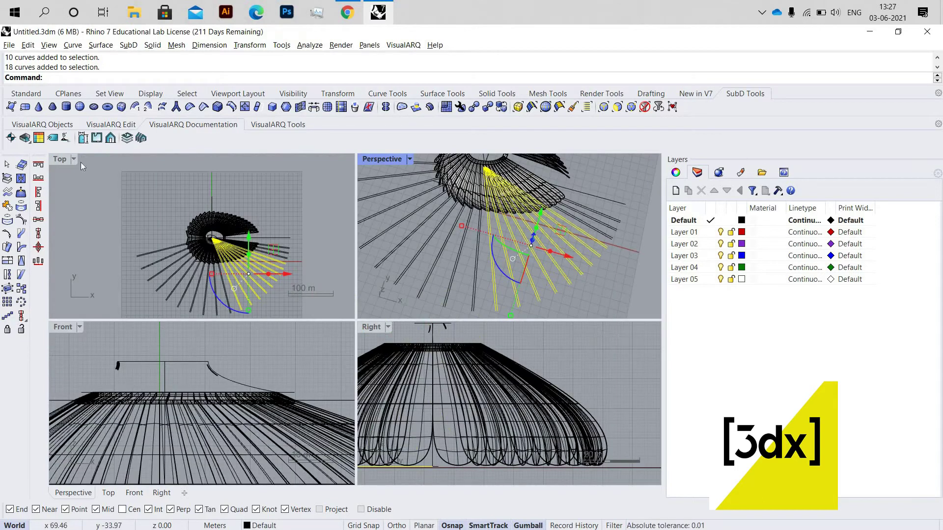
double_click(79, 159)
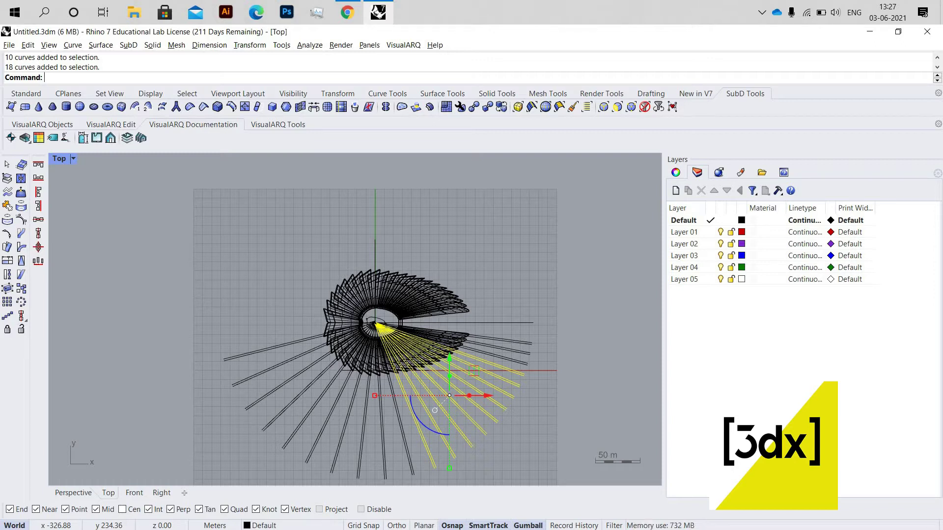
scroll(517, 308, "up", 5)
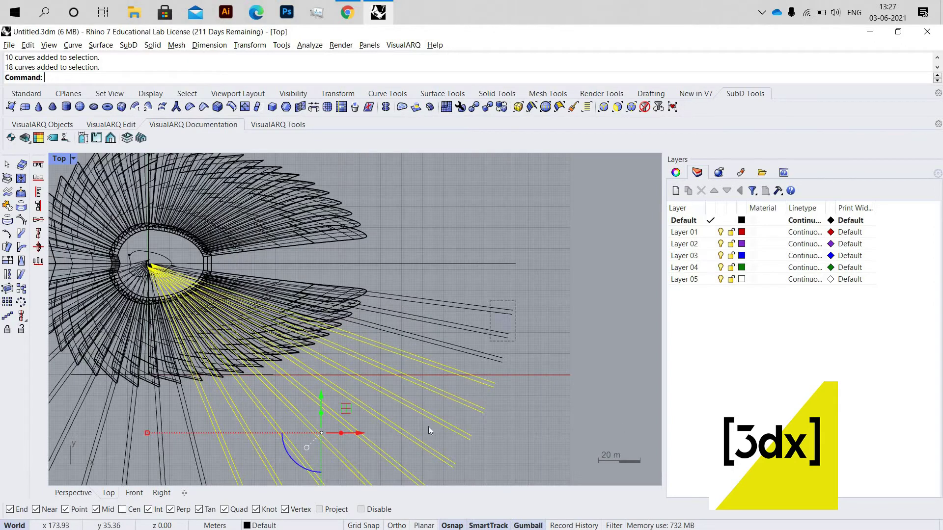
left_click_drag(428, 427, 422, 424, "shift")
scroll(249, 351, "down", 8)
scroll(442, 425, "up", 7)
left_click_drag(473, 442, 216, 309, "shift")
scroll(220, 304, "down", 4)
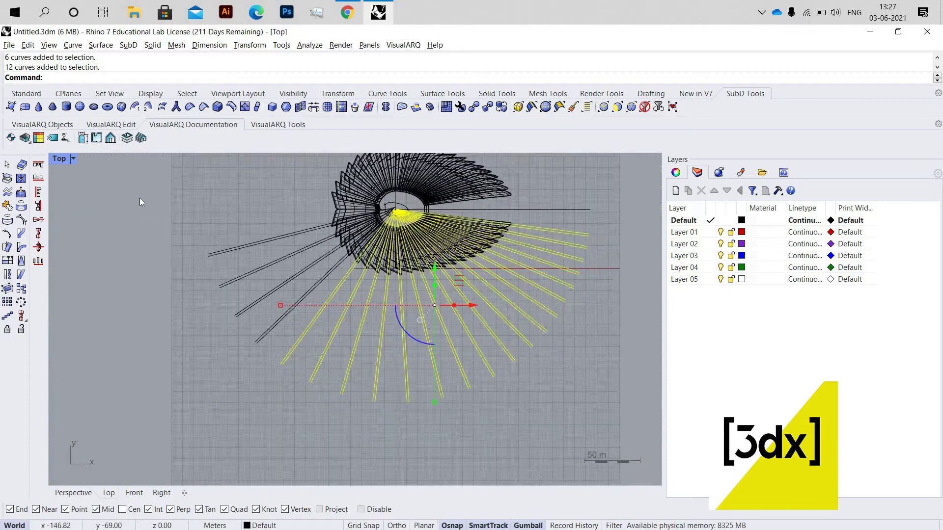
scroll(221, 352, "up", 2)
left_click_drag(278, 361, 142, 201, "shift")
right_click_drag(587, 168, 405, 242)
scroll(419, 246, "down", 2)
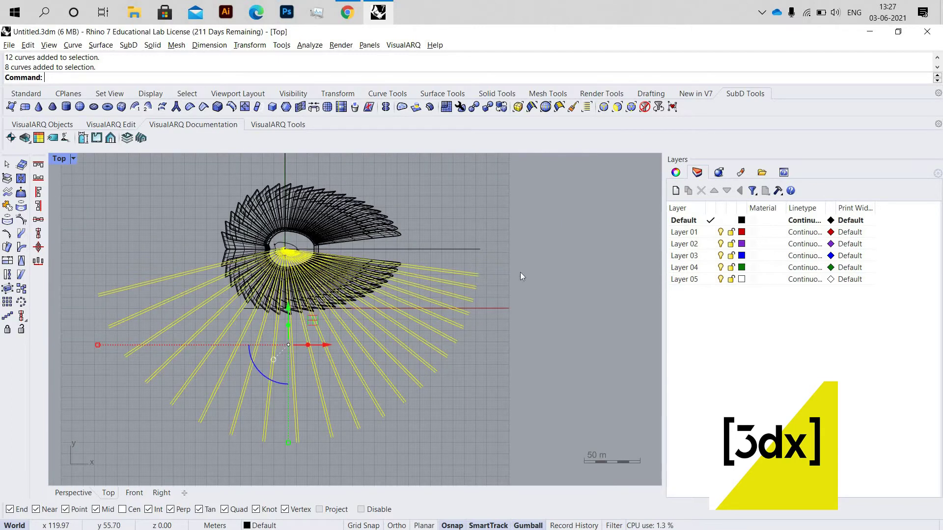
key("Return")
left_click(445, 249)
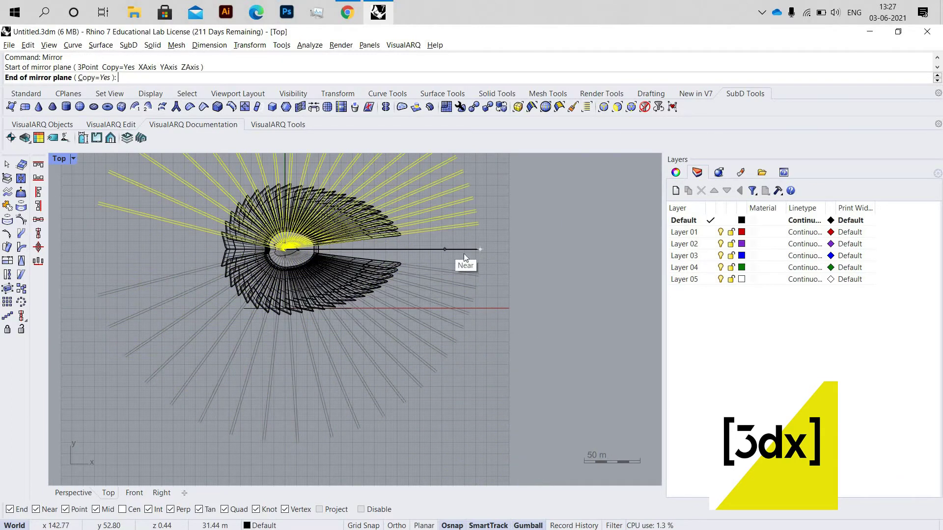
left_click(464, 252)
scroll(483, 220, "down", 4)
right_click_drag(486, 208, 490, 239)
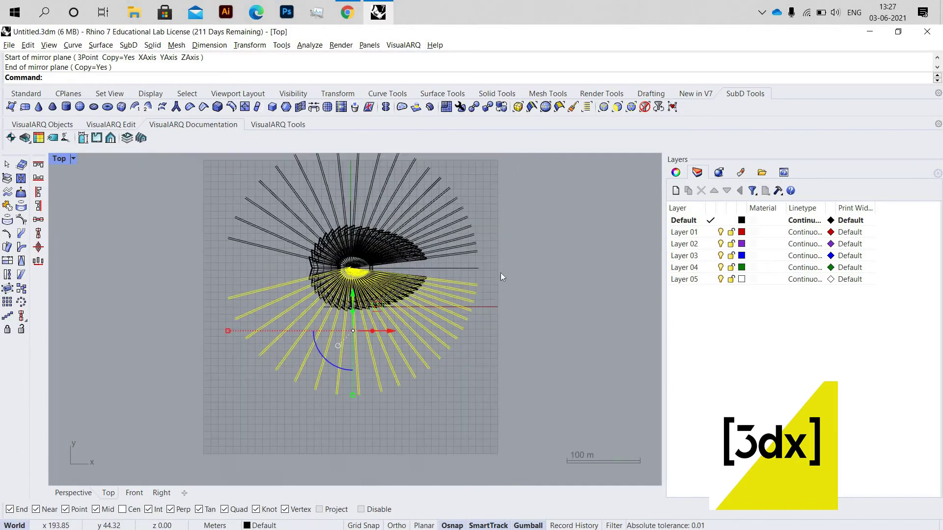
scroll(487, 231, "up", 6)
left_click_drag(493, 276, 446, 203, "shift")
scroll(503, 217, "down", 6)
scroll(503, 217, "up", 6)
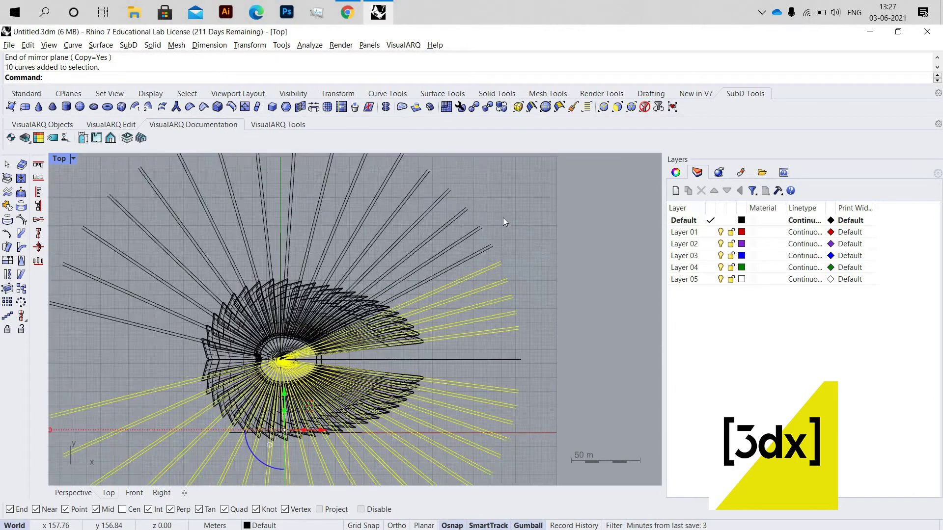
key("Escape")
Draw a rectangle about 243 m by 79 m from the centreline past the entrance gap, enclosing the upper half of the canopy.
scroll(467, 311, "down", 4)
scroll(404, 358, "up", 2)
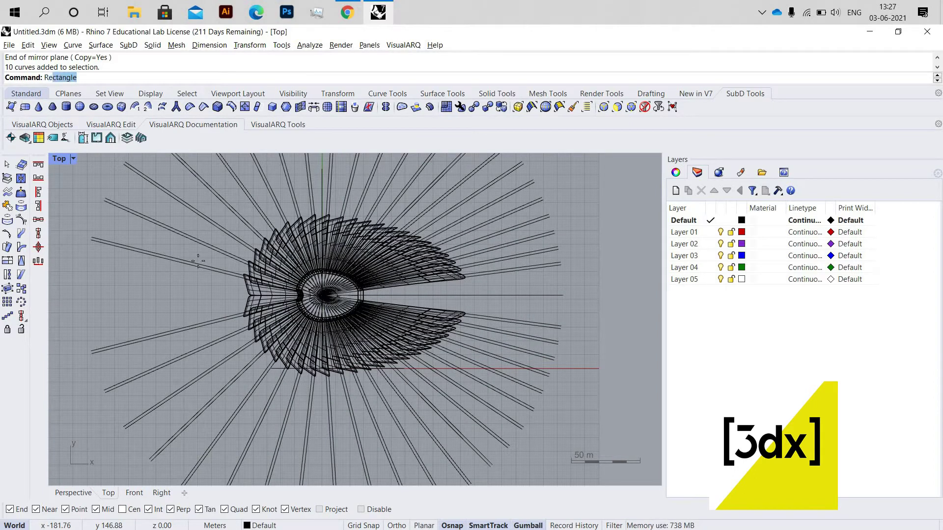
key("Return")
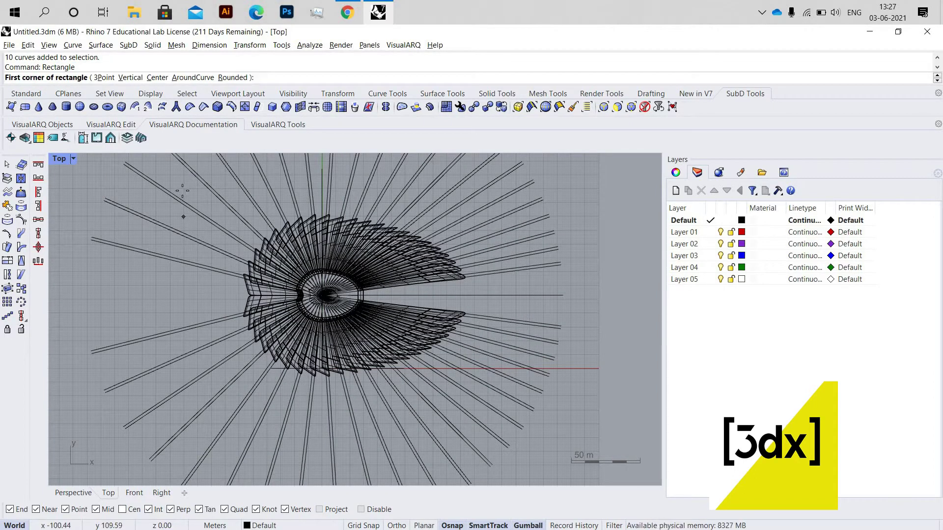
left_click(498, 295)
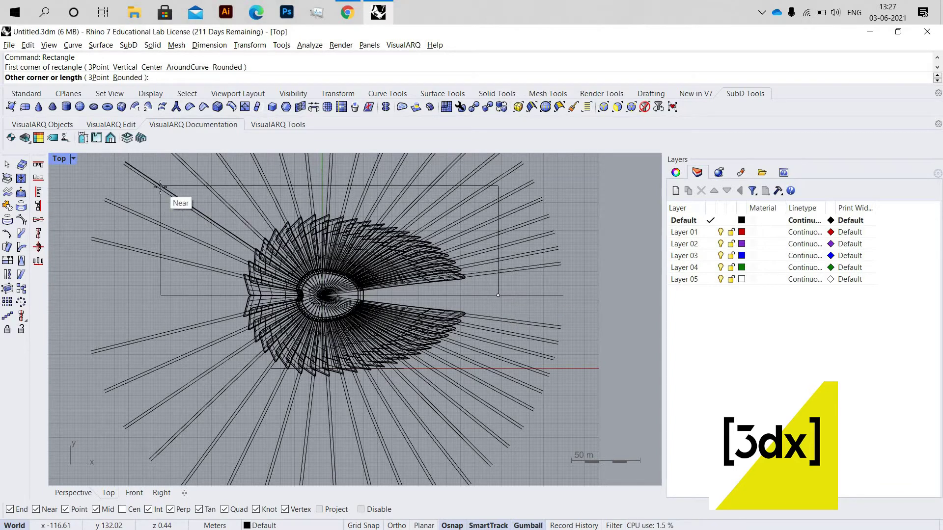
left_click(160, 186)
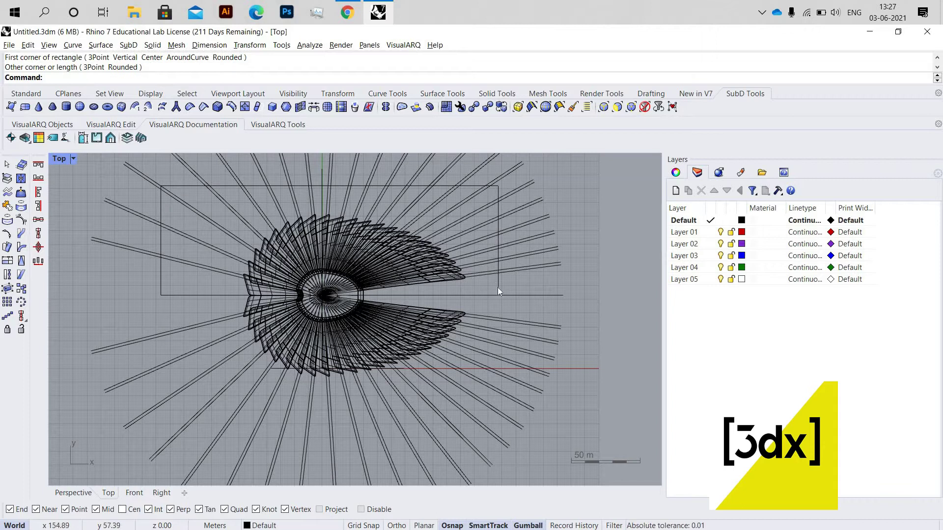
Mirror the half rectangle across the canopy's centreline, keeping the original.
left_click(499, 289)
type("mirror")
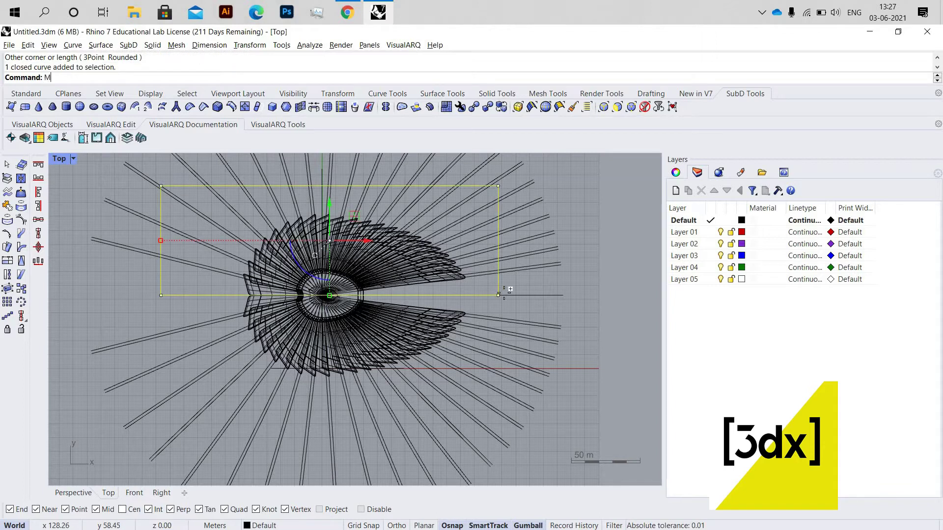
key("Return")
scroll(496, 296, "up", 1)
left_click(450, 299)
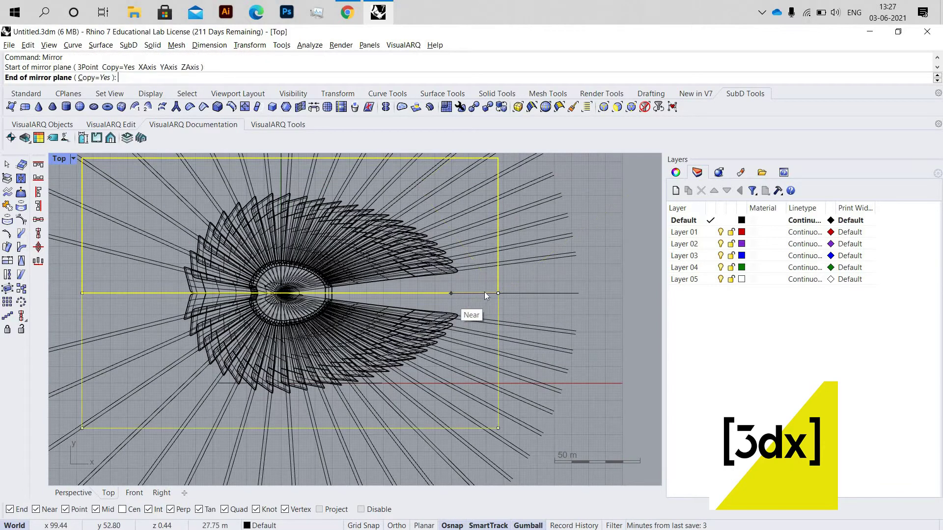
left_click(484, 292)
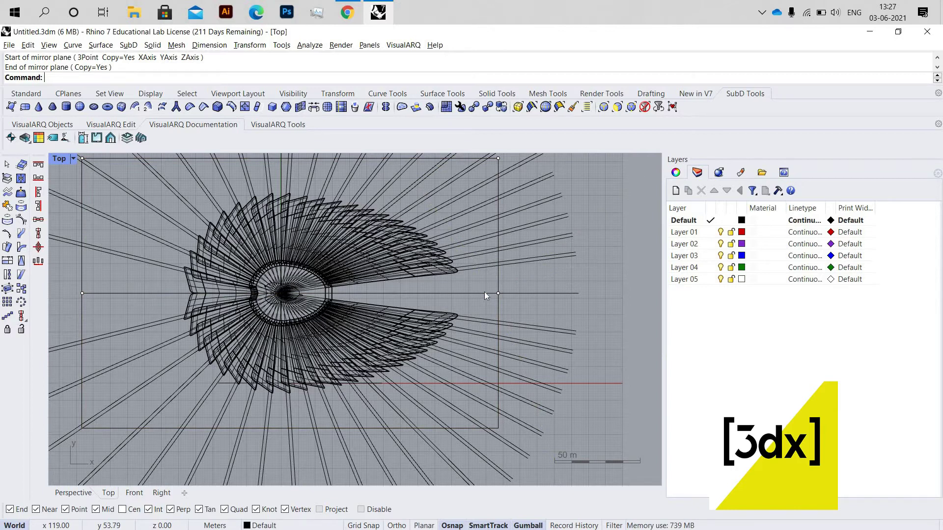
Draw one full rectangle between the opposite outer corners of the two half rectangles.
right_click_drag(499, 276, 503, 296)
type("rec")
key("Return")
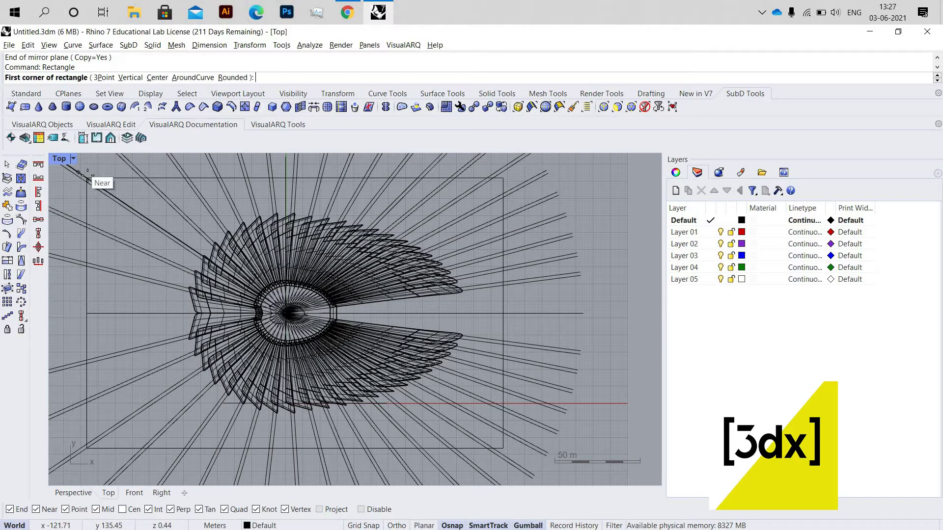
left_click(88, 179)
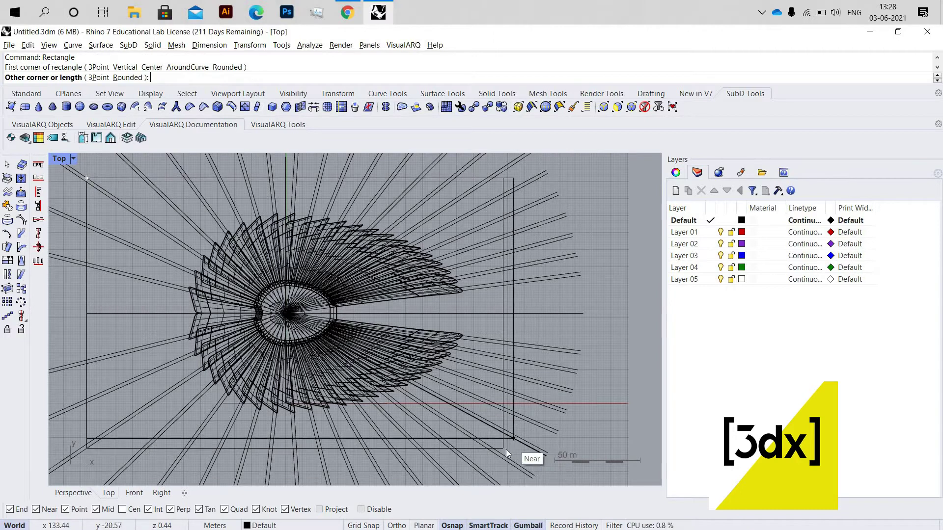
left_click(503, 448)
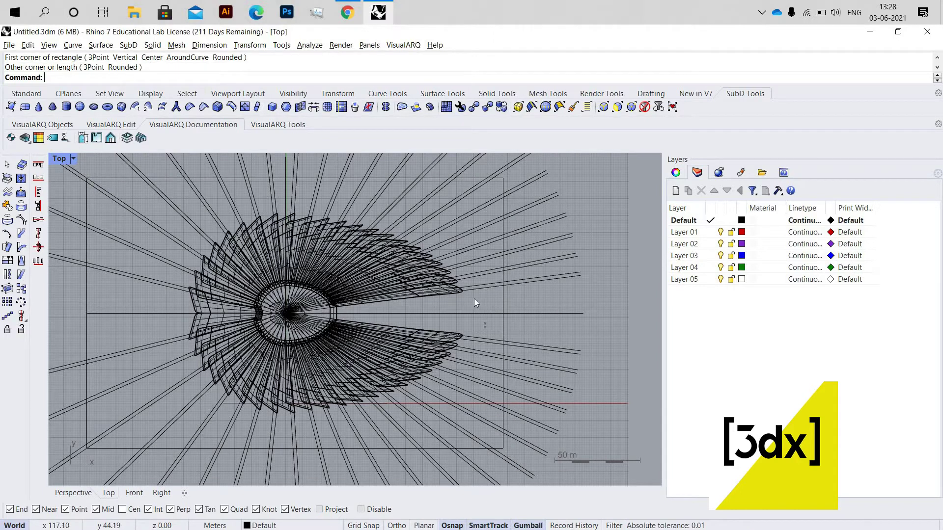
Delete the half rectangles lying inside the full boundary rectangle.
left_click_drag(513, 324, 489, 307)
key("Escape")
left_click(505, 305)
left_click(528, 329)
key("Delete")
left_click(503, 314)
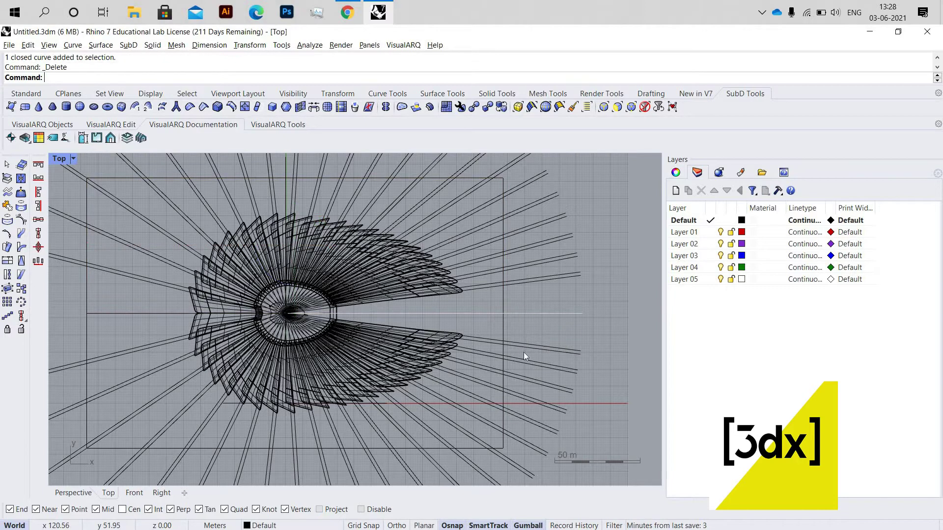
left_click(481, 340)
With the boundary rectangle and all radial lines as cutting objects, trim the line ends overhanging its lower entrance side and lower long edge.
scroll(488, 325, "down", 4)
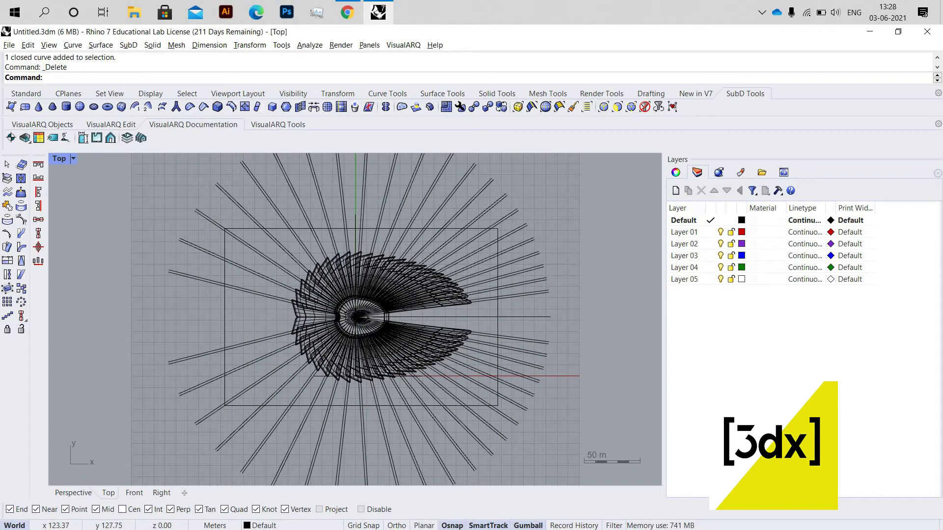
left_click(496, 228)
left_click_drag(559, 209, 537, 184)
scroll(531, 181, "down", 2)
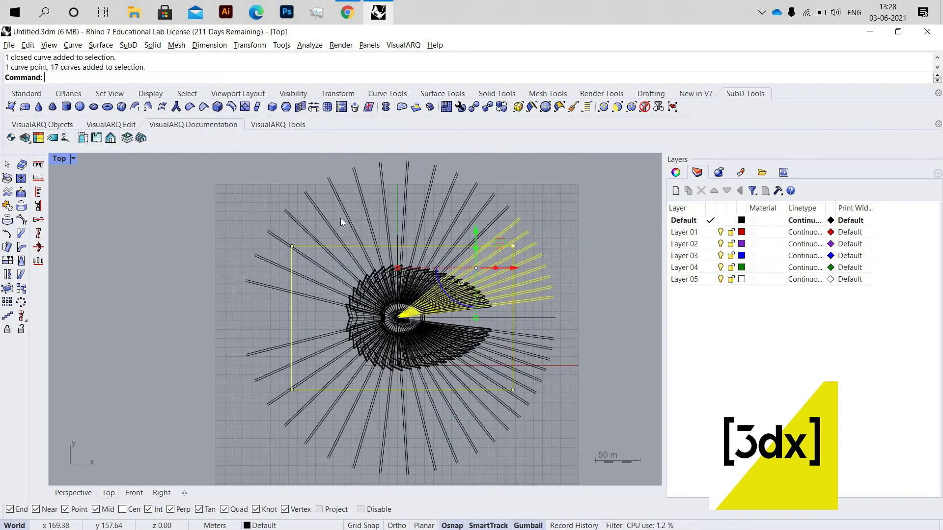
left_click_drag(277, 226, 235, 408)
scroll(428, 407, "down", 5)
scroll(372, 401, "up", 3)
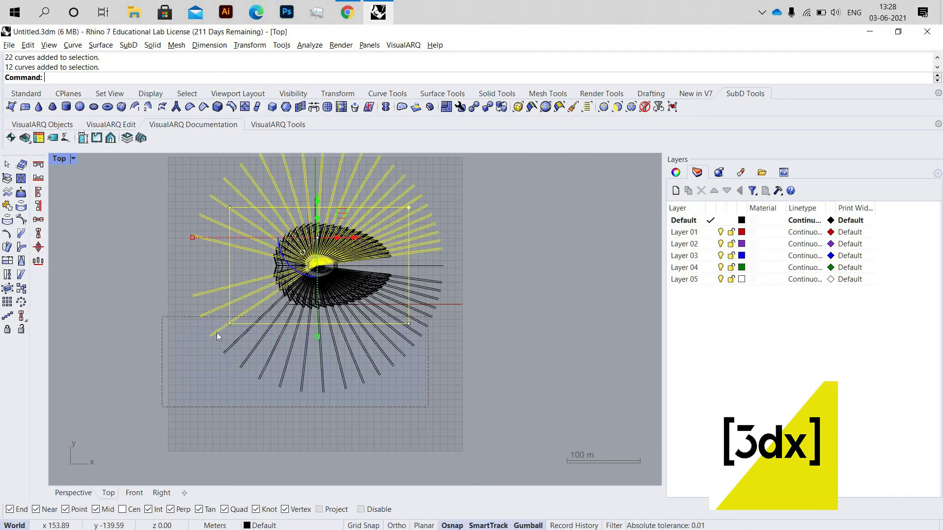
left_click_drag(457, 334, 444, 304)
scroll(426, 260, "up", 4)
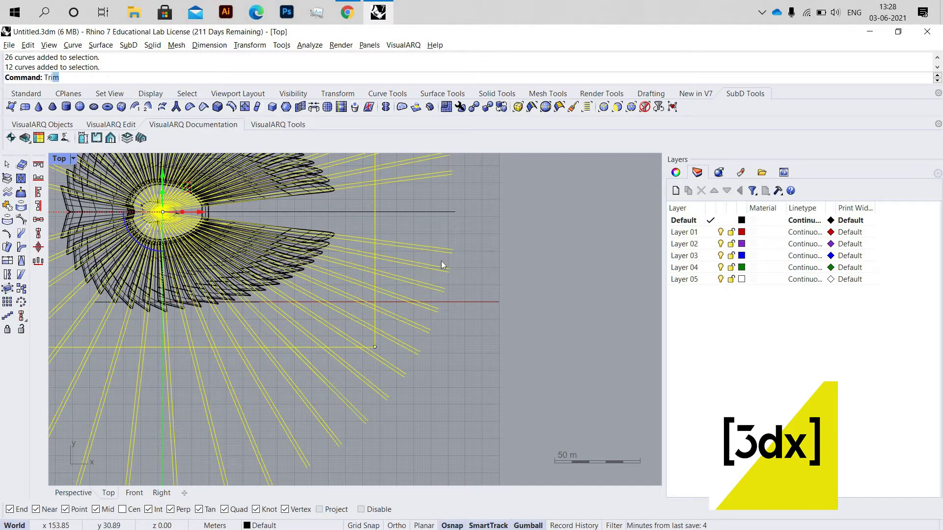
key("Return")
left_click_drag(462, 241, 391, 365)
scroll(427, 353, "down", 4)
scroll(335, 439, "up", 2)
left_click_drag(456, 327, 93, 428)
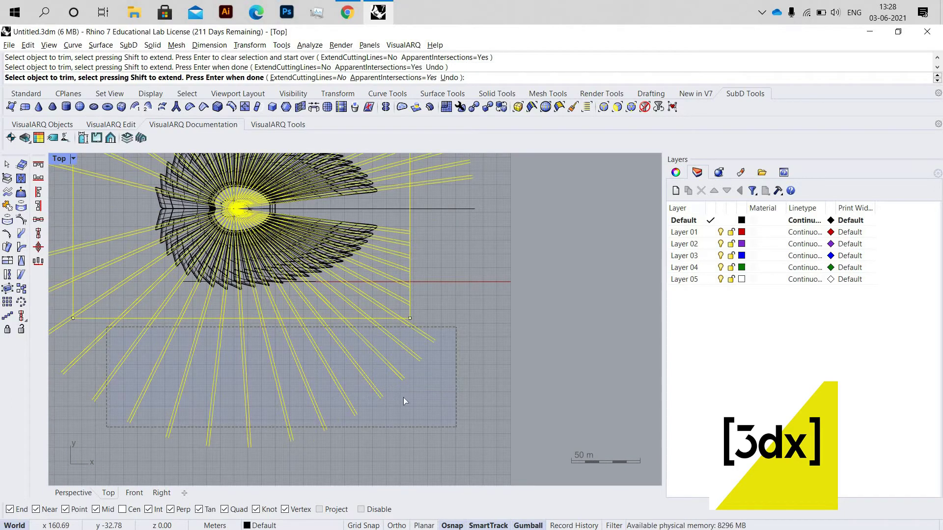
scroll(187, 379, "down", 4)
scroll(201, 394, "up", 4)
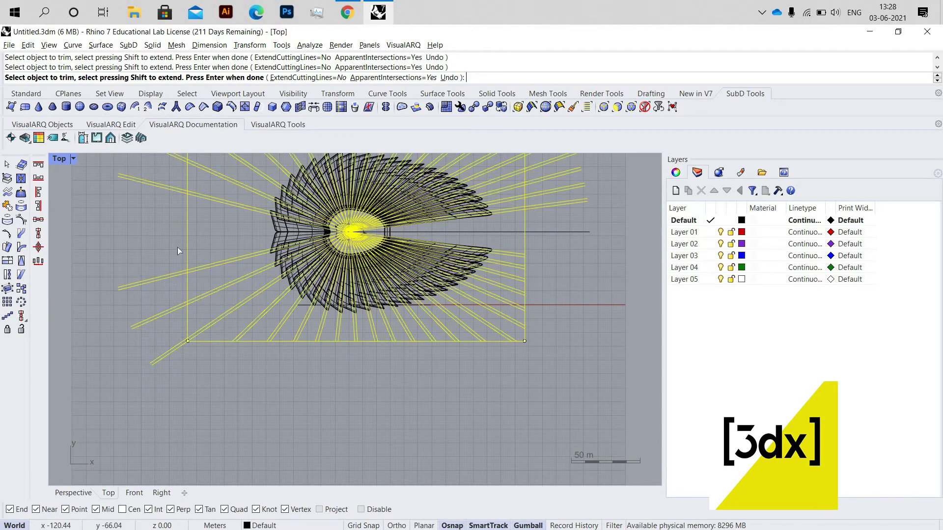
Trim the remaining ground line ends overhanging the rectangle's back, upper long edge and upper entrance side.
scroll(168, 185, "up", 2)
scroll(426, 246, "down", 4)
right_click_drag(425, 246, 233, 324)
left_click_drag(410, 264, 394, 353)
key("Return")
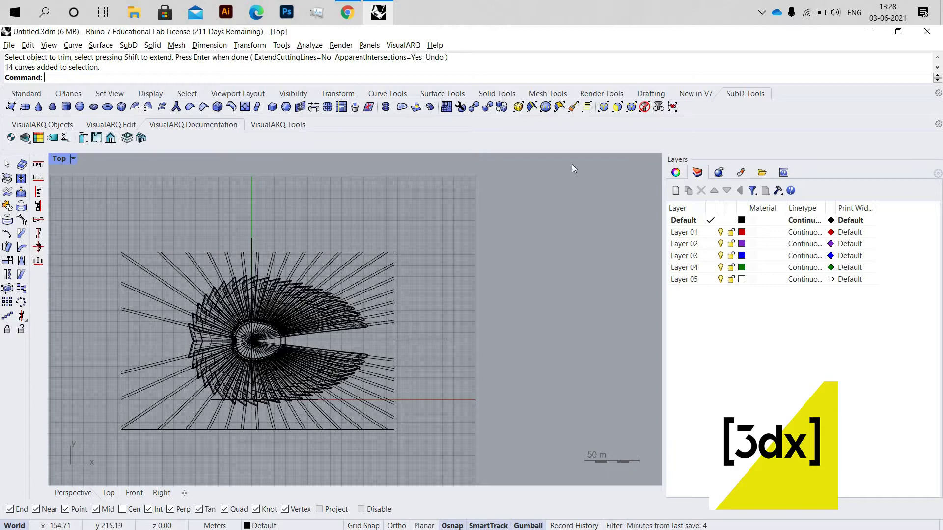
Examine the canopy in perspective with its trimmed ground lines, checking the ring's outline curve and the petal tips near the ground.
key("ctrl+m")
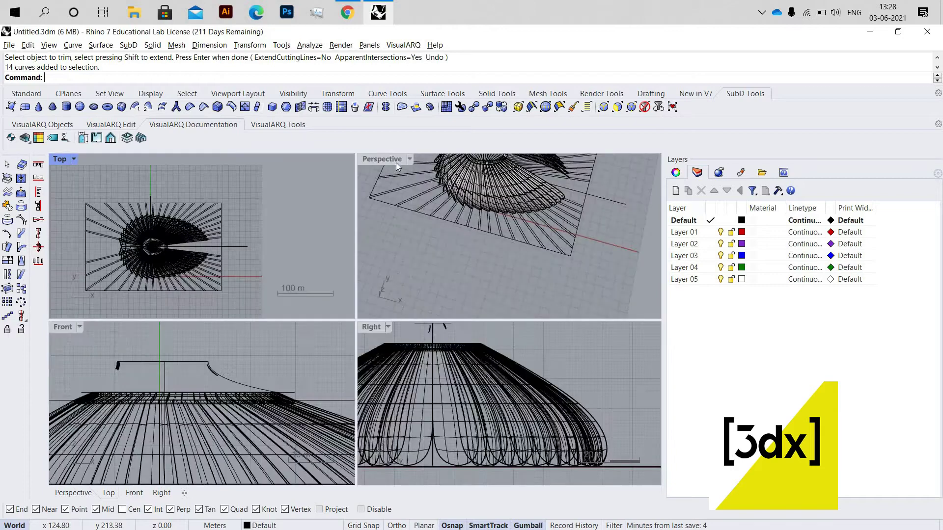
double_click(392, 161)
right_click_drag(423, 186, 403, 287)
scroll(402, 287, "down", 6)
scroll(388, 274, "up", 10)
scroll(388, 274, "up", 2)
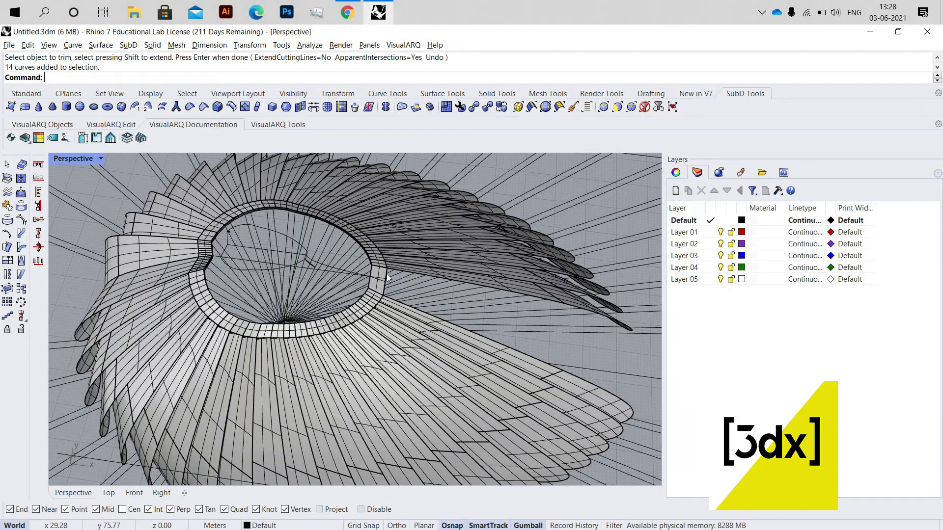
left_click(387, 273)
left_click(388, 259)
key("Return")
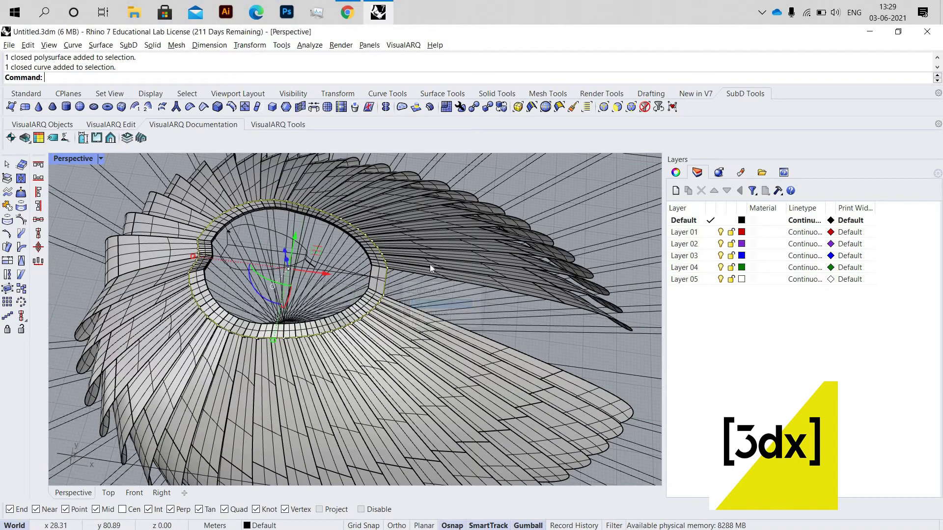
scroll(429, 264, "down", 6)
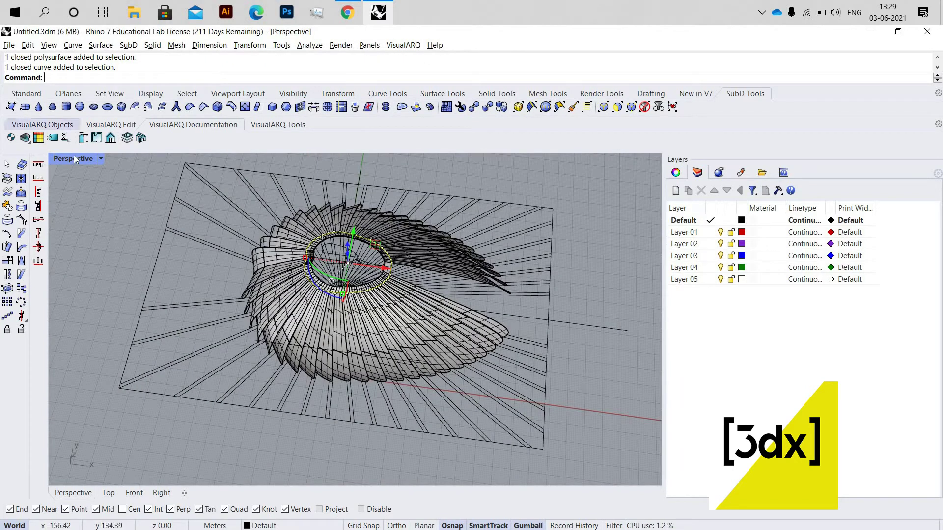
key("Escape")
right_click_drag(537, 364, 323, 381)
scroll(256, 272, "up", 5)
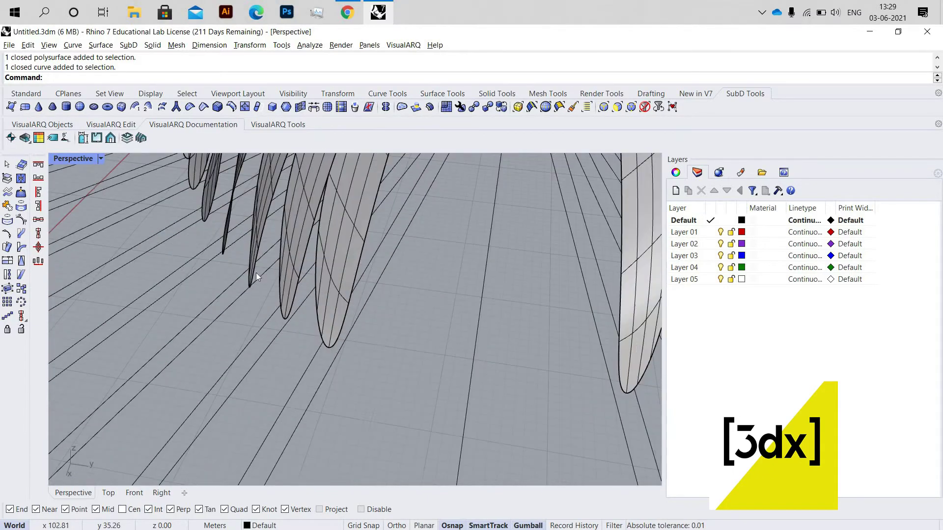
Start a polyline in the top view at the tip of the lower half's entrance-side petal and place its second point at the neighbouring petal's tip.
key("ctrl+m")
scroll(221, 243, "up", 6)
scroll(233, 244, "up", 2)
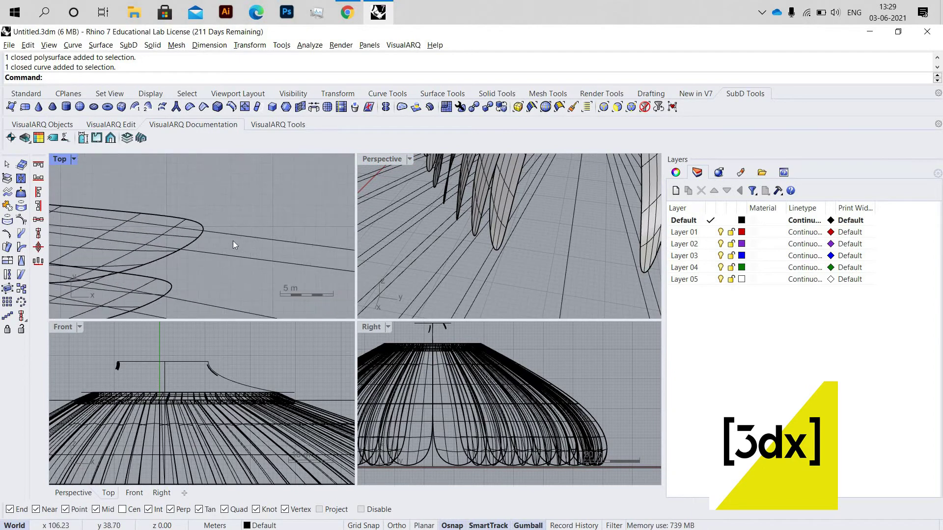
key("Return")
left_click(203, 231)
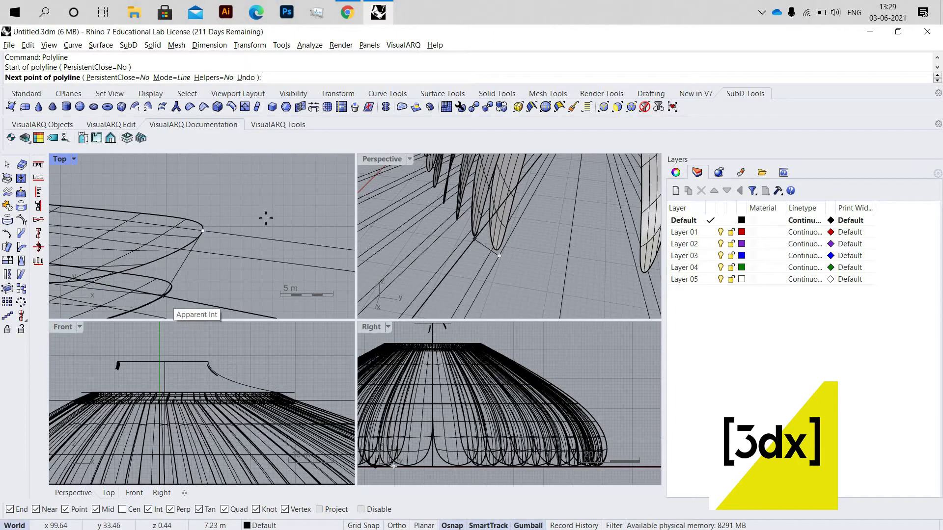
left_click(164, 295)
scroll(290, 184, "down", 5)
scroll(211, 265, "up", 7)
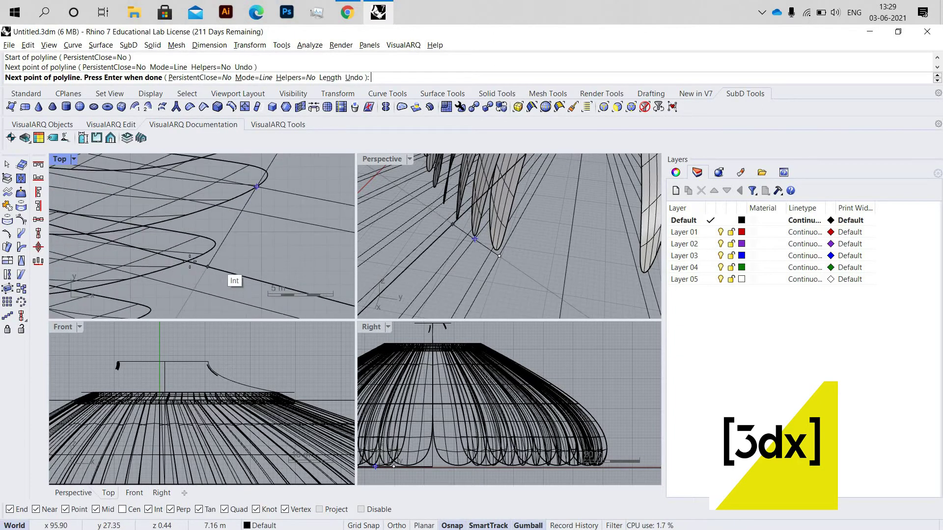
Continue the polyline through the following petal tips on the entrance side, snapping to where the radial ground lines cross the petal edges.
left_click(201, 264)
scroll(204, 258, "down", 2)
scroll(204, 258, "up", 2)
left_click(193, 256)
scroll(204, 281, "up", 3)
left_click(284, 221)
scroll(255, 231, "down", 3)
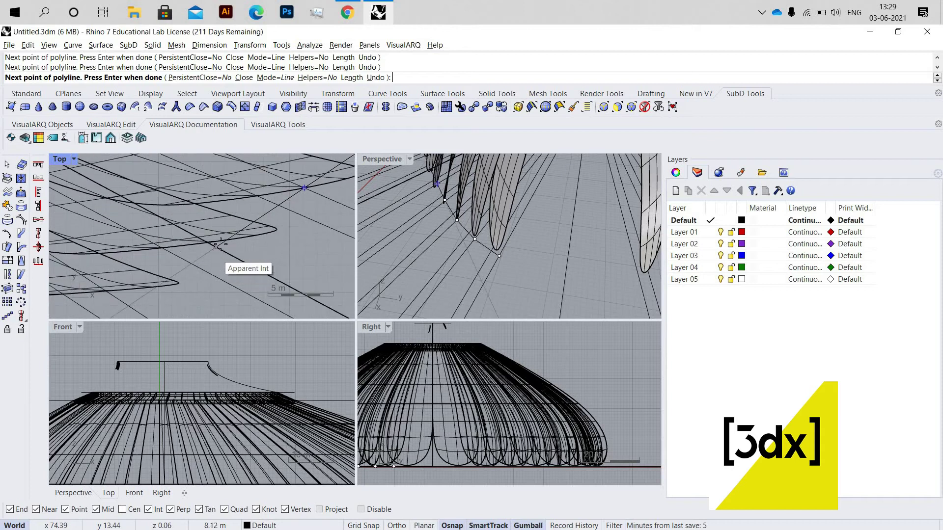
Extend the polyline along the lower row of petal tips, snapping to the ground-line intersections and undoing a misplaced point.
scroll(211, 249, "up", 1)
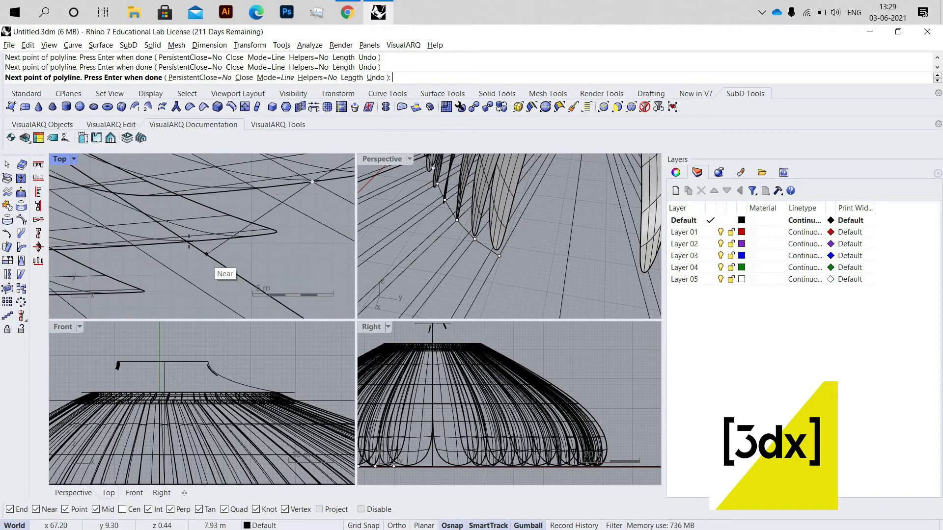
scroll(207, 254, "up", 2)
scroll(260, 251, "down", 3)
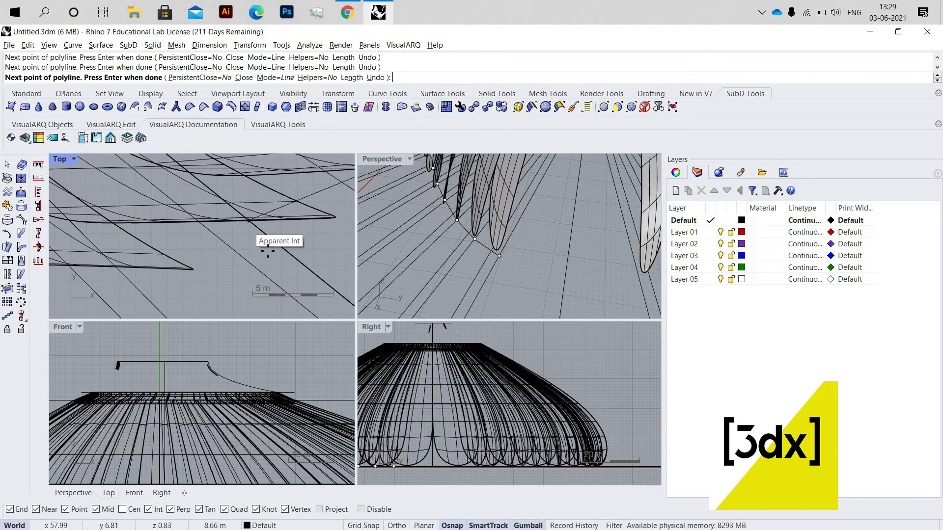
scroll(177, 259, "up", 4)
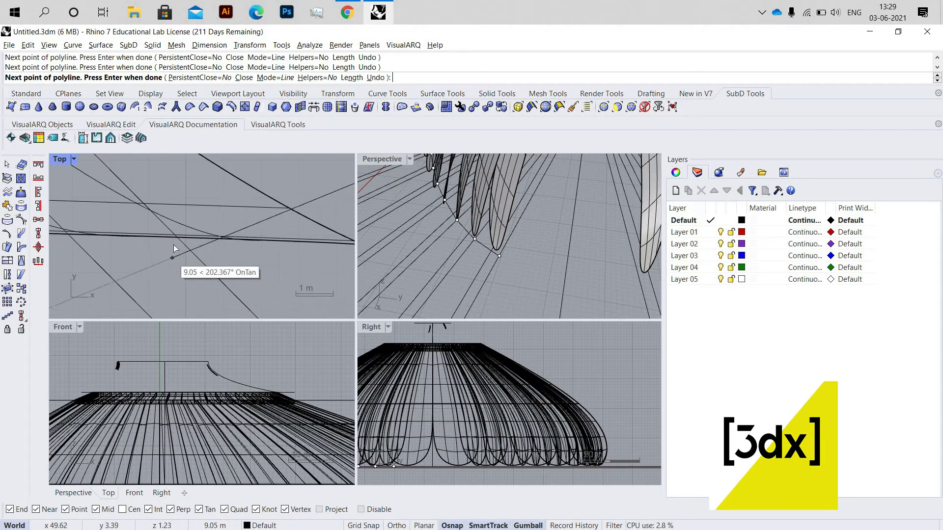
scroll(151, 265, "up", 2)
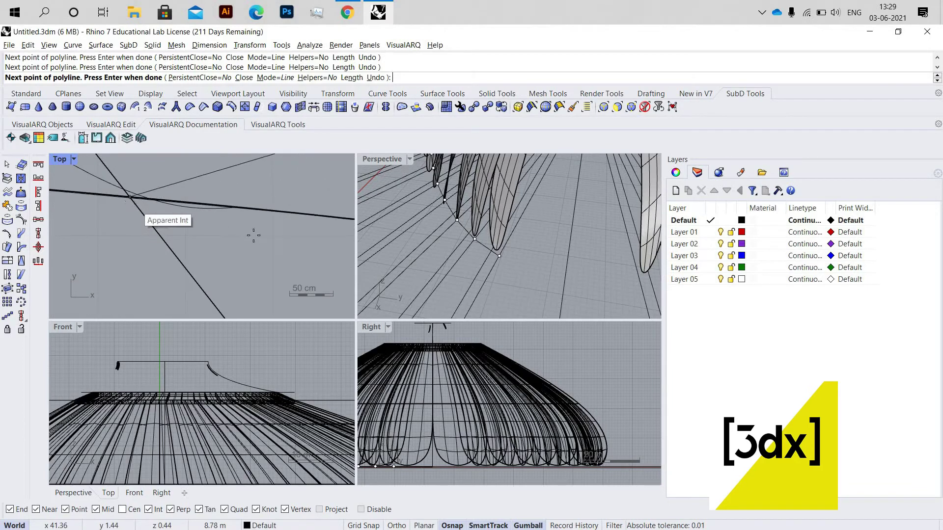
scroll(253, 231, "down", 7)
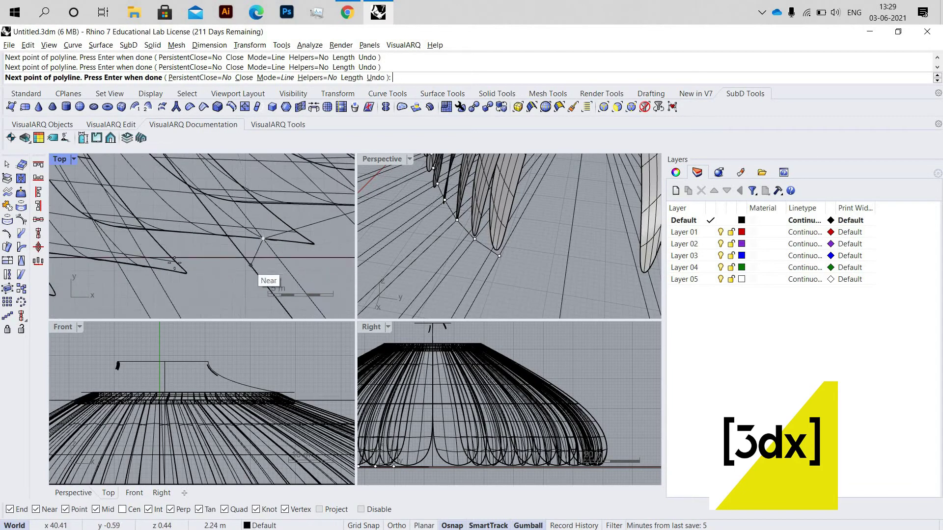
scroll(204, 273, "up", 6)
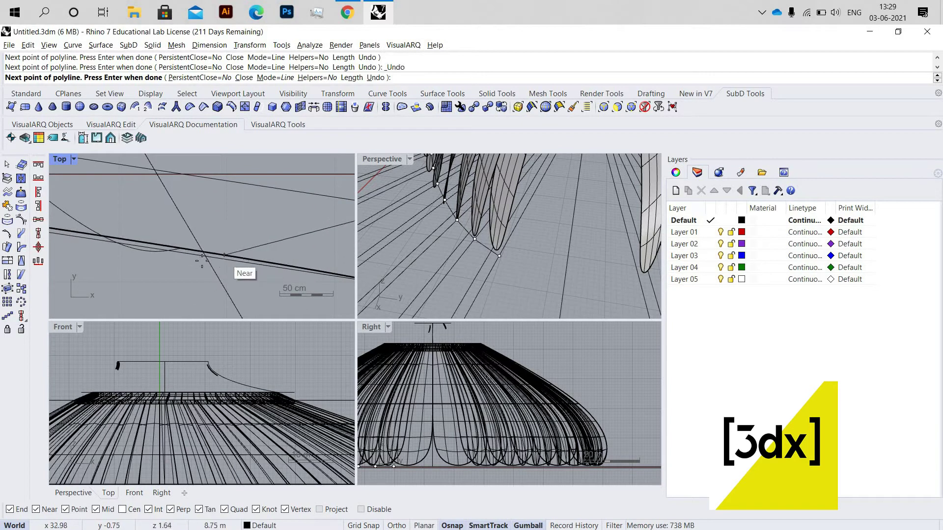
scroll(276, 255, "down", 7)
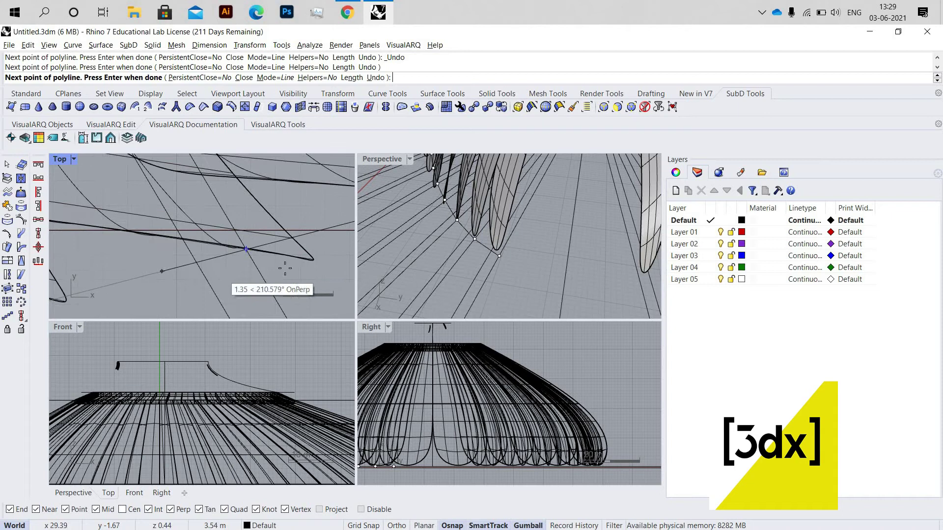
right_click_drag(192, 288, 230, 286)
scroll(229, 282, "up", 4)
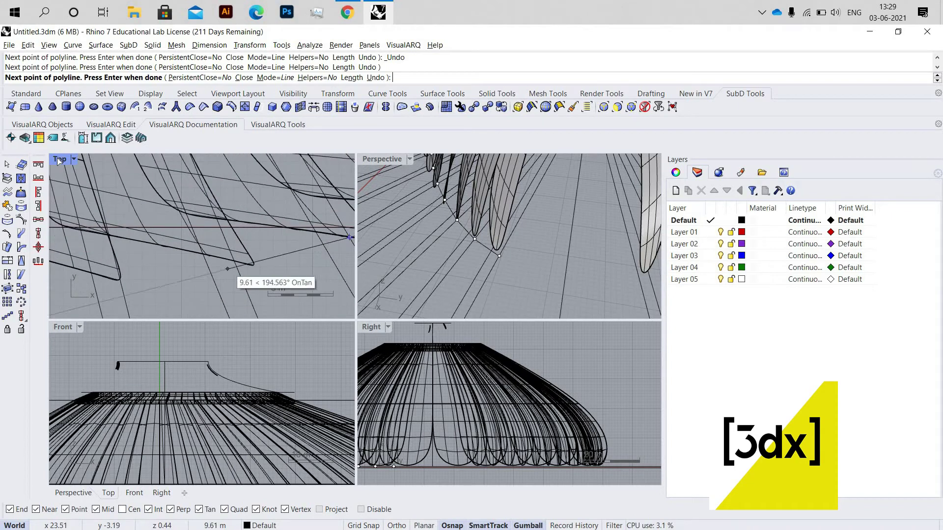
Enlarge the top view and carry the polyline through the petal tips just below the red axis line.
double_click(59, 158)
scroll(391, 335, "up", 5)
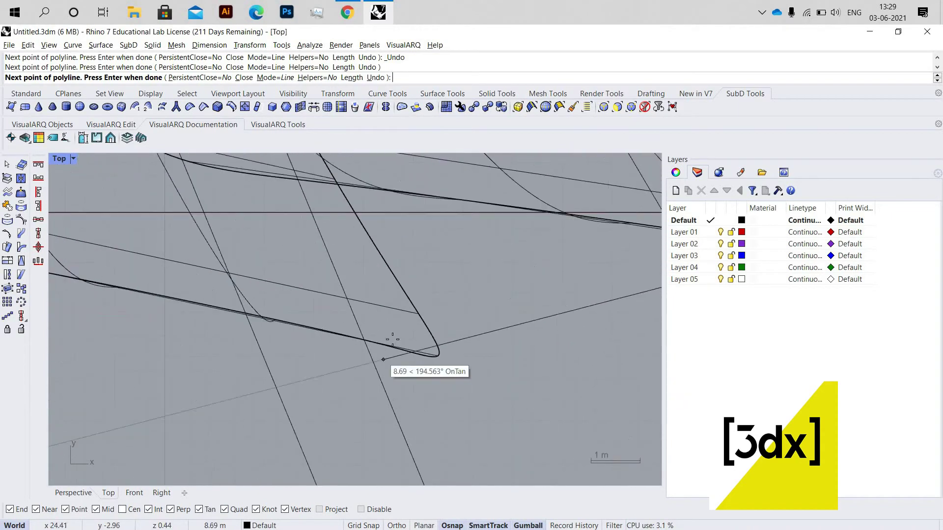
scroll(373, 339, "down", 5)
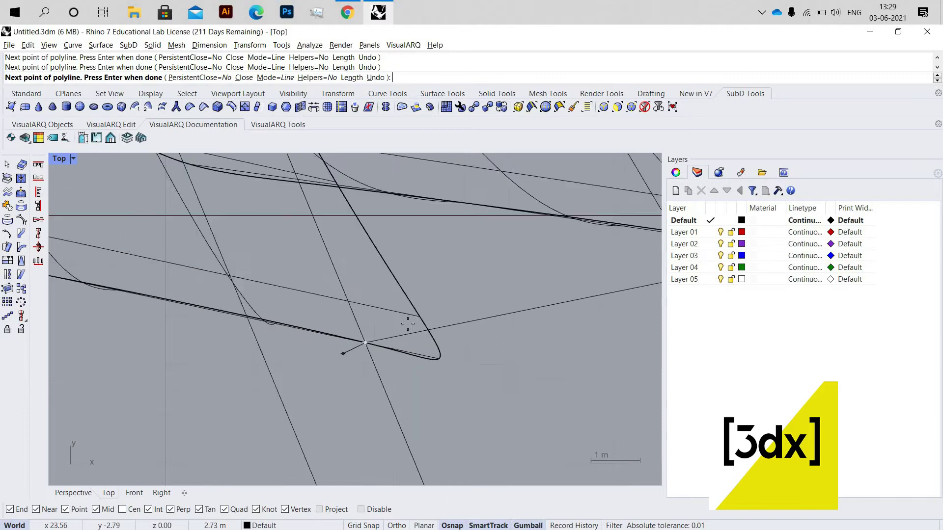
scroll(444, 371, "down", 6)
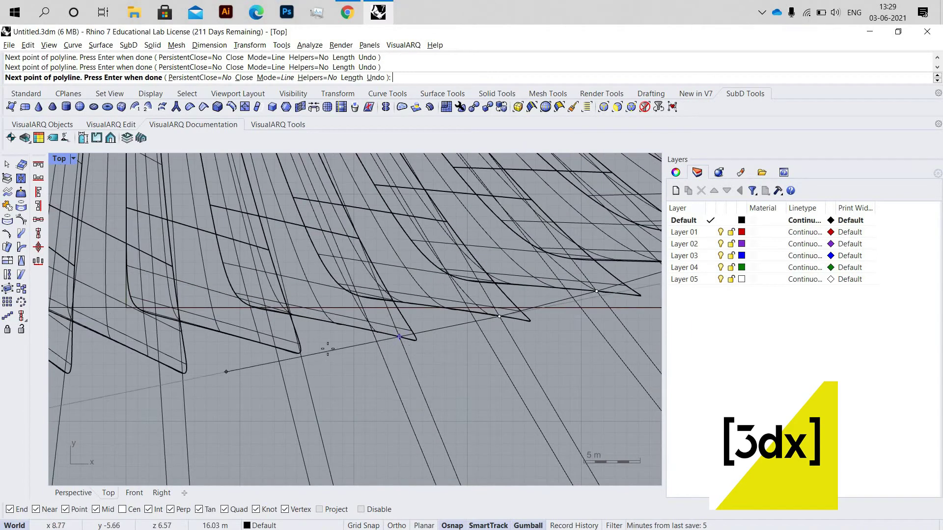
scroll(282, 368, "up", 6)
scroll(320, 336, "up", 2)
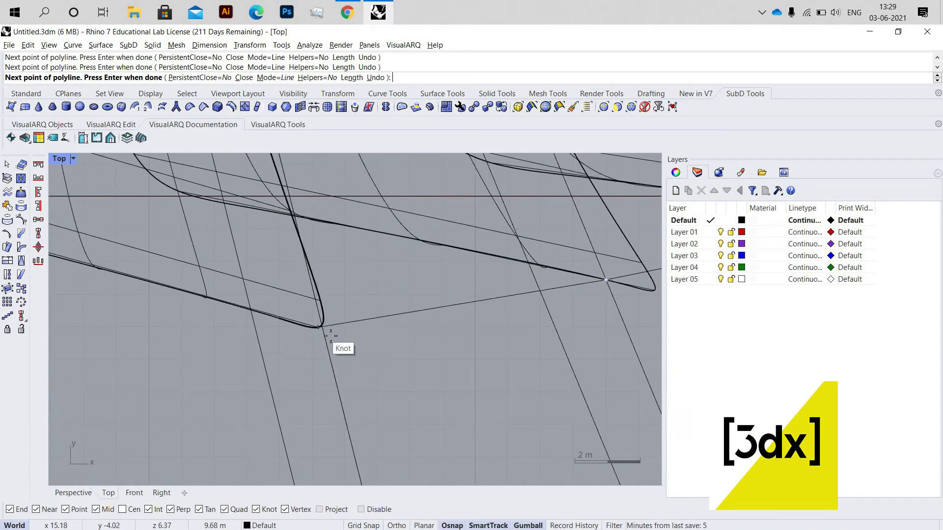
scroll(325, 337, "down", 3)
scroll(301, 364, "up", 3)
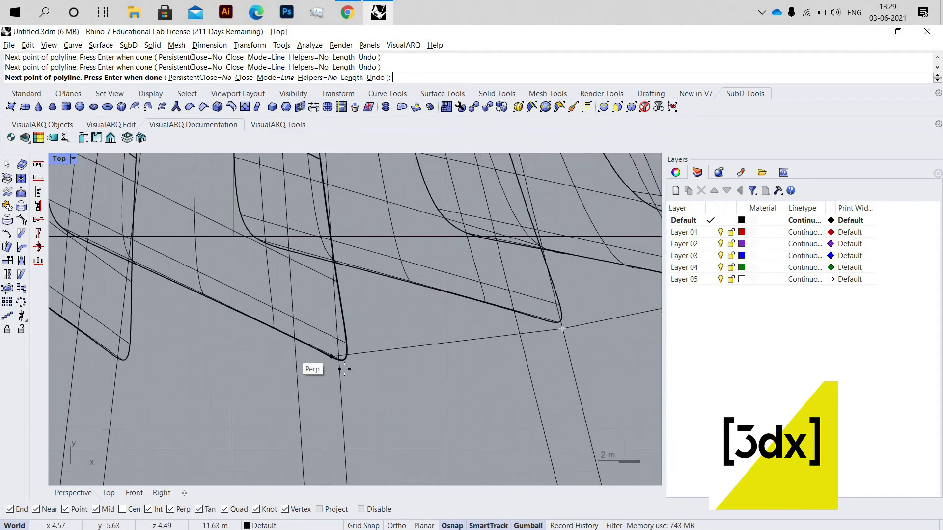
scroll(489, 389, "down", 2)
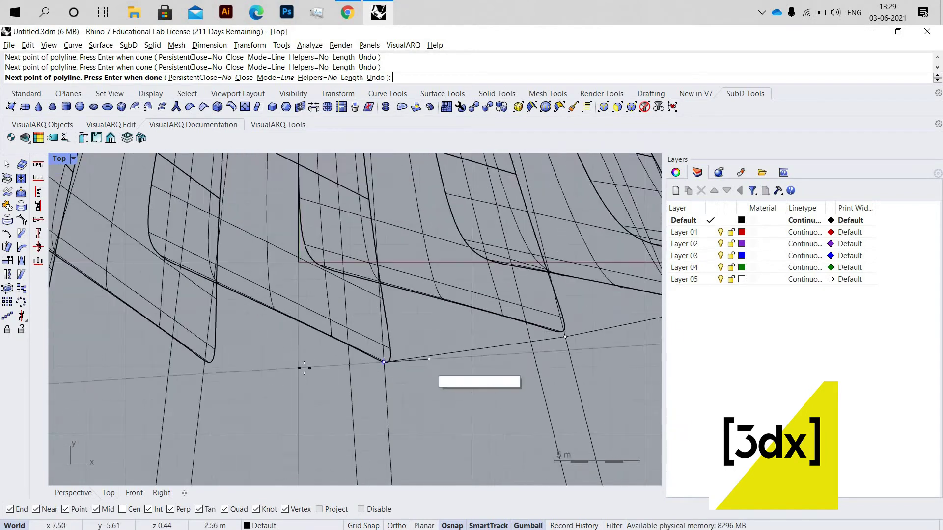
Carry the polyline around the canopy's lower back curve, placing a point where each petal tip meets its ground line.
scroll(480, 399, "up", 2)
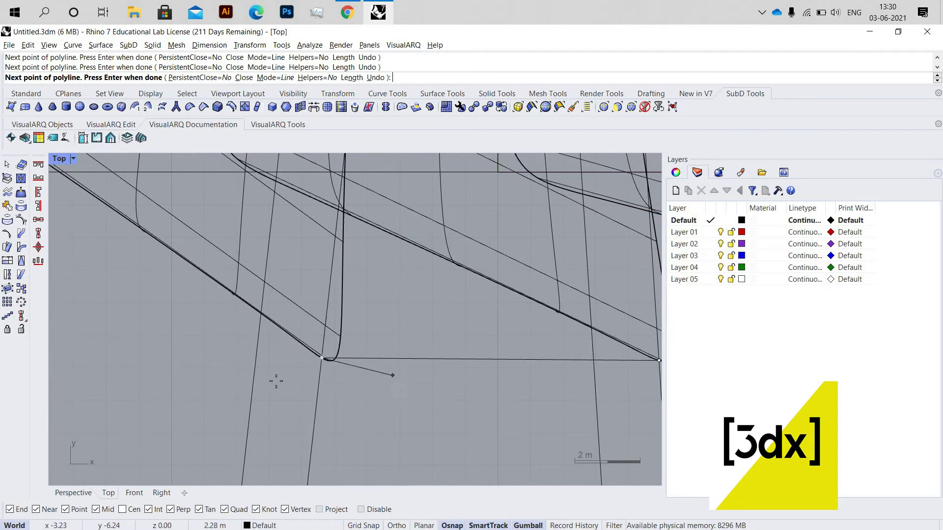
scroll(276, 381, "down", 2)
scroll(275, 383, "up", 4)
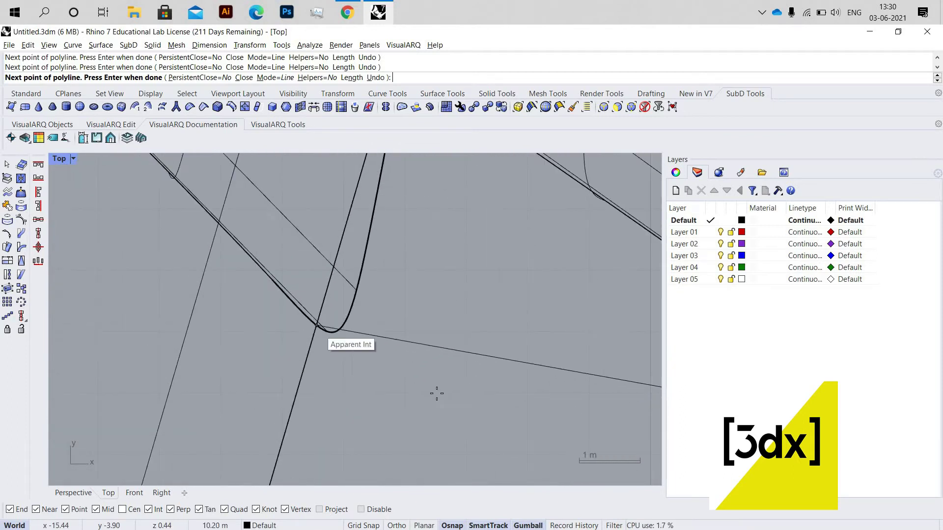
scroll(314, 344, "down", 3)
scroll(326, 353, "up", 3)
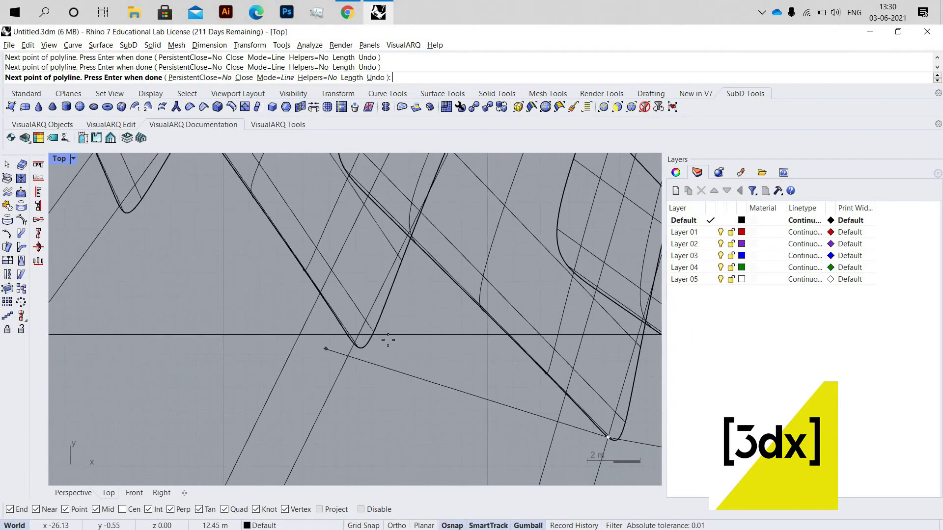
scroll(304, 322, "down", 3)
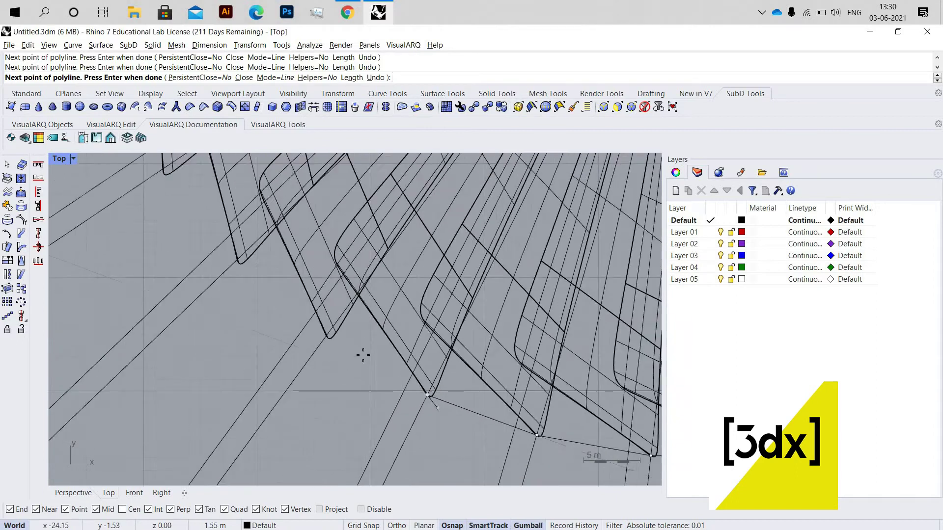
scroll(376, 347, "up", 8)
left_click(326, 360)
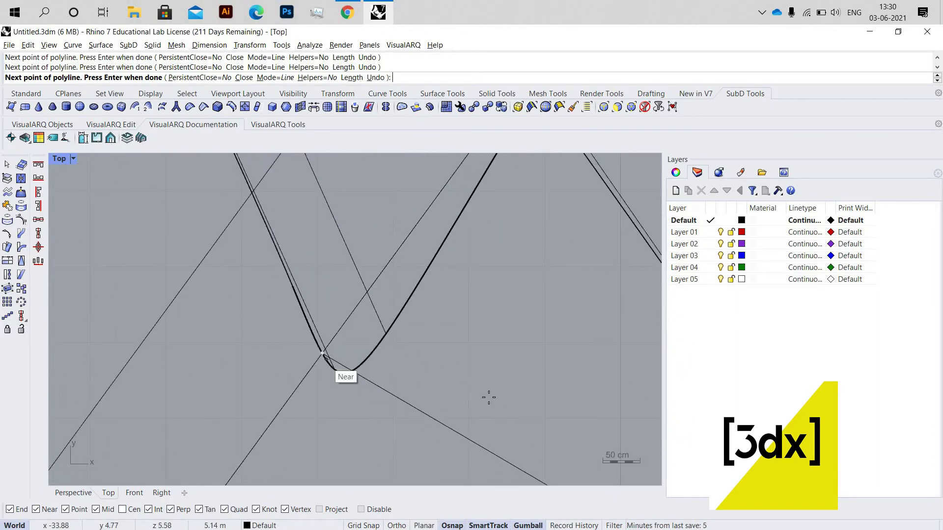
Continue the polyline up the rear side of the canopy through the next petal tips, snapping to their ground lines.
scroll(487, 398, "down", 4)
scroll(356, 312, "down", 3)
scroll(351, 322, "up", 4)
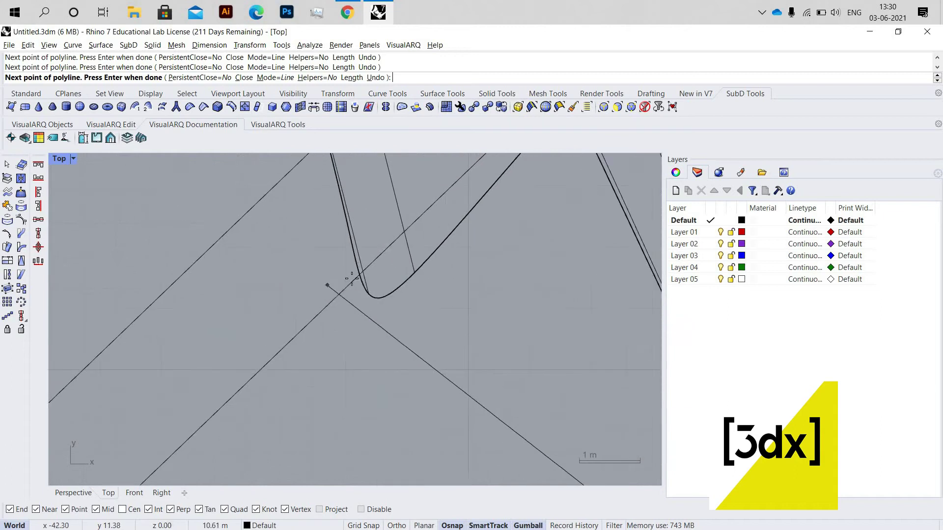
scroll(461, 404, "down", 12)
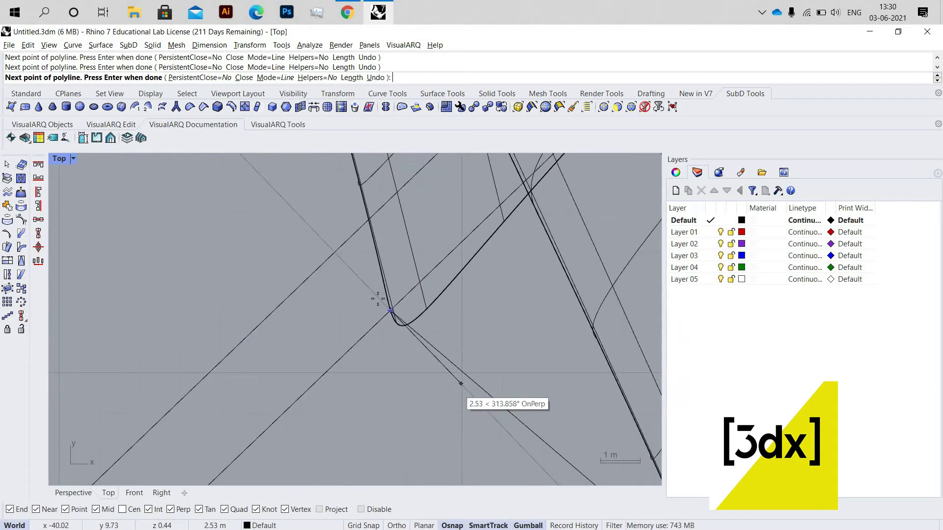
scroll(348, 272, "up", 10)
left_click(349, 271)
scroll(349, 271, "down", 3)
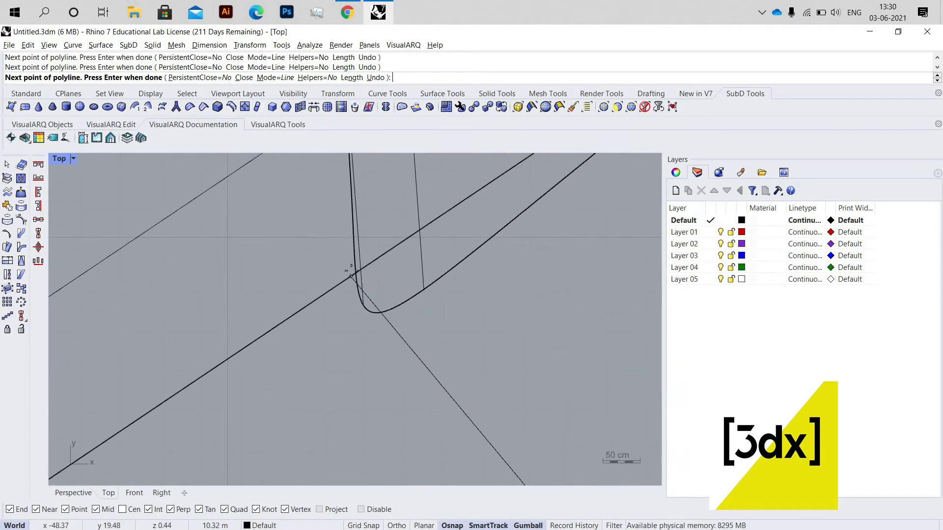
scroll(404, 268, "up", 8)
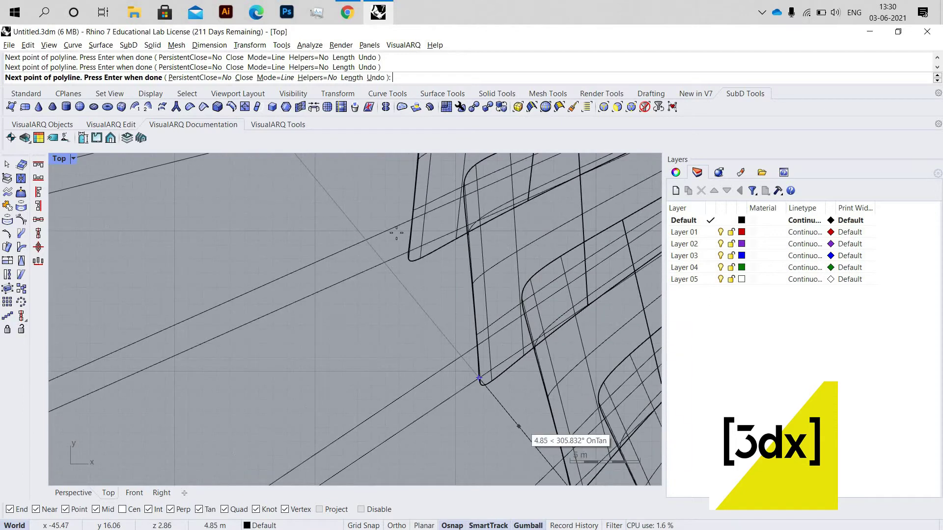
left_click(444, 258)
Place the last polyline points at the rearmost petal of the lower half, ending on its second ground line, and finish the curve.
scroll(443, 261, "down", 8)
scroll(447, 344, "down", 6)
scroll(392, 286, "down", 5)
scroll(391, 285, "up", 6)
scroll(493, 299, "up", 5)
scroll(505, 261, "up", 3)
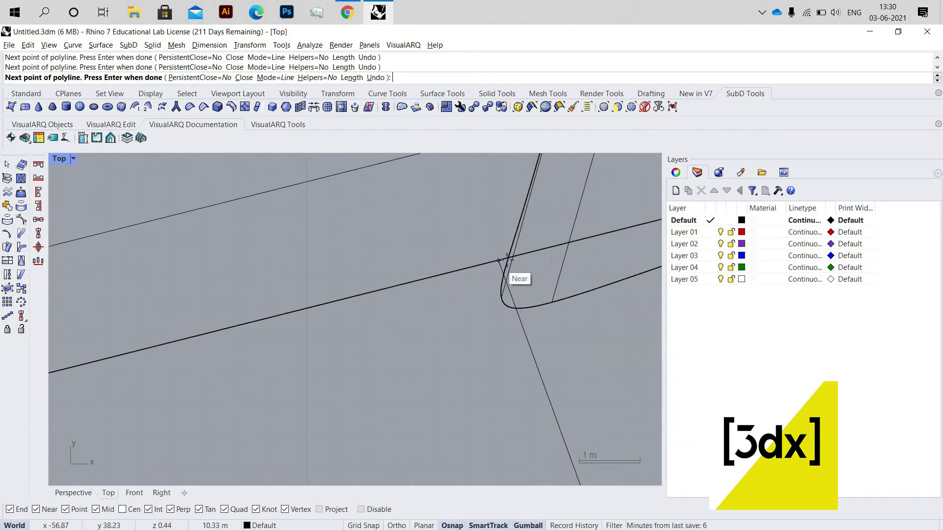
scroll(452, 344, "down", 10)
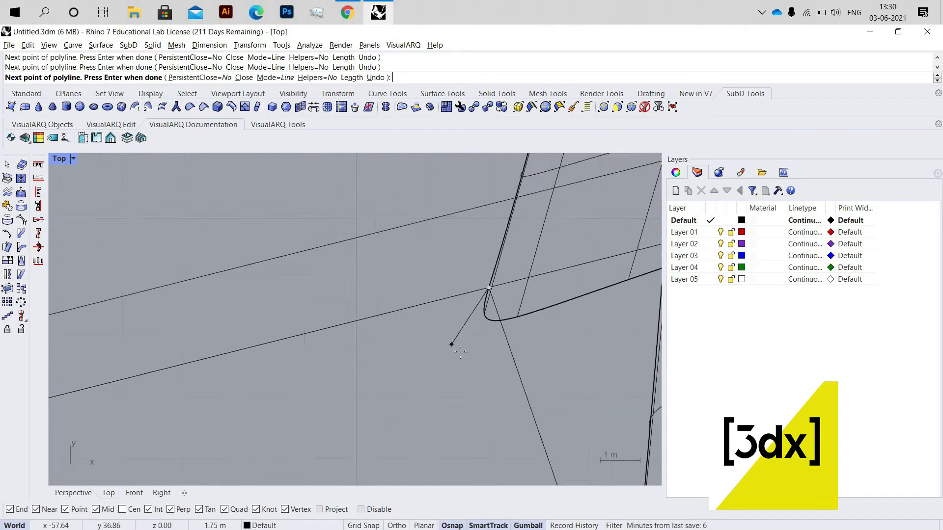
scroll(433, 315, "down", 3)
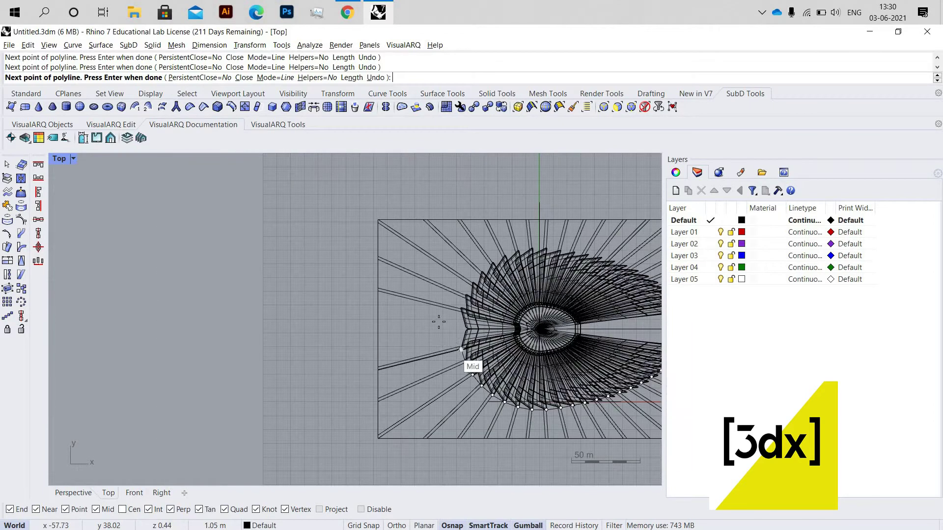
scroll(452, 344, "up", 8)
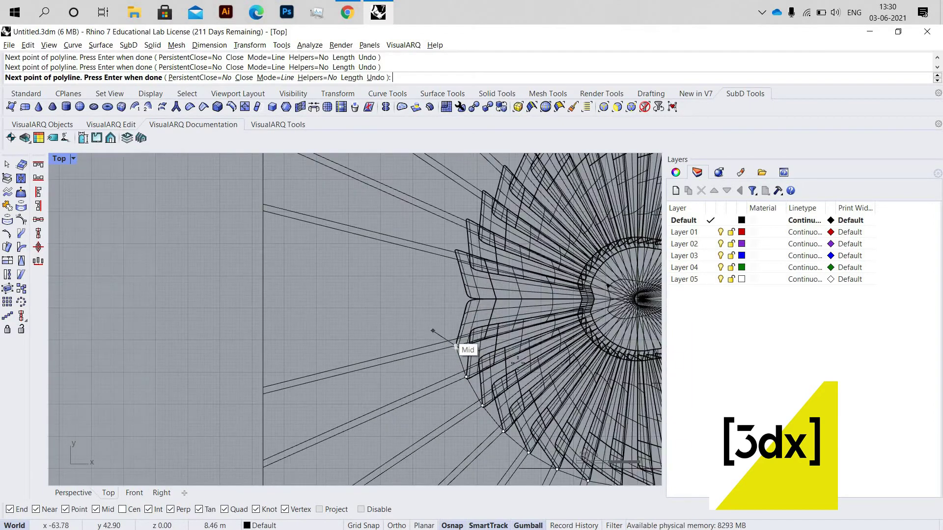
left_click(493, 353)
right_click(456, 263)
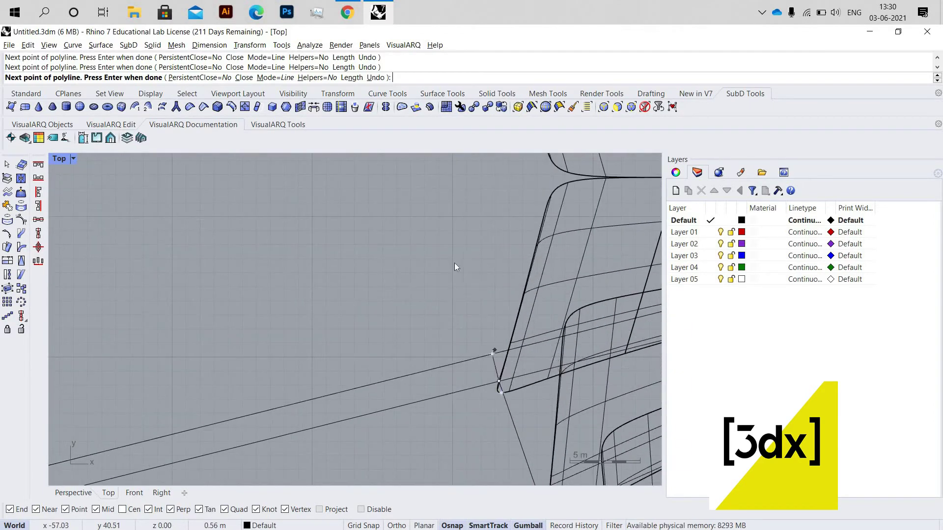
Select the grouped canopy petals around the ring and hide them, leaving the ring, ground lines and outline polyline.
scroll(331, 285, "down", 4)
scroll(224, 322, "down", 8)
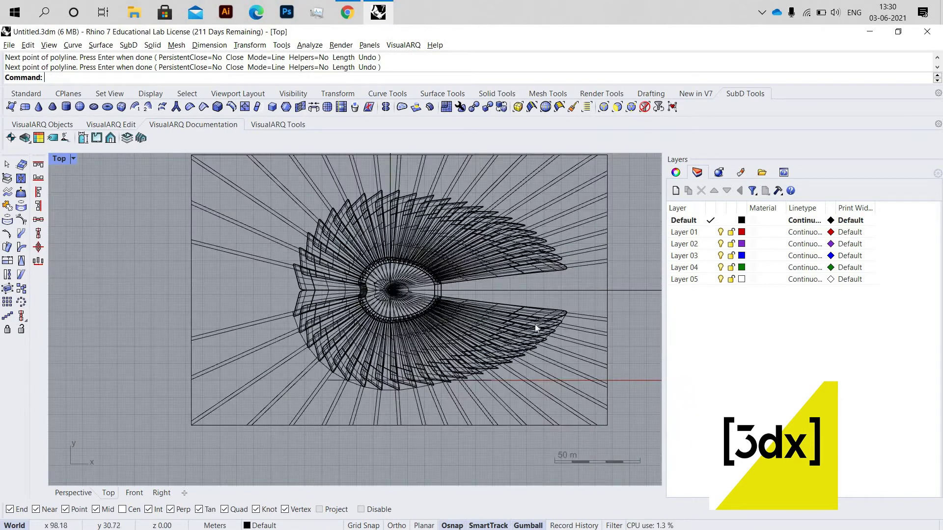
scroll(520, 339, "up", 8)
left_click(502, 354)
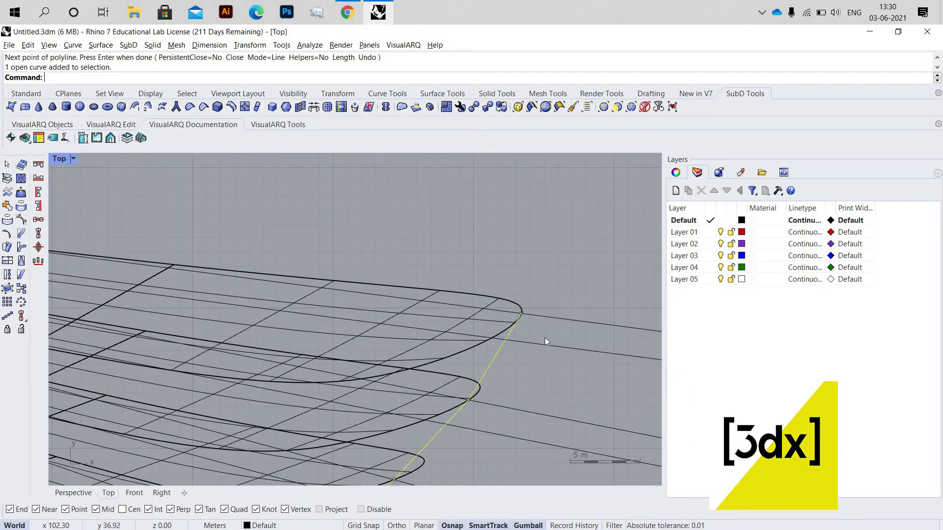
scroll(544, 337, "down", 5)
left_click(417, 304)
scroll(381, 280, "up", 8)
scroll(523, 358, "down", 6)
left_click(479, 298)
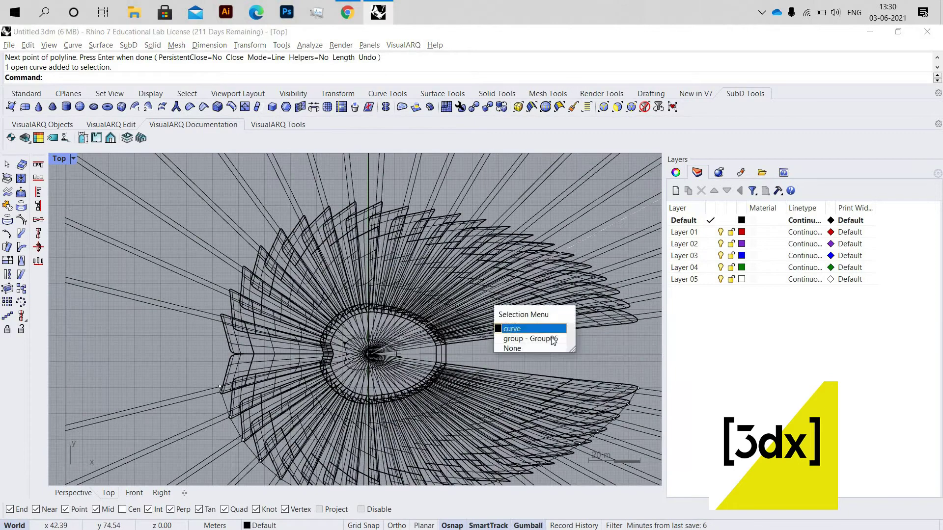
left_click(553, 338)
middle_click(461, 392)
left_click(471, 395)
scroll(442, 353, "up", 8)
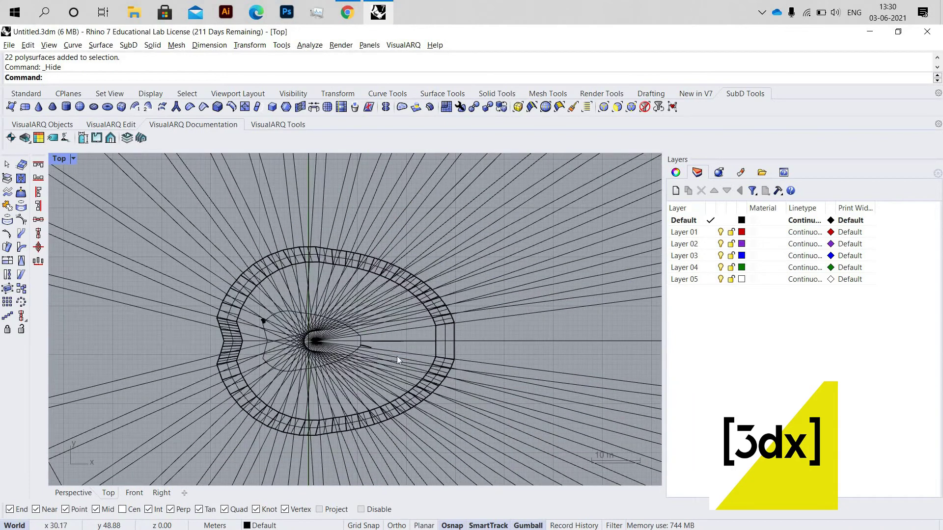
left_click_drag(472, 349, 374, 355)
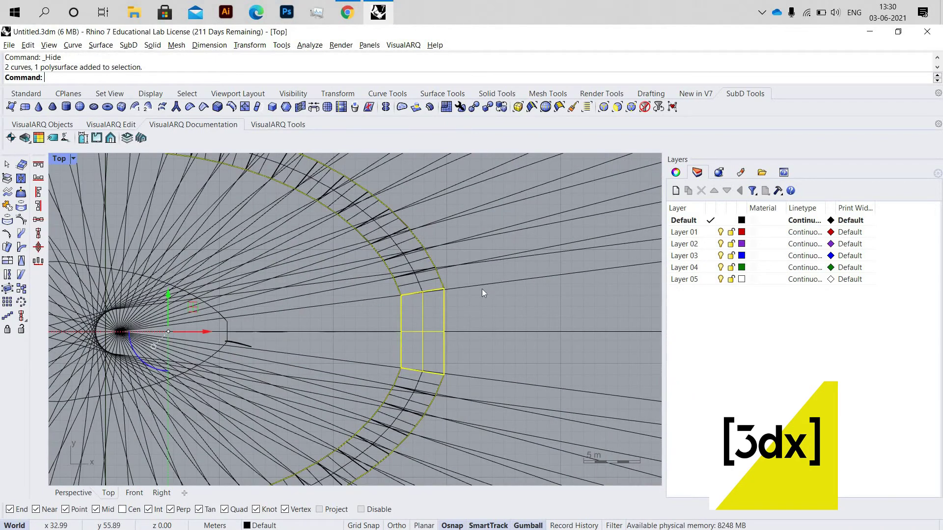
scroll(484, 287, "down", 8)
scroll(555, 301, "down", 3)
key("Escape")
left_click_drag(577, 302, 524, 357)
key("Escape")
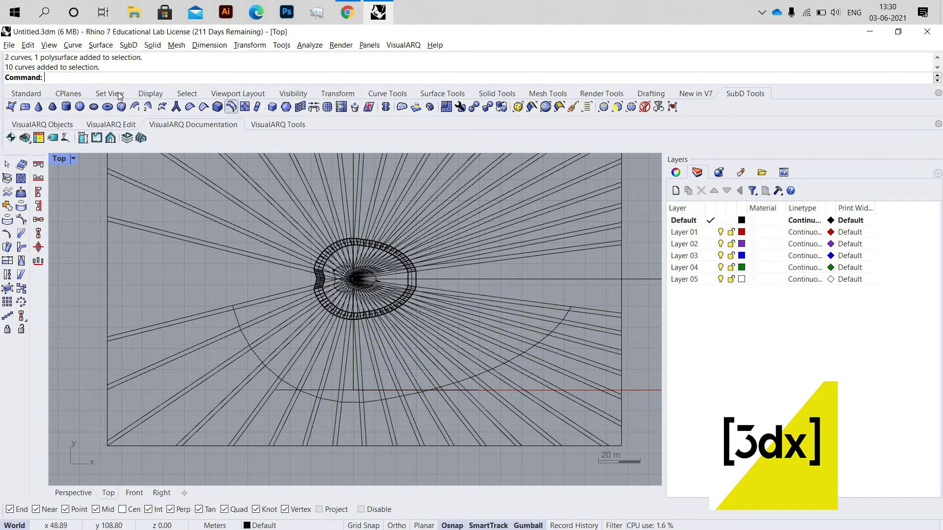
Select all curves as cutting objects and trim the lower ground lines inside the petal-tip outline polyline.
left_click(187, 93)
left_click(398, 105)
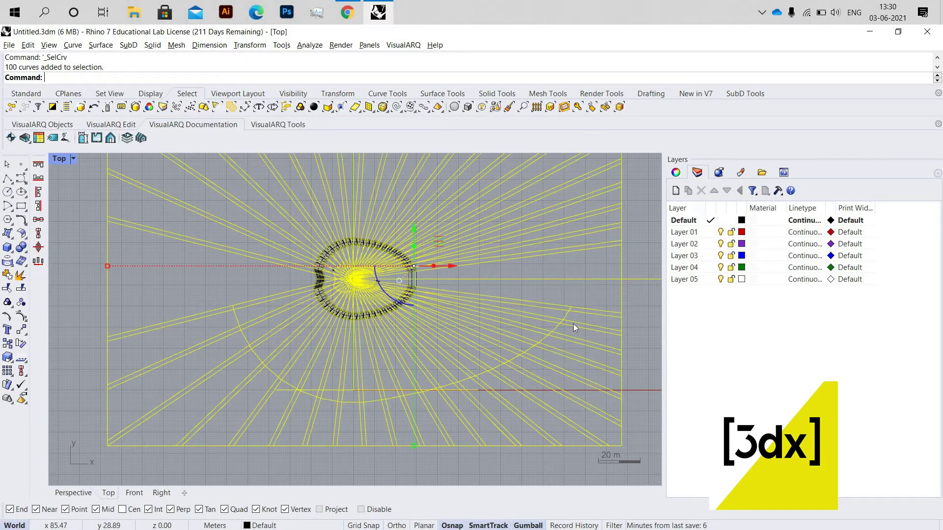
type("trim")
key("Return")
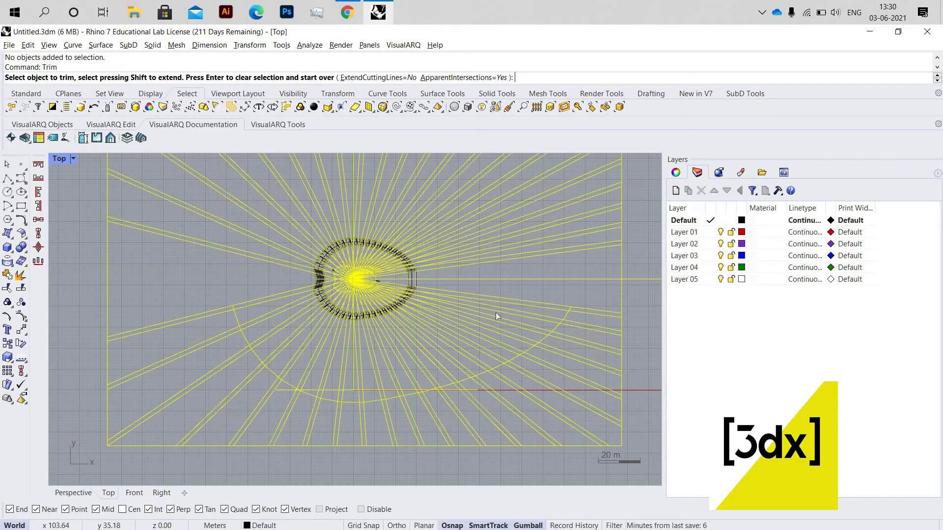
left_click_drag(493, 312, 444, 343)
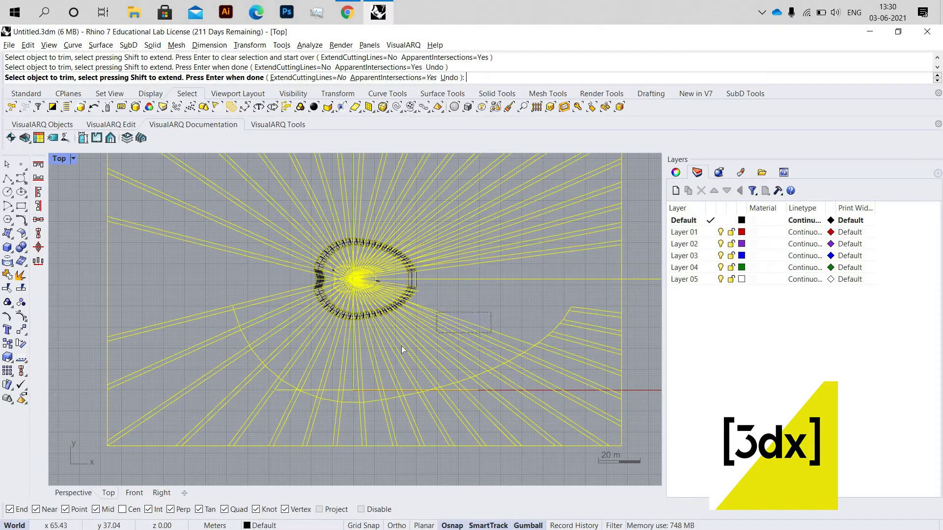
left_click_drag(381, 353, 269, 299)
left_click(272, 295)
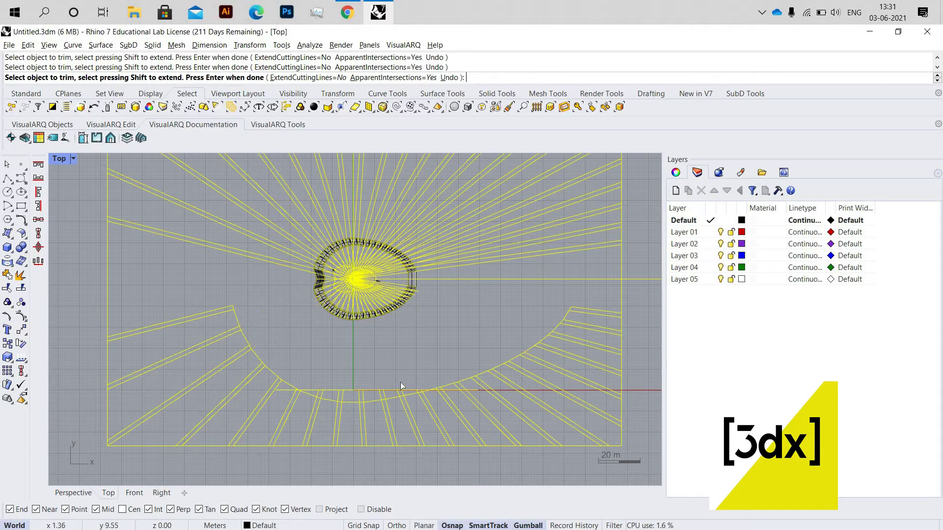
Trim the leftover ground-line stubs between the horizontal axis line and the outline polyline, and finish the trim.
scroll(400, 383, "up", 6)
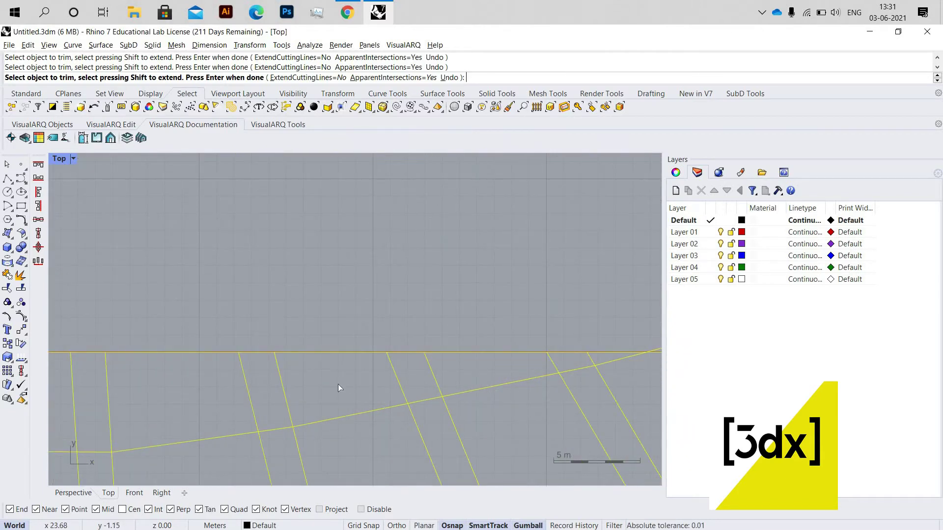
scroll(540, 371, "up", 3)
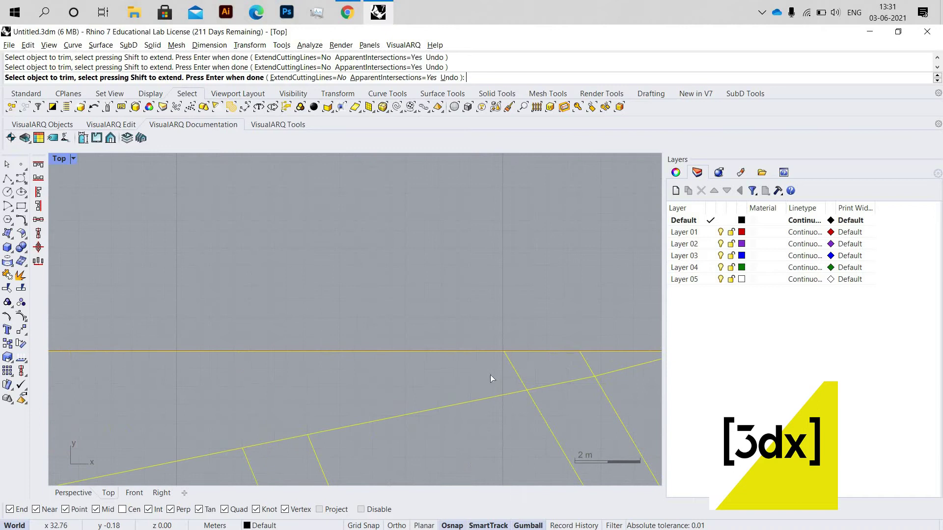
scroll(476, 301, "down", 4)
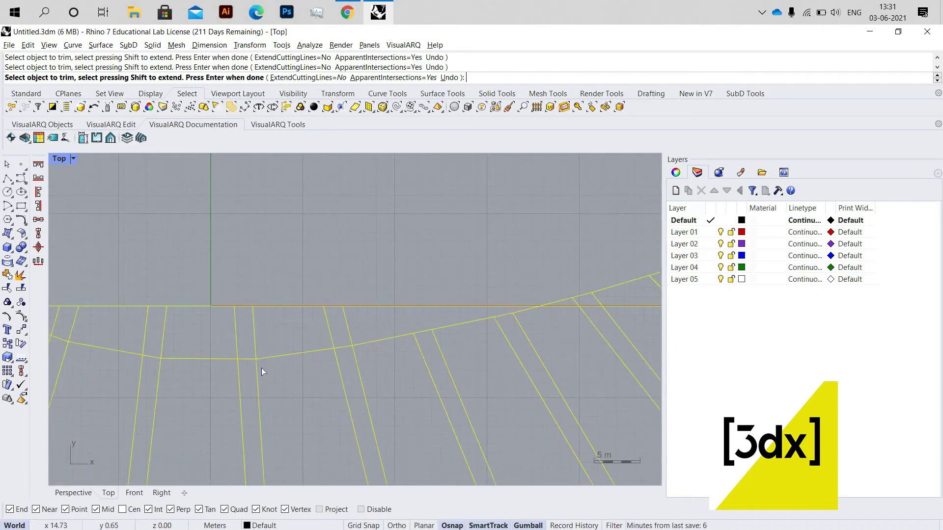
scroll(267, 365, "up", 3)
scroll(373, 341, "down", 3)
scroll(284, 332, "up", 3)
scroll(184, 317, "up", 6)
left_click(183, 299)
scroll(278, 384, "down", 6)
scroll(279, 384, "down", 10)
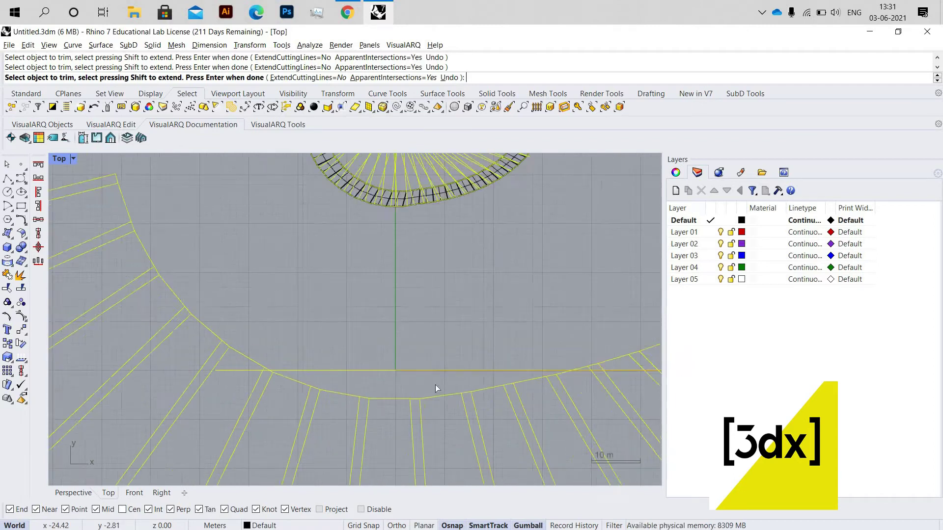
key("Return")
Delete the untrimmed ground lines radiating toward the upper edge and upper-right side of the site rectangle.
double_click(58, 159)
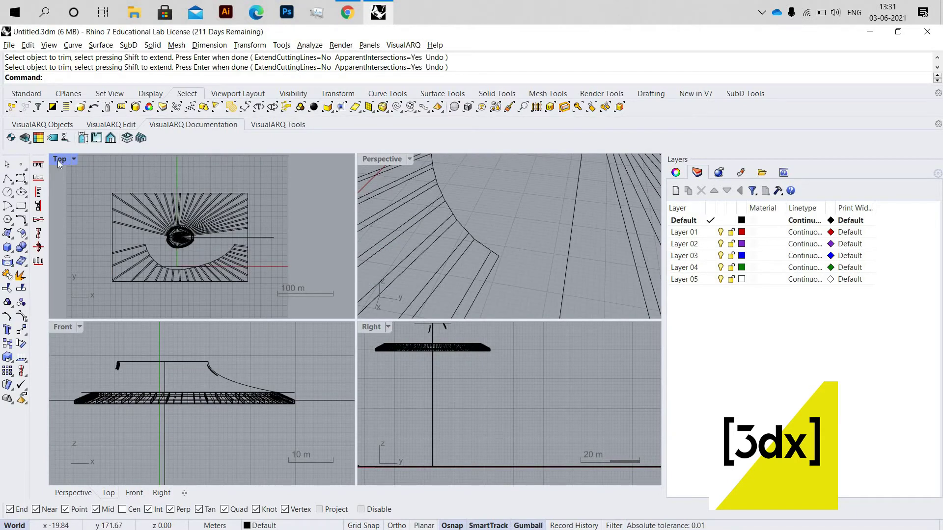
scroll(275, 251, "up", 3)
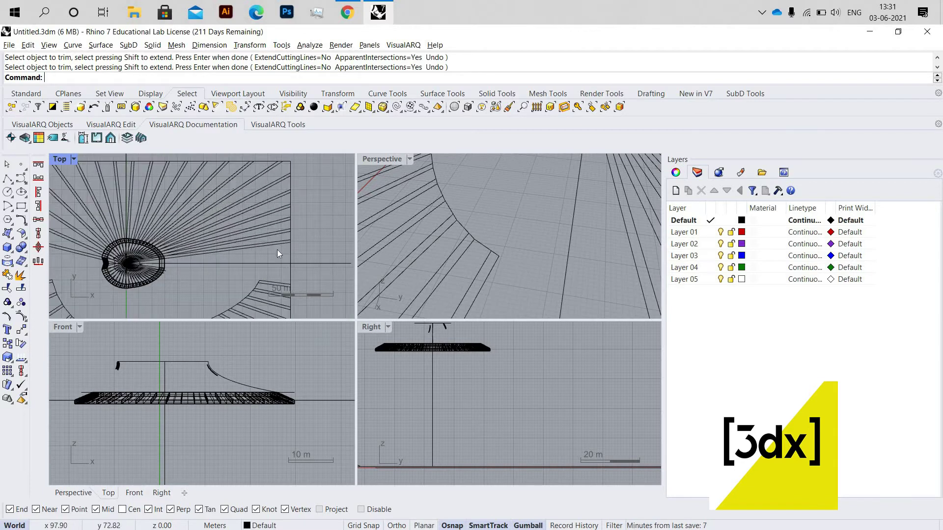
left_click_drag(278, 249, 193, 177)
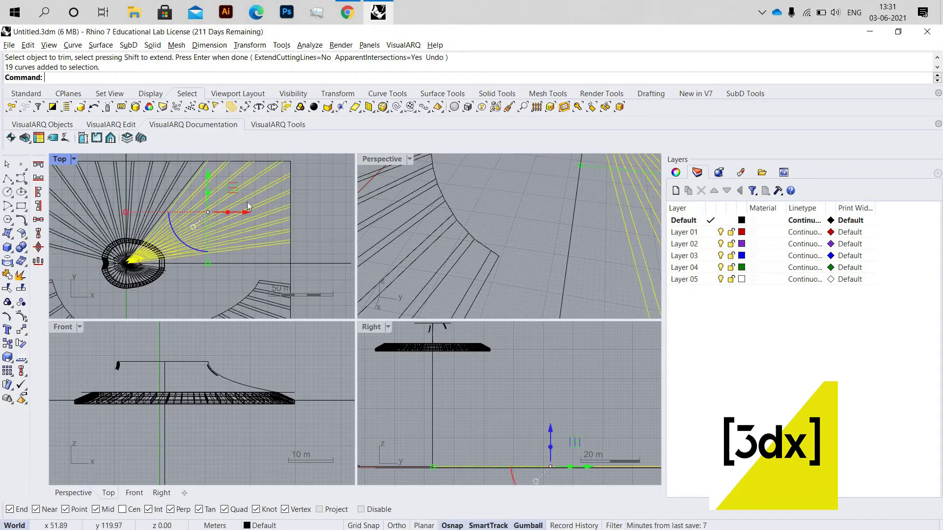
key("Delete")
left_click_drag(129, 176, 137, 176)
key("Delete")
right_click_drag(157, 193, 212, 205)
scroll(212, 205, "down", 4)
scroll(207, 195, "up", 3)
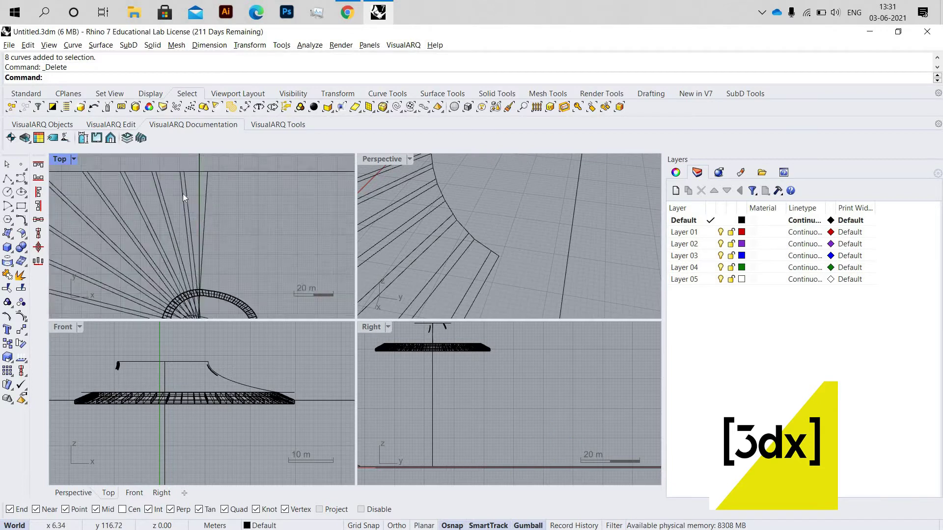
Delete the remaining untrimmed ground lines radiating toward the upper-left part of the site rectangle.
scroll(92, 250, "down", 8)
left_click_drag(92, 250, 90, 248)
key("Delete")
left_click_drag(167, 232, 141, 270)
key("Delete")
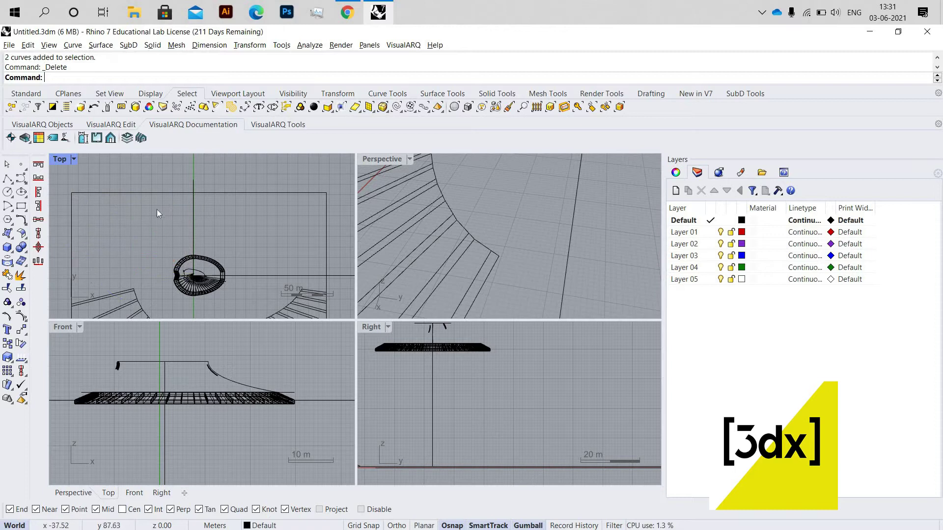
left_click_drag(146, 204, 140, 207)
key("Delete")
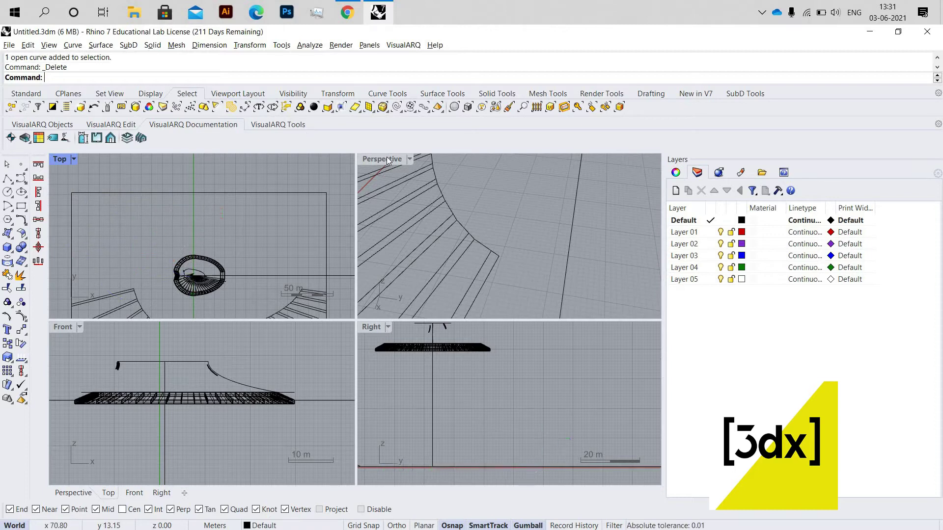
In the enlarged perspective view, project the outline polyline onto the construction plane with ProjectToCPlane, keeping the input object.
double_click(382, 159)
scroll(356, 251, "down", 12)
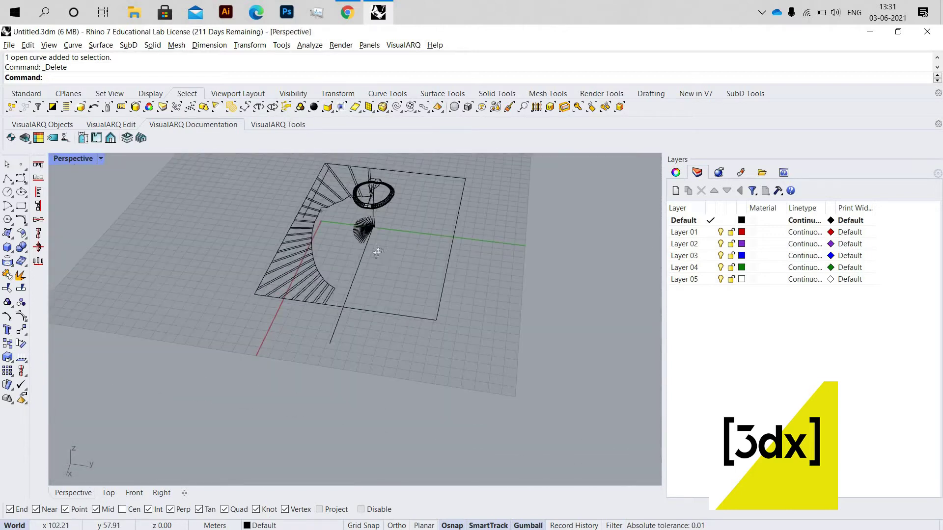
right_click_drag(290, 220, 193, 216)
middle_click(192, 215)
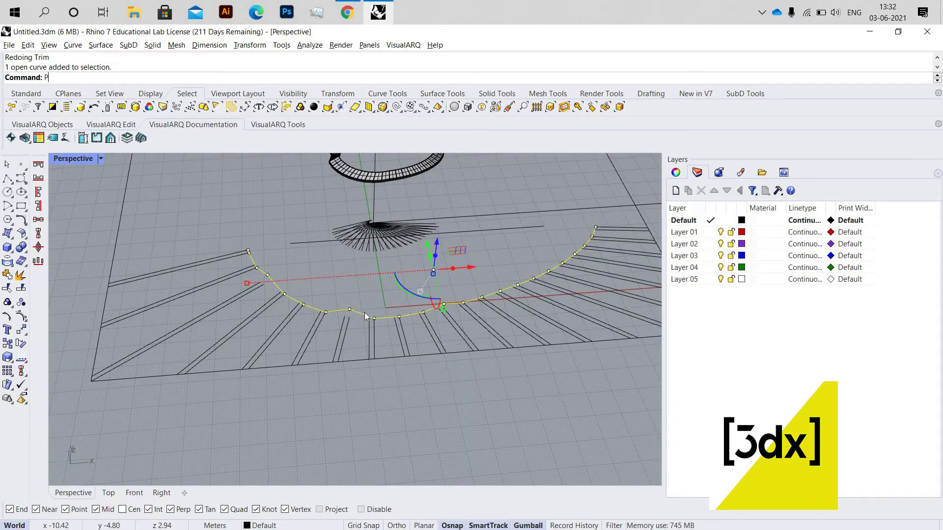
type("Pr")
left_click(84, 159)
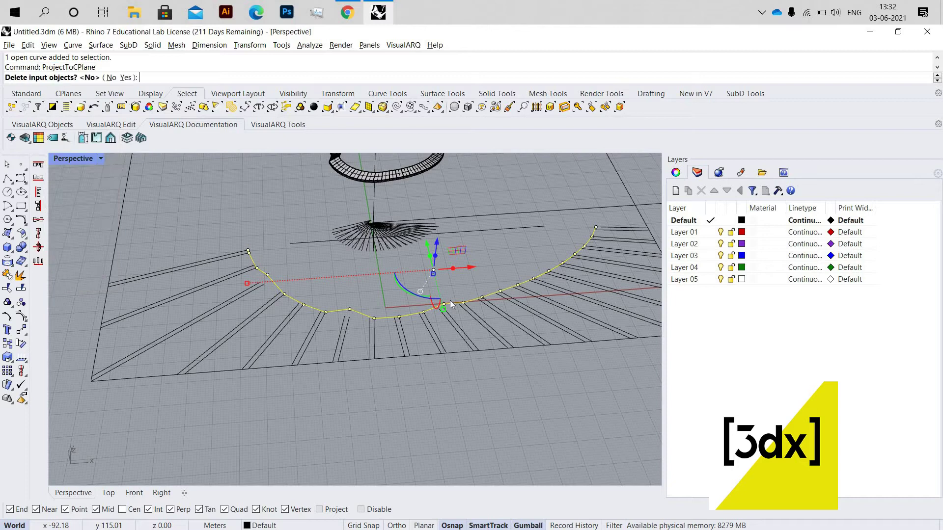
key("Return")
Delete the original non-planar outline polyline, keeping its flat projection.
left_click(353, 309)
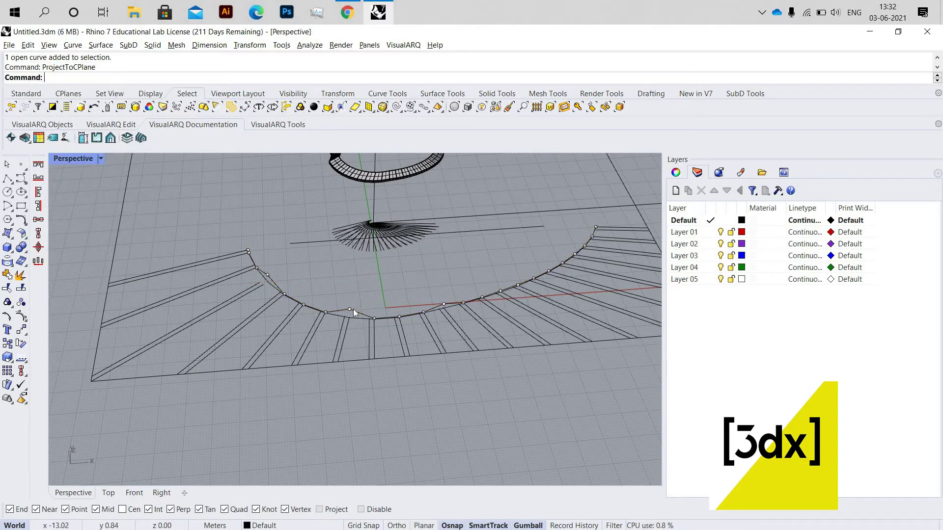
left_click(382, 339)
key("Delete")
scroll(315, 297, "down", 5)
right_click_drag(308, 296, 269, 334)
scroll(269, 335, "up", 7)
scroll(304, 293, "up", 8)
left_click(282, 351)
left_click_drag(264, 319, 233, 346)
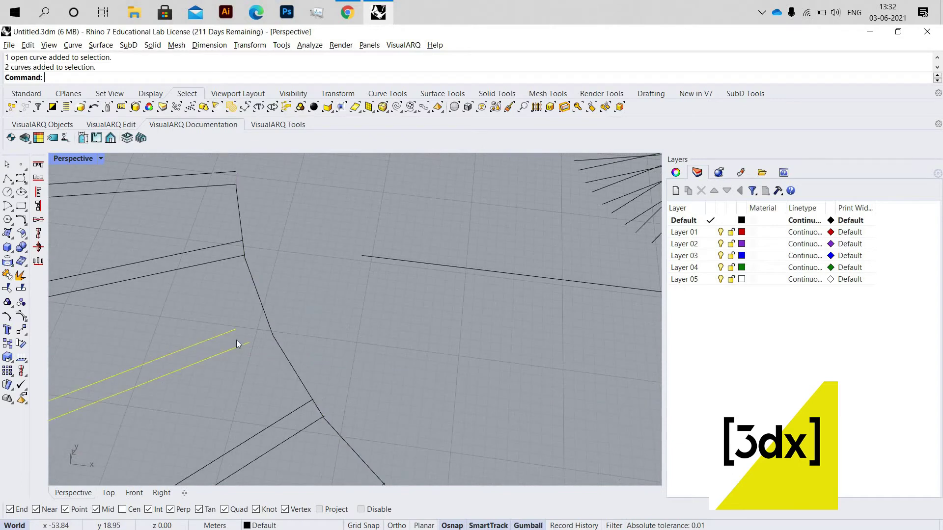
type("Extend")
key("Return")
left_click(221, 334)
key("Escape")
Select the projected outline and the lower ground lines, and extend the two short ground lines past the outline's rear side.
scroll(332, 345, "down", 6)
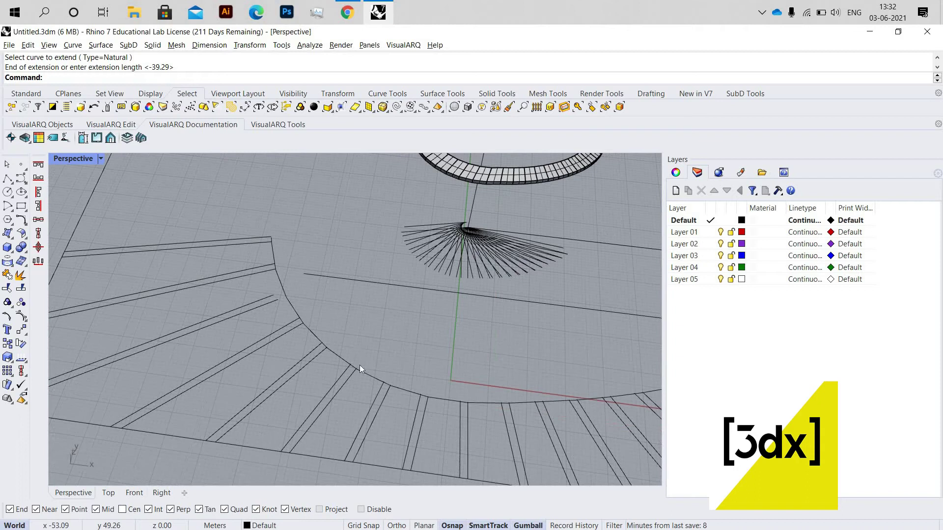
left_click_drag(290, 230, 196, 333)
scroll(193, 328, "down", 4)
scroll(564, 275, "up", 3)
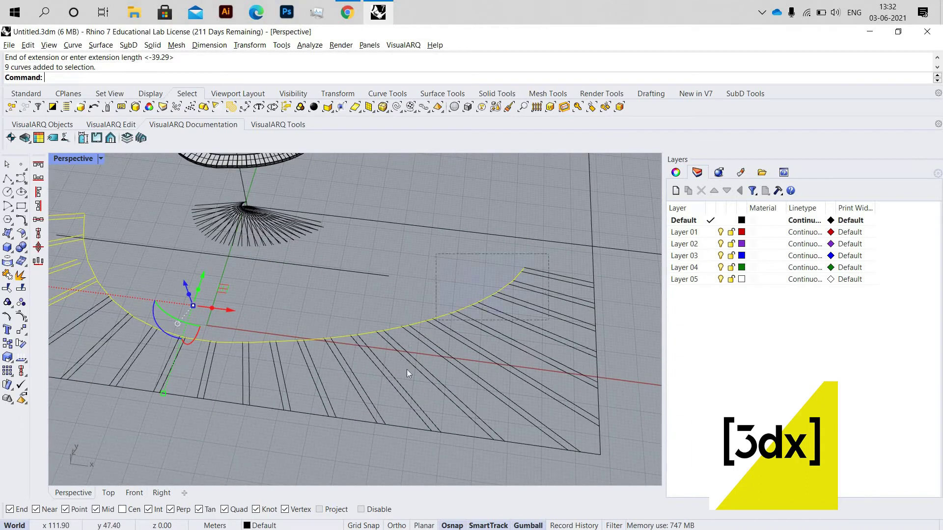
left_click_drag(399, 310, 296, 362)
scroll(262, 348, "up", 4)
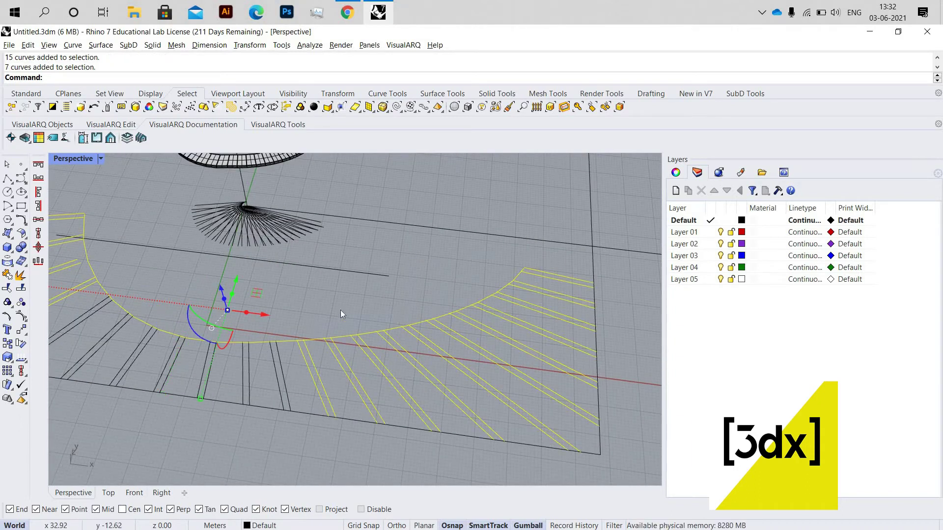
left_click_drag(171, 355, 132, 362, "shift")
scroll(331, 329, "down", 6)
scroll(145, 359, "up", 5)
left_click_drag(332, 328, 158, 389, "shift")
scroll(198, 301, "up", 4)
type("E")
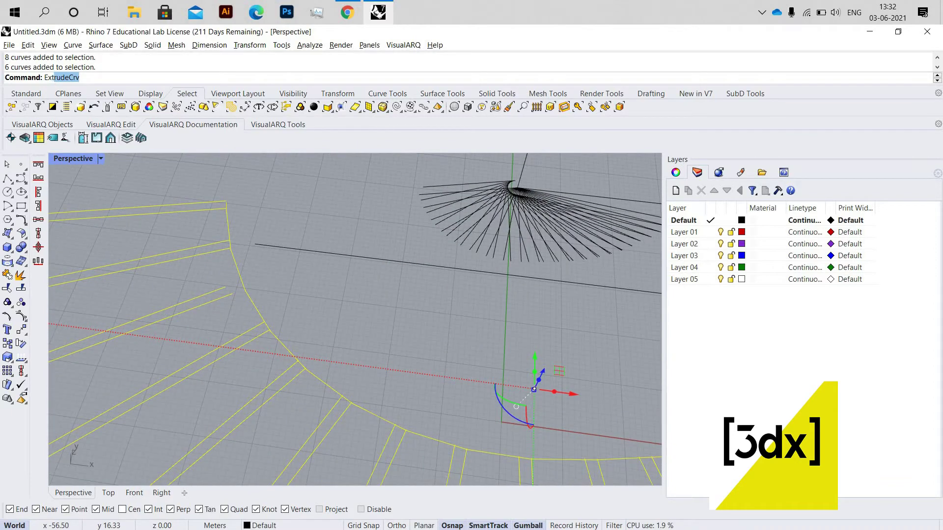
type("xt")
key("Return")
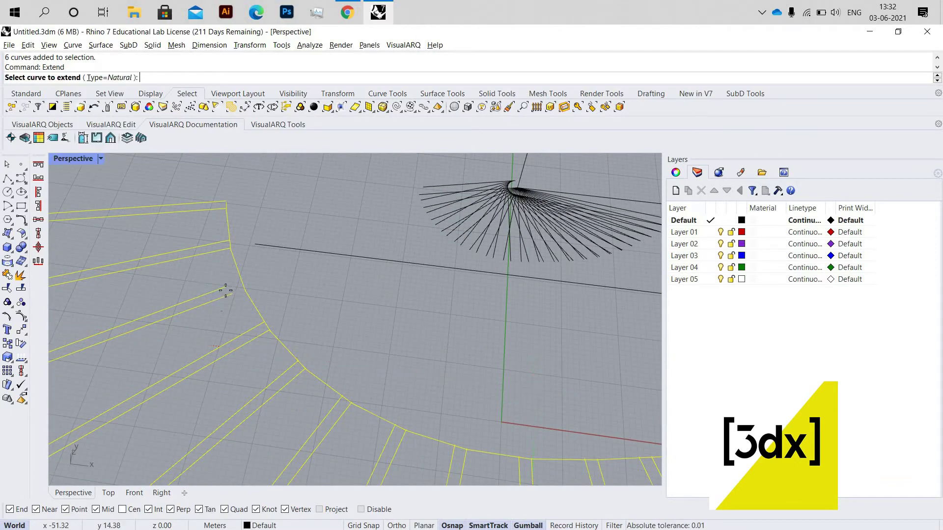
left_click(218, 291)
left_click(268, 284)
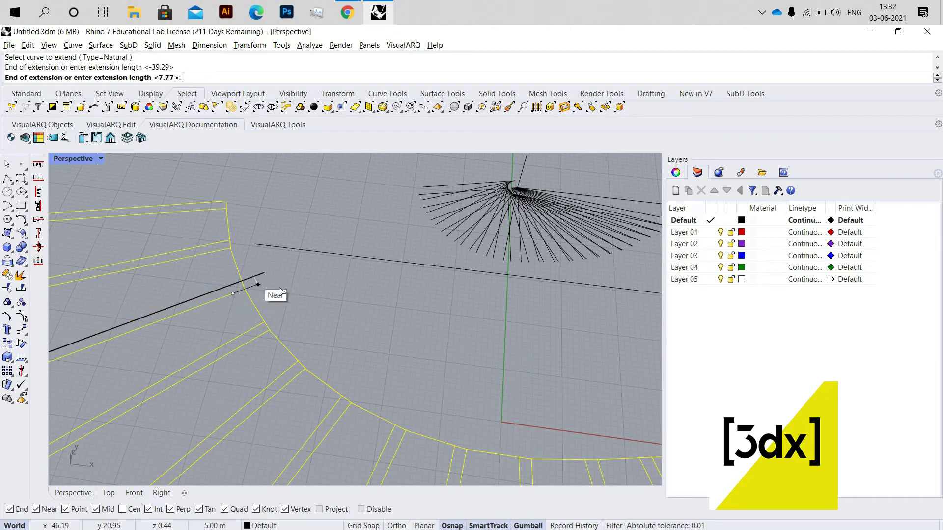
left_click(305, 291)
key("Return")
Trim the overshooting ends of the two extended ground lines at the outline polyline.
scroll(324, 265, "down", 5)
mouse_move(326, 259)
right_mouse_down()
mouse_move(276, 265)
mouse_move(334, 253)
right_mouse_up()
scroll(325, 268, "up", 8)
scroll(276, 267, "up", 7)
right_click_drag(323, 337, 316, 300)
left_click_drag(286, 283, 245, 309)
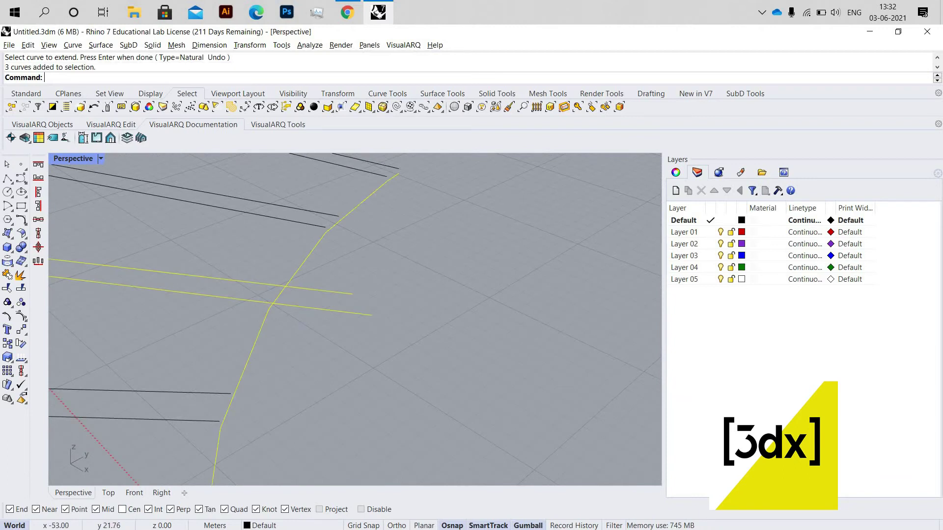
key("Return")
left_click_drag(339, 329, 328, 278)
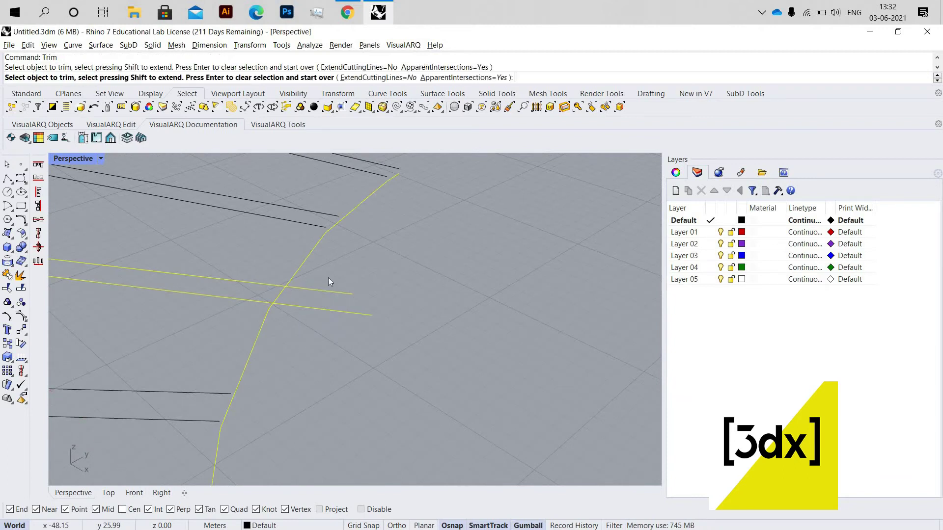
key("Return")
Finish cutting the two extended ground lines back to the outline polyline.
scroll(393, 305, "down", 3)
left_click(411, 310)
scroll(303, 223, "down", 4)
Extend the next two pairs of short ground lines past the rear side of the outline polyline.
left_click_drag(420, 340, 304, 225)
type("Extend")
key("Return")
left_click(352, 257)
key("Return")
left_click(350, 263)
left_click(434, 255)
scroll(391, 236, "up", 6)
left_click(372, 235)
left_click(442, 261)
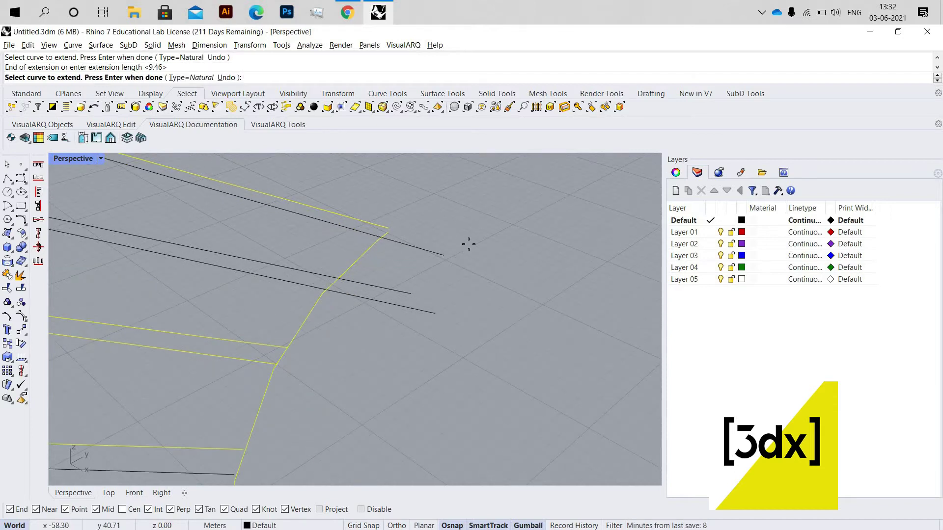
left_click(376, 224)
left_click(414, 240)
key("Return")
Draw a short line from the outline's open end to the outermost ground line and join it to the outline polyline.
scroll(396, 234, "up", 3)
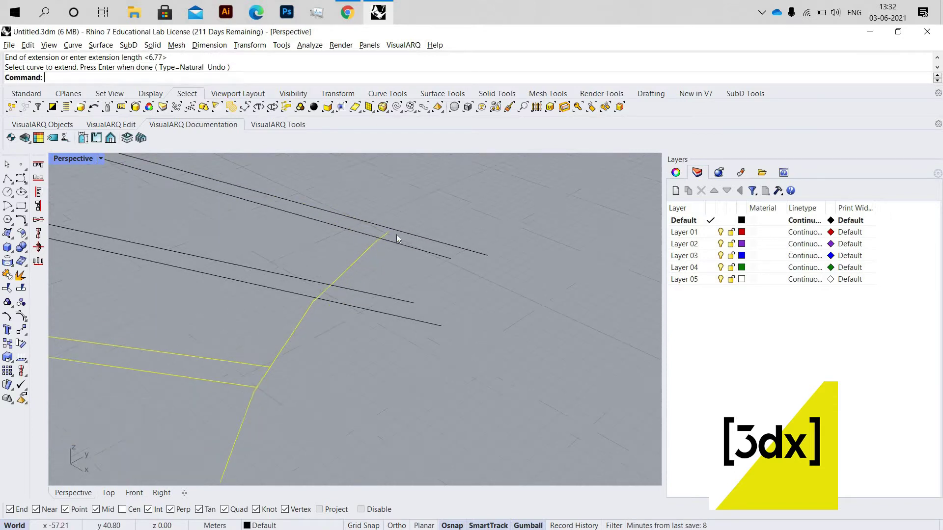
type("Line")
key("Return")
left_click(387, 234)
left_click(387, 234)
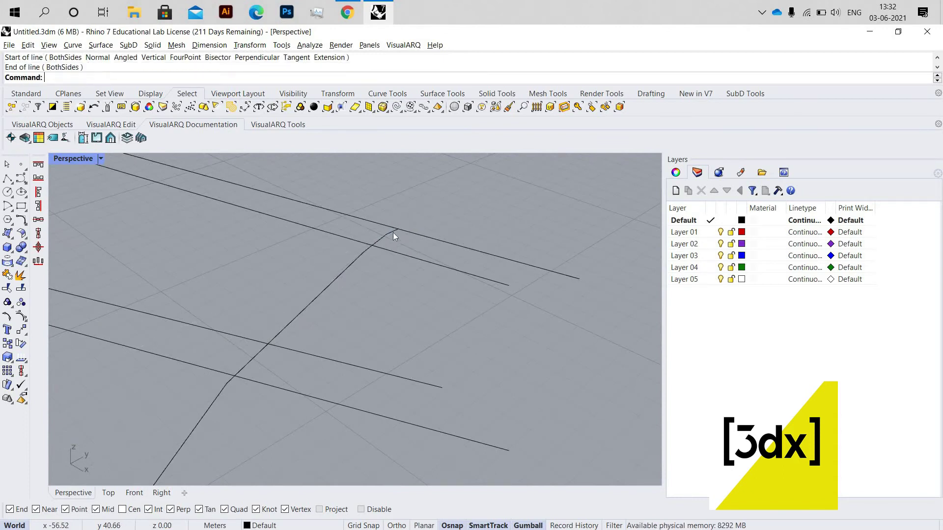
left_click(379, 237)
left_click(362, 257)
left_click(363, 258, "shift")
key("ctrl+j")
Trim the ends of the outermost ground line pair where they overshoot the joined outline polyline.
left_click_drag(465, 296, 378, 223)
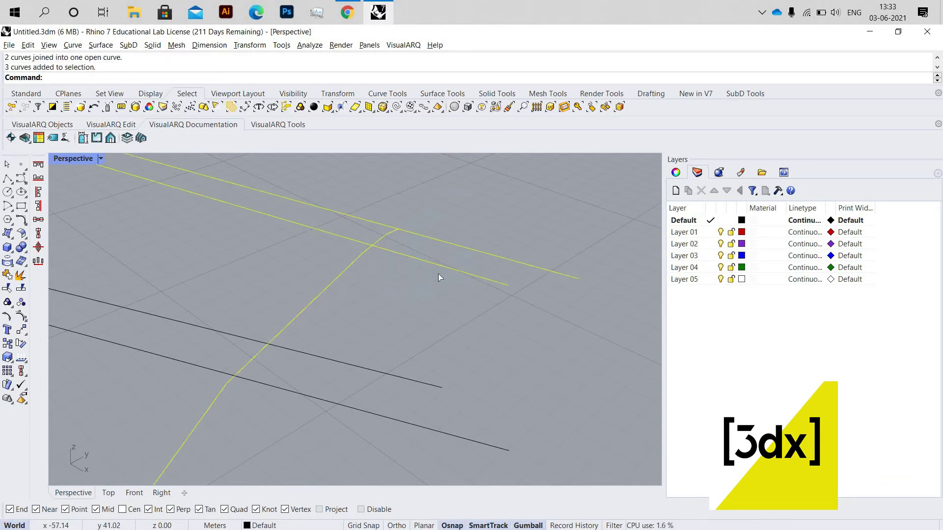
type("trim")
key("Return")
left_click_drag(459, 197, 330, 325)
scroll(407, 241, "down", 5)
key("Return")
key("Escape")
scroll(380, 261, "down", 5)
scroll(379, 261, "up", 5)
Trim the remaining overshooting ends of the neighbouring ground lines at the outline polyline.
type("trim")
key("Return")
left_click_drag(436, 236, 403, 303)
scroll(382, 240, "down", 4)
key("Escape")
key("Escape")
right_click_drag(319, 314, 302, 343)
scroll(338, 368, "down", 7)
scroll(334, 339, "up", 9)
scroll(339, 340, "down", 3)
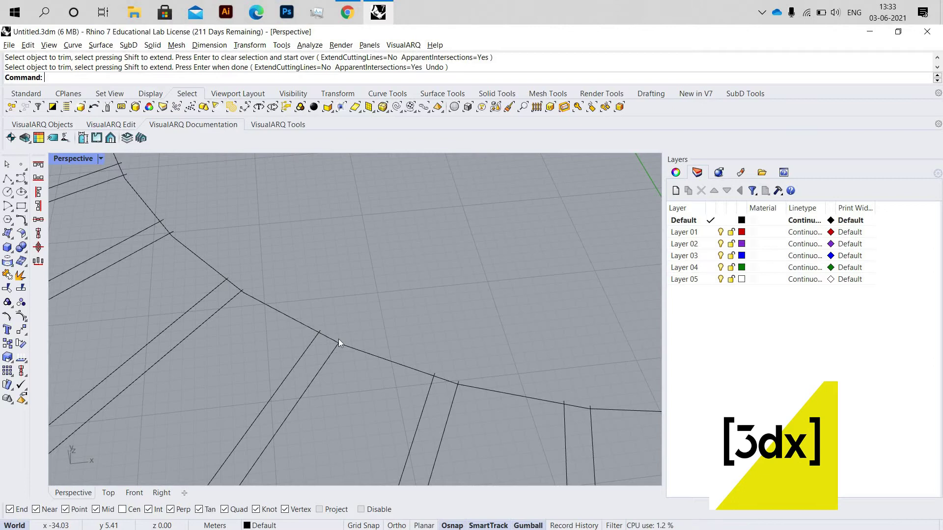
Extend the outline polyline's other open end to meet the outermost ground line on the opposite side.
scroll(238, 267, "down", 3)
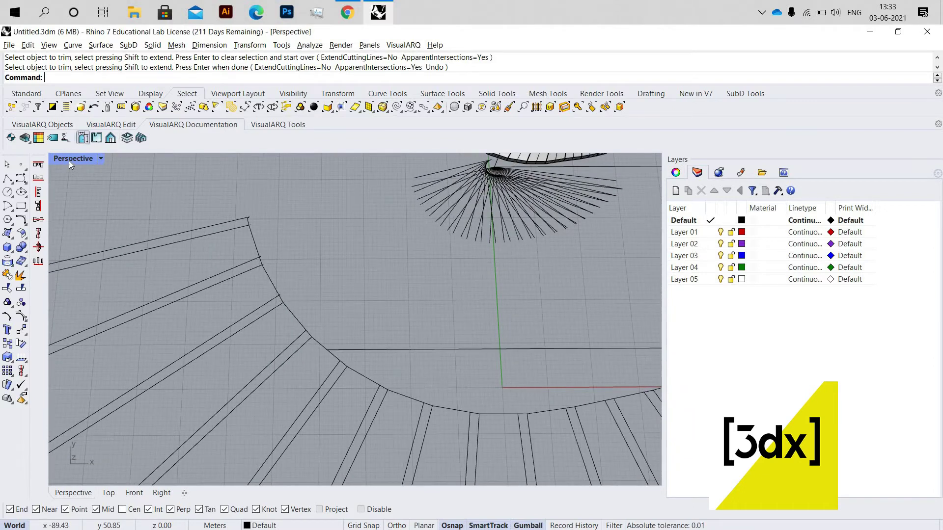
key("ctrl+m")
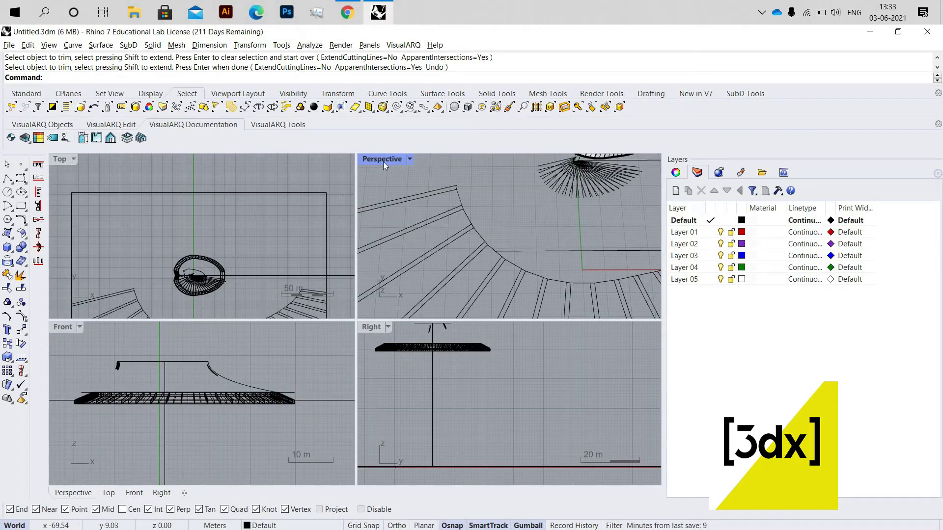
key("ctrl+m")
scroll(376, 231, "up", 6)
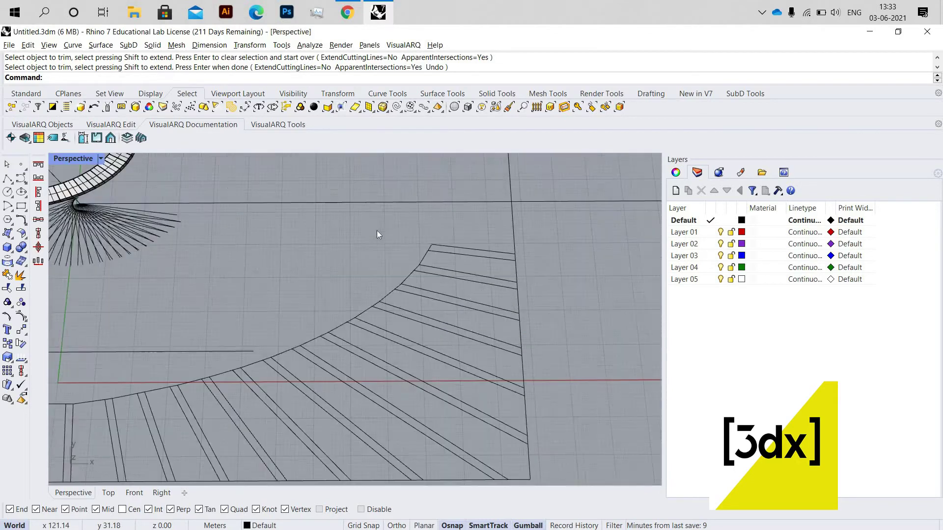
scroll(364, 226, "up", 2)
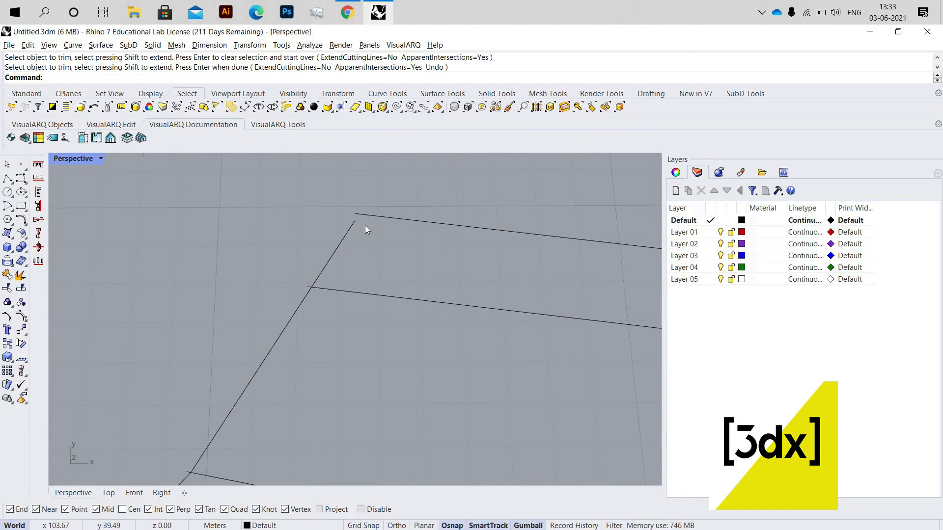
left_click_drag(414, 217, 320, 235)
type("Ex")
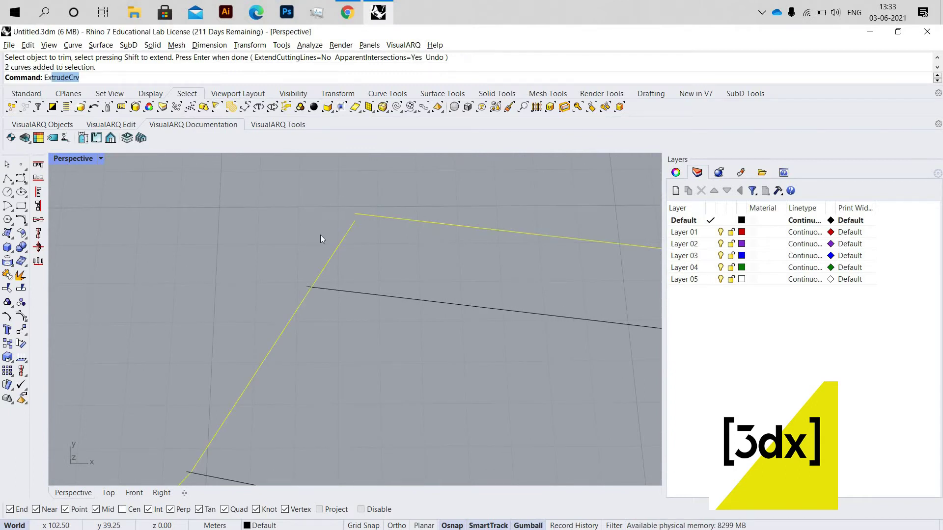
type("Extend")
key("Return")
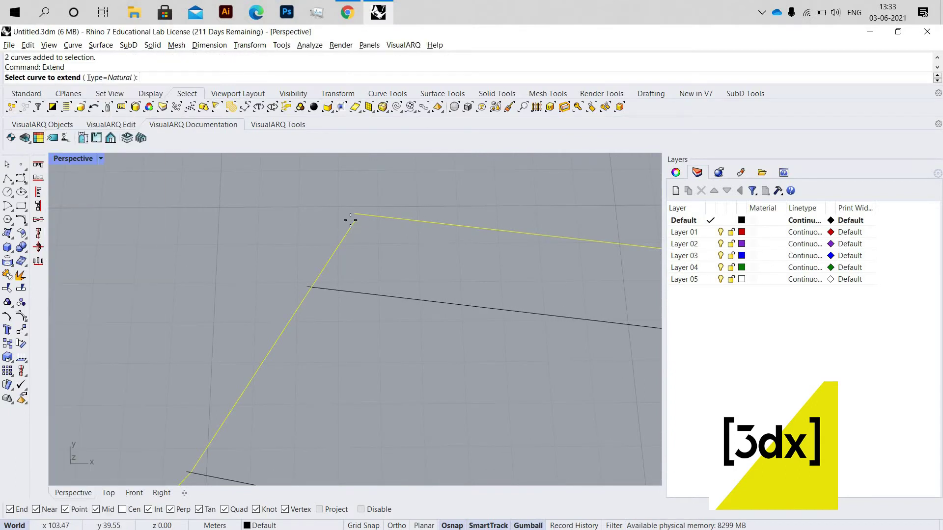
left_click(352, 221)
left_click(361, 213)
key("Return")
Check the UAE Pavilion reference images in Chrome, and back in Rhino undo the radius 75 fillet on the site rectangle's corner.
scroll(439, 212, "down", 4)
scroll(541, 305, "down", 8)
scroll(446, 269, "up", 3)
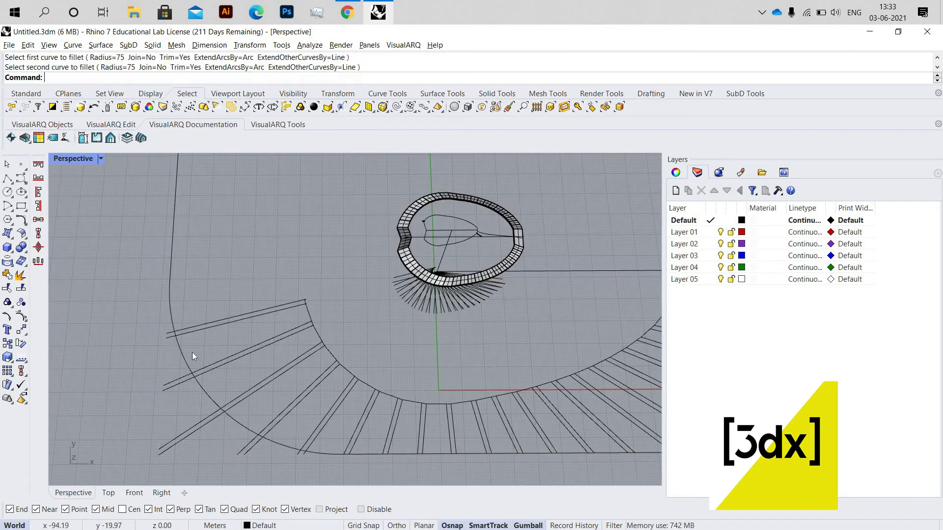
scroll(363, 378, "down", 5)
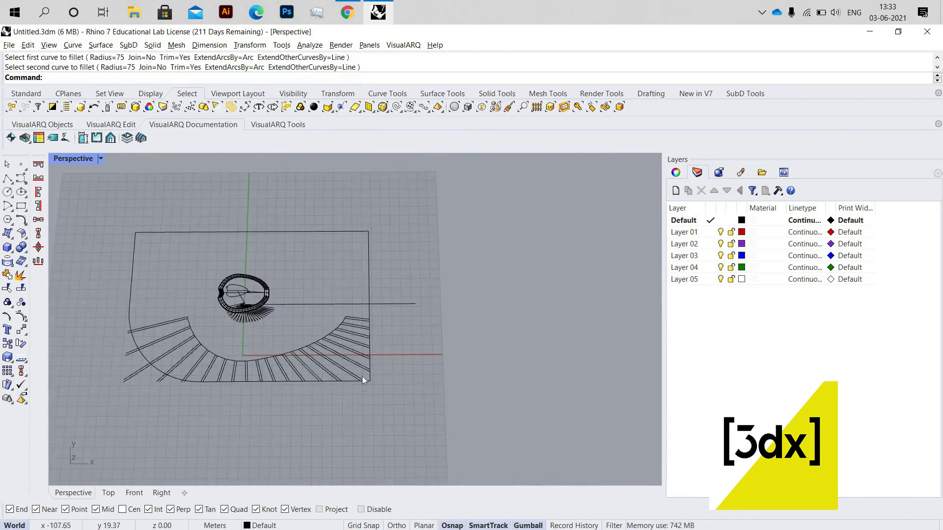
left_click(347, 11)
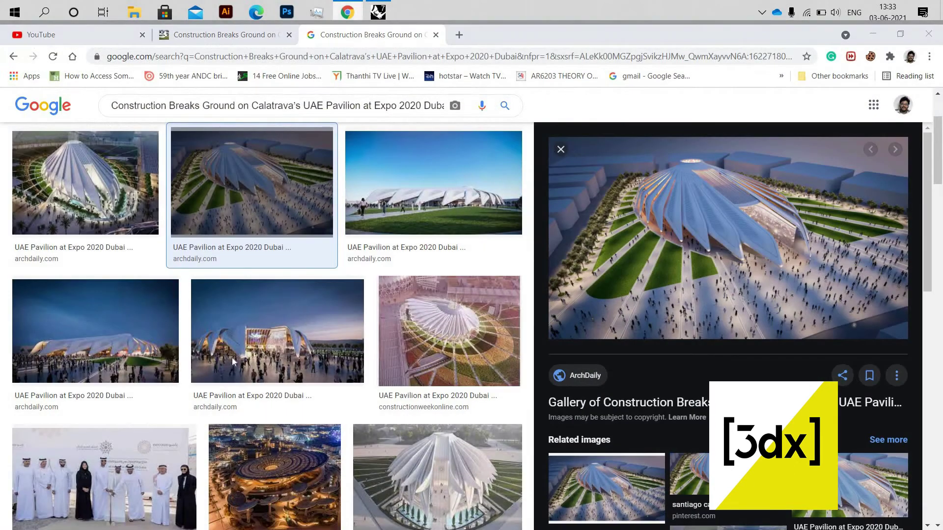
key("alt+Tab")
key("ctrl+z")
Fillet the site rectangle's front-left corner with a radius of 55.
scroll(205, 369, "up", 3)
key("Return")
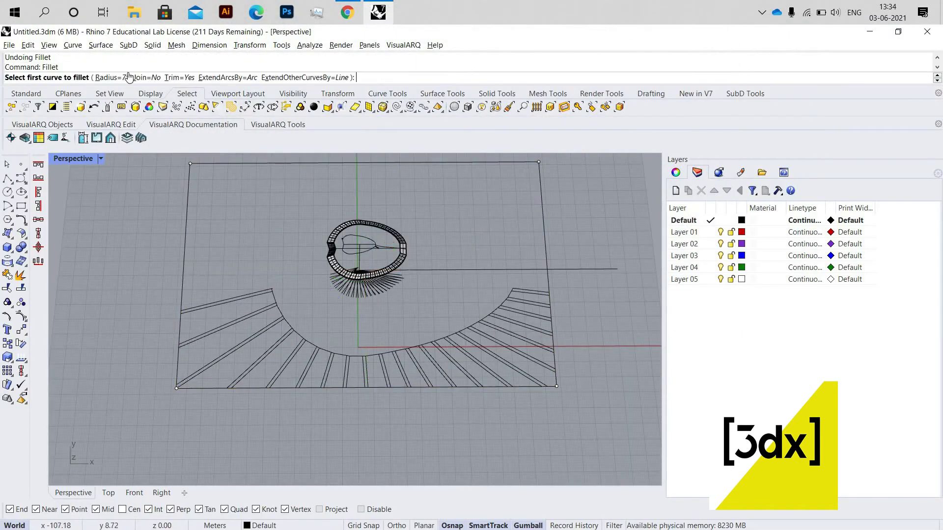
left_click(118, 77)
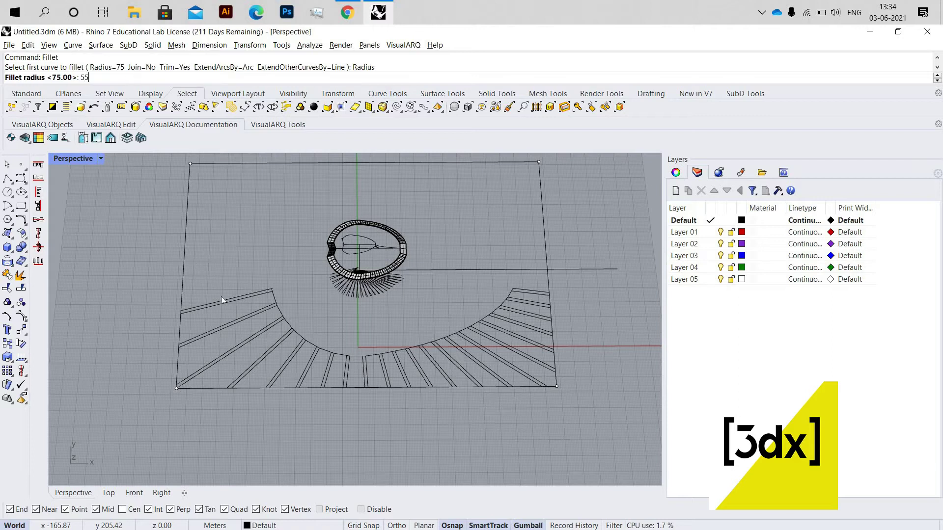
type("55")
key("Return")
left_click(178, 363)
left_click(212, 391)
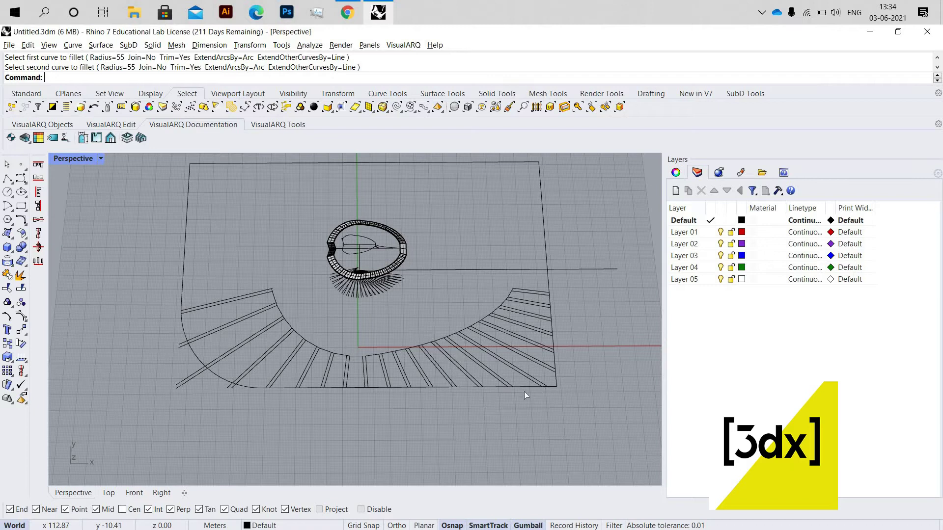
Fillet the site rectangle's front-right corner with the same radius of 55.
scroll(526, 393, "up", 3)
key("Return")
left_click(556, 320)
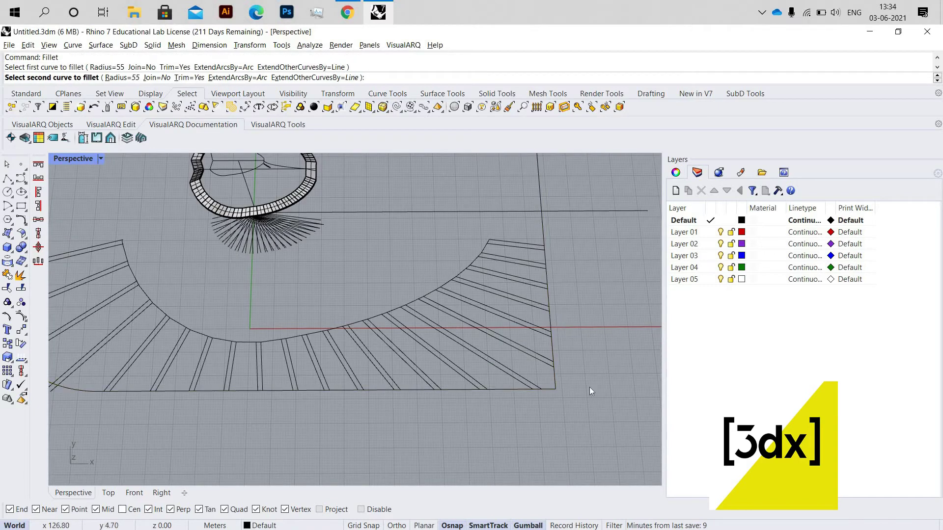
left_click(553, 389)
scroll(595, 236, "down", 3)
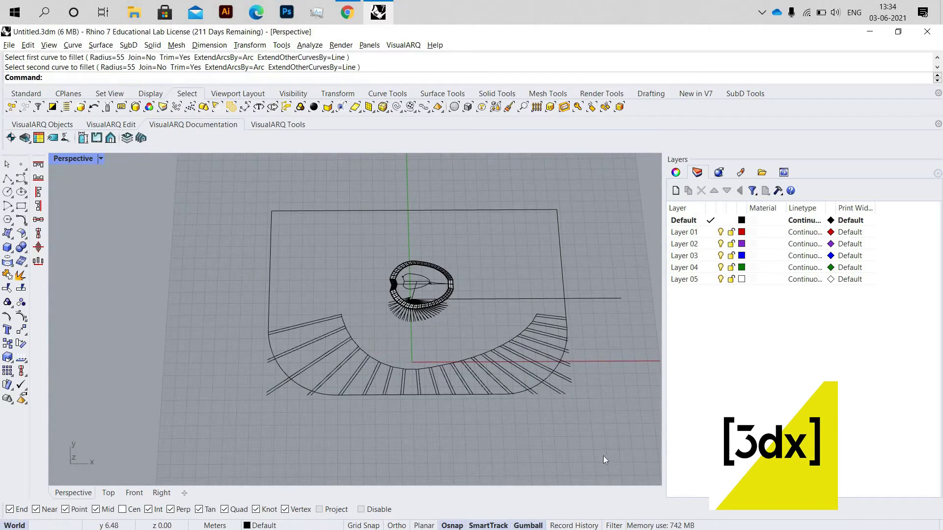
Trim the ground line ends that stick out beyond the rounded front-right corner of the site boundary.
scroll(603, 460, "up", 4)
left_click_drag(605, 269, 375, 456)
type("Trim")
key("Return")
left_click_drag(540, 400, 528, 475)
scroll(538, 405, "up", 2)
left_click_drag(521, 418, 470, 447)
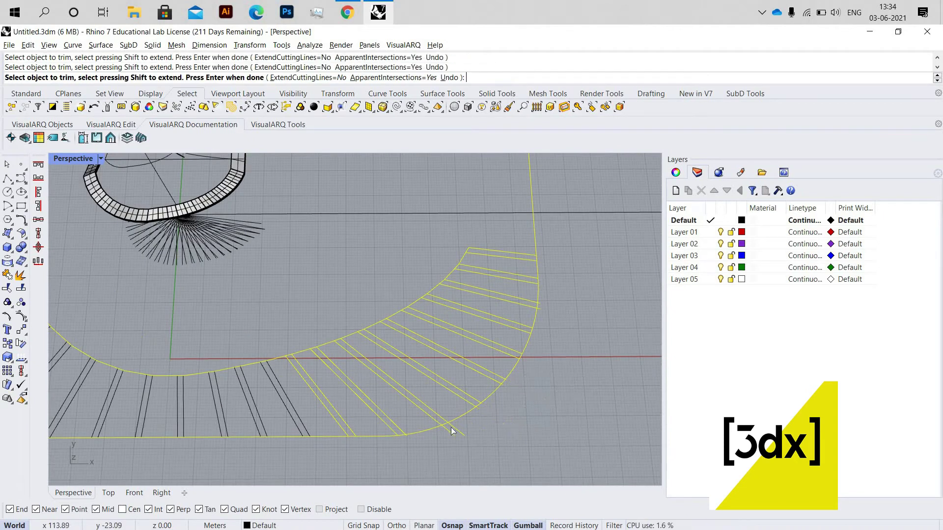
scroll(523, 273, "up", 5)
scroll(520, 386, "up", 3)
left_click_drag(530, 433, 509, 368)
scroll(534, 382, "down", 2)
scroll(585, 338, "down", 5)
scroll(535, 481, "down", 3)
Trim the ground line ends that stick out beyond the rounded front-left corner of the site boundary.
left_click_drag(535, 471, 308, 262)
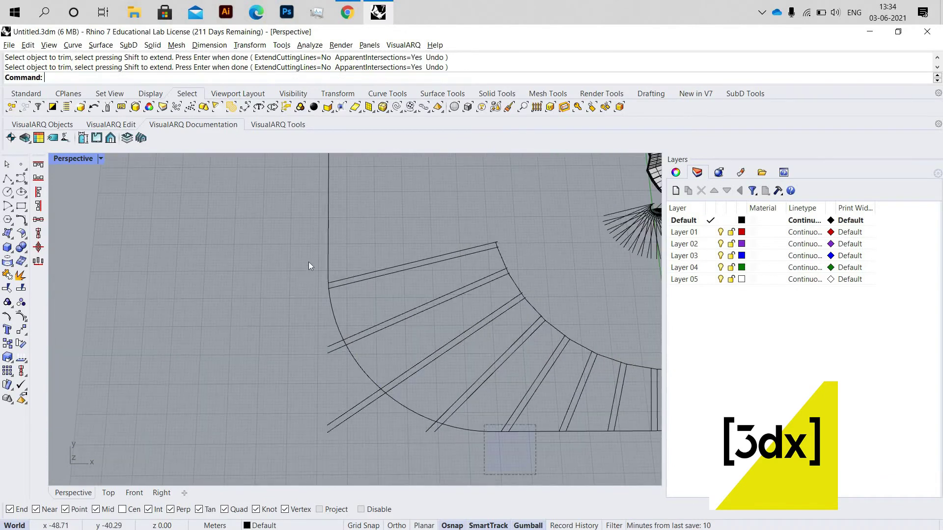
type("Trim")
key("Return")
left_click(336, 345)
left_click(358, 409)
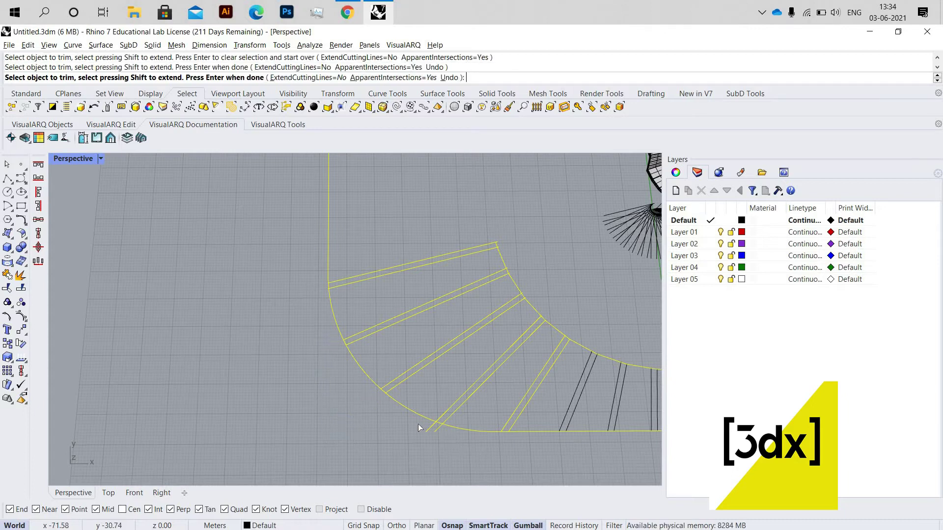
left_click(462, 431)
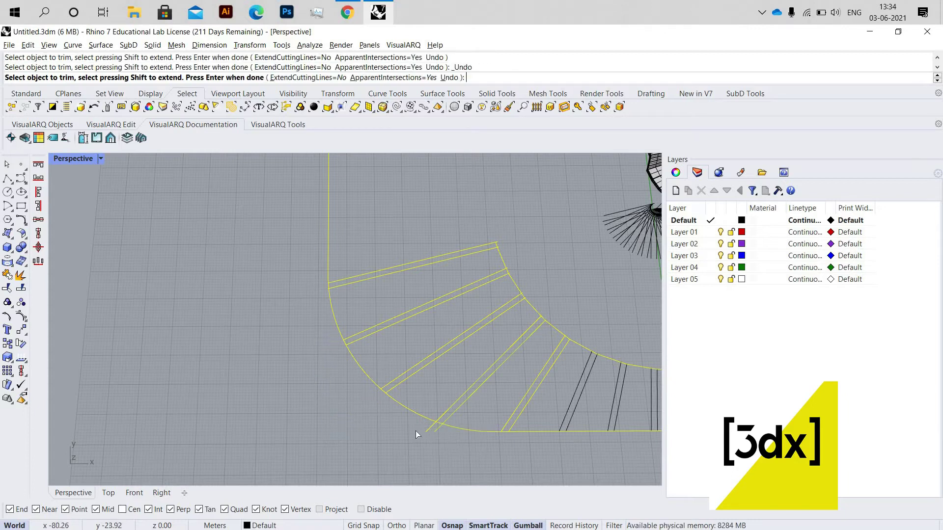
scroll(415, 431, "up", 1)
scroll(304, 385, "down", 6)
key("Return")
In the Top view, select the site boundary, outline polyline and all ground lines, and start a curve boolean on them.
scroll(523, 368, "down", 2)
right_click_drag(489, 402, 414, 379)
right_click_drag(596, 419, 283, 346)
left_click_drag(290, 353, 325, 384)
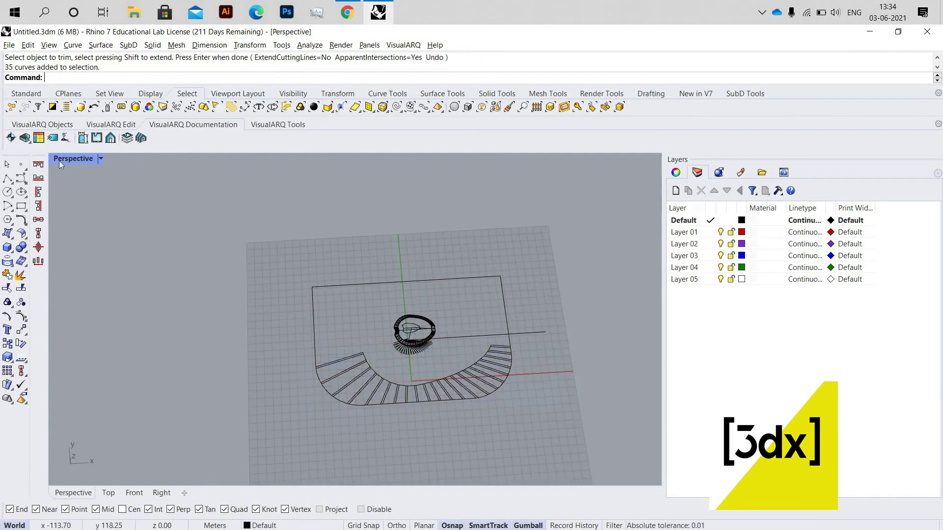
double_click(63, 158)
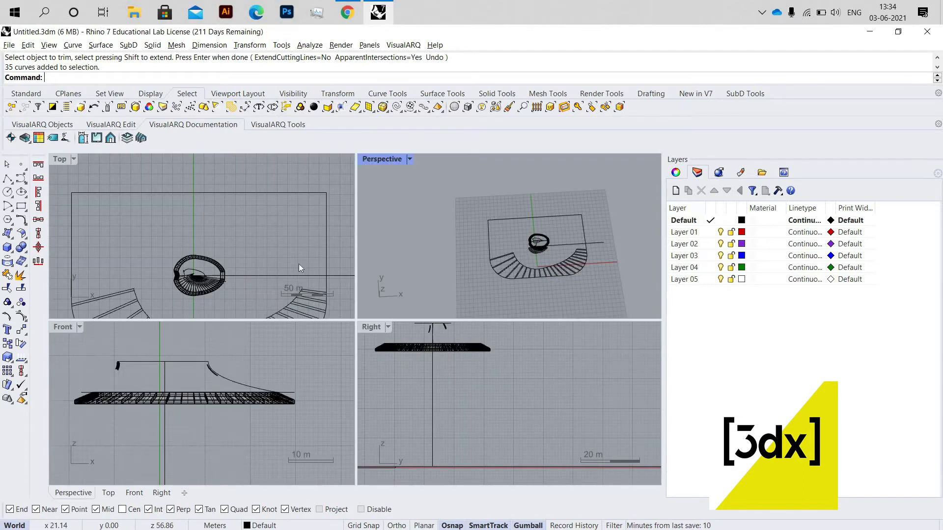
scroll(314, 293, "down", 4)
right_click_drag(315, 310, 296, 275)
scroll(296, 276, "up", 6)
left_click_drag(297, 276, 252, 222)
scroll(280, 216, "up", 6)
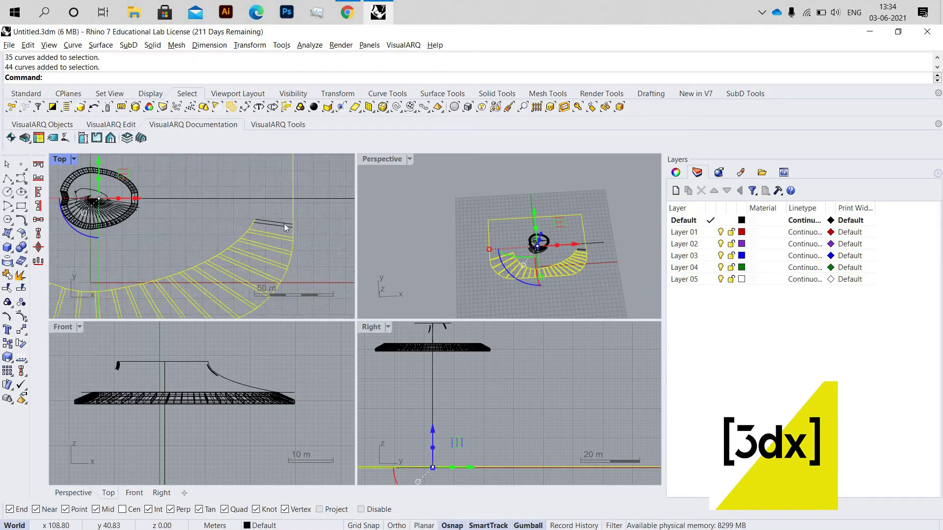
scroll(296, 218, "down", 5)
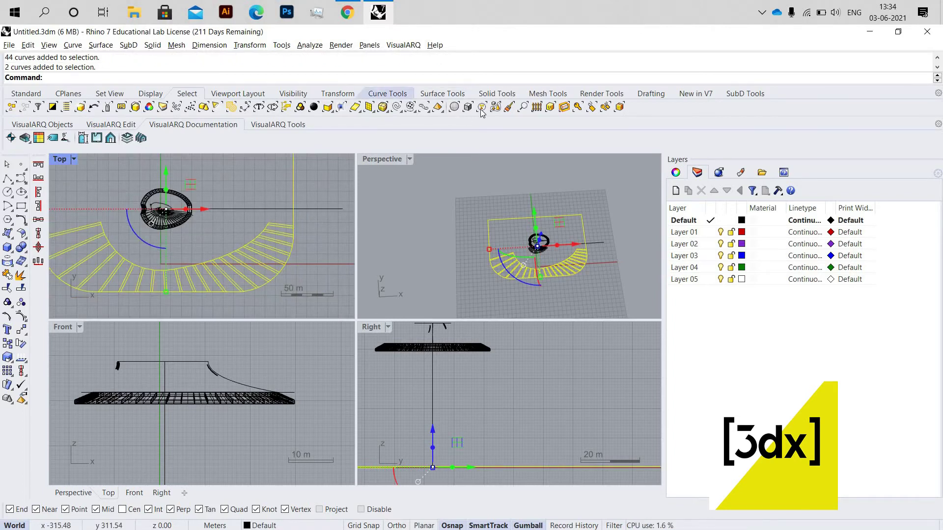
left_click(387, 93)
left_click(504, 106)
Mark the first four wide regions between the ground line pairs at the right end as regions to keep.
scroll(304, 241, "up", 5)
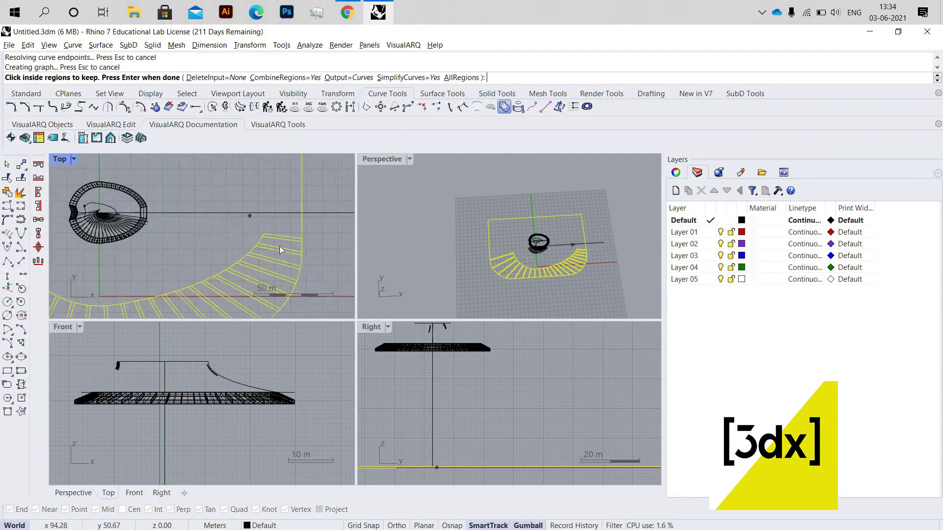
left_click(303, 241)
scroll(297, 226, "up", 4)
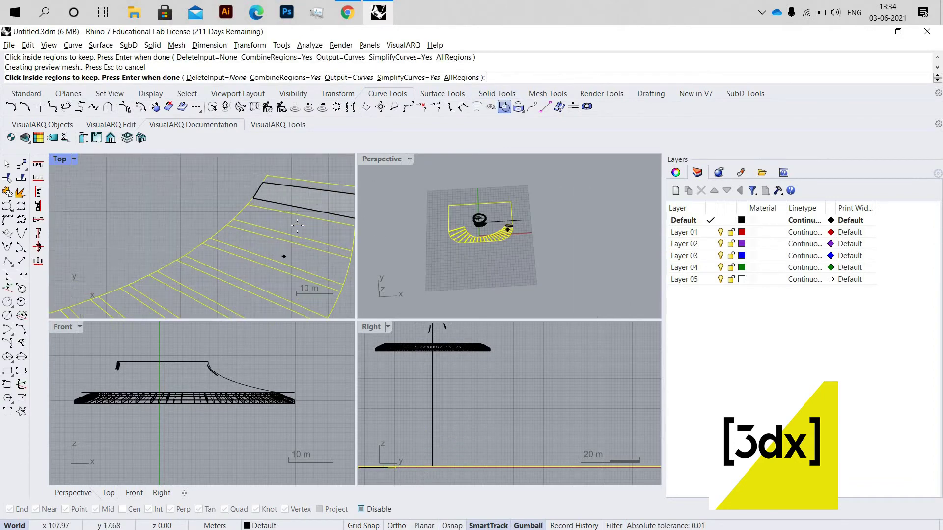
left_click(295, 259)
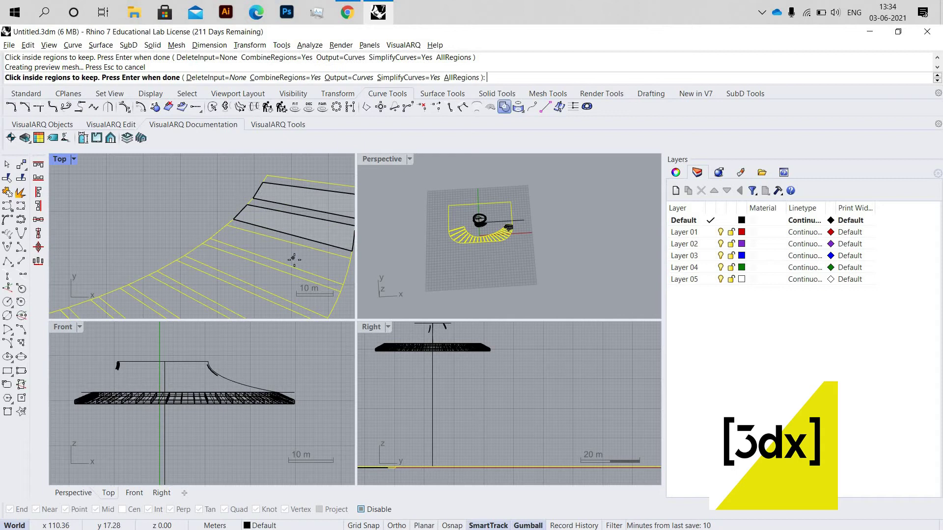
left_click(271, 276)
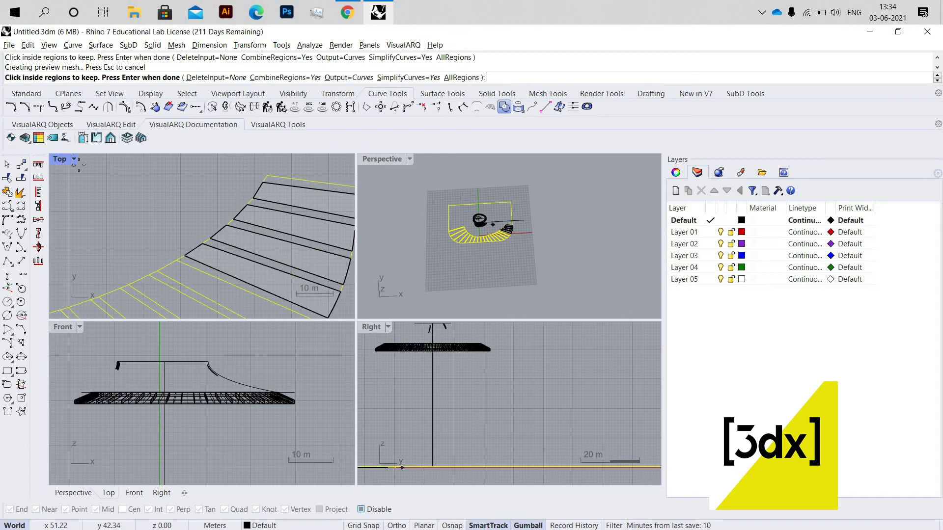
Mark the wide regions around the rounded front-right corner and onto the straight front edge as regions to keep.
double_click(60, 159)
scroll(461, 215, "down", 2)
right_click_drag(510, 377, 511, 325)
left_click(446, 371)
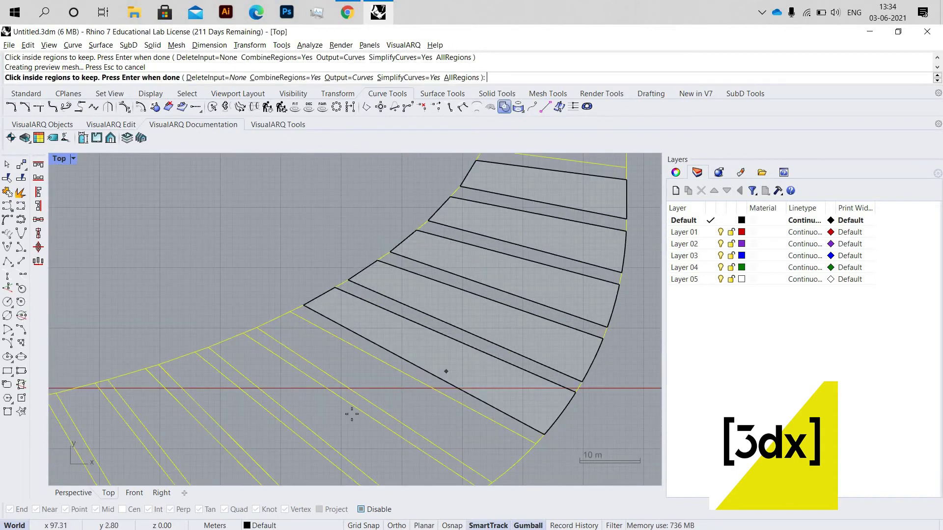
left_click(400, 395)
scroll(360, 358, "down", 3)
scroll(414, 331, "up", 2)
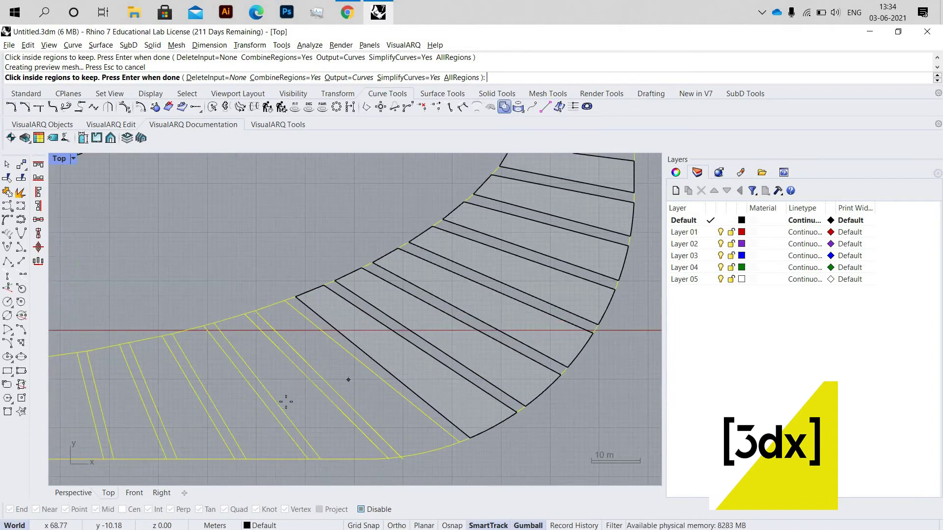
left_click(312, 394)
left_click(229, 402)
left_click(190, 406)
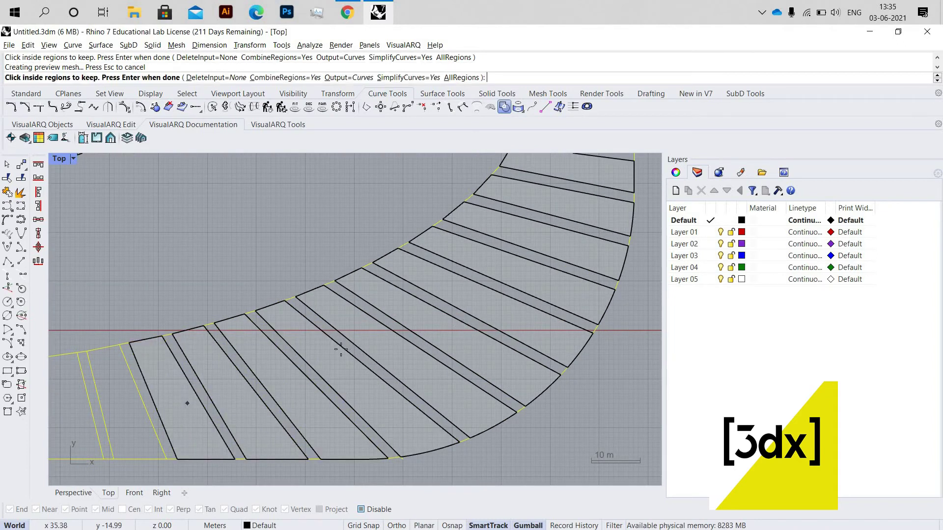
Mark the remaining wide regions along the front edge and around to the left end as regions to keep.
scroll(454, 331, "down", 8)
scroll(406, 346, "up", 3)
left_click(408, 343)
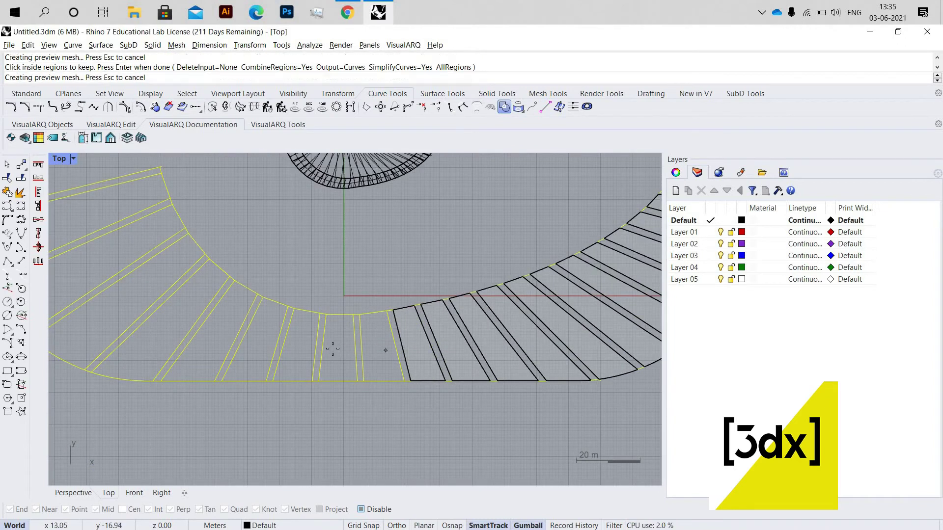
left_click(387, 351)
left_click(279, 342)
left_click(265, 337)
left_click(182, 293)
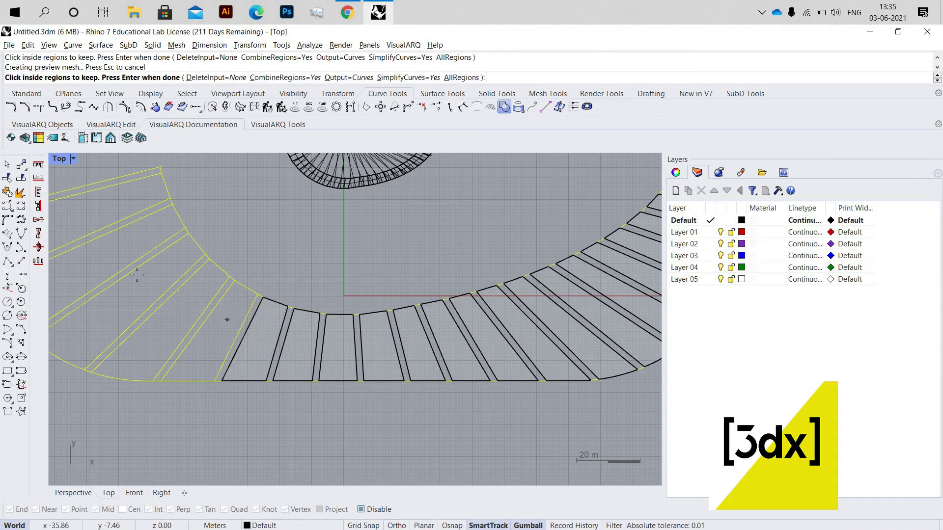
left_click(132, 278)
left_click(126, 248)
left_click(113, 189)
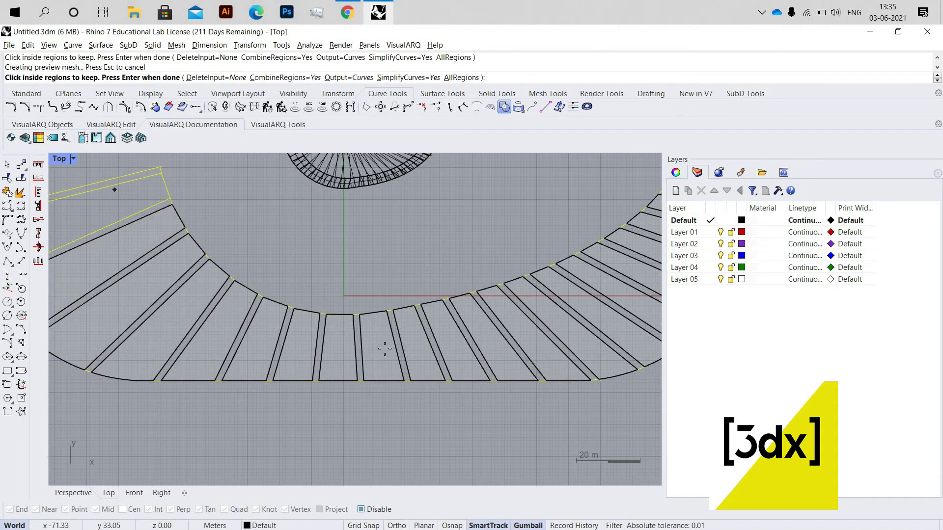
Check the marked regions in the Perspective view and finish the curve boolean.
scroll(357, 348, "down", 4)
scroll(357, 347, "down", 3)
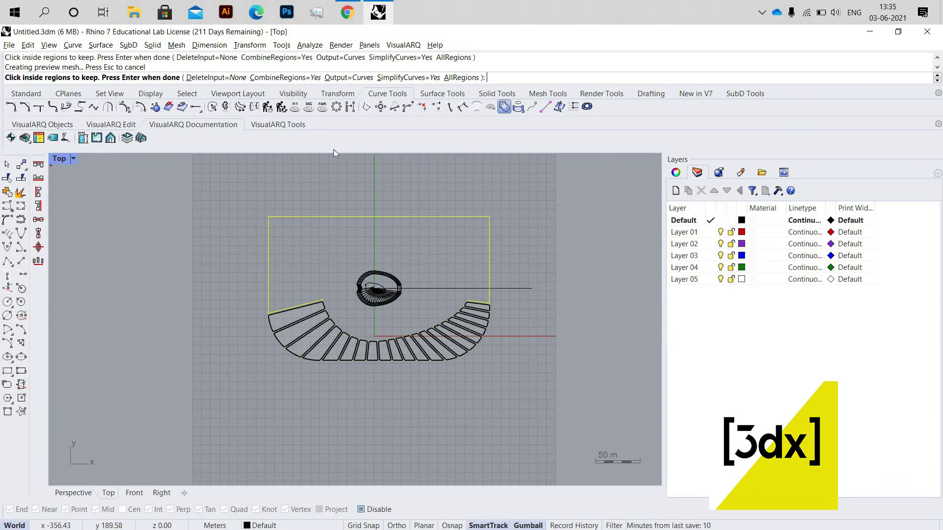
double_click(374, 161)
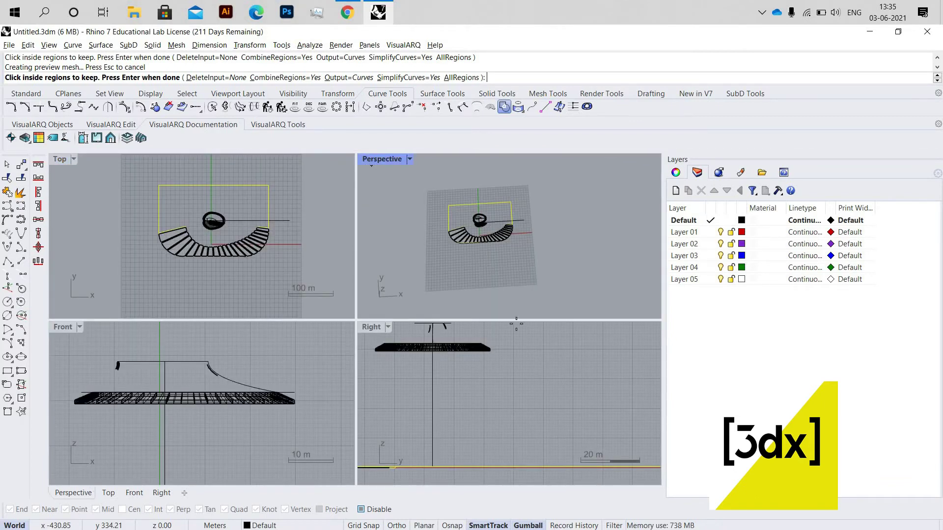
right_click_drag(486, 412, 375, 314)
scroll(370, 308, "up", 10)
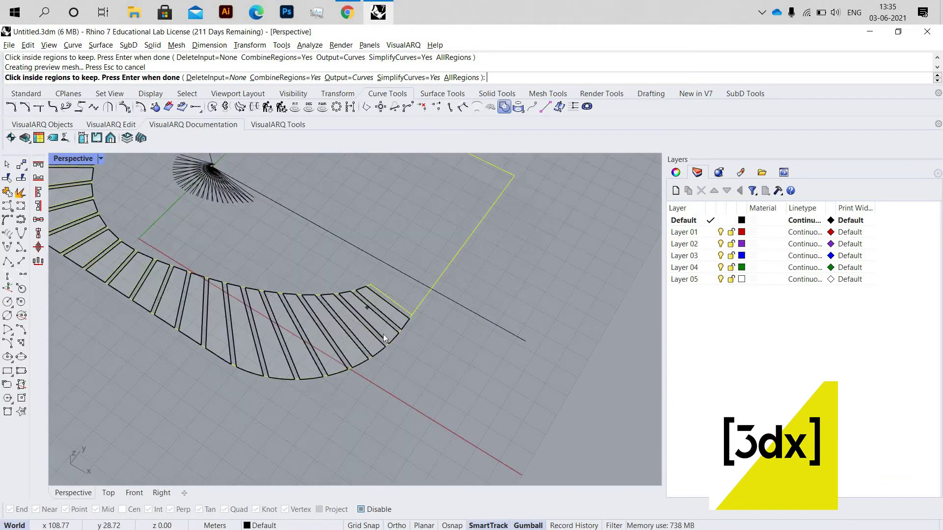
key("Return")
Extrude the closed strip curves 0.15 m as solids and group the strip curves.
scroll(383, 334, "down", 4)
right_click_drag(429, 295, 436, 302)
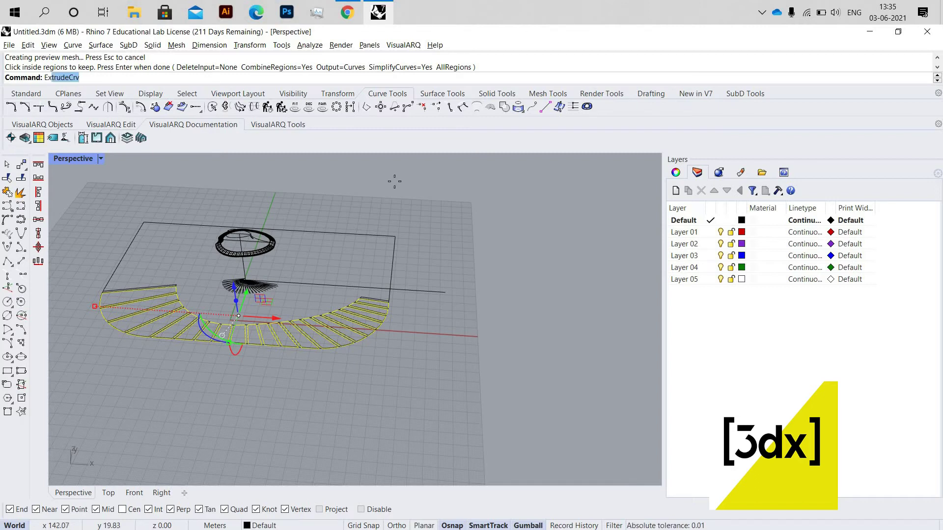
key("Return")
type("0.15")
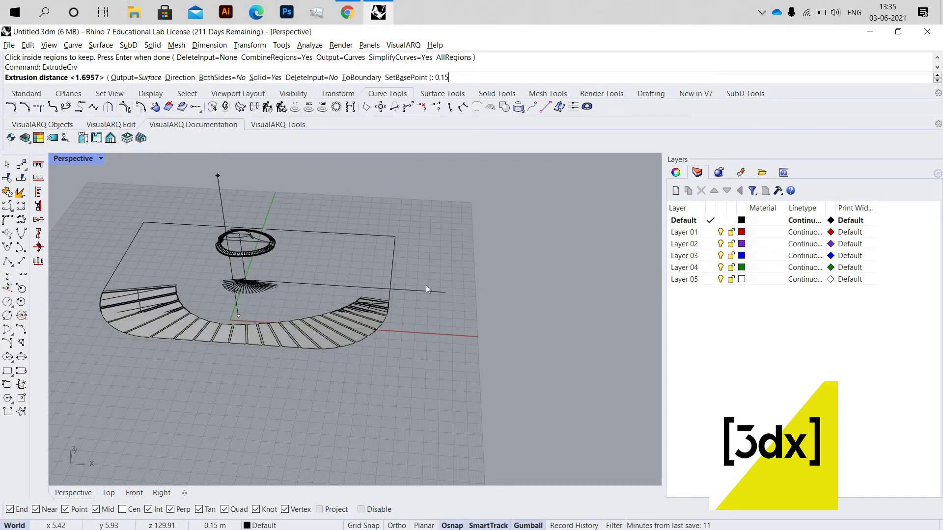
key("Return")
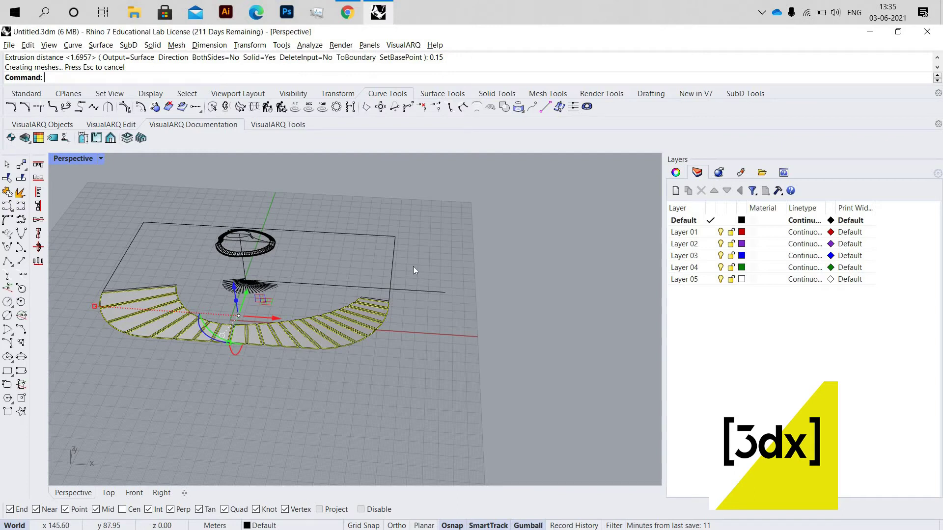
key("ctrl+g")
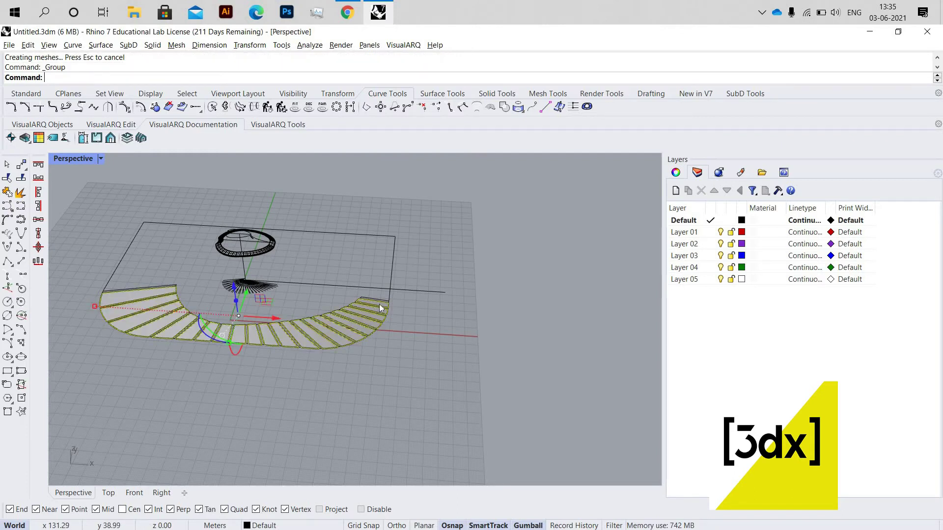
key("Escape")
Select the last-created strip outline curves and hide them, leaving the extruded strips in view.
scroll(388, 303, "up", 2)
scroll(388, 303, "up", 3)
left_click(396, 308)
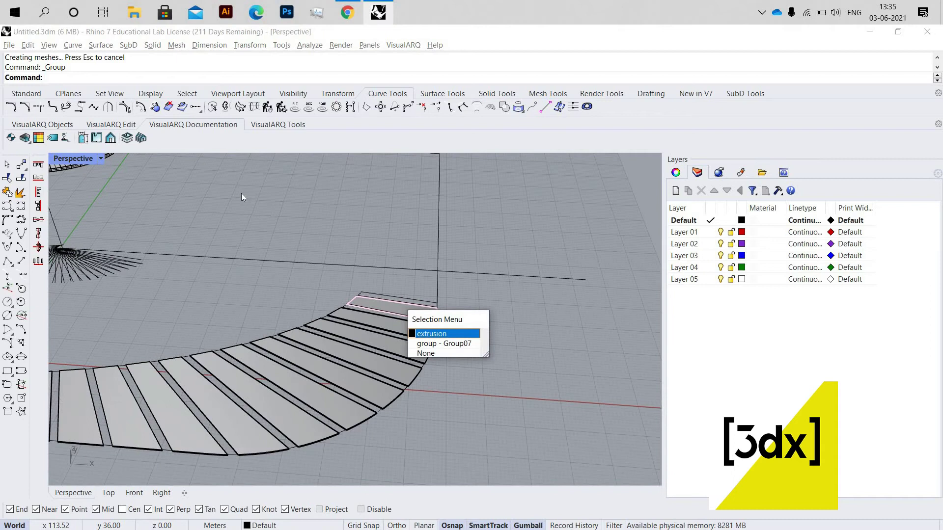
left_click(167, 97)
left_click(187, 93)
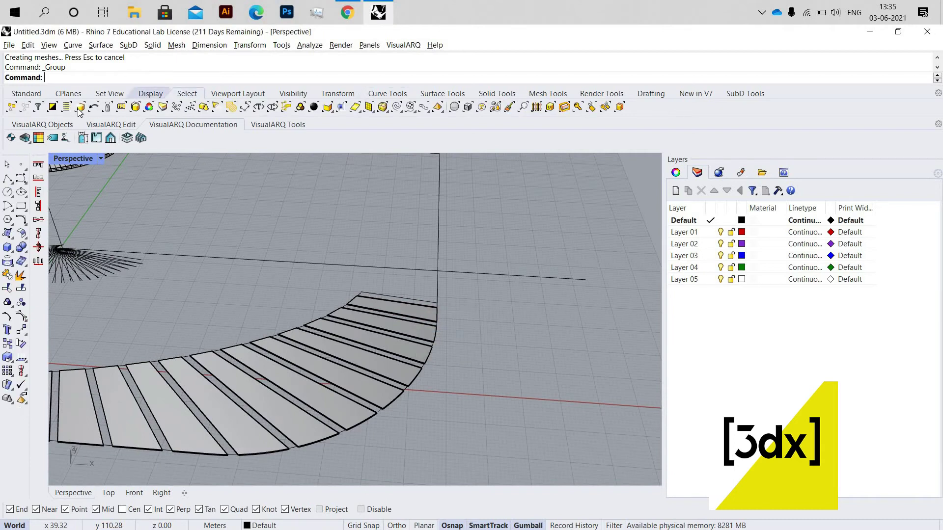
left_click(80, 107)
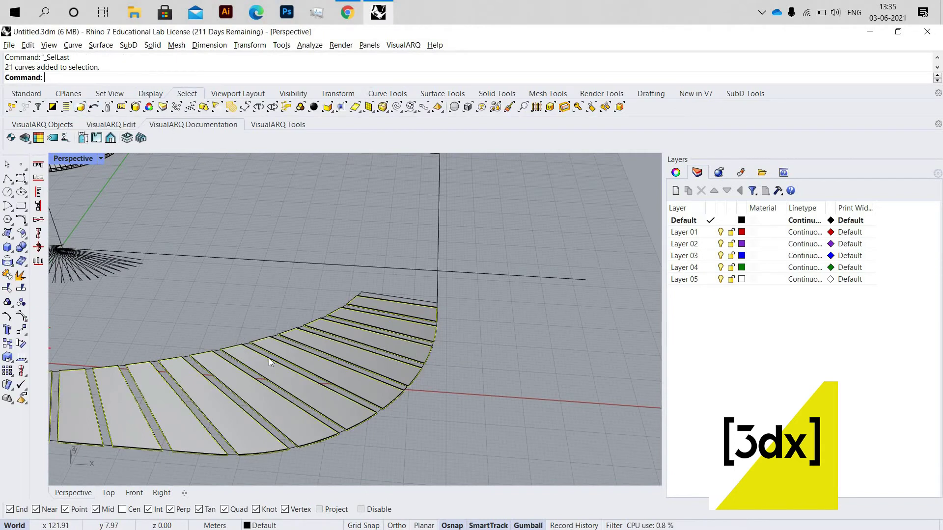
scroll(269, 358, "down", 5)
middle_click(280, 366)
left_click(253, 363)
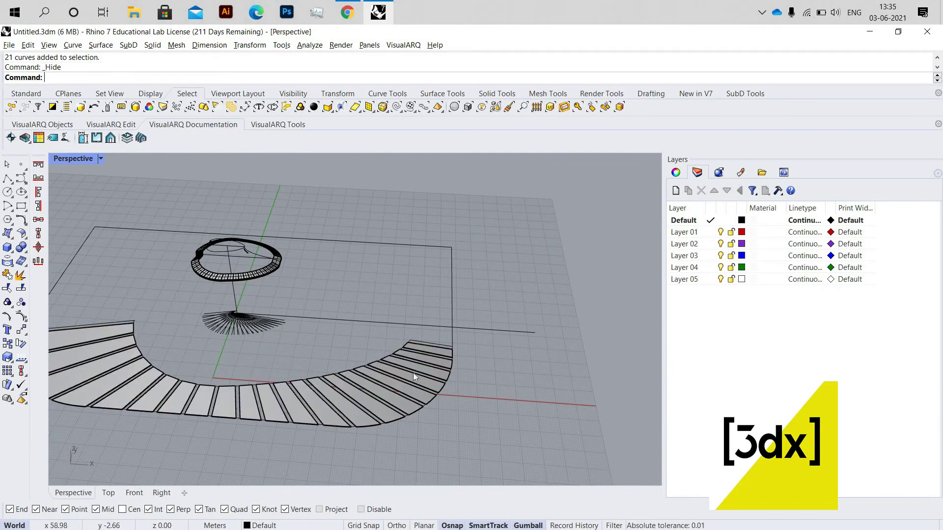
Select the extruded ground strips from the left end to the middle of the front edge.
left_click(412, 364)
key("Escape")
scroll(76, 334, "down", 2)
right_click_drag(76, 334, 221, 352, "shift")
scroll(243, 396, "up", 6)
left_click(253, 404)
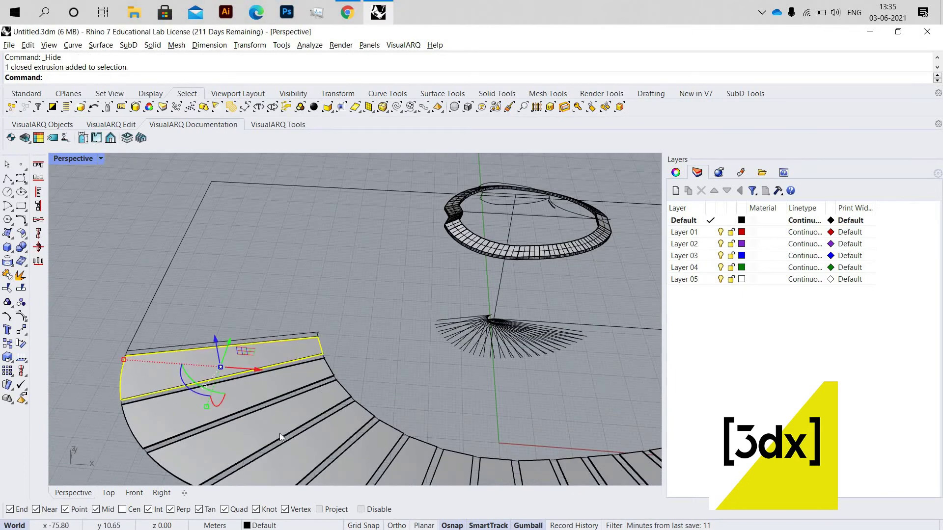
left_click(279, 433, "shift")
left_click(307, 456, "shift")
left_click(307, 457, "shift")
scroll(315, 442, "down", 3)
scroll(337, 428, "up", 5)
left_click(270, 390, "shift")
left_click(322, 415, "shift")
scroll(298, 400, "down", 4)
scroll(367, 411, "up", 4)
left_click(304, 411, "shift")
left_click(366, 411, "shift")
scroll(135, 367, "down", 5)
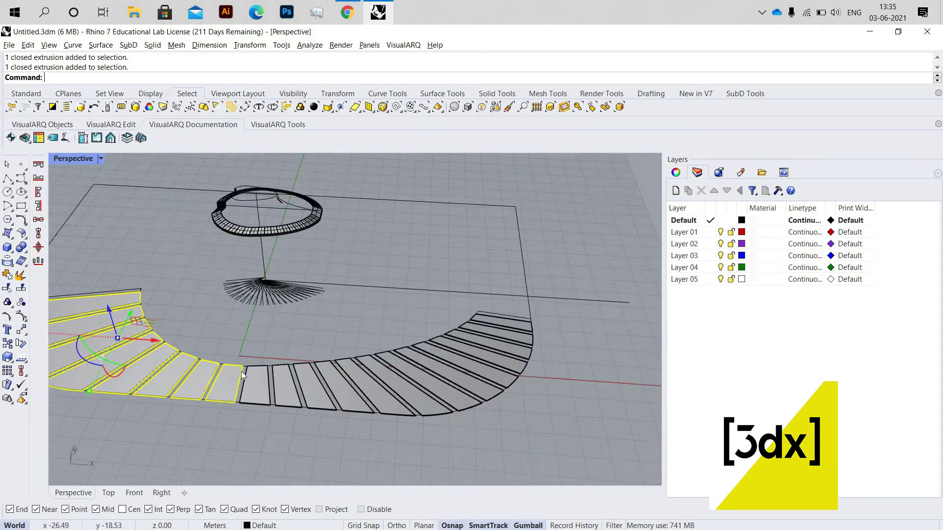
Add the remaining extruded ground strips, from the middle of the front edge to the right end, to the selection.
scroll(278, 383, "up", 5)
left_click(233, 367, "shift")
left_click(310, 361, "shift")
left_click(379, 360, "shift")
left_click(454, 358, "shift")
left_click(510, 379, "shift")
scroll(363, 365, "down", 6)
scroll(419, 395, "up", 5)
left_click(462, 369, "shift")
left_click(516, 338, "shift")
left_click(535, 324, "shift")
left_click(542, 303, "shift")
left_click(568, 281, "shift")
left_click(584, 266, "shift")
left_click(587, 251, "shift")
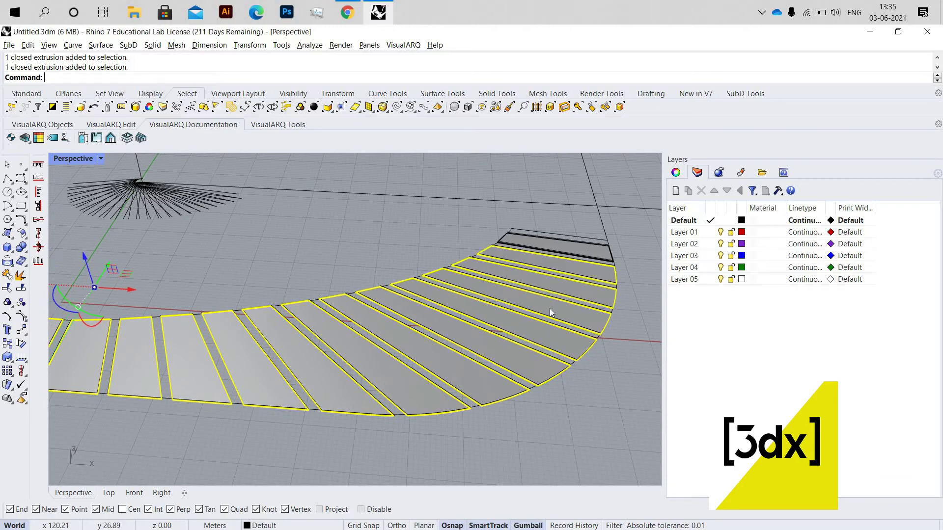
scroll(547, 295, "down", 6)
right_click_drag(583, 324, 531, 339)
scroll(584, 324, "up", 3)
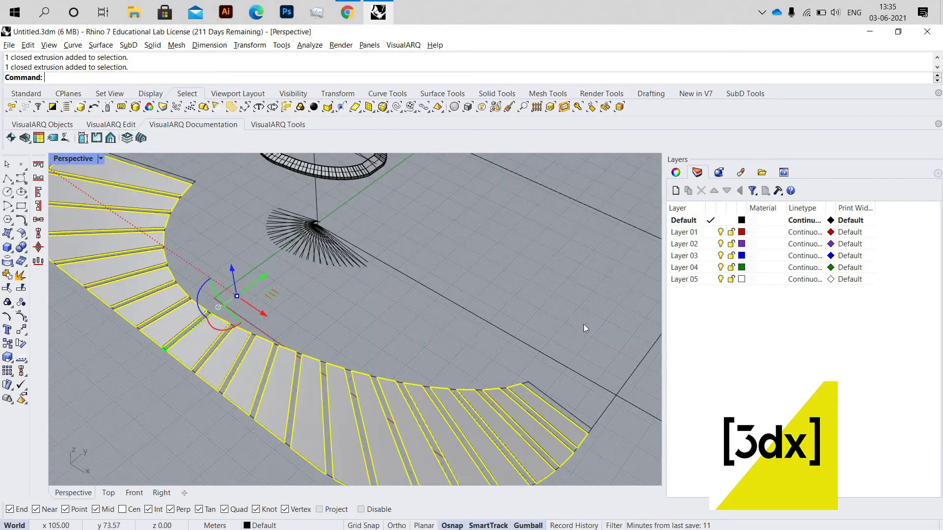
Mirror a copy of the selected ground strips to the rear half of the site across its lengthwise centre line.
key("Return")
left_click(518, 328)
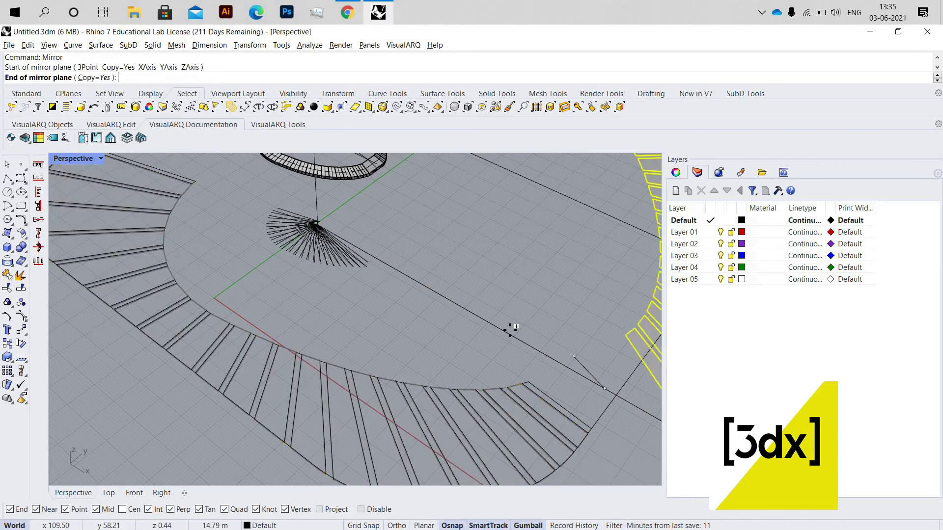
left_click(462, 334)
scroll(504, 352, "down", 5)
key("Escape")
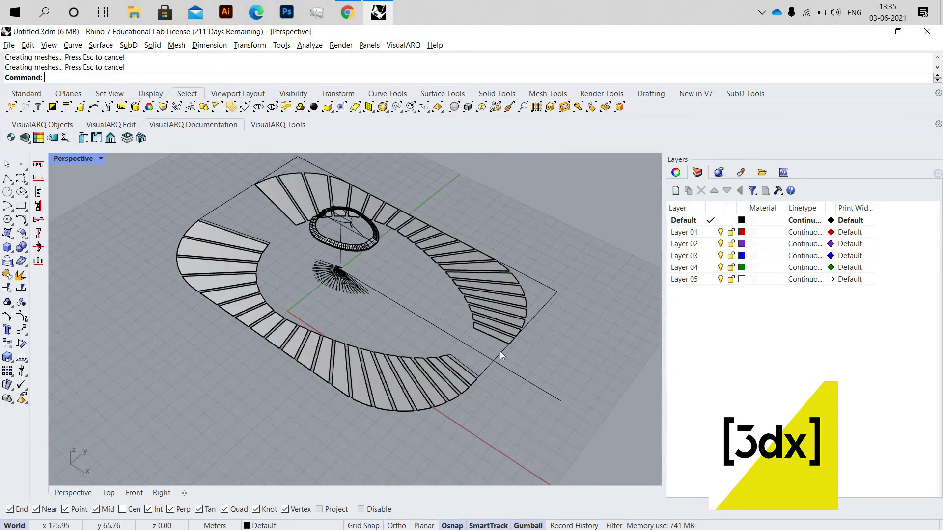
scroll(493, 368, "up", 3)
left_click(485, 373)
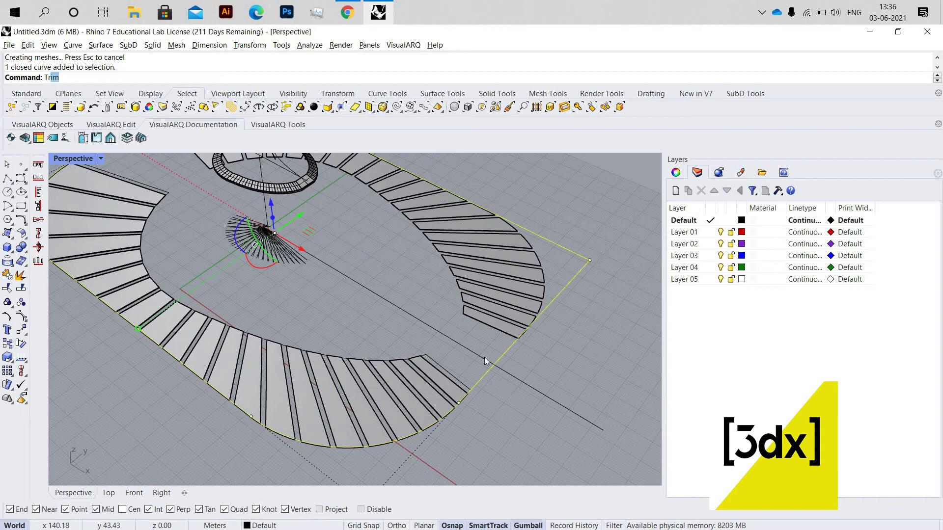
scroll(485, 357, "down", 6)
scroll(216, 238, "up", 3)
key("Escape")
key("Escape")
scroll(216, 238, "up", 4)
scroll(196, 226, "down", 7)
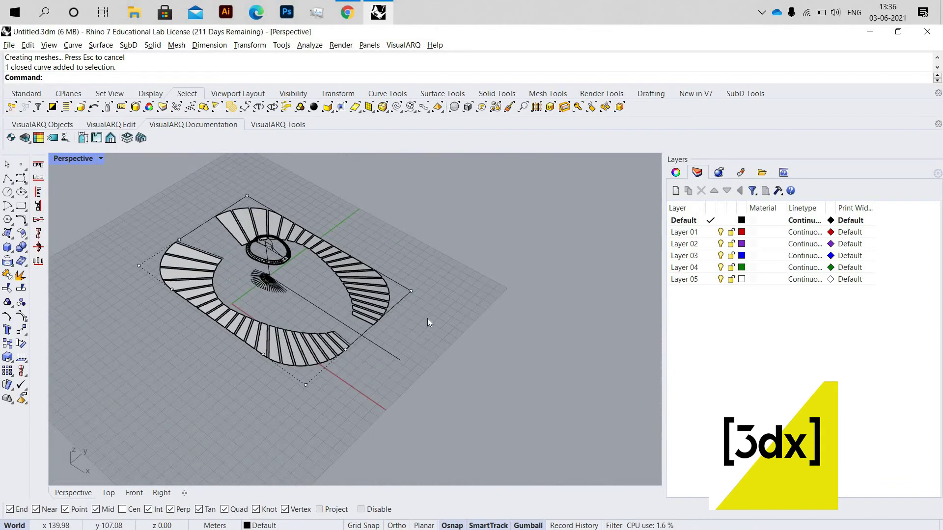
Fillet the two rear corners of the site boundary curve with a radius of 55 m.
scroll(428, 322, "up", 2)
type("F")
key("Return")
left_click(411, 281)
left_click(442, 326)
scroll(275, 270, "down", 4)
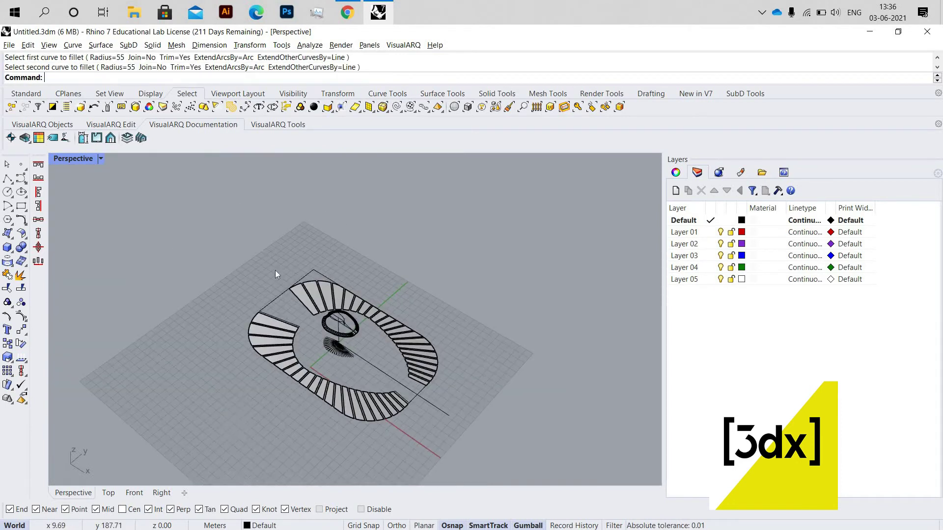
scroll(328, 286, "up", 10)
right_click(281, 283)
left_click(320, 281)
left_click(272, 290)
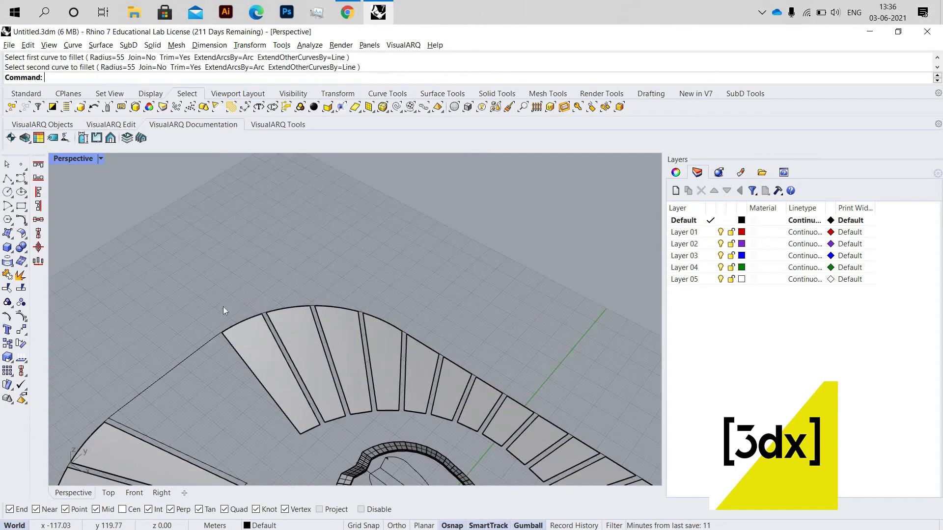
scroll(223, 306, "down", 7)
Extrude the rounded site boundary curve 0.15 m as a solid base slab.
left_click(217, 312)
scroll(221, 302, "down", 7)
right_click_drag(344, 482, 354, 463)
type("ExtrudeCrv")
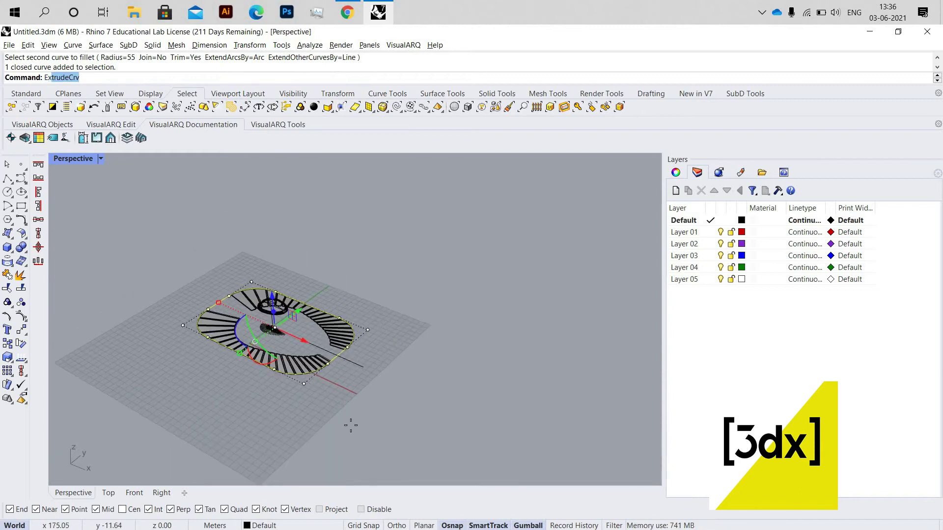
key("Return")
scroll(354, 403, "up", 4)
type("0.15")
key("Return")
Move the base slab straight down so its top meets the bottom corner of the extruded ground strips.
scroll(325, 329, "down", 4)
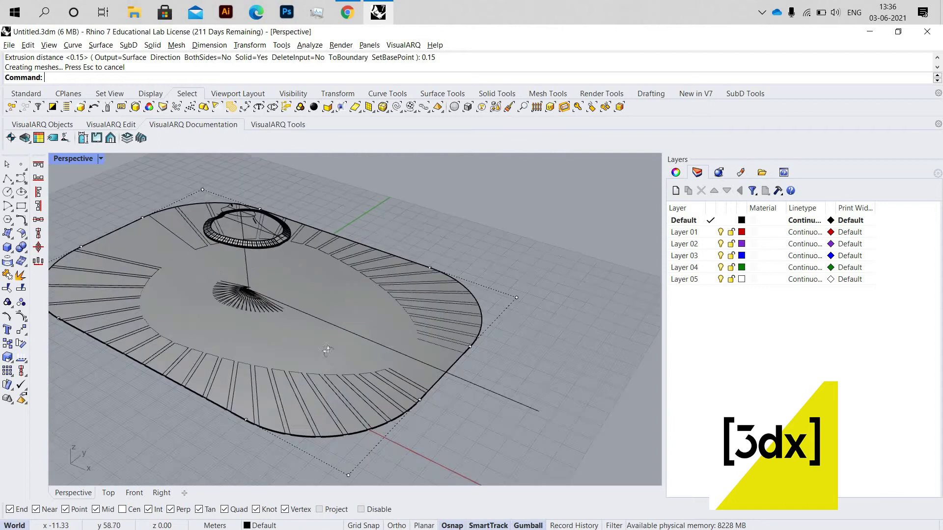
right_click_drag(393, 351, 438, 381)
scroll(287, 408, "up", 5)
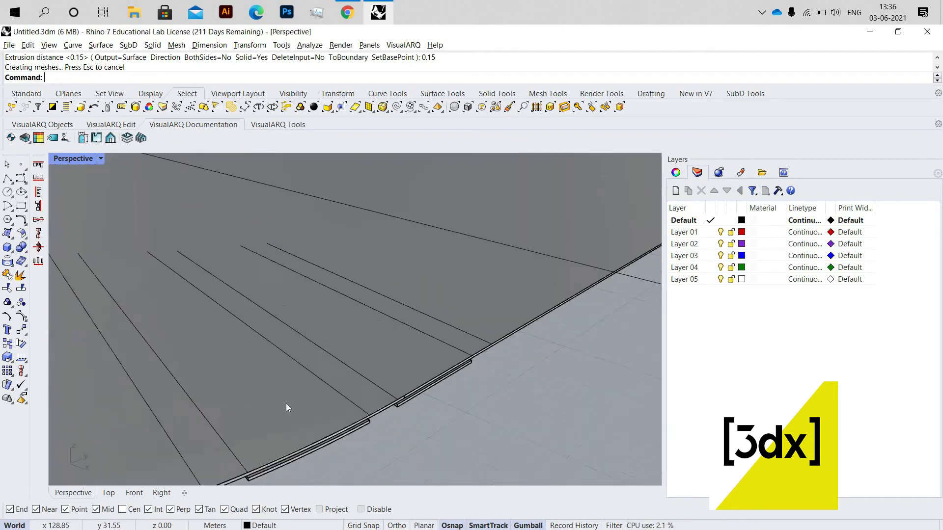
scroll(255, 395, "down", 3)
left_click(381, 336)
scroll(382, 338, "down", 2)
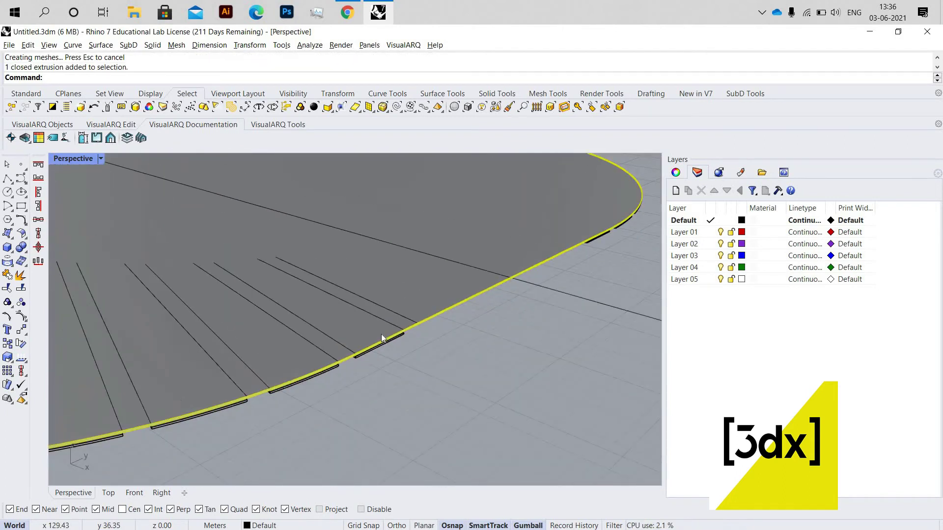
scroll(381, 337, "up", 5)
type("Move")
key("Return")
left_click(350, 222)
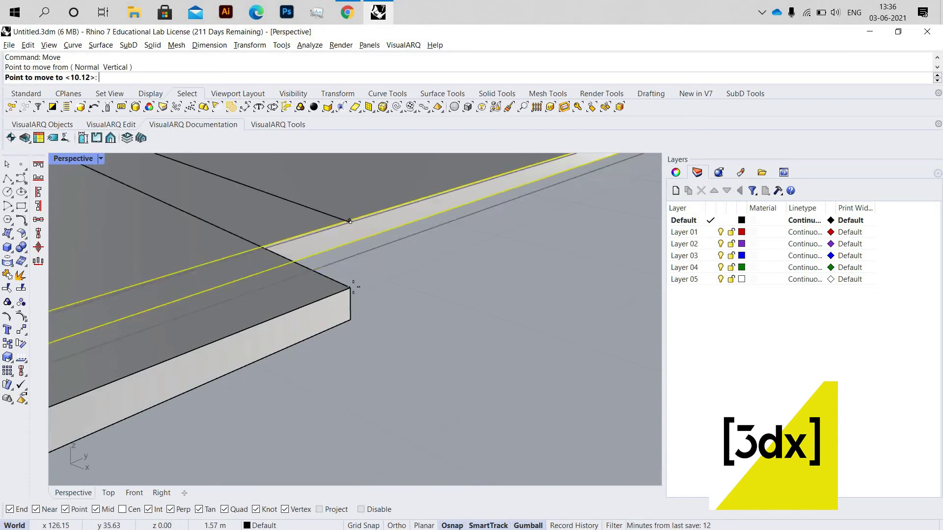
left_click(353, 315)
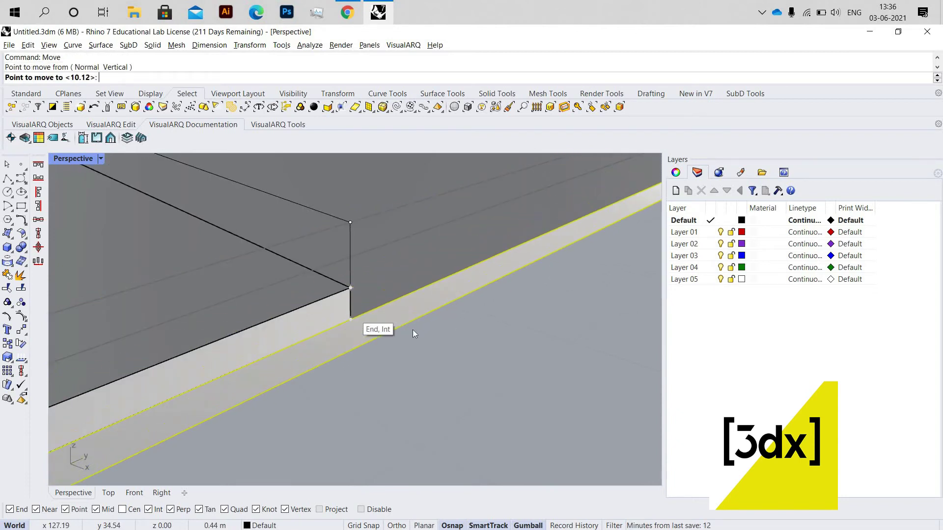
Show all hidden objects so the canopy and the site are displayed together.
scroll(410, 334, "down", 6)
scroll(402, 358, "down", 5)
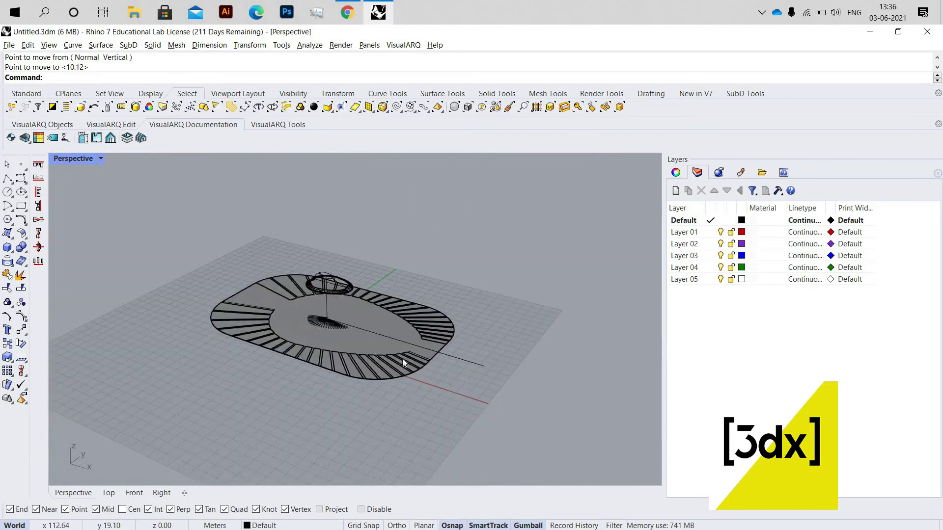
scroll(325, 320, "up", 7)
right_click_drag(325, 320, 268, 359)
right_click_drag(346, 376, 324, 371)
middle_click(324, 370)
left_click(322, 375)
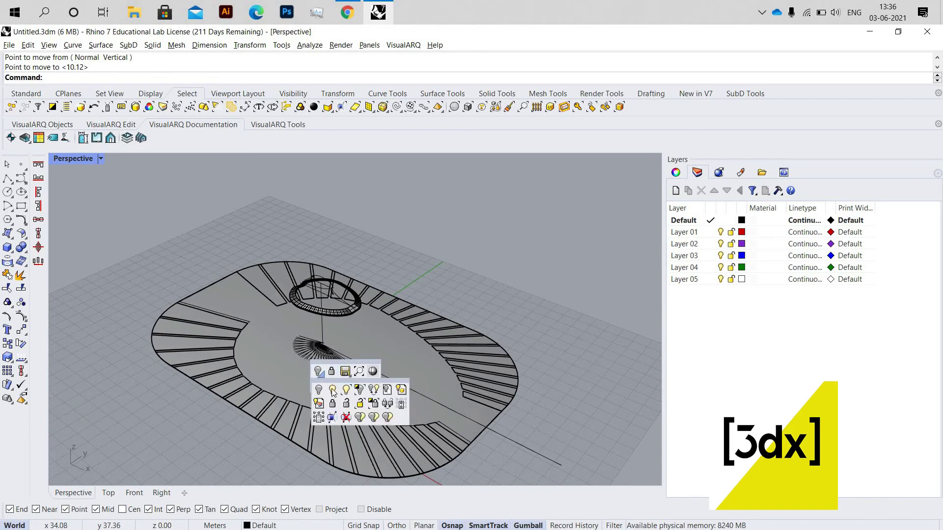
left_click(332, 387)
Select all curves in the model and hide them.
right_click_drag(429, 356, 402, 121)
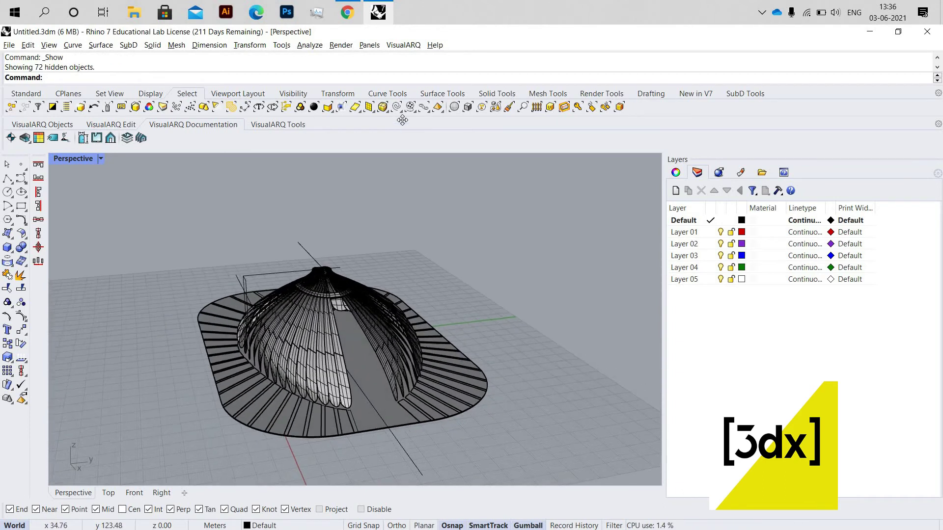
left_click(382, 106)
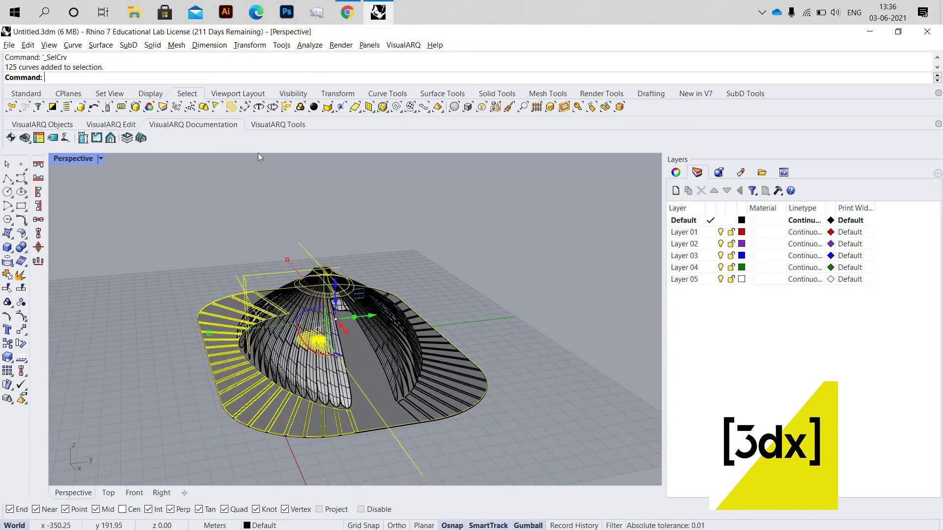
middle_click(257, 152)
right_click_drag(358, 315, 364, 317)
scroll(364, 317, "down", 4)
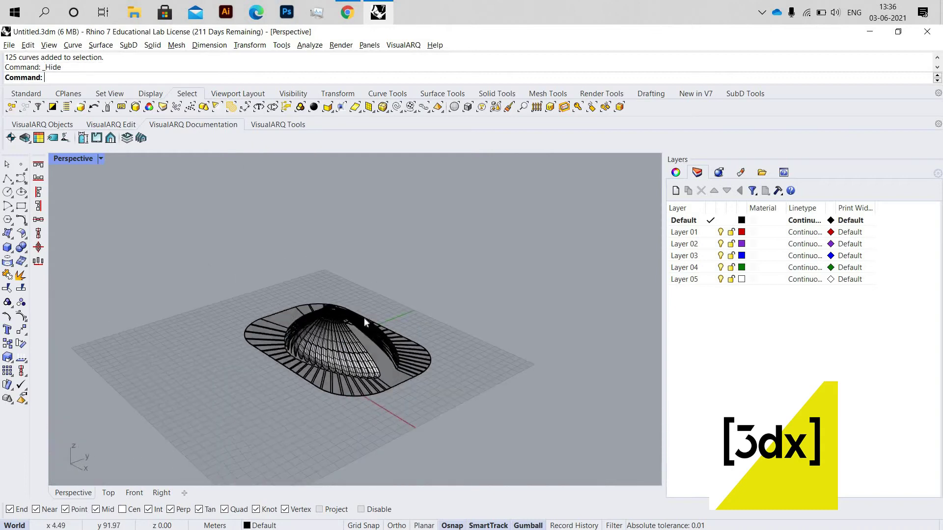
scroll(364, 317, "up", 8)
right_click_drag(270, 312, 352, 15)
scroll(221, 296, "down", 5)
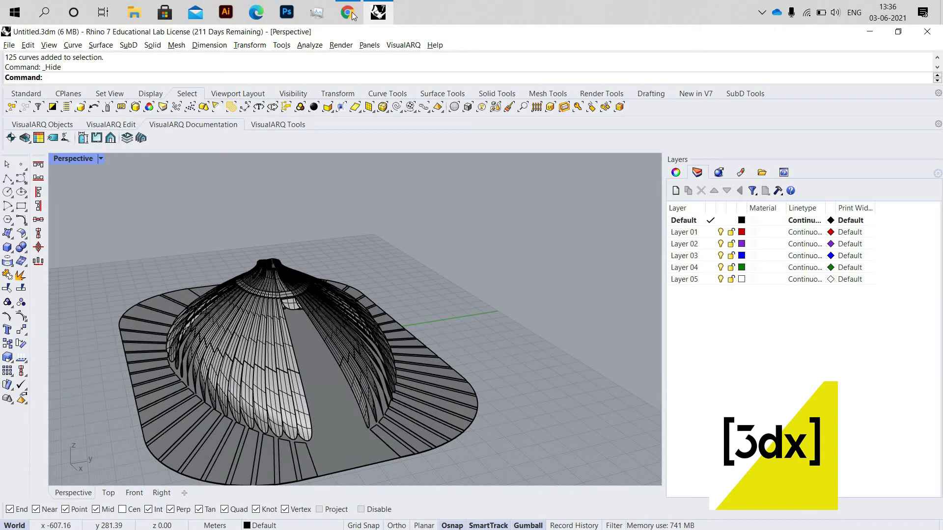
Switch to Chrome to check the UAE Pavilion reference image, then return to Rhino.
left_click(347, 12)
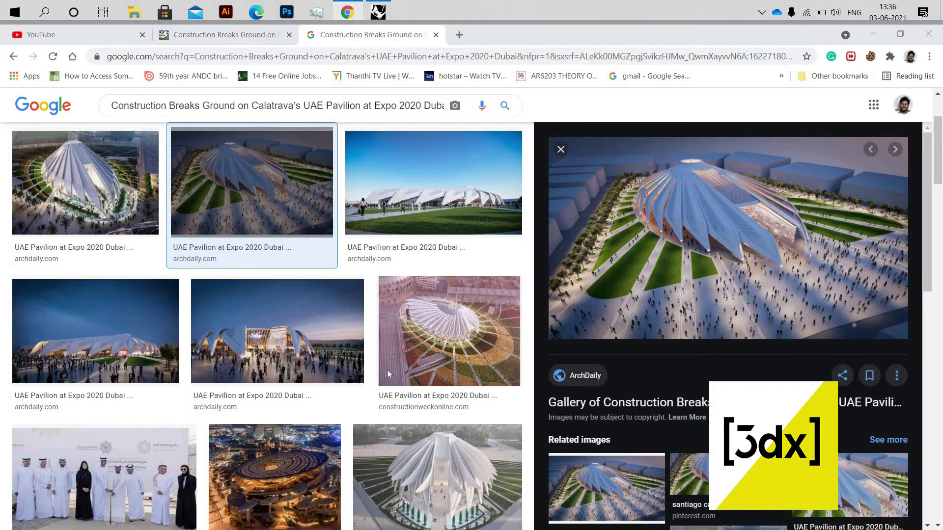
left_click(378, 12)
right_click_drag(383, 424, 393, 381)
scroll(218, 278, "up", 4)
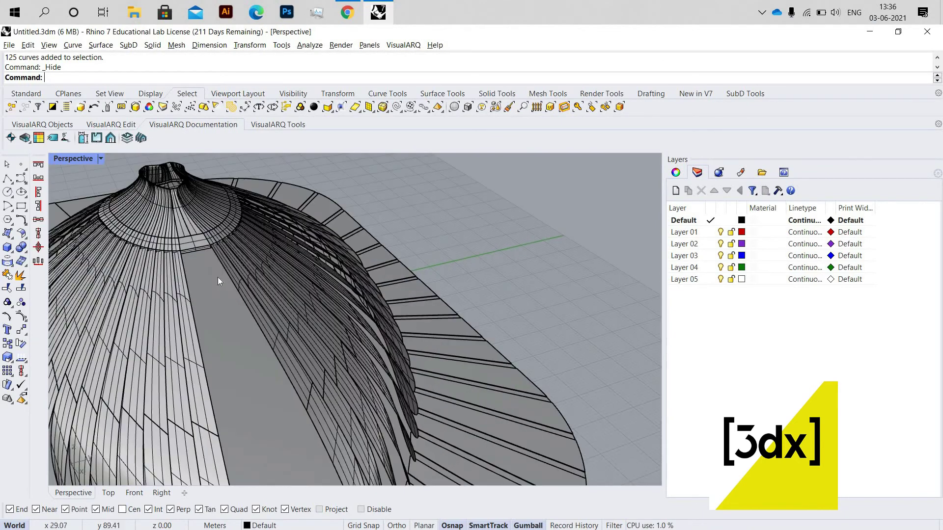
Copy the two facing upper panel edges of the canopy's front opening to the empty area beside the site.
left_click(290, 346)
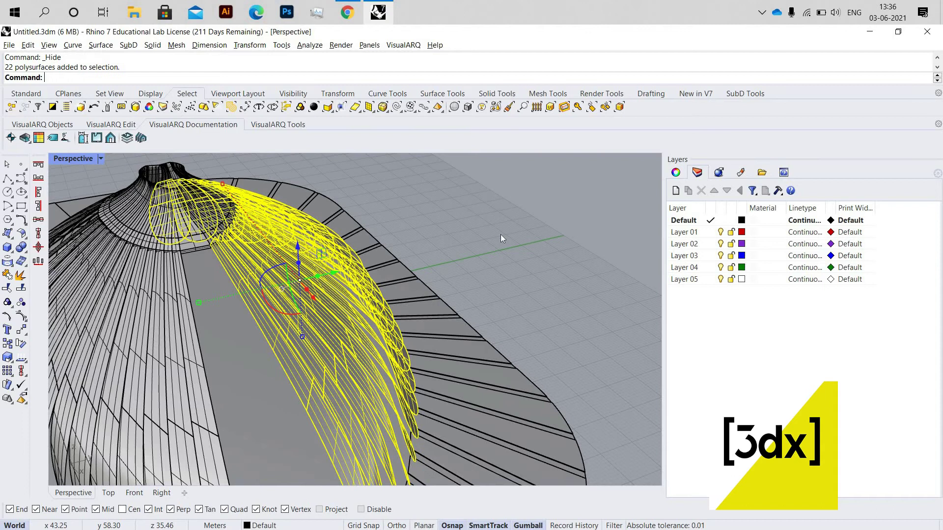
key("Escape")
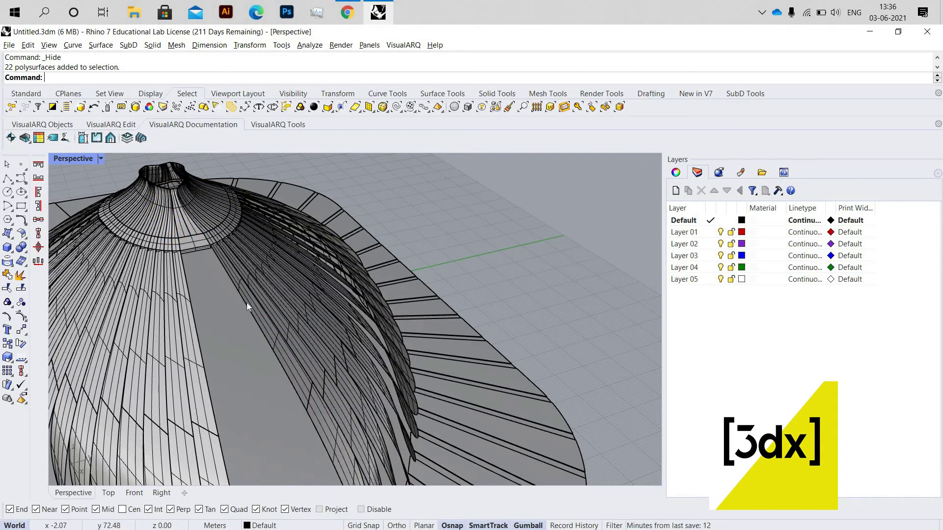
left_click(246, 303, "ctrl+shift")
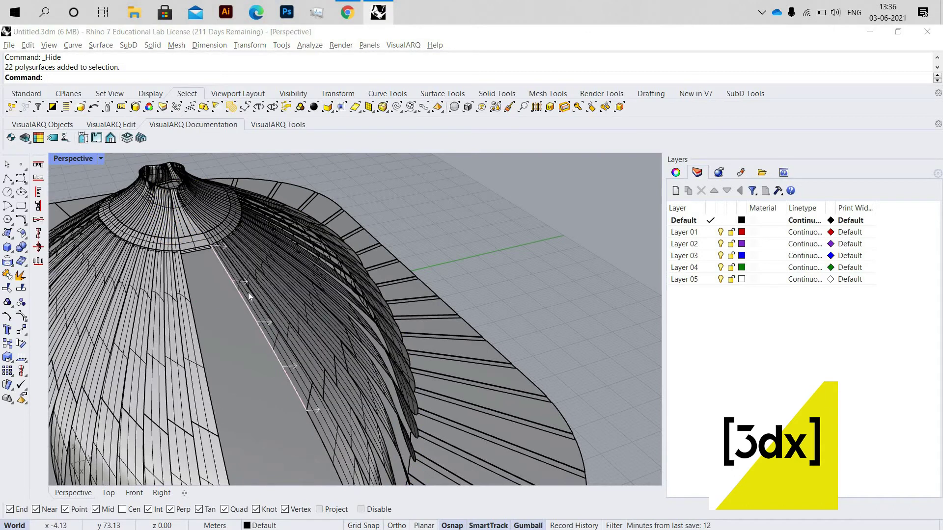
left_click(197, 317, "ctrl+shift")
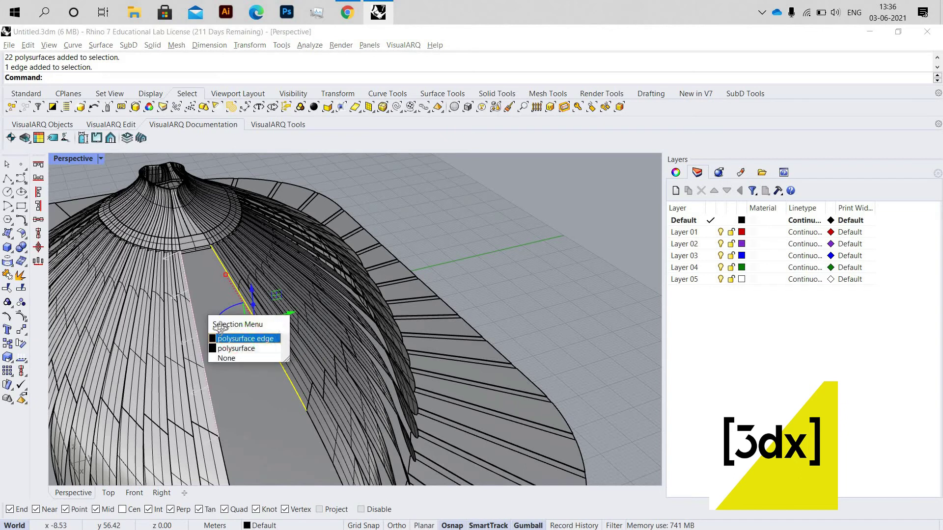
left_click(220, 336)
scroll(216, 324, "down", 6)
right_click_drag(266, 315, 228, 313)
scroll(228, 313, "up", 3)
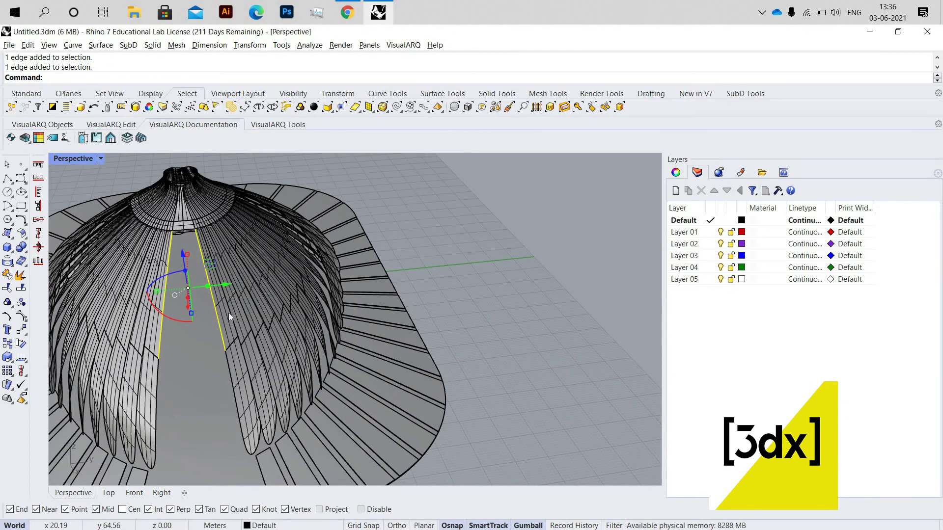
key("Return")
left_click(227, 347)
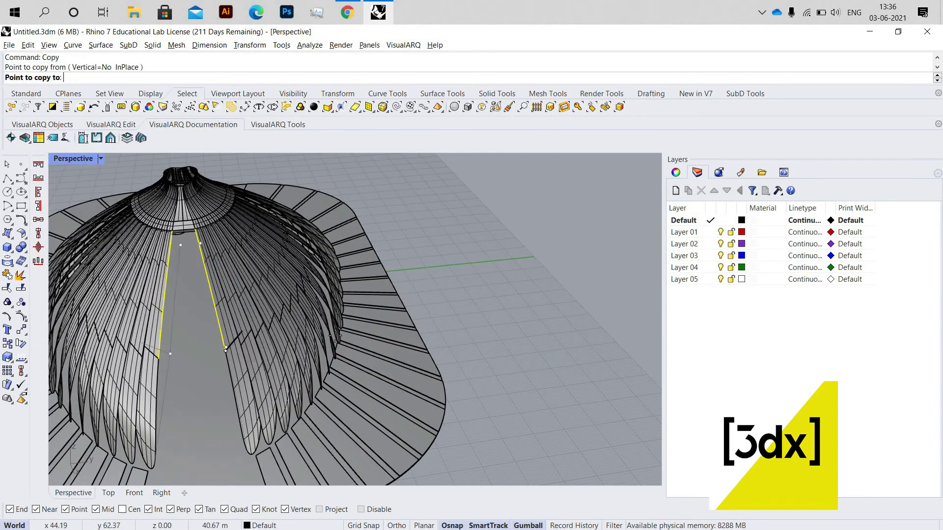
scroll(491, 334, "down", 3)
left_click(447, 315)
key("Return")
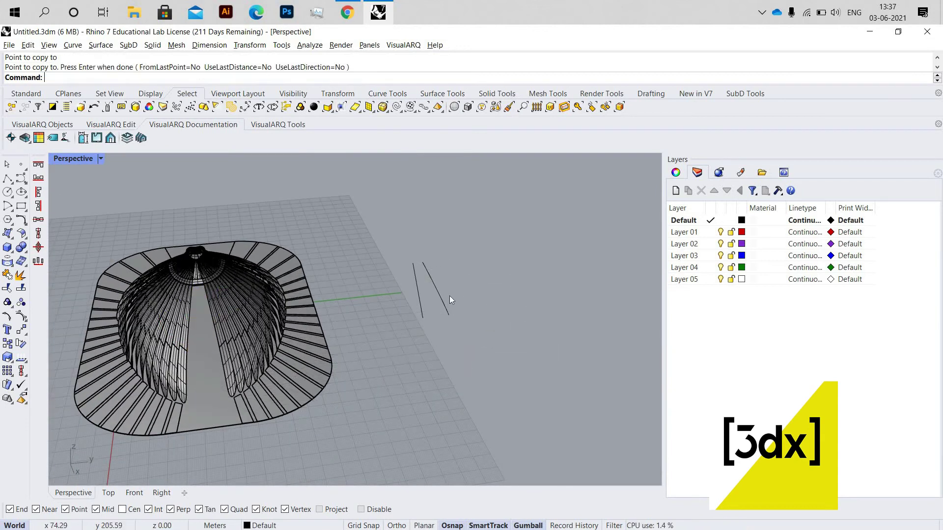
Draw straight lines closing both ends between the two copied edge curves.
scroll(458, 306, "up", 3)
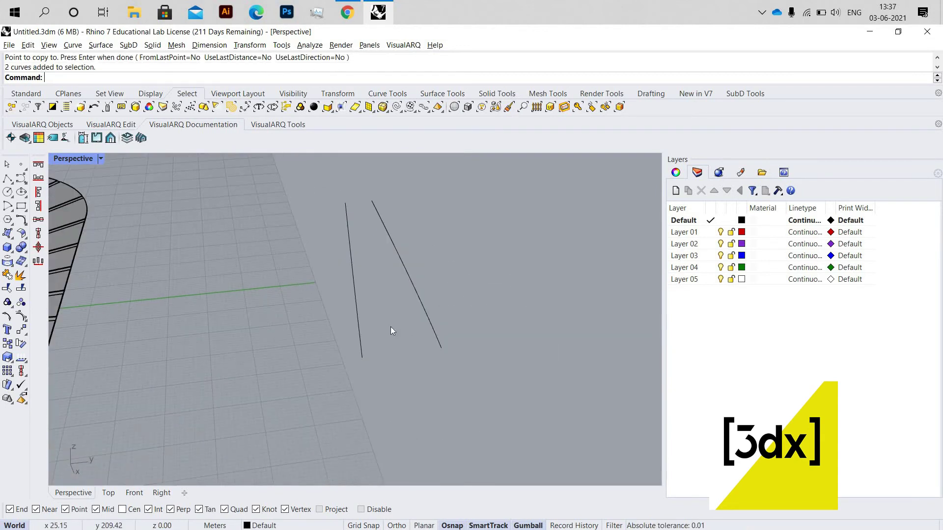
type("Line")
key("Return")
left_click(366, 362)
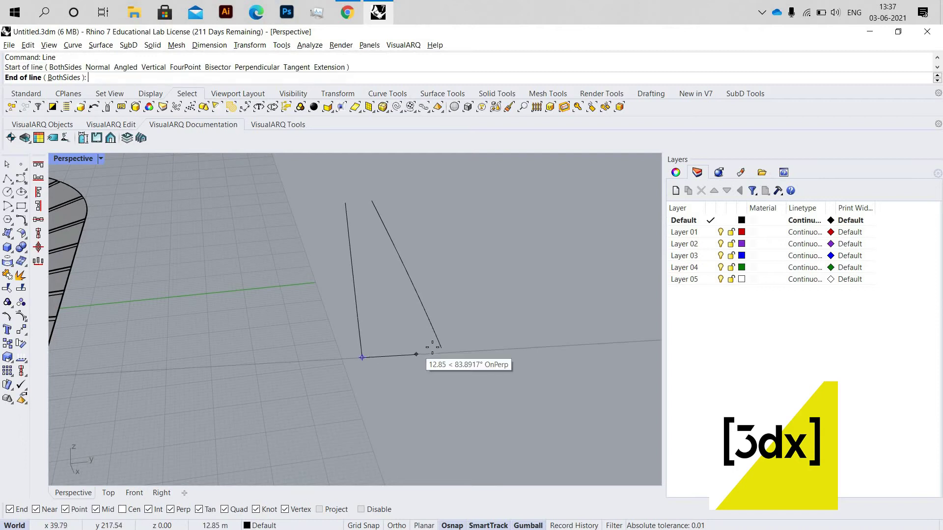
left_click(441, 349)
key("Return")
left_click(346, 202)
Join the two copied edge curves and their two end lines into one closed outline.
left_click_drag(255, 431, 477, 262)
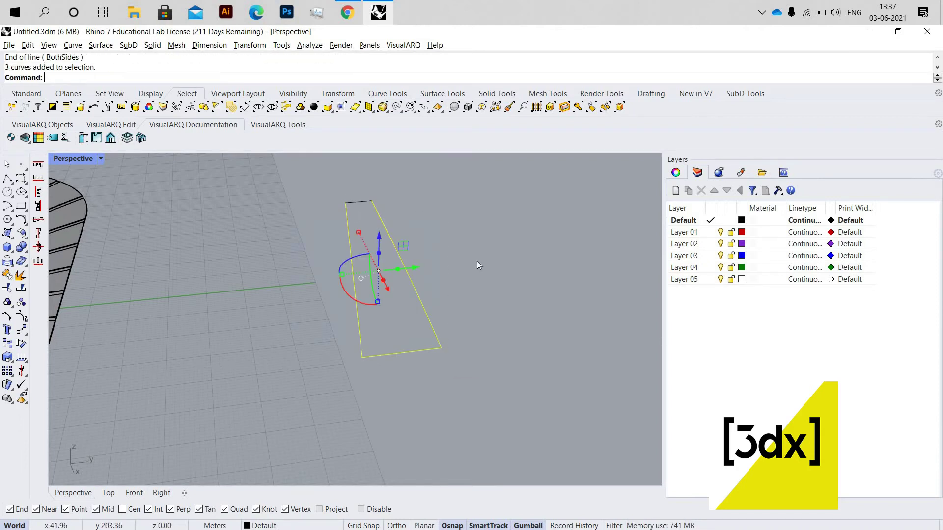
left_click(314, 412)
left_click_drag(461, 164, 309, 403)
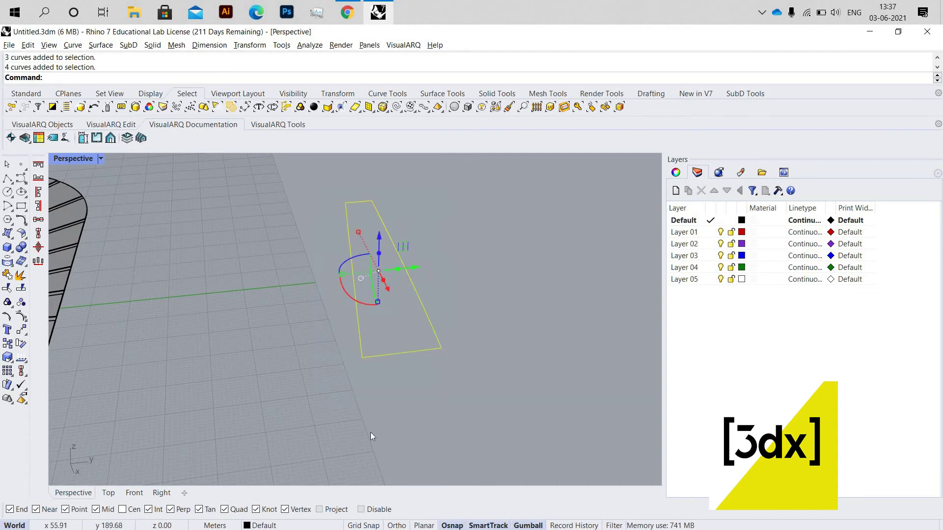
key("ctrl+j")
left_click(384, 368)
left_click(392, 358)
type("ExtrudeCrv")
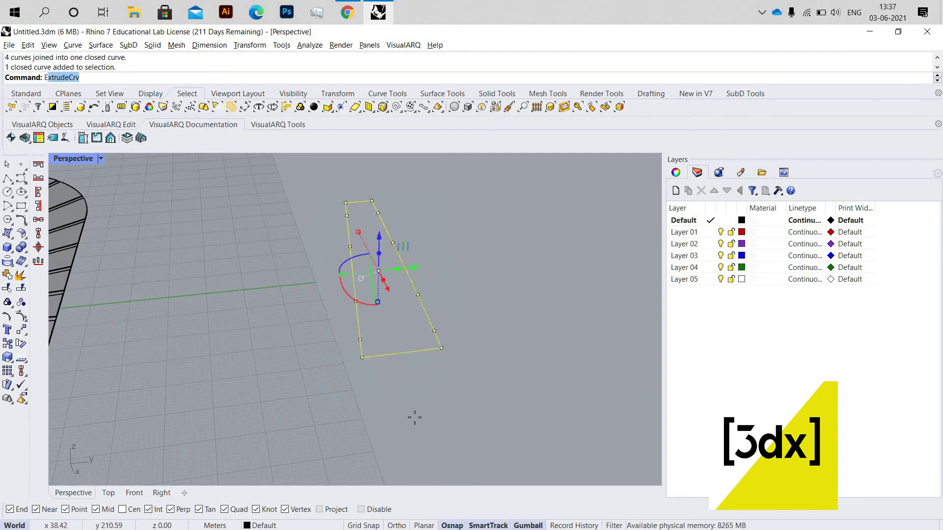
key("Return")
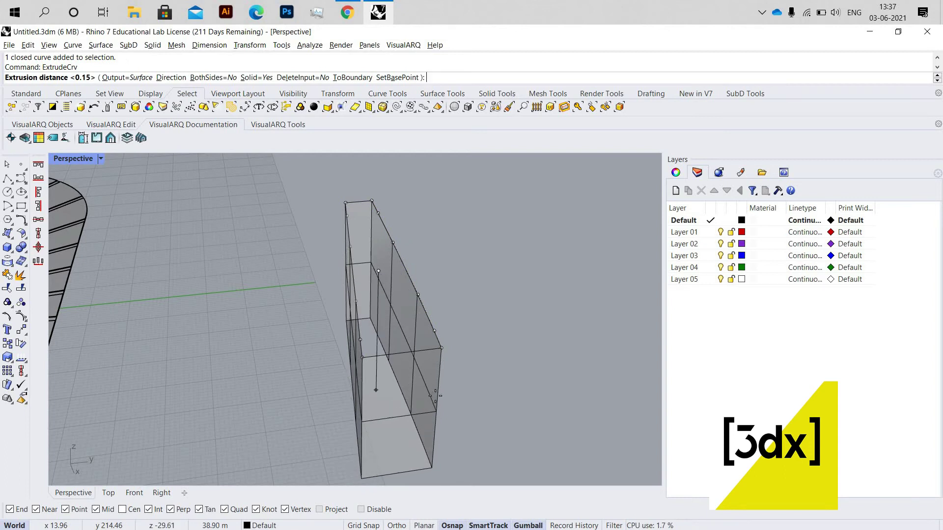
key("Escape")
Create a Patch surface from the closed outline using the default options.
type("Patch")
key("Return")
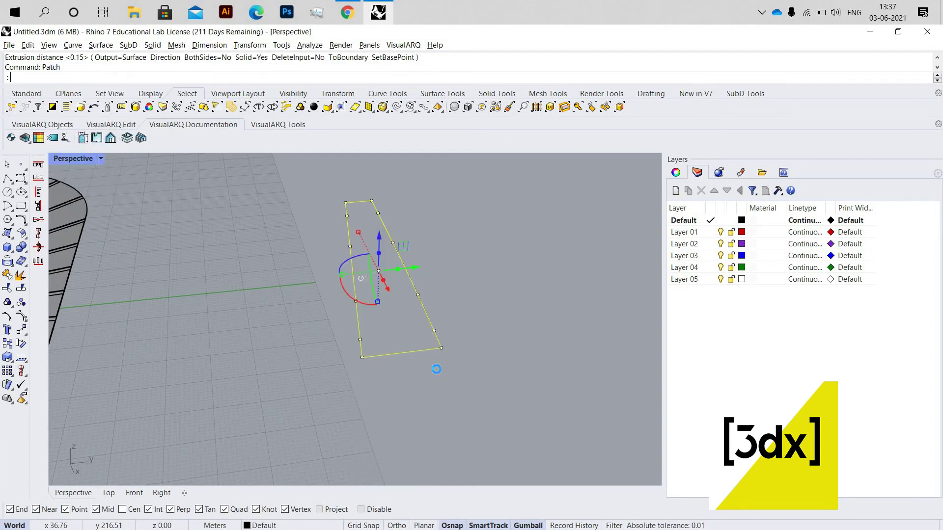
key("Return")
Extrude the patch surface downward as a solid about 9 m, using a ground strip's inner corner as the end point.
left_click(377, 261)
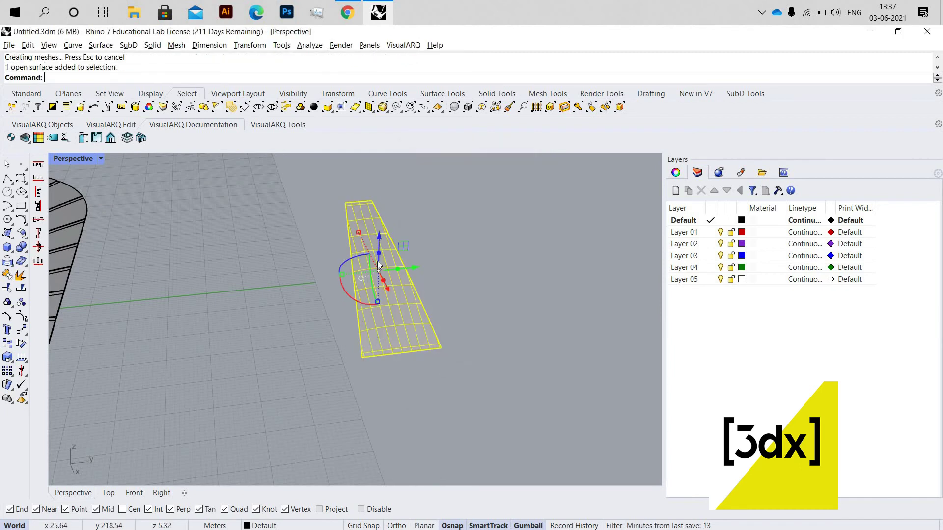
left_click_drag(384, 311, 349, 314)
type("ExtrudeS")
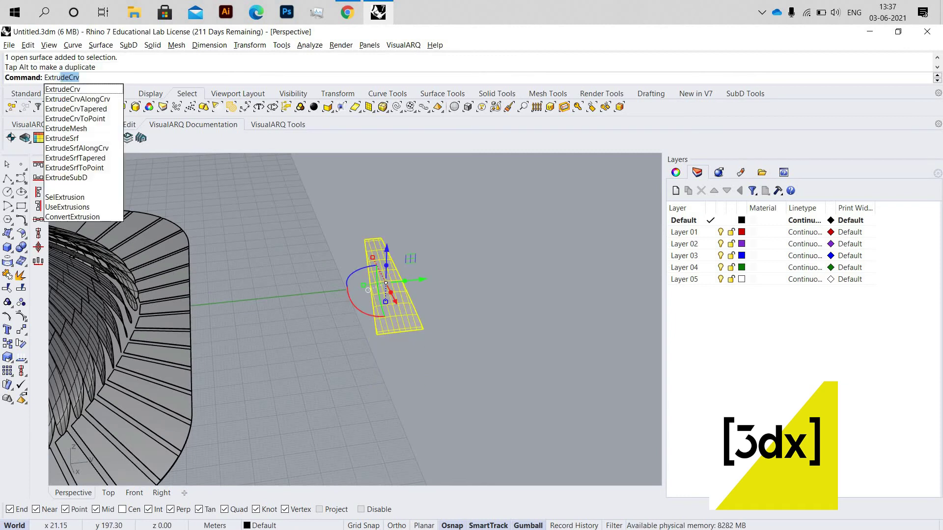
type("rf")
key("Return")
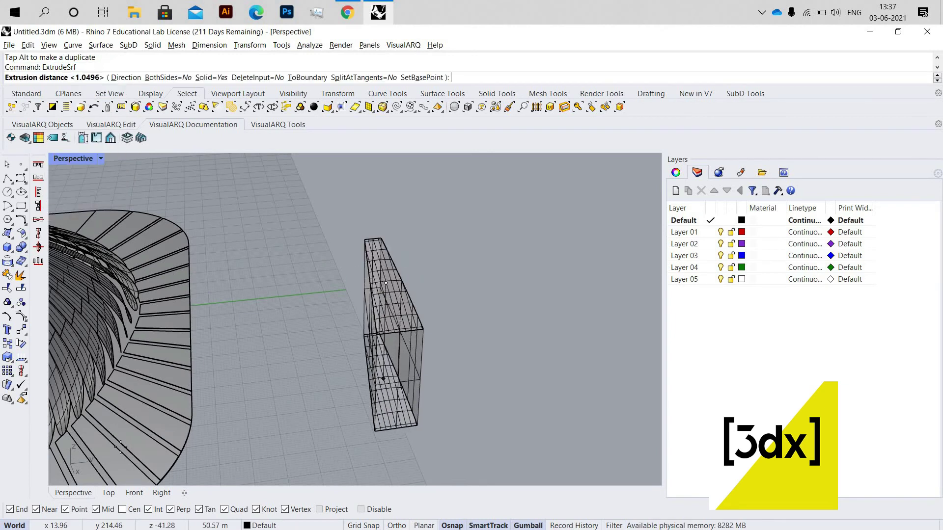
scroll(302, 383, "down", 5)
scroll(152, 423, "up", 6)
scroll(176, 411, "up", 4)
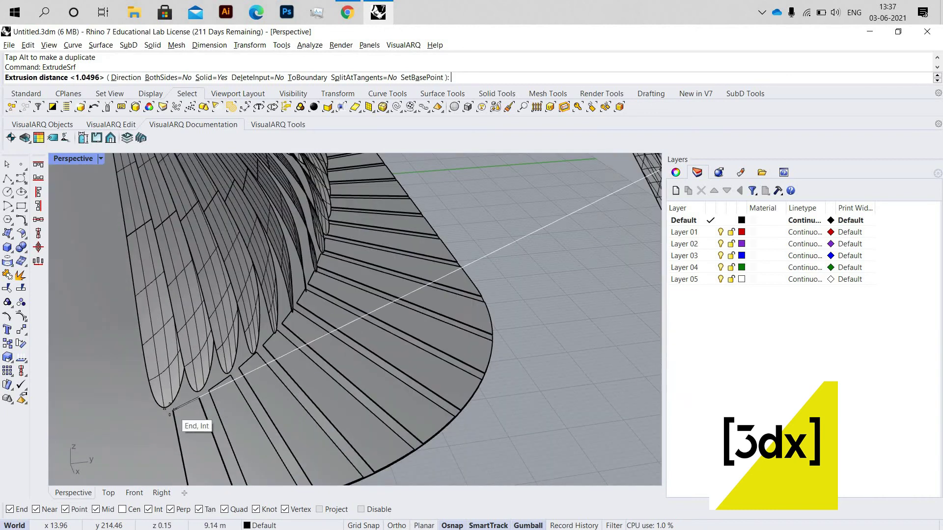
key("Return")
scroll(437, 291, "down", 5)
scroll(447, 334, "up", 5)
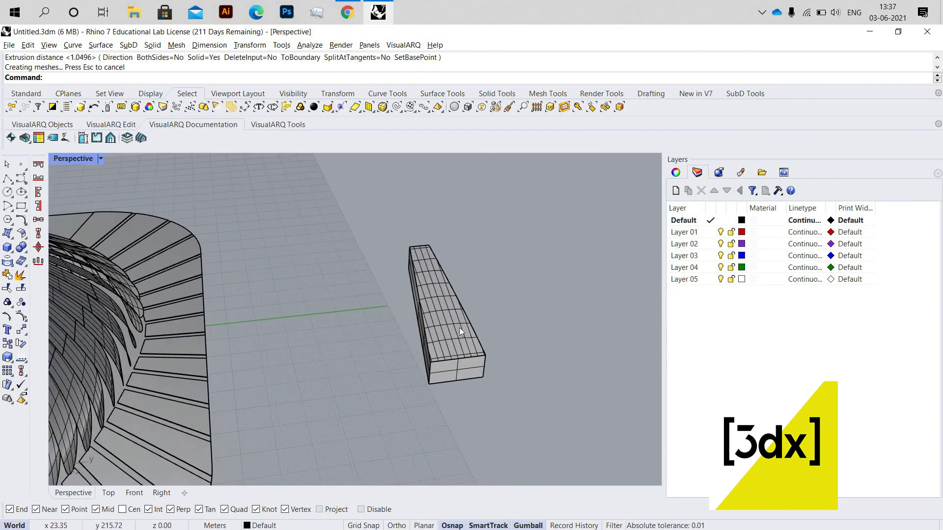
left_click(447, 334)
right_click_drag(447, 336, 522, 381)
scroll(404, 358, "down", 3)
right_click_drag(406, 360, 501, 444)
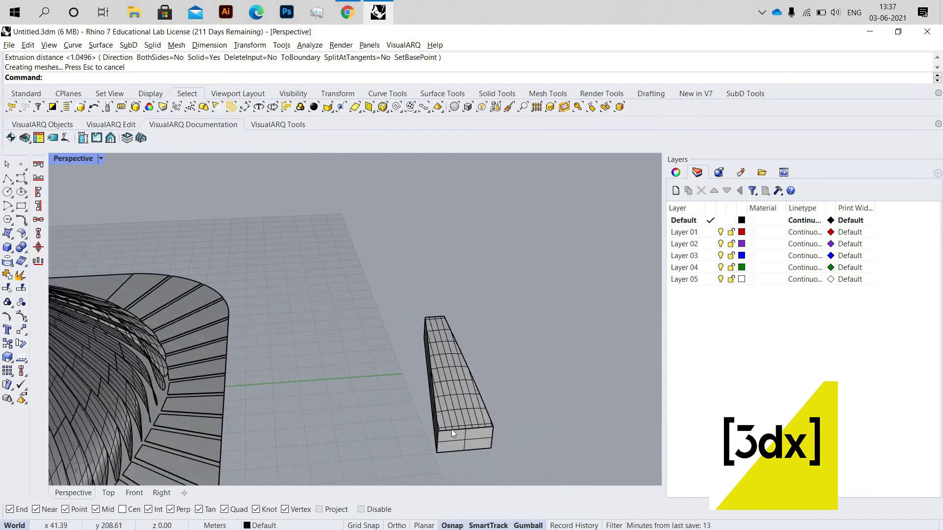
scroll(452, 429, "up", 6)
left_click(457, 346)
scroll(493, 391, "down", 5)
left_click(520, 389)
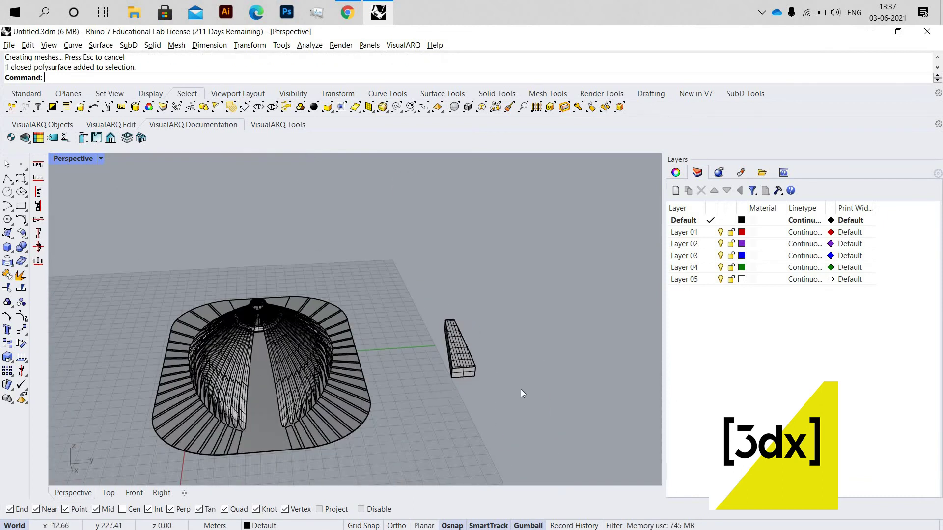
Copy the extruded solid by its narrow-end top corner onto the upper corner of the canopy's front opening.
right_click_drag(433, 387, 416, 389)
scroll(424, 388, "up", 6)
left_click(423, 389)
type("C")
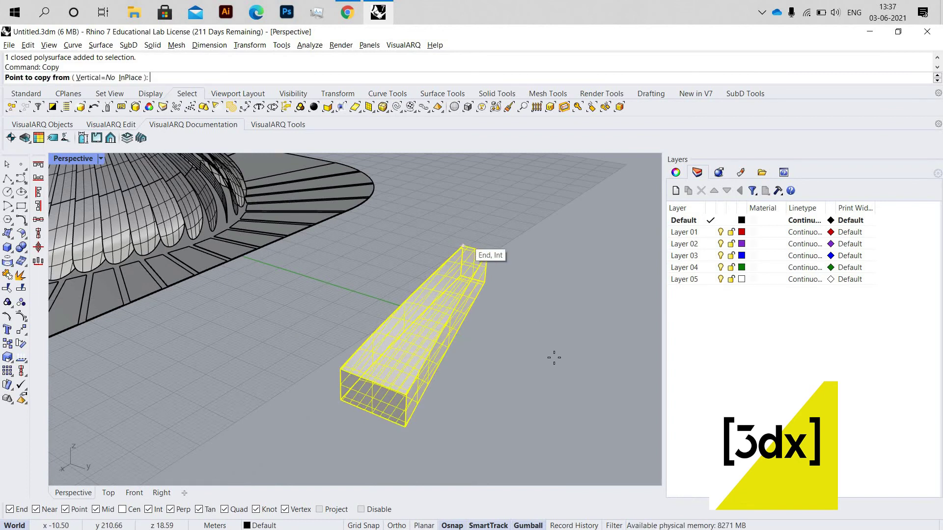
left_click(464, 247)
scroll(558, 343, "down", 5)
scroll(344, 315, "up", 5)
scroll(319, 277, "up", 6)
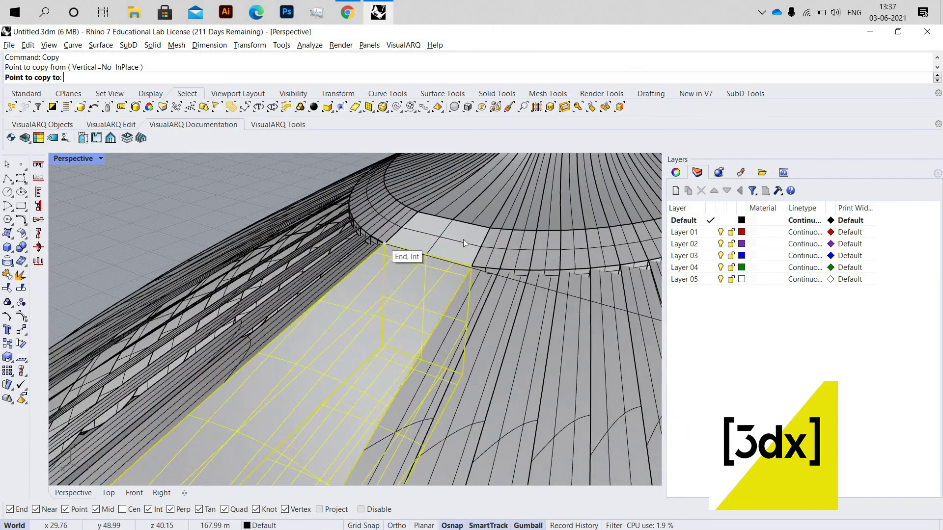
left_click(385, 243)
key("Return")
Delete the original outline, patch surface and extruded solid beside the site.
scroll(414, 332, "down", 5)
right_click_drag(414, 332, 466, 324)
scroll(466, 324, "down", 5)
right_click_drag(555, 321, 481, 306)
scroll(589, 323, "down", 4)
scroll(531, 296, "up", 3)
left_click_drag(583, 322, 478, 207)
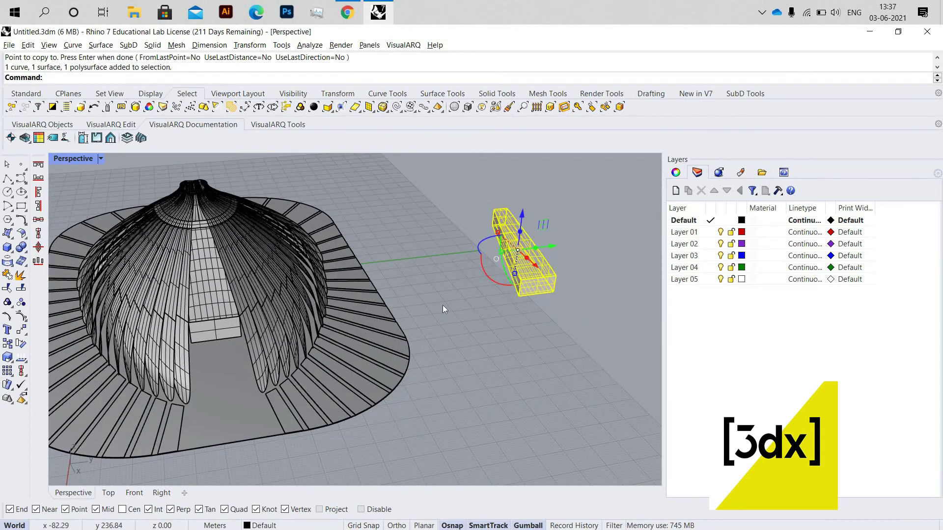
key("Delete")
scroll(357, 357, "down", 3)
scroll(364, 326, "up", 4)
scroll(320, 337, "down", 3)
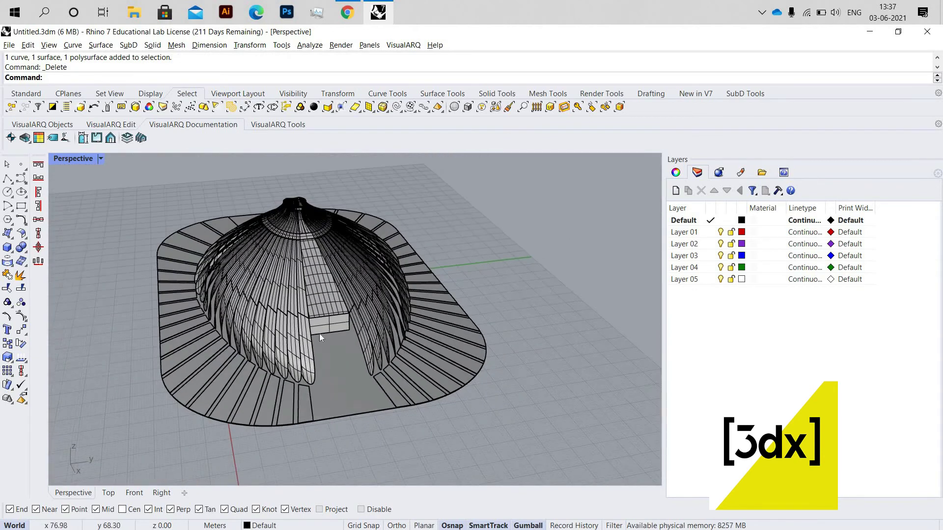
scroll(275, 335, "down", 2)
scroll(295, 339, "up", 4)
scroll(405, 340, "down", 5)
scroll(402, 385, "up", 2)
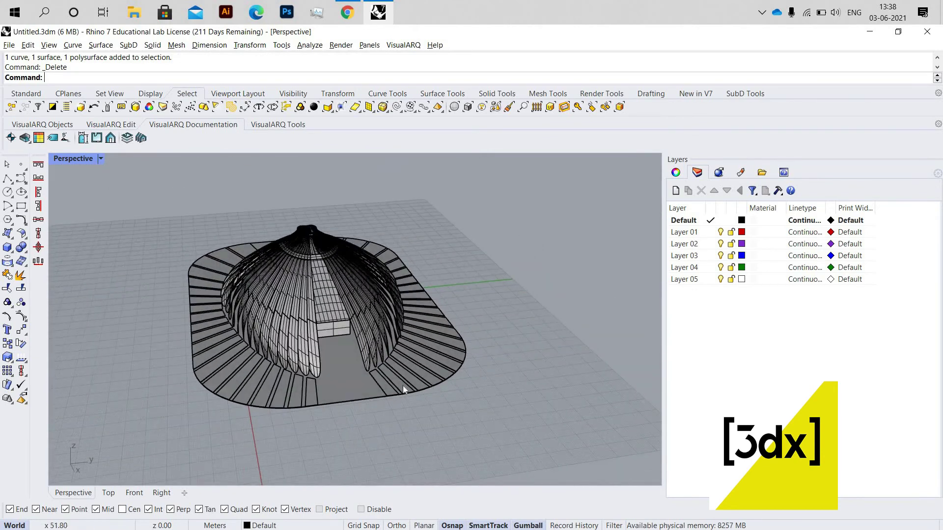
Hide the base slab beneath the radial ground strips.
scroll(344, 395, "up", 3)
left_click(284, 389)
left_click(266, 369)
middle_click(250, 364)
left_click(249, 364)
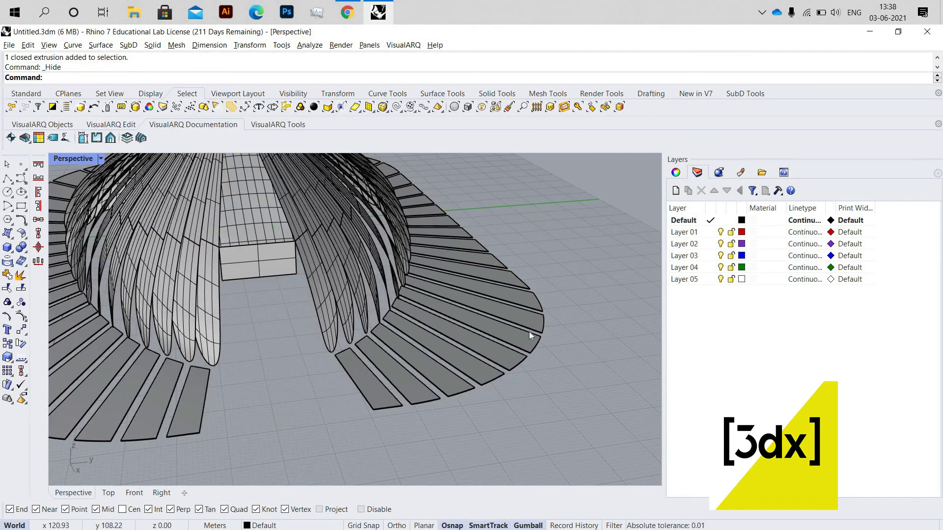
Select all the radial ground strips around the canopy and move them to Layer 02.
left_click_drag(471, 411, 464, 415)
scroll(398, 352, "down", 4)
scroll(402, 351, "up", 4)
left_click_drag(471, 362, 365, 401)
scroll(196, 351, "down", 4)
scroll(206, 383, "up", 3)
left_click_drag(328, 434, 324, 431)
scroll(300, 405, "down", 7)
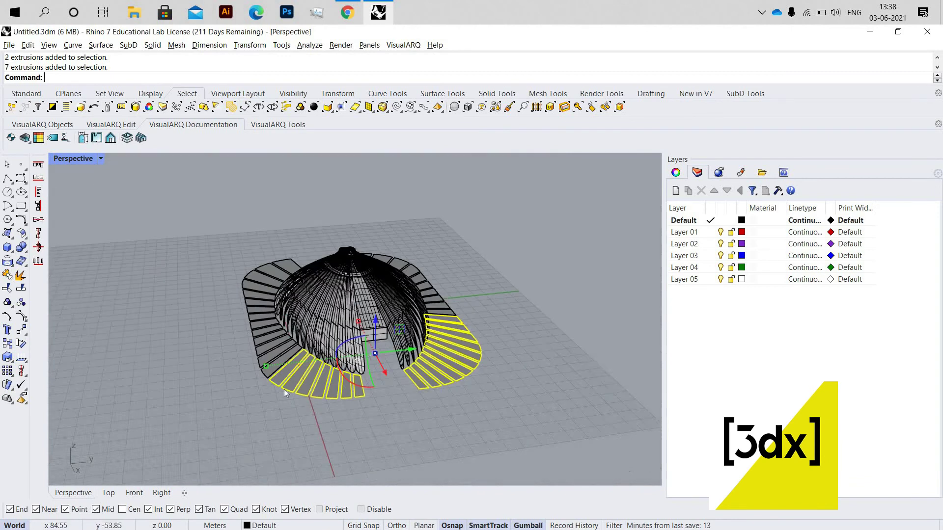
scroll(256, 325, "up", 5)
left_click_drag(266, 364, 266, 344)
left_click_drag(315, 208, 249, 326, "shift")
scroll(275, 240, "up", 5)
left_click(338, 240, "shift")
scroll(309, 334, "down", 10)
right_click_drag(285, 335, 464, 200)
left_click_drag(472, 302, 423, 309, "shift")
scroll(476, 304, "up", 3)
scroll(313, 381, "down", 7)
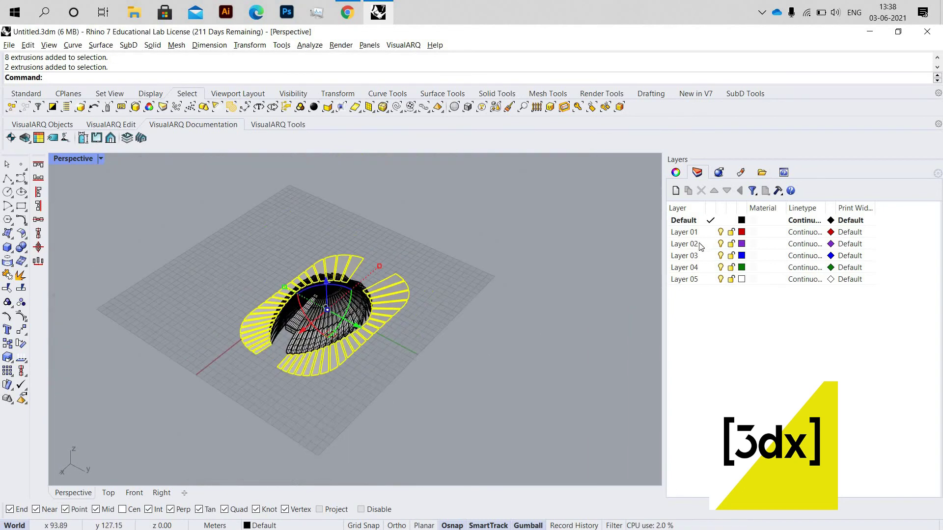
right_click(707, 244)
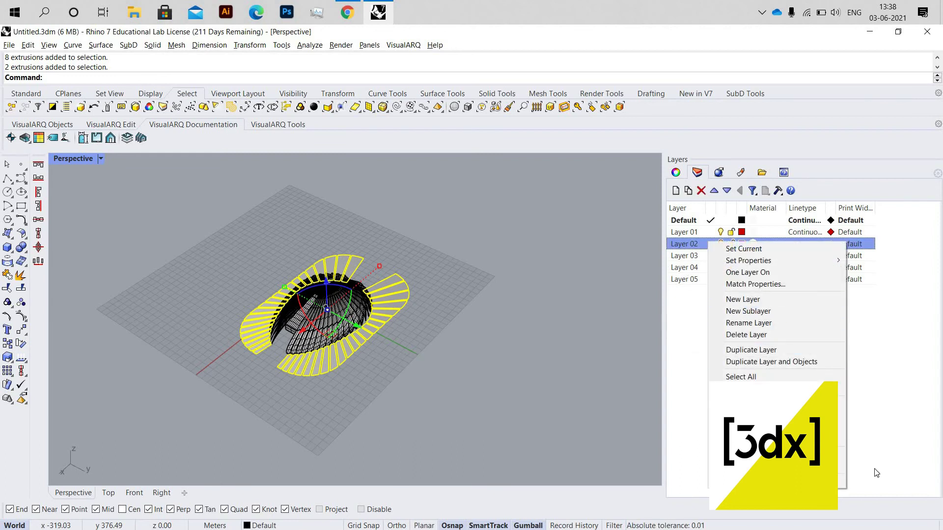
left_click(774, 427)
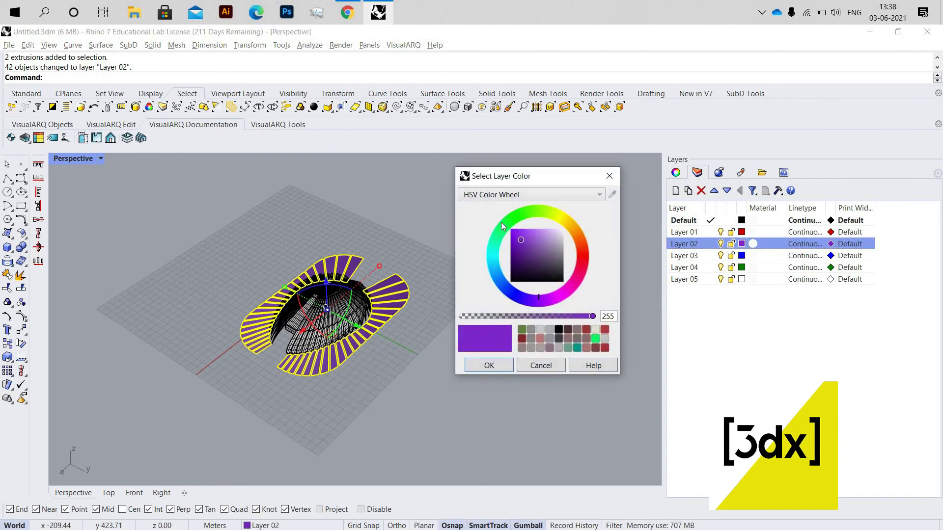
Change the colour of Layer 02 to a muted green and clear the selection.
left_click(502, 226)
left_click_drag(535, 238, 546, 254)
left_click(503, 366)
left_click(469, 403)
right_click_drag(288, 368, 319, 364)
scroll(298, 373, "up", 5)
right_click_drag(305, 401, 291, 400)
scroll(290, 400, "up", 3)
middle_click(283, 406)
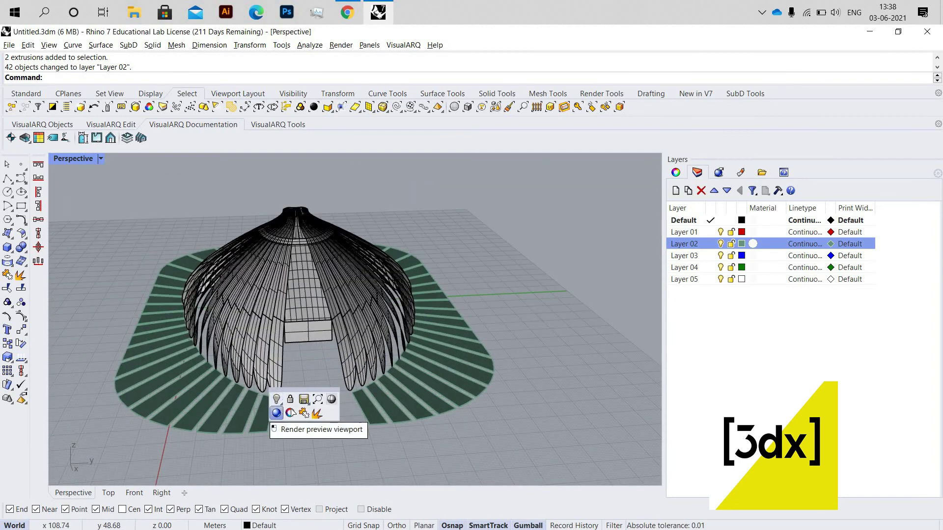
left_click(290, 398)
key("Escape")
Show all hidden objects, including the base slab beneath the ground strips.
middle_click(272, 403)
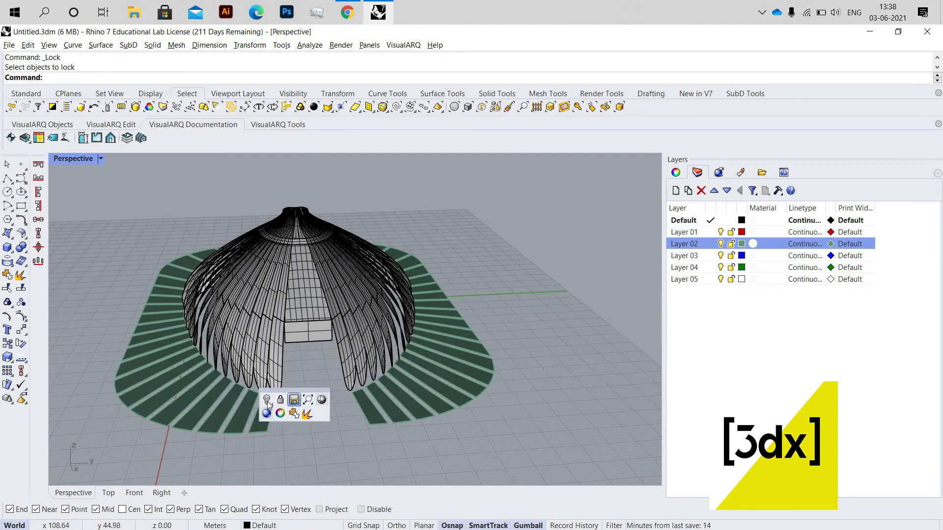
left_click(272, 404)
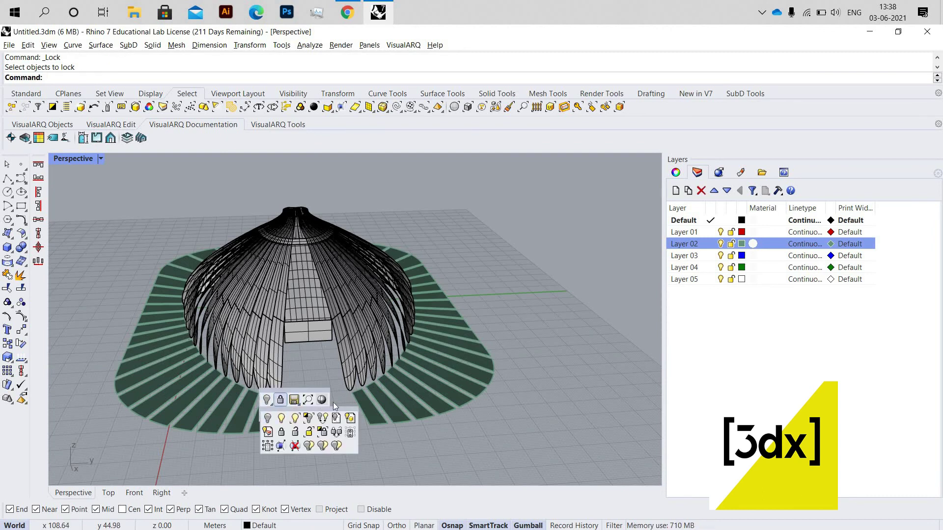
left_click(281, 418)
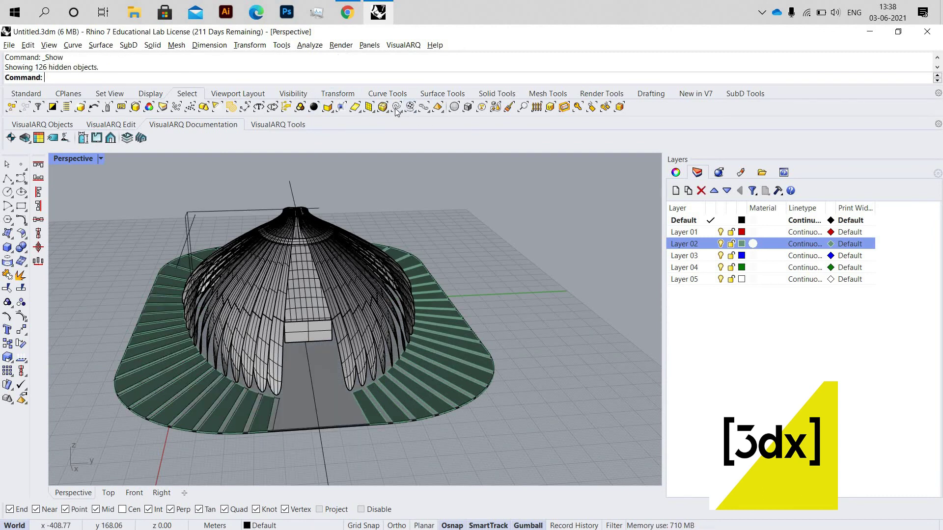
Select all the curves in the model and hide them.
left_click(349, 224)
middle_click(327, 213)
left_click(327, 215)
Save the pavilion model under its existing file name with the canopy's front opening in view.
scroll(517, 294, "down", 3)
right_click_drag(518, 294, 365, 297)
scroll(368, 298, "up", 5)
right_click_drag(458, 298, 481, 300)
scroll(480, 300, "down", 3)
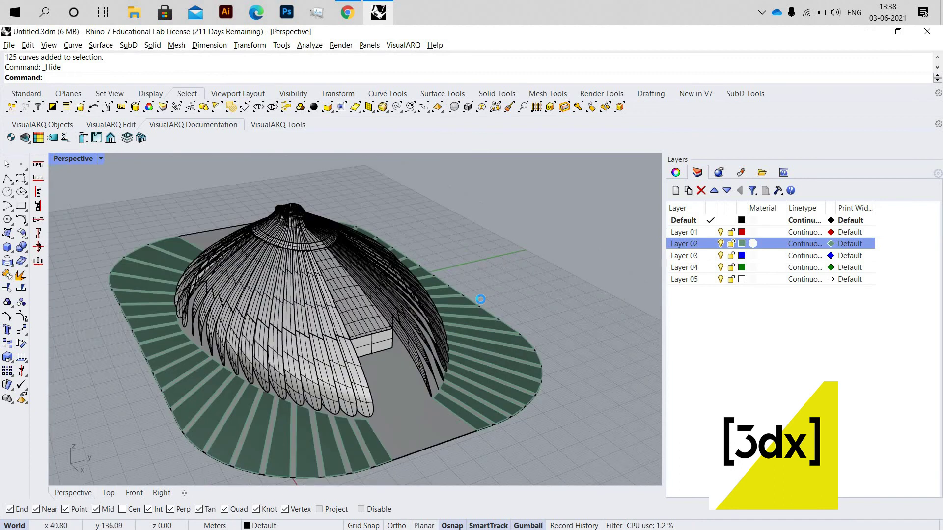
key("ctrl+s")
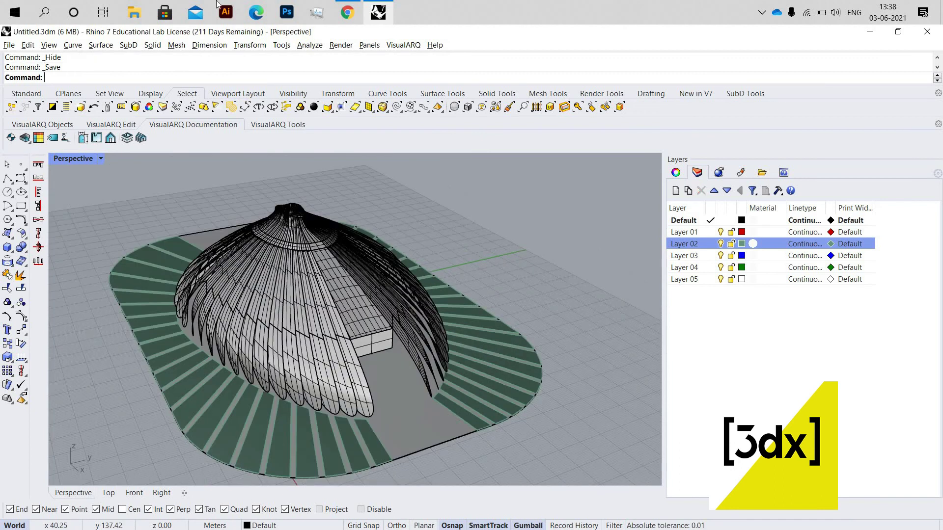
left_click(334, 4)
left_click(333, 4)
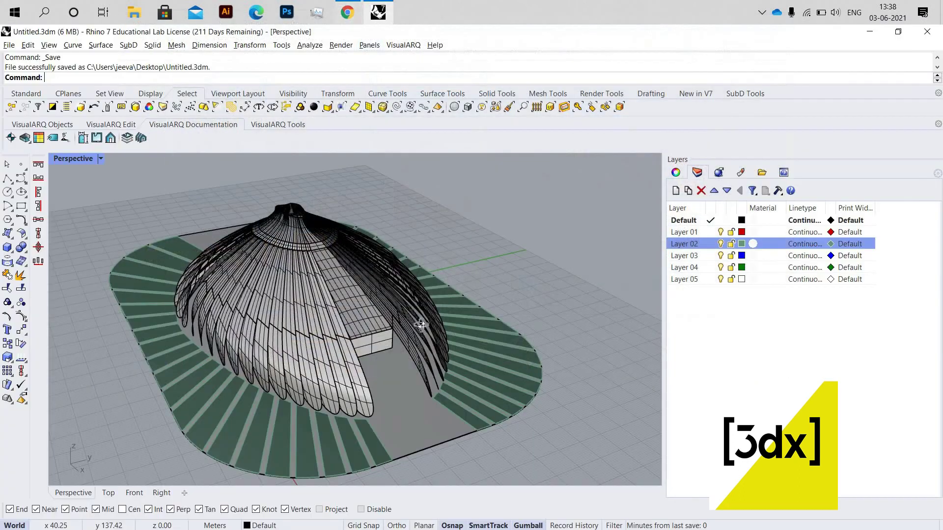
right_click_drag(369, 304, 391, 315)
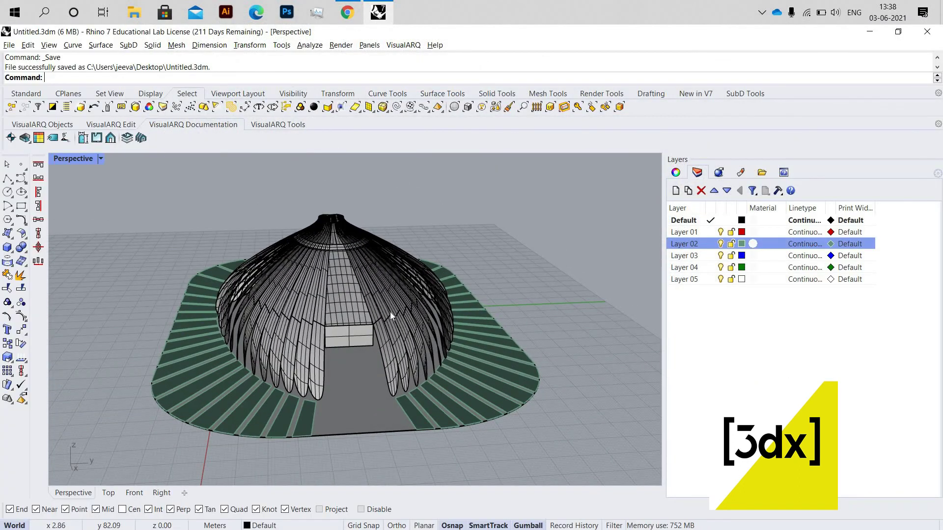
key("ctrl+s")
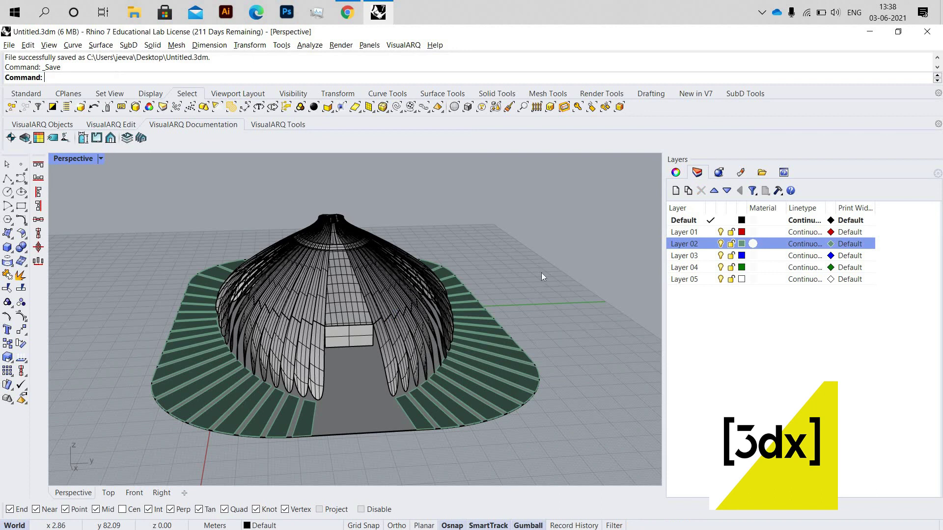